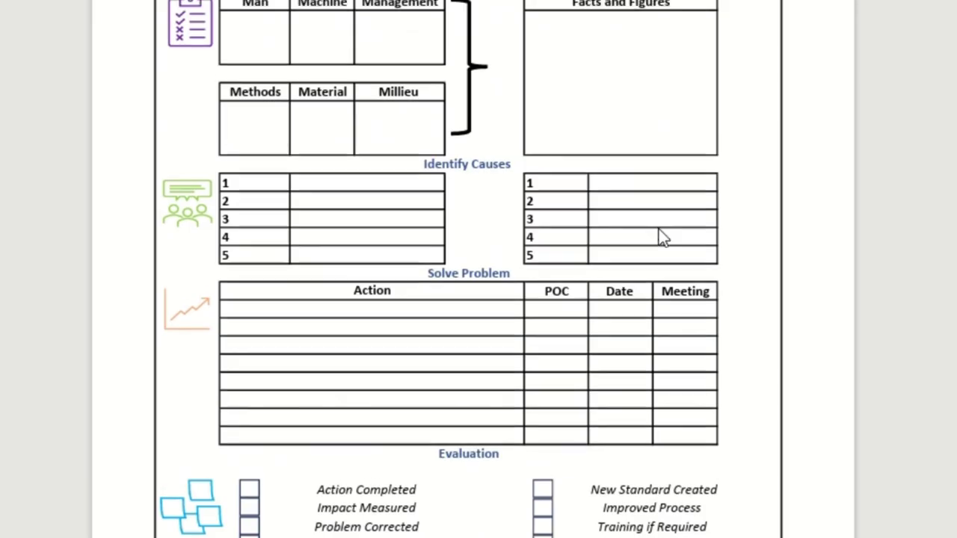
Examine the finished Problem Solving Form from its Describe section down to the Evaluation checkboxes and sign-off fields
scroll(650, 224, up, 3)
scroll(650, 225, down, 5)
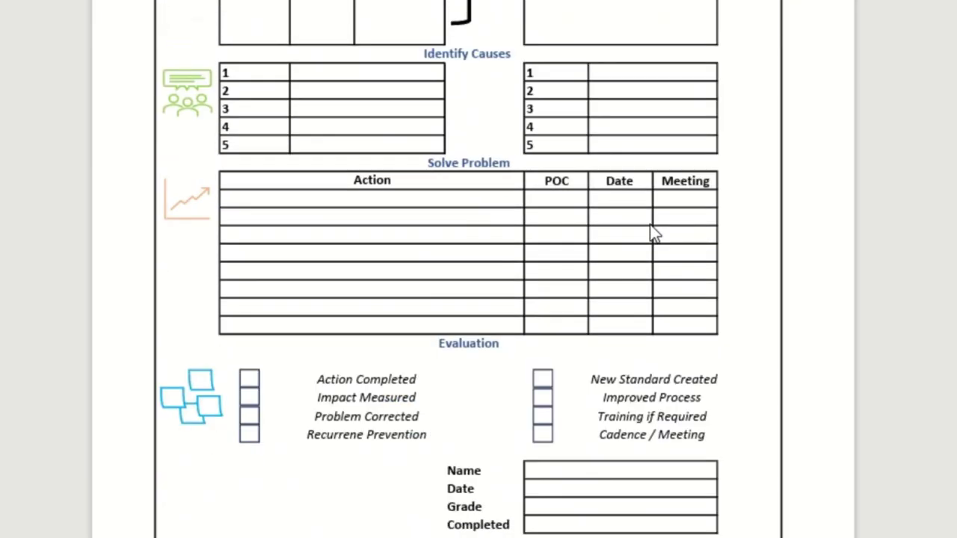
scroll(653, 233, up, 5)
scroll(665, 221, down, 5)
scroll(680, 283, up, 5)
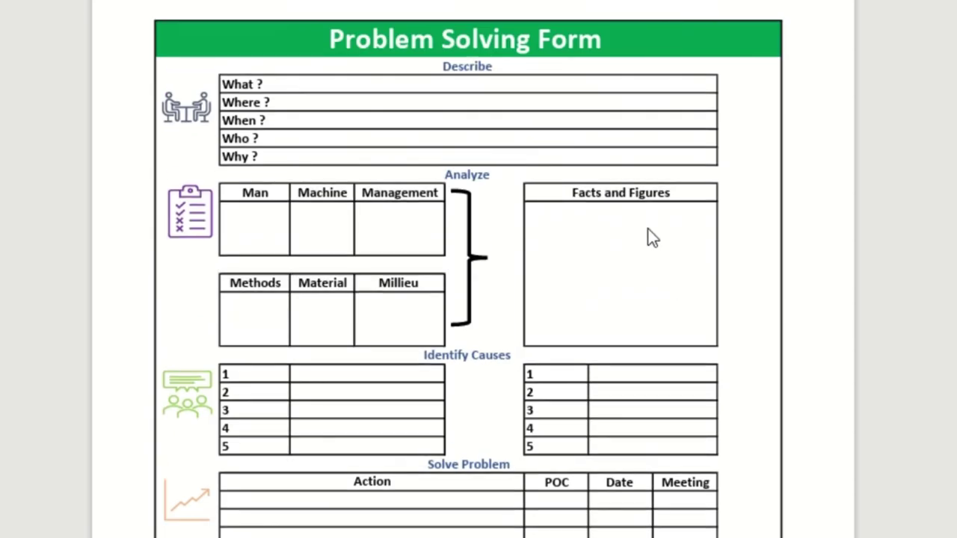
scroll(643, 224, down, 5)
scroll(573, 425, up, 5)
scroll(573, 402, down, 5)
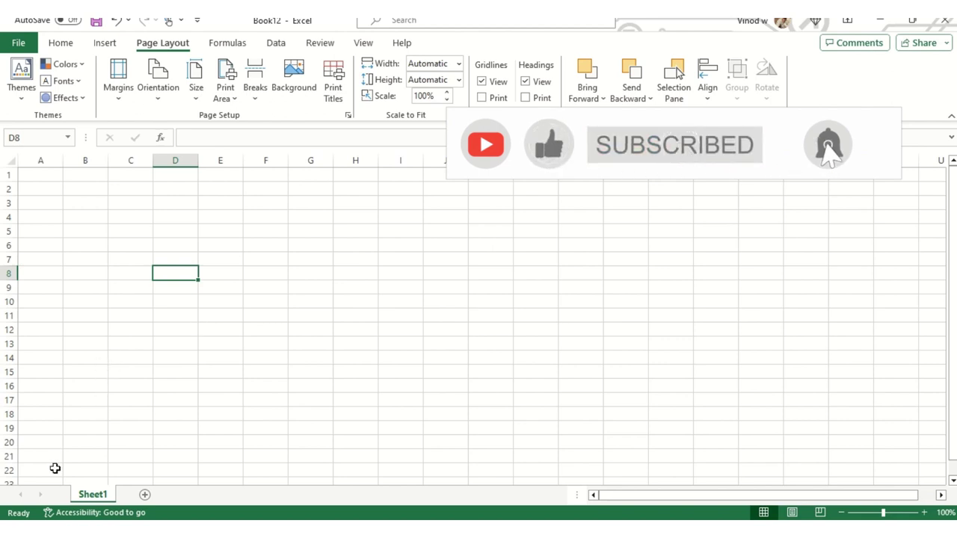
Launch Excel and create a new blank workbook
key(super)
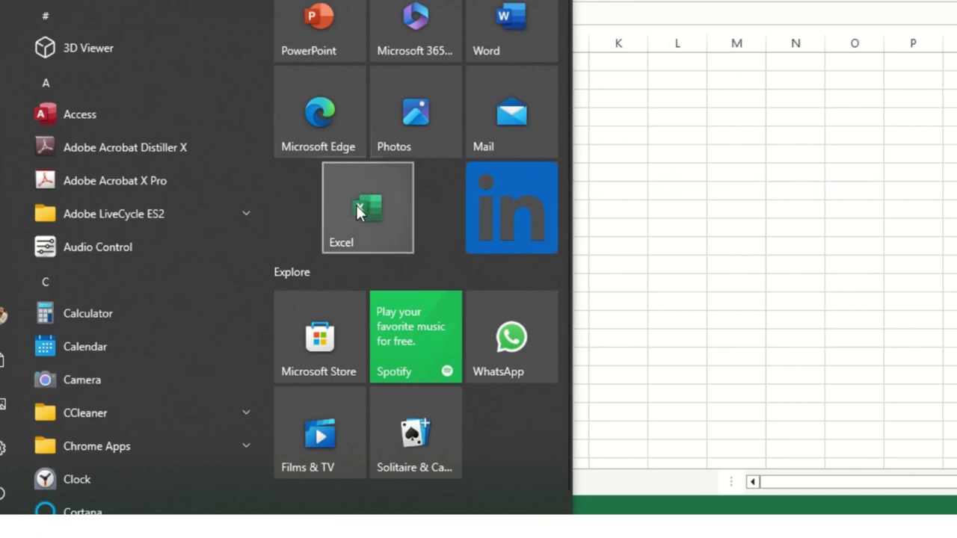
click(355, 206)
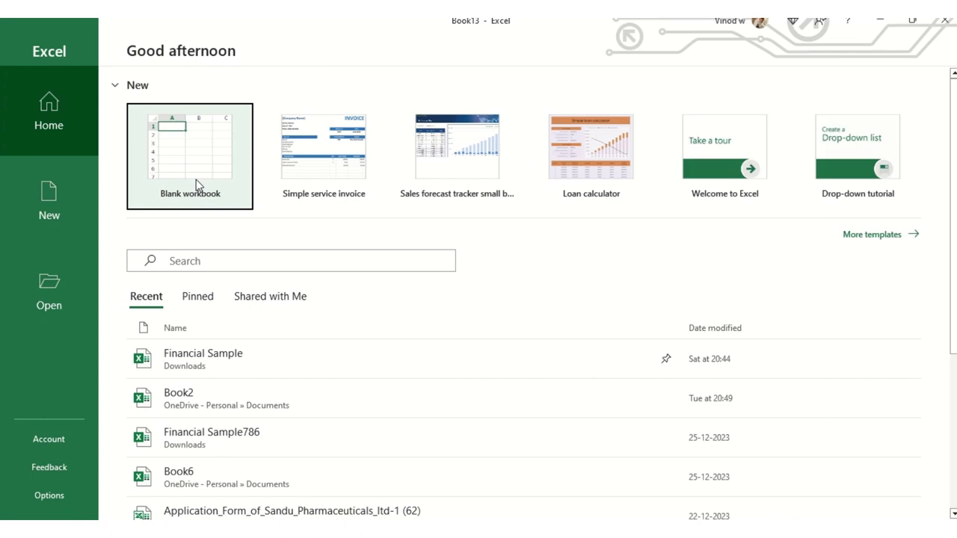
click(196, 179)
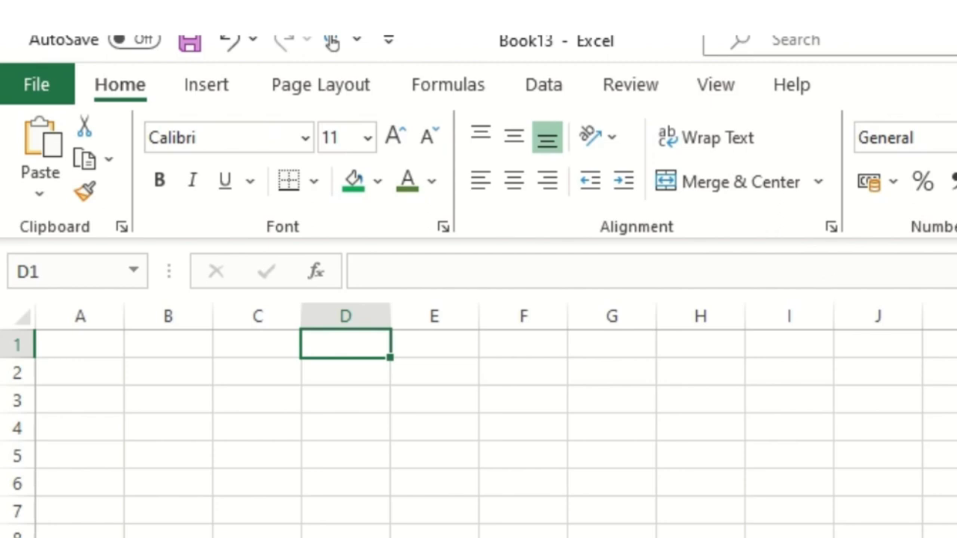
drag(206, 400, 956, 400)
click(581, 315)
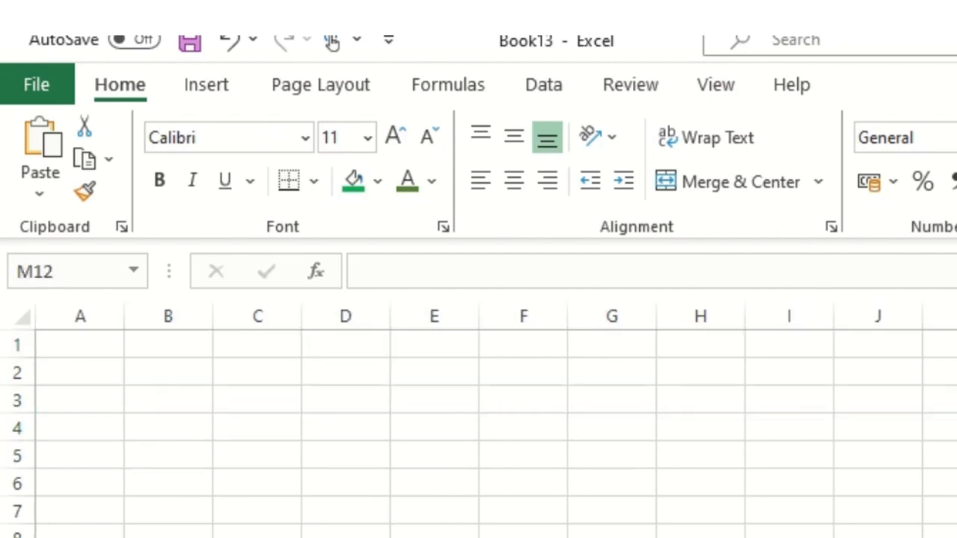
drag(66, 367, 845, 427)
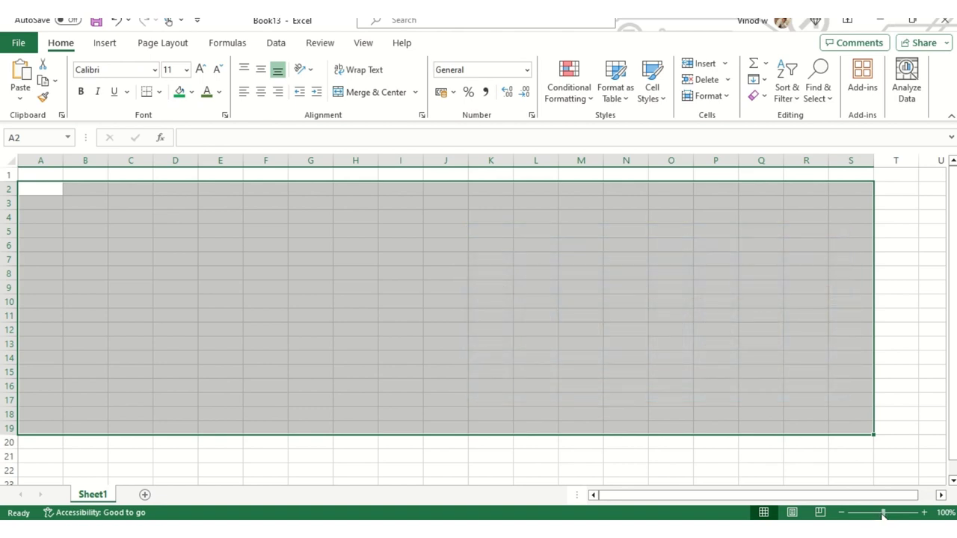
click(848, 514)
click(848, 514)
click(848, 514)
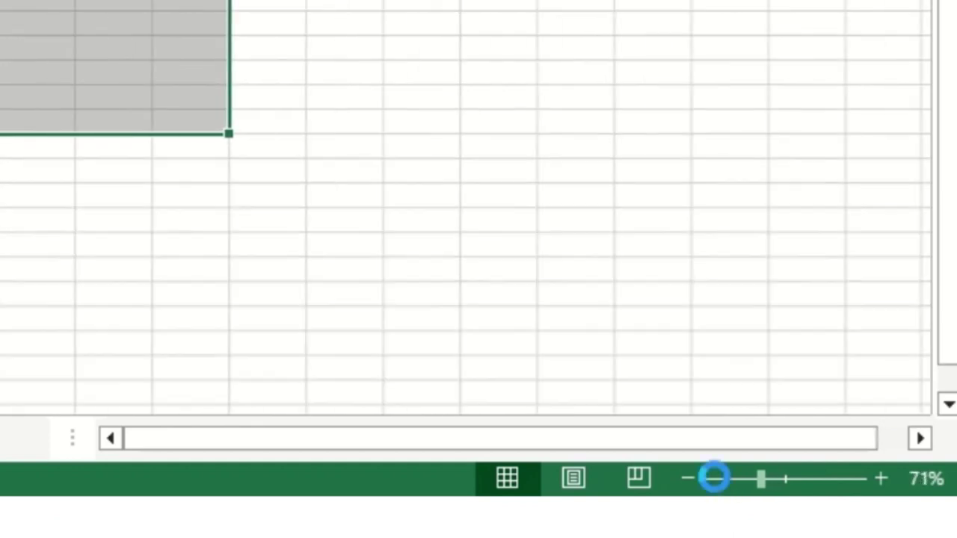
click(848, 513)
click(703, 482)
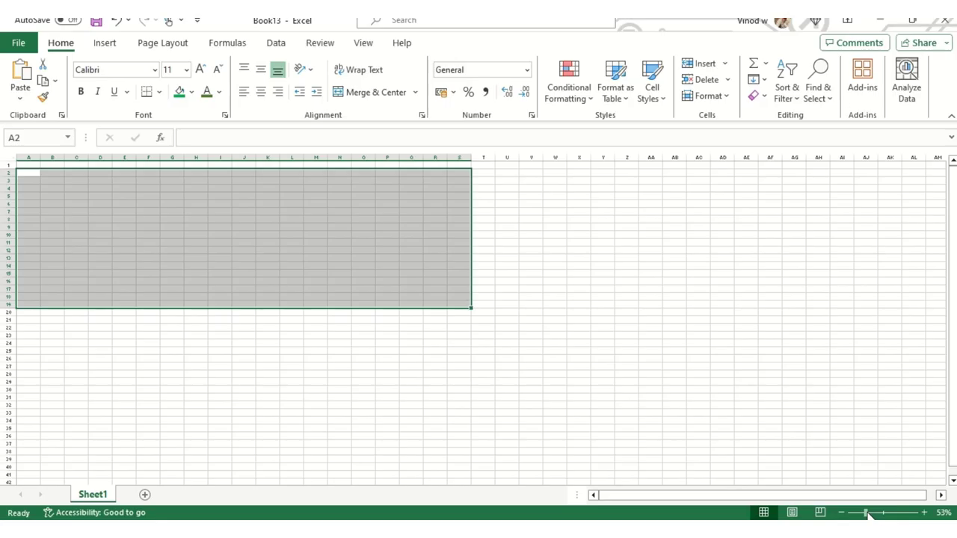
drag(744, 478, 831, 479)
drag(904, 513, 873, 516)
click(487, 322)
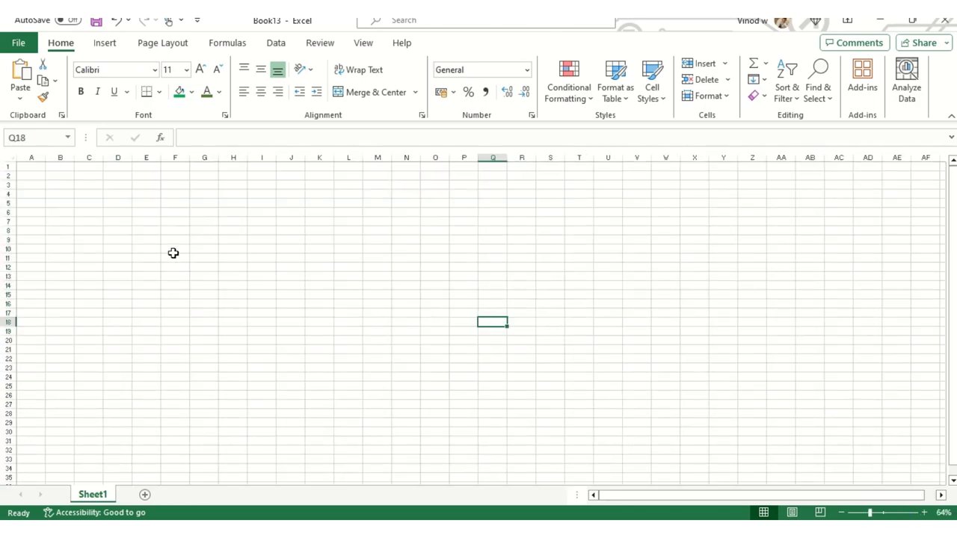
click(174, 249)
click(206, 239)
click(237, 241)
click(262, 276)
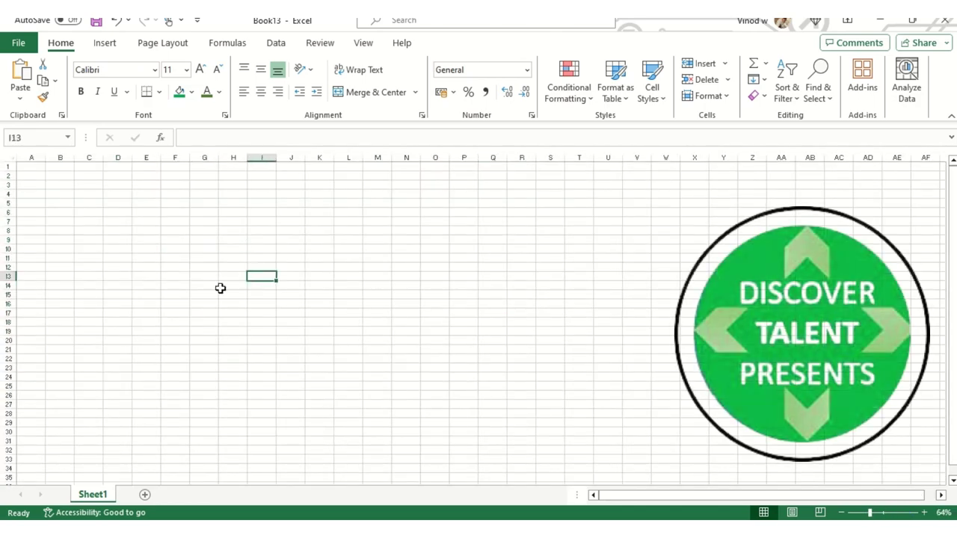
click(208, 286)
click(175, 157)
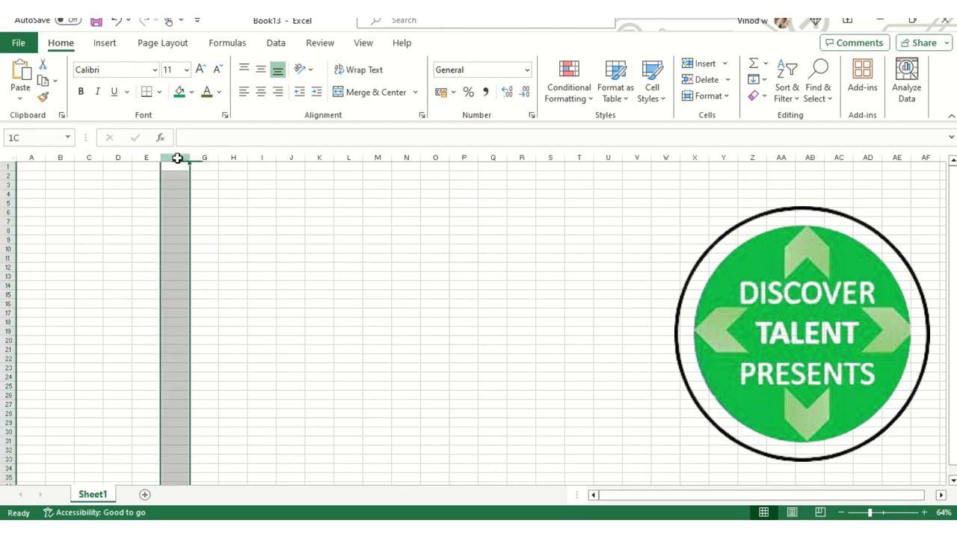
click(9, 203)
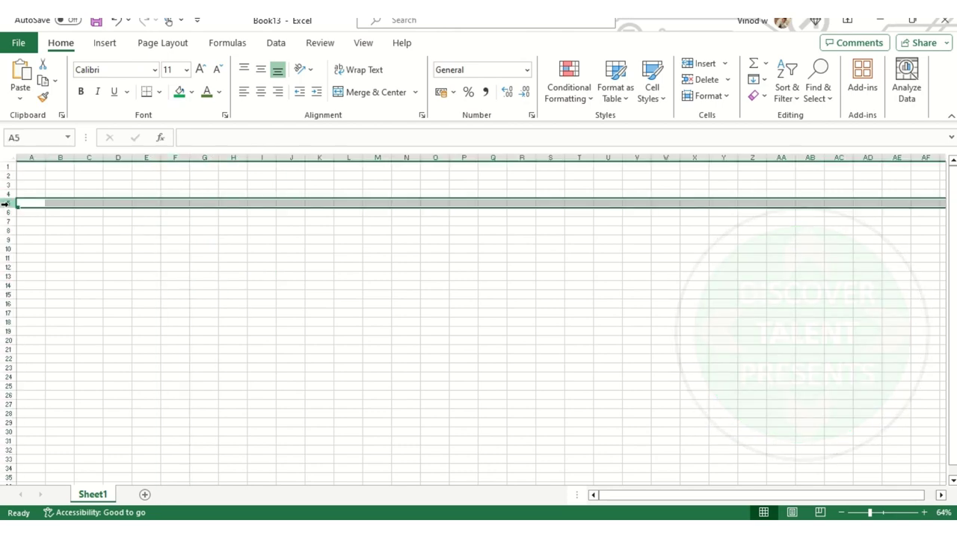
click(83, 212)
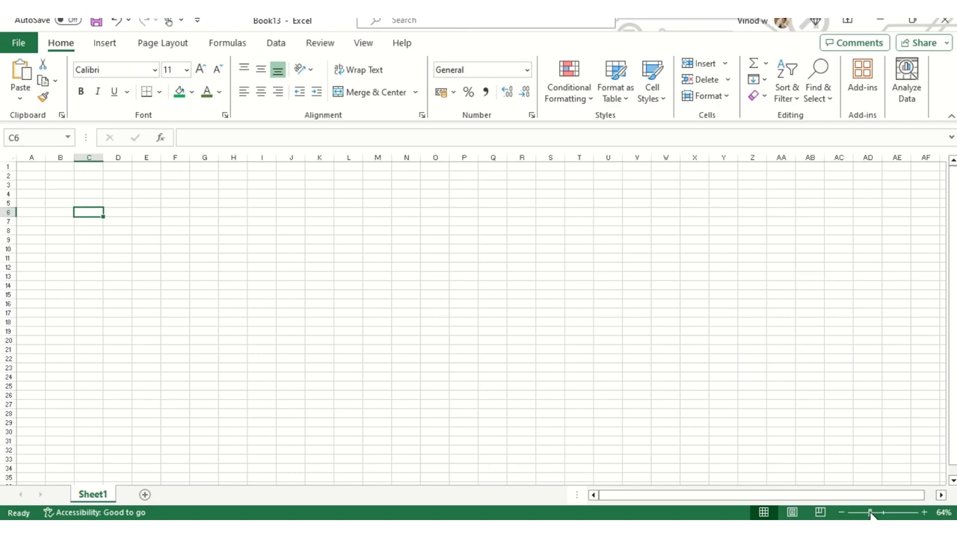
drag(871, 514, 883, 513)
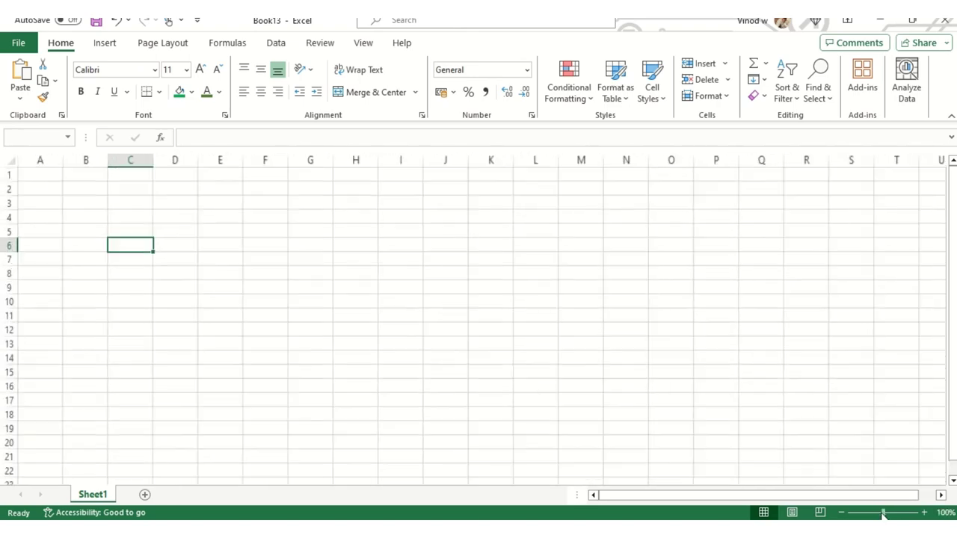
click(58, 206)
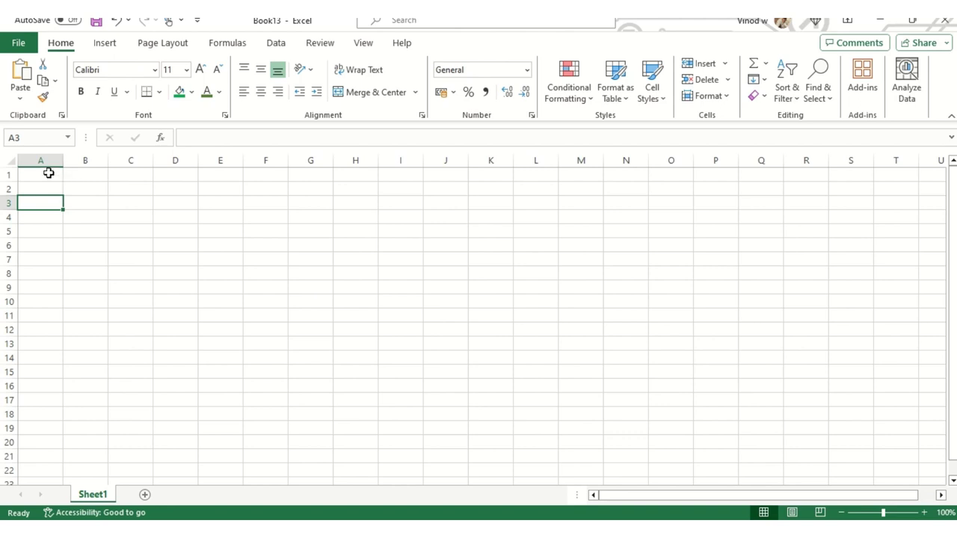
drag(42, 160, 635, 159)
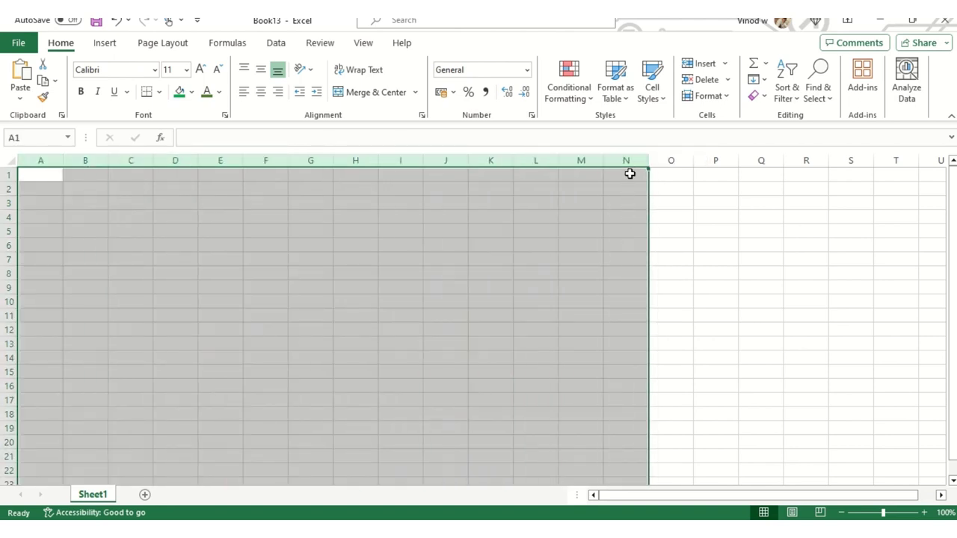
click(622, 207)
drag(32, 177, 628, 181)
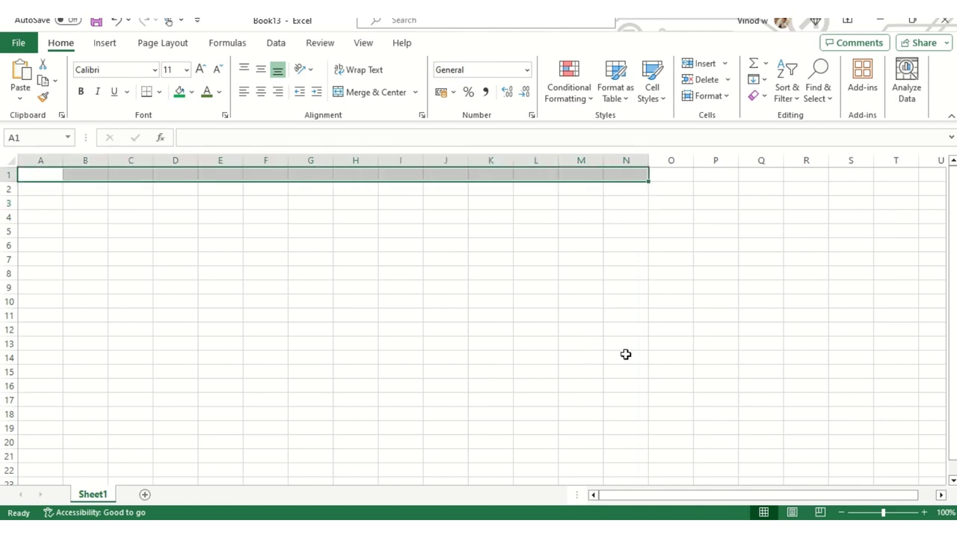
click(629, 243)
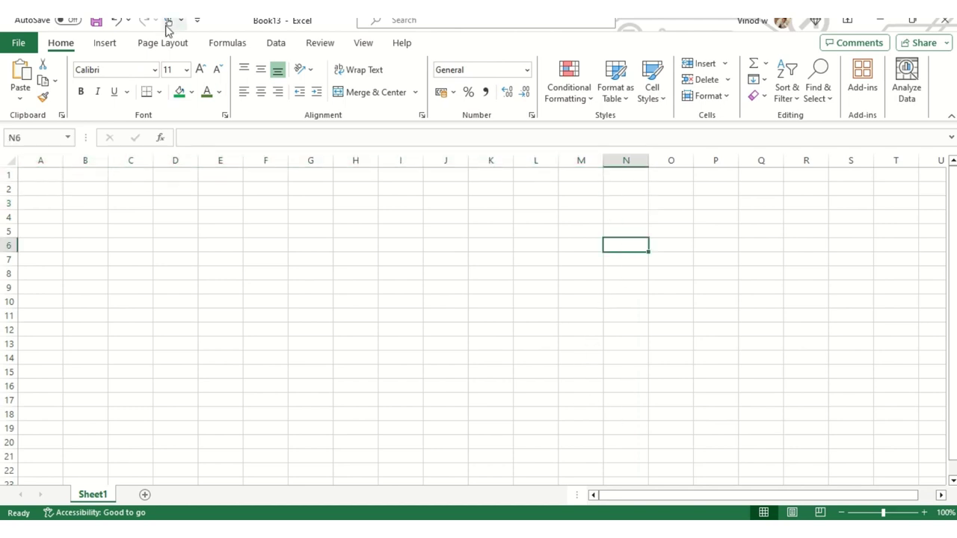
Turn on the Gridlines and Black and white print options in the page setup, and check the sheet in print preview
click(179, 47)
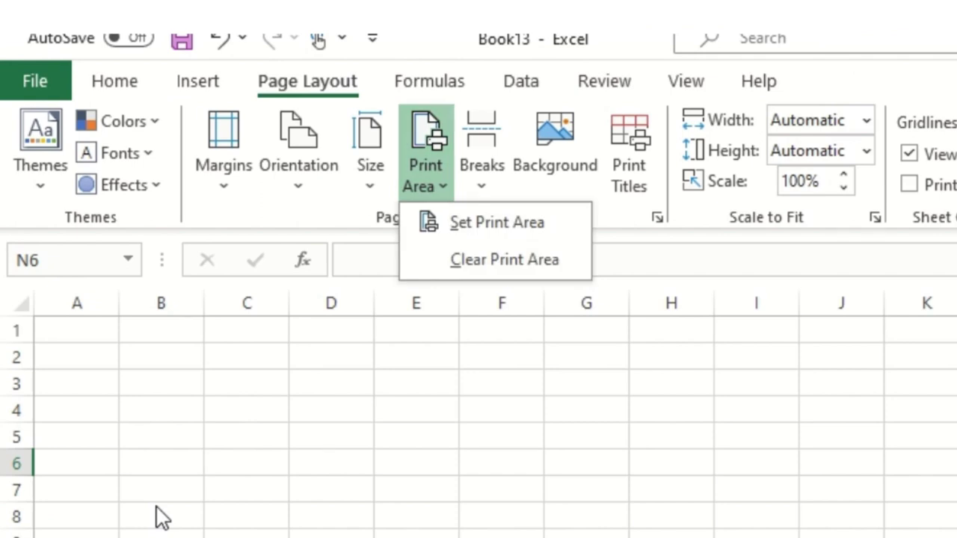
click(463, 264)
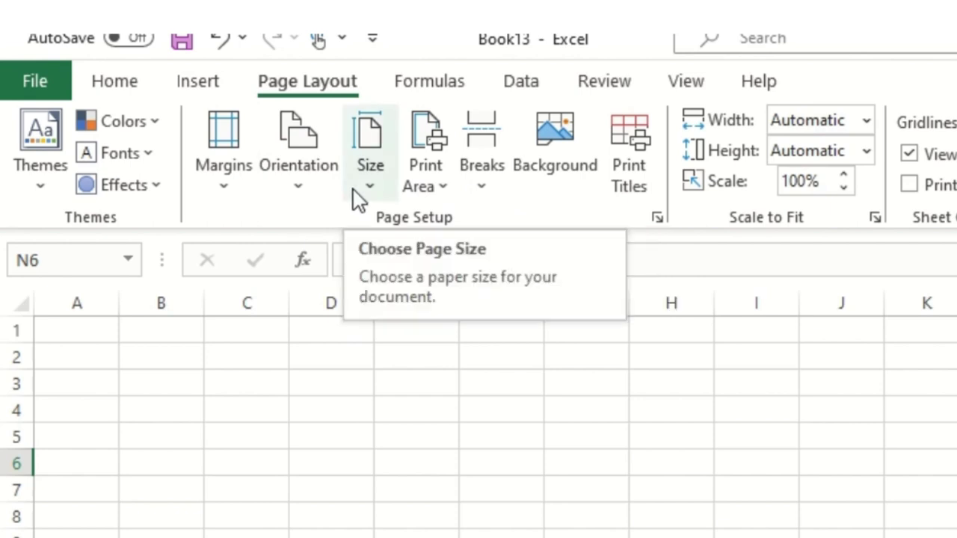
click(638, 178)
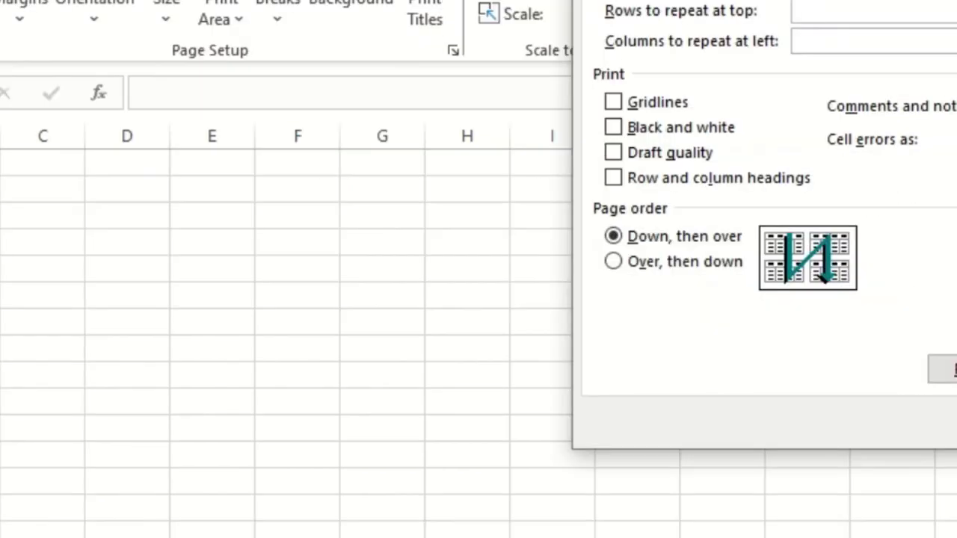
drag(954, 1, 495, 47)
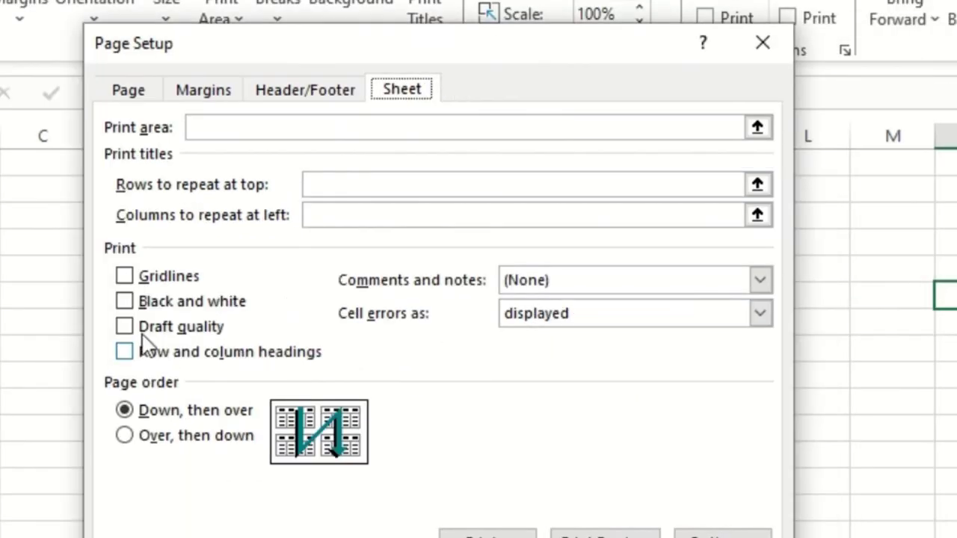
click(125, 277)
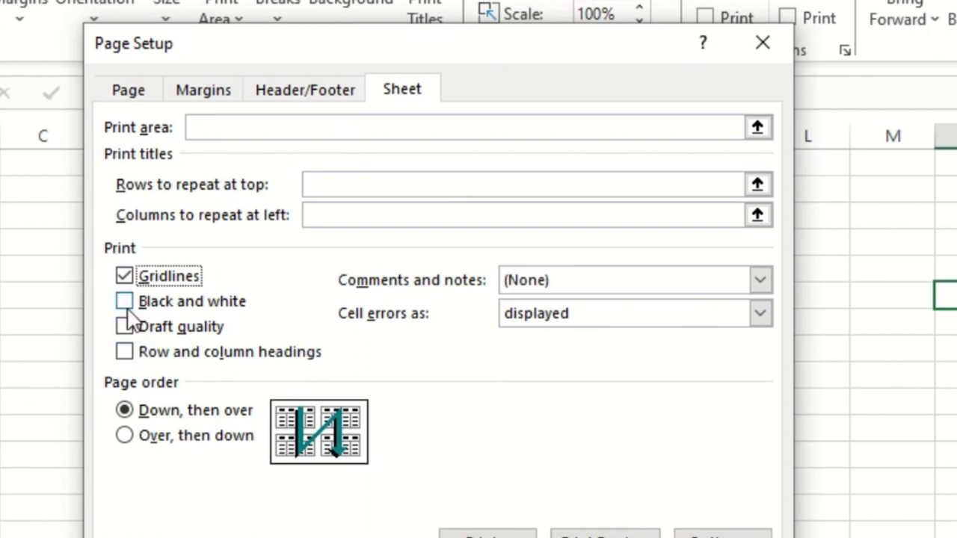
click(124, 302)
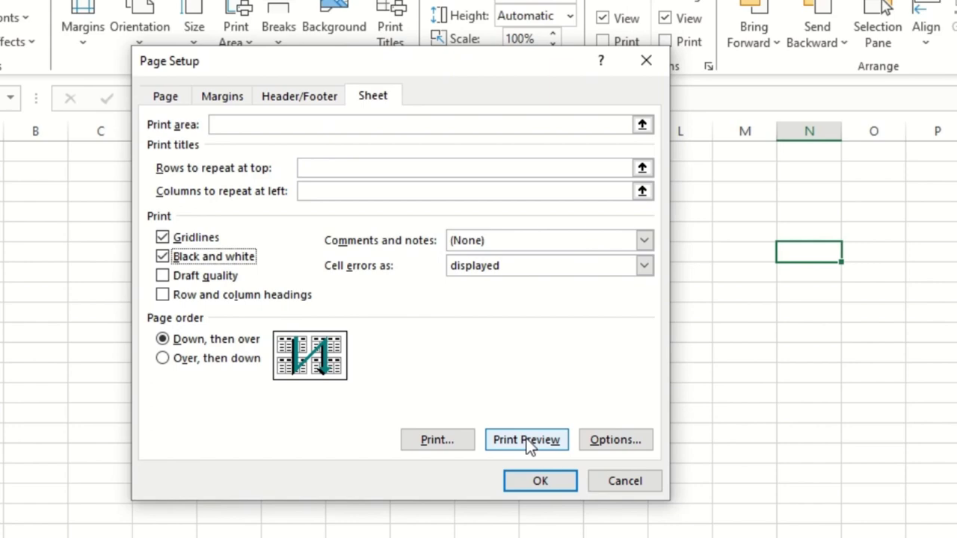
click(528, 441)
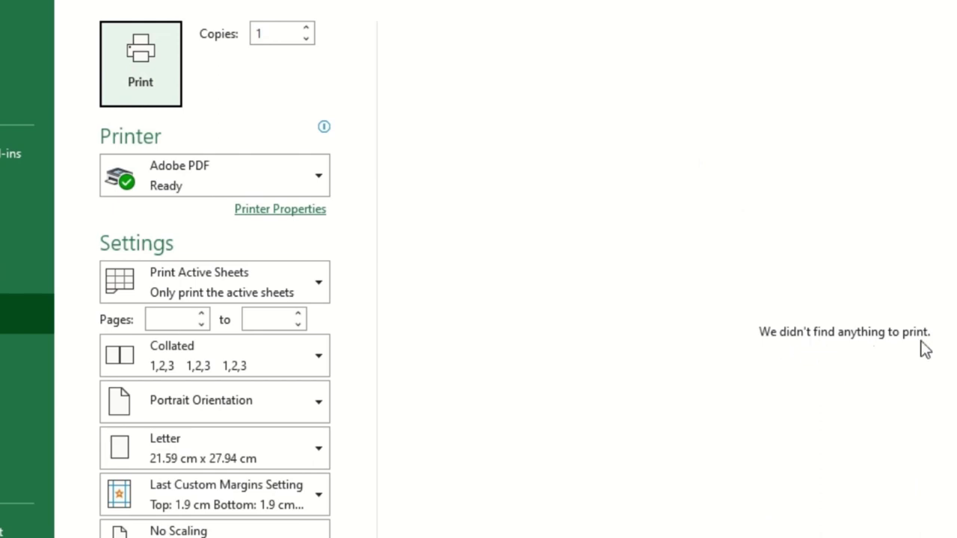
key(Escape)
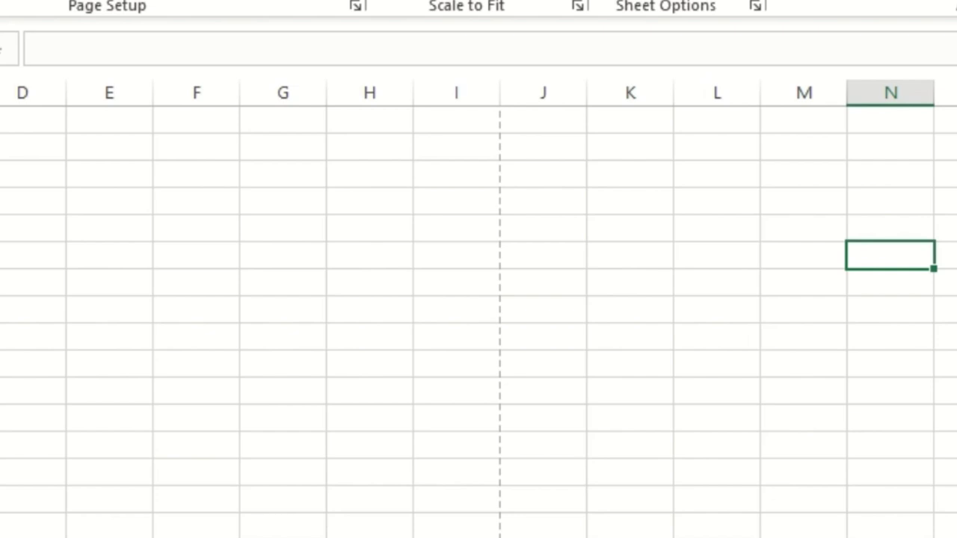
Examine the dashed page-break lines on the sheet to find which columns and rows fit on the first printed page
key(ctrl+Down)
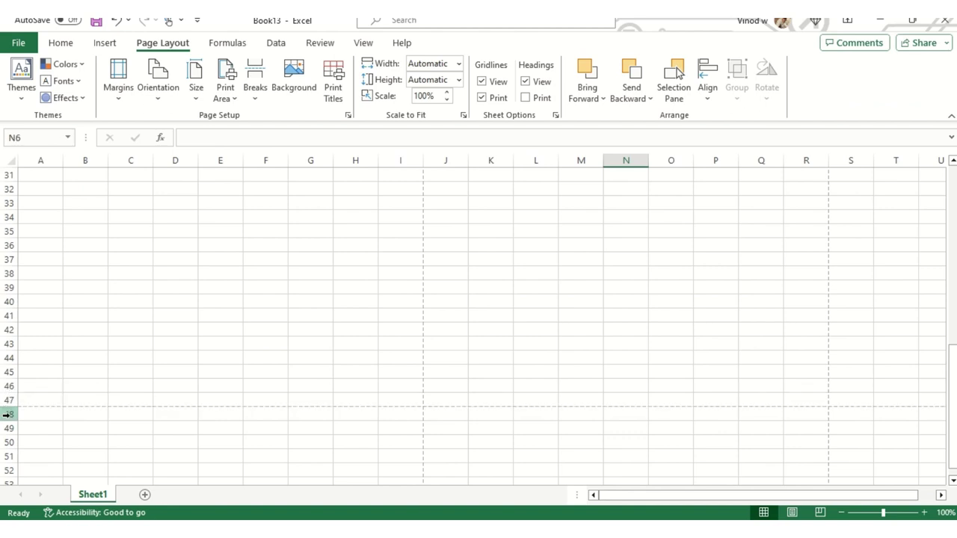
scroll(157, 394, up, 10)
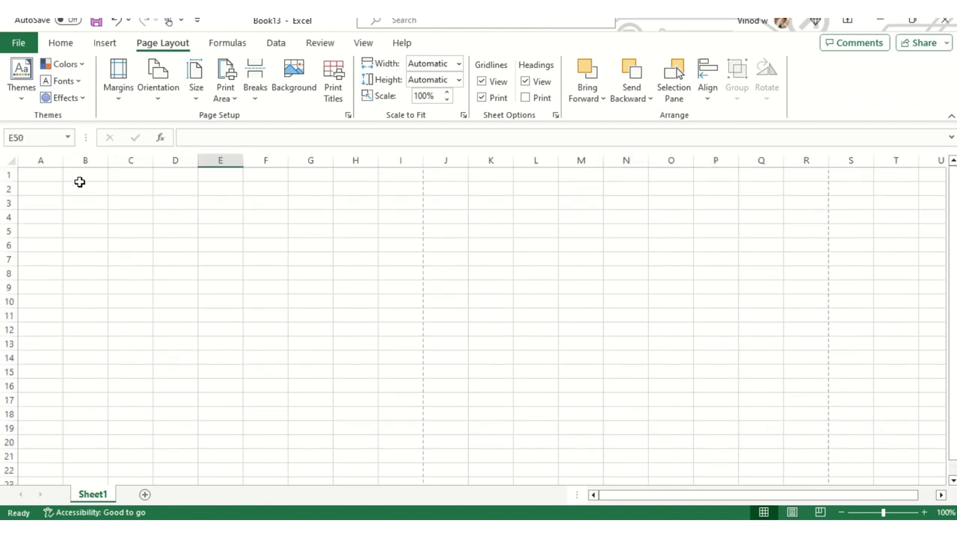
click(40, 157)
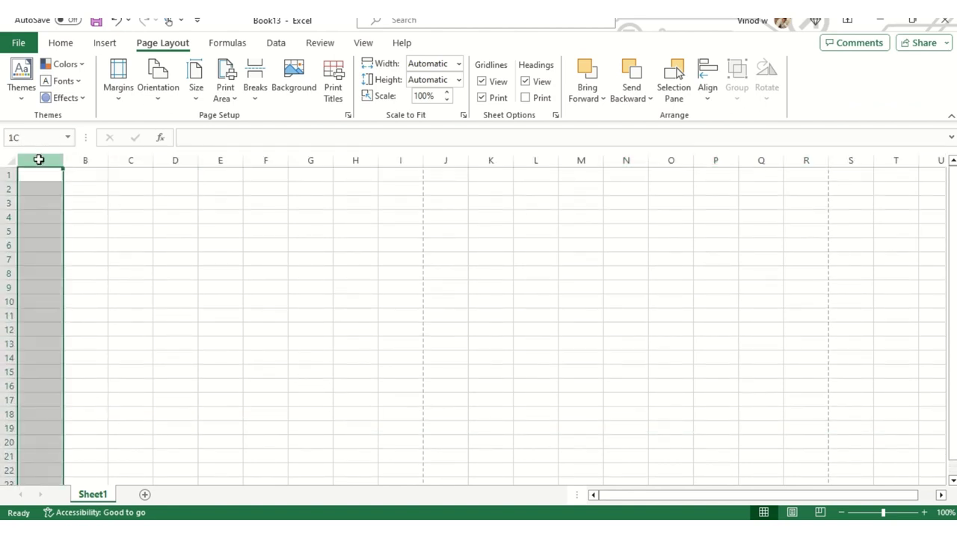
ctrl+click(399, 155)
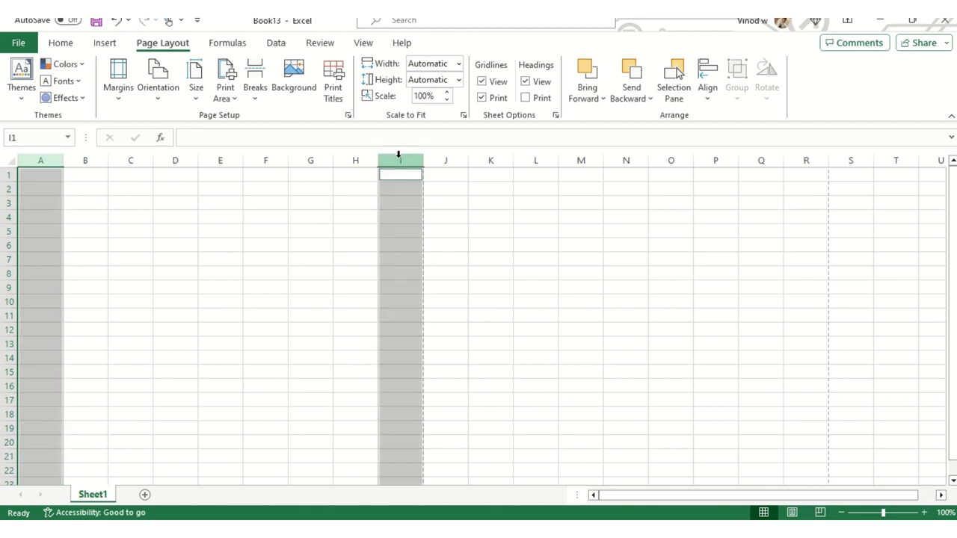
click(112, 203)
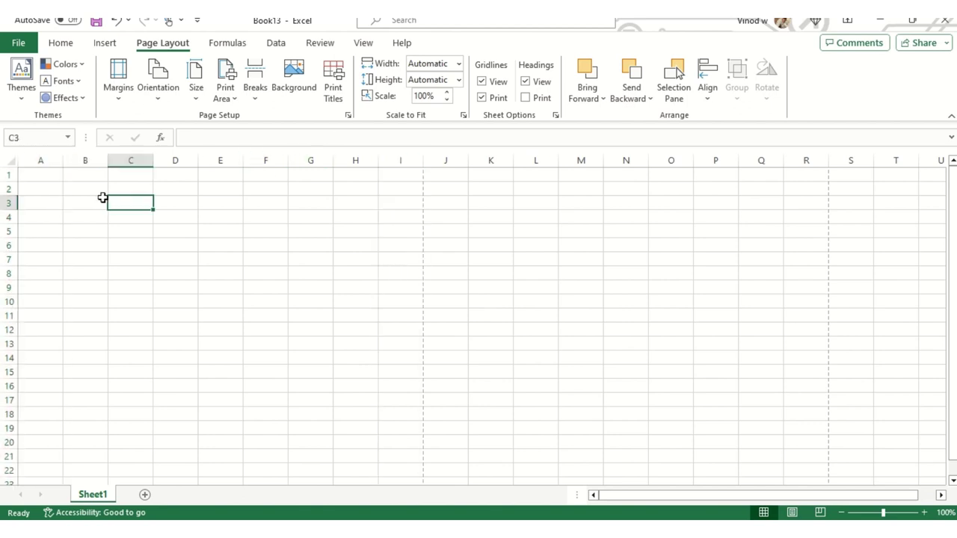
click(39, 178)
click(269, 357)
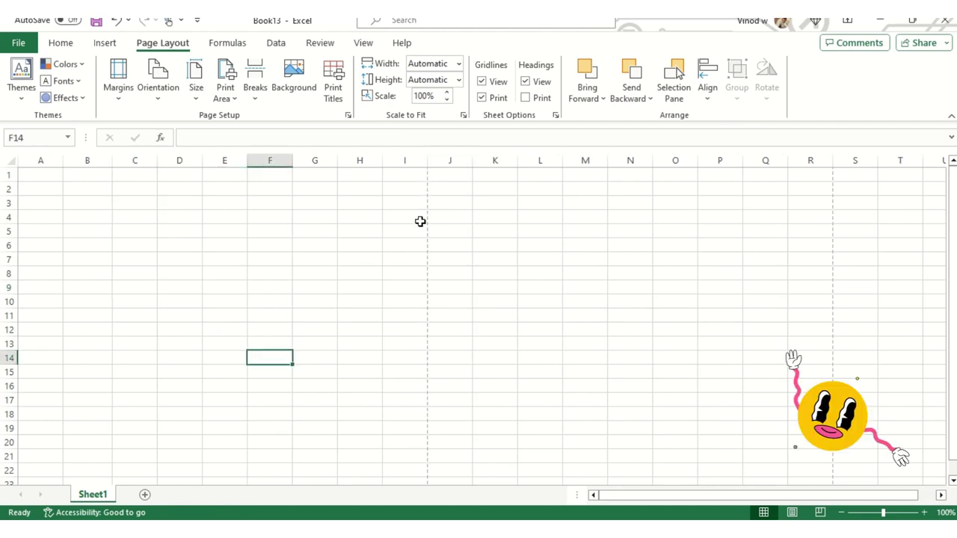
scroll(423, 340, down, 2)
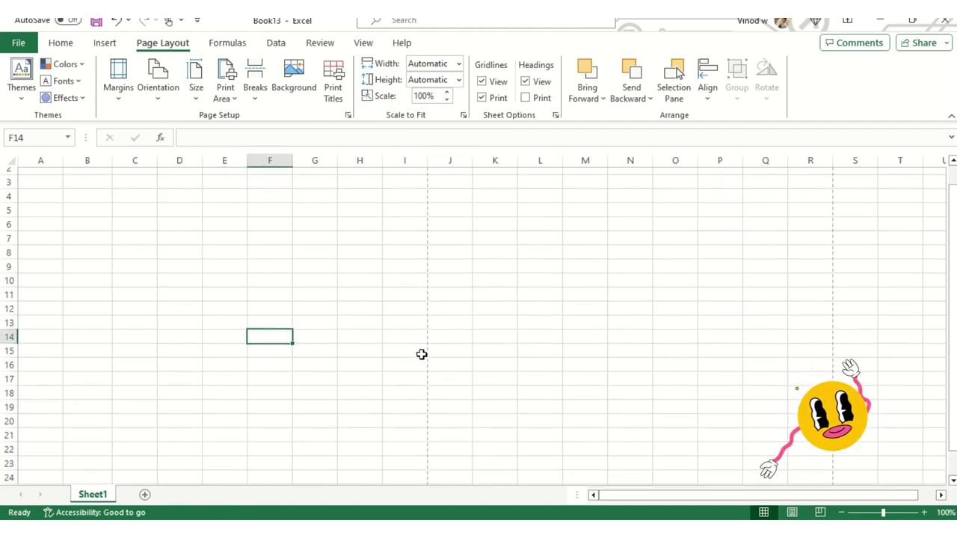
Enter the test letters A in cell A1 and Z in cell I1 to mark the first page's upper corners
scroll(422, 355, down, 1)
scroll(422, 355, up, 3)
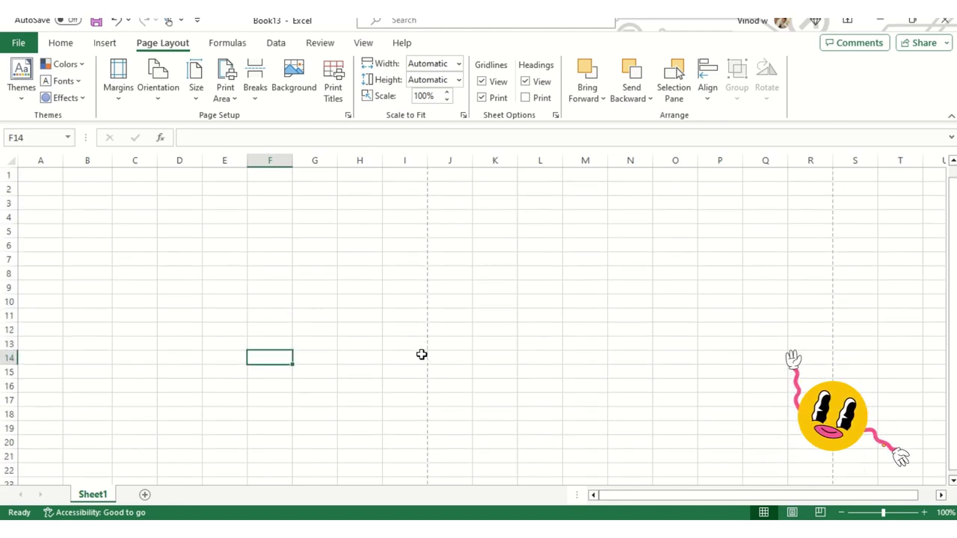
click(56, 175)
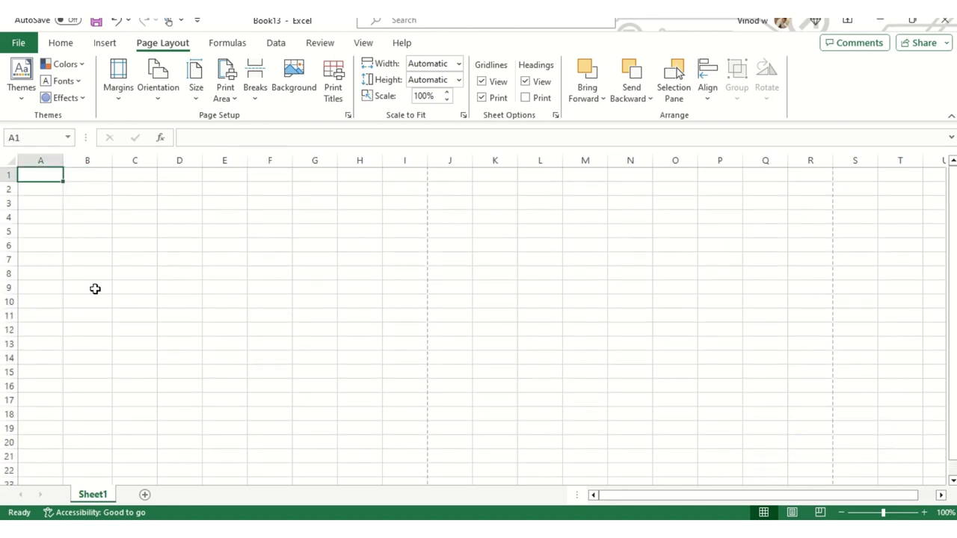
text(A)
key(Right)
key(Right)
key(Right)
key(Right)
key(Right)
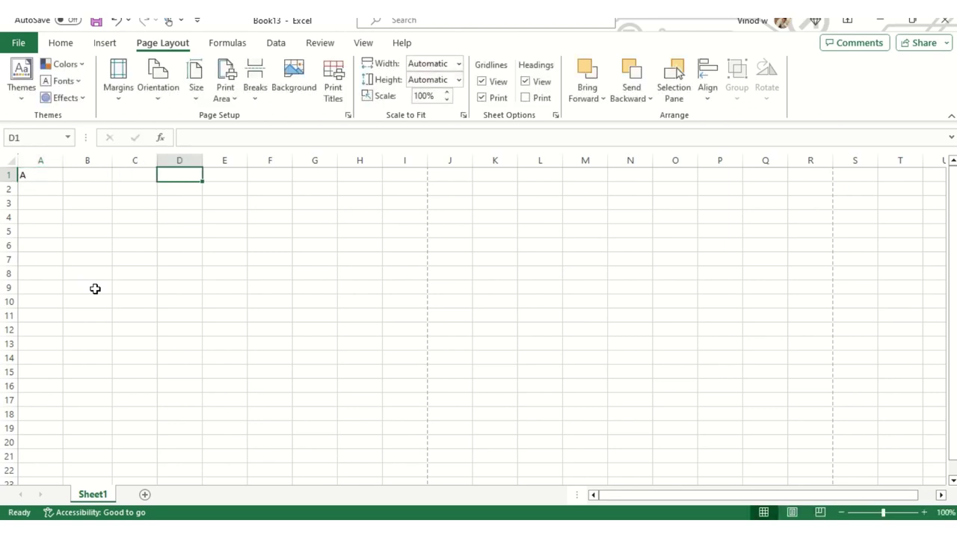
key(Right)
key(Right)
key(Right)
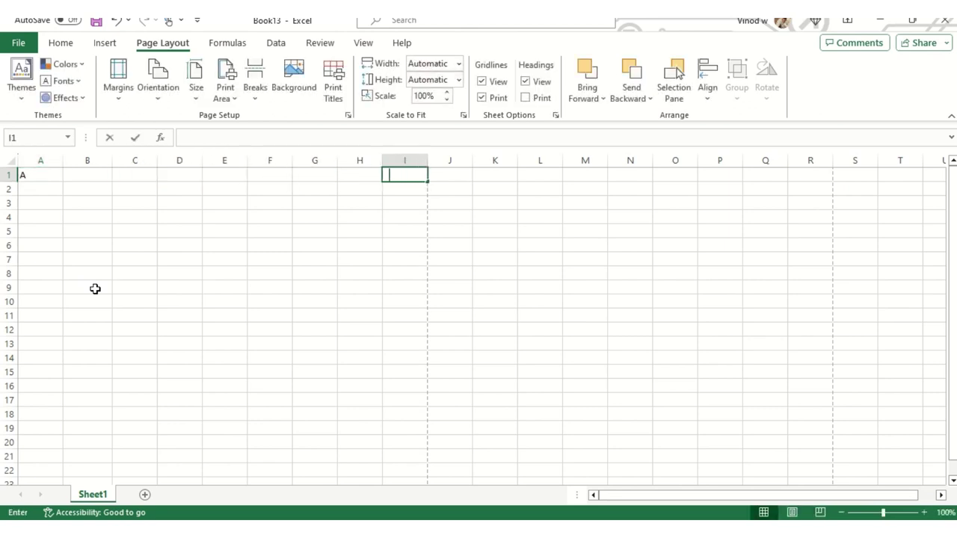
text(Z)
key(Return)
Enter the test letter L in cell A47, the last row above the horizontal page break
key(Down)
key(Down)
key(Down)
key(Down)
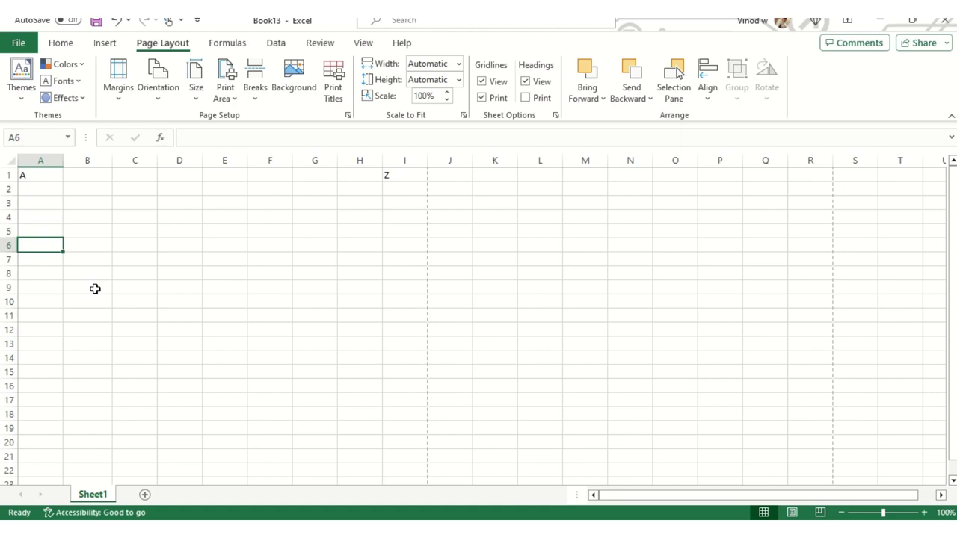
key(Down)
key(Down)
key(Down)
key(Down)
key(Down)
key(Down)
key(Down)
key(Down)
key(Down)
key(Down)
key(Down)
key(Down)
key(Down)
key(Down)
key(Down)
key(Down)
key(Down)
key(Down)
key(Down)
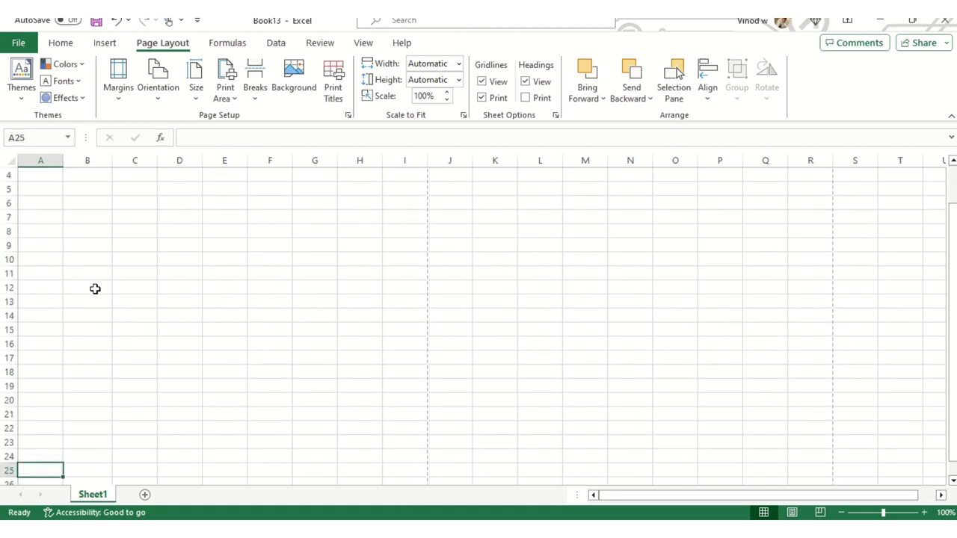
key(Down)
key(Down)
key(Down)
key(Down)
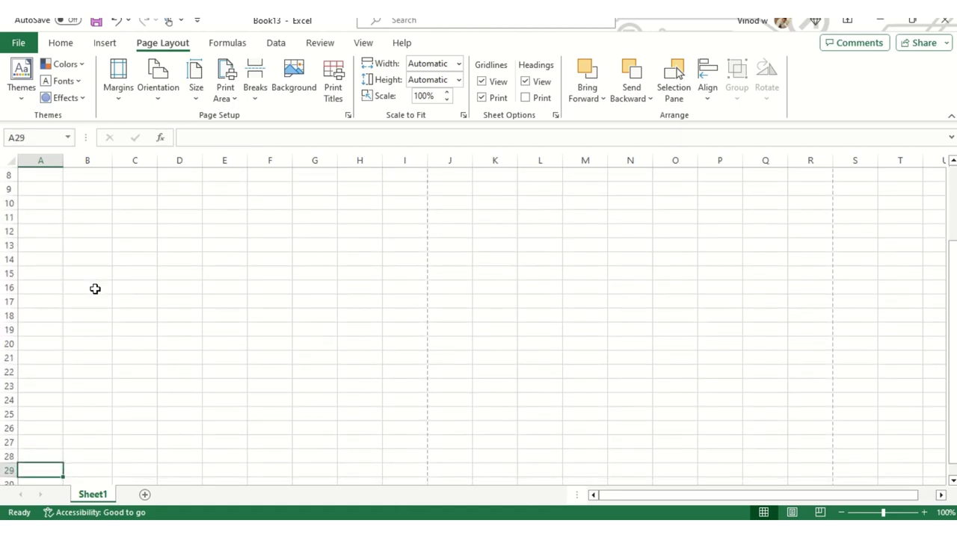
key(Down)
key(Down)
key(Down)
key(Down)
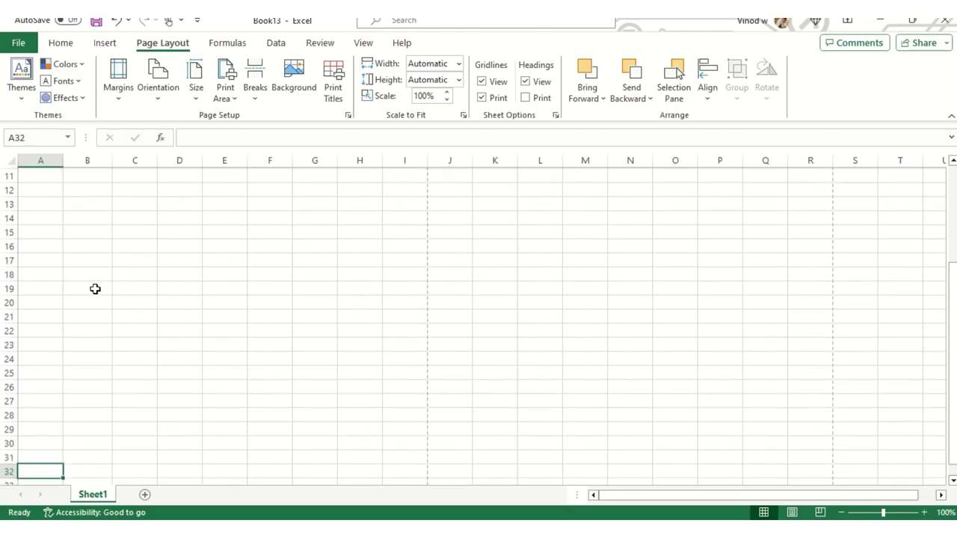
key(Down)
key(Down)
key(Down)
key(Down)
key(Down)
key(Down)
key(Down)
key(Down)
key(Down)
key(Down)
key(Down)
key(Down)
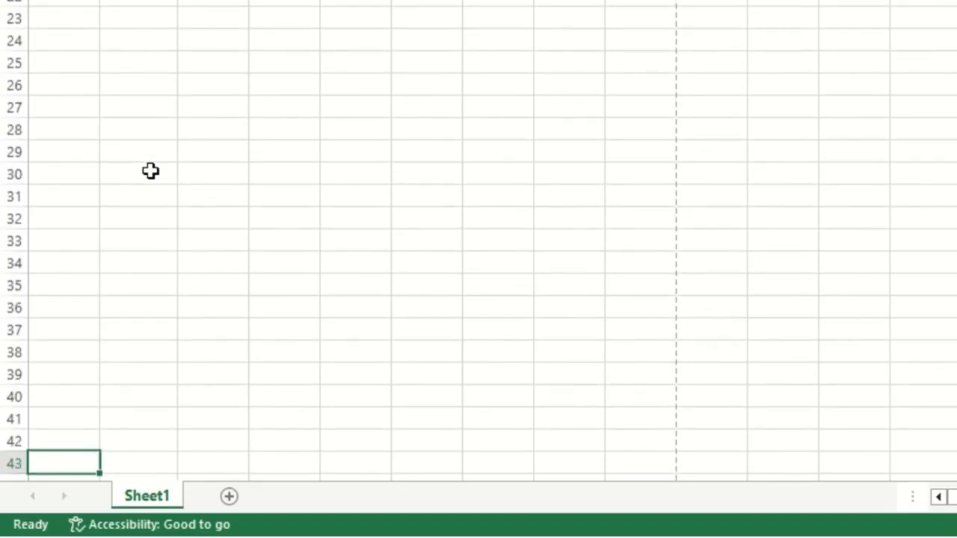
key(Down)
key(Down)
key(Down)
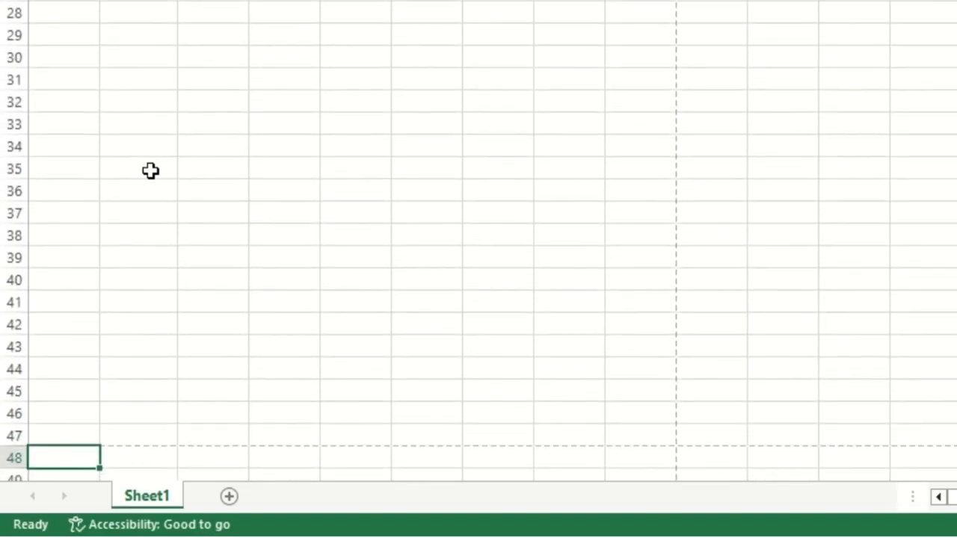
key(Up)
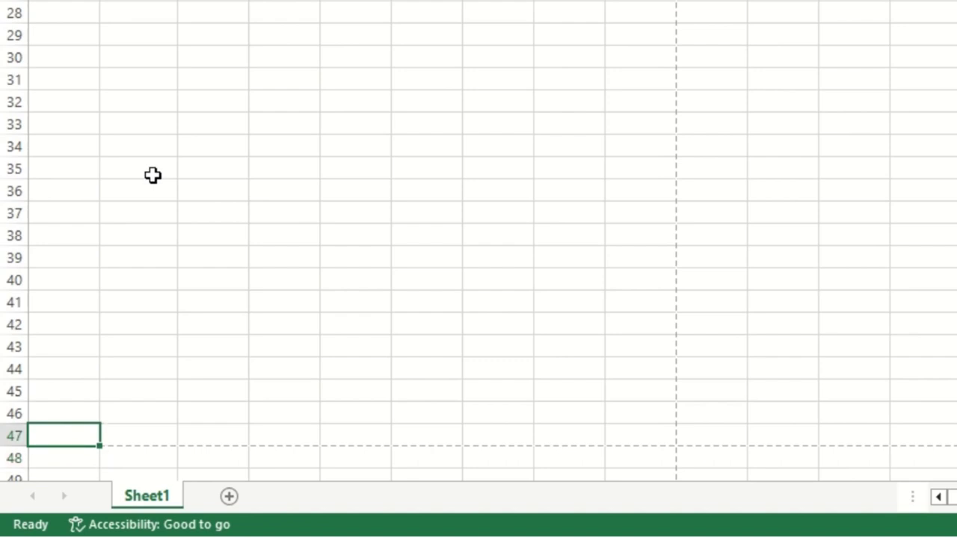
text(L)
key(ctrl+Return)
Enter the test letter P in cell I47, and I and K in cells I48 and G48 below the page break
key(Right)
key(Right)
key(Right)
key(Right)
key(Right)
key(Right)
key(Right)
key(Right)
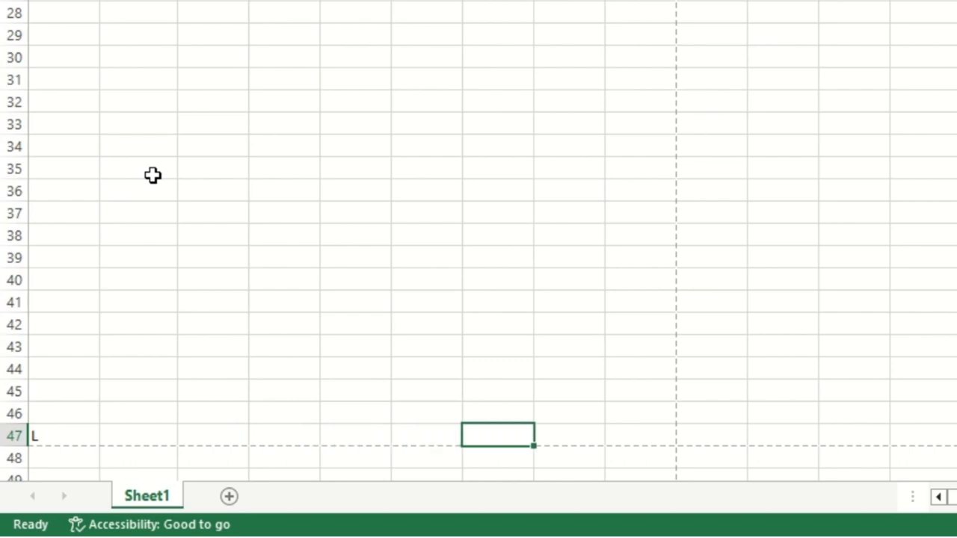
text(P)
key(Return)
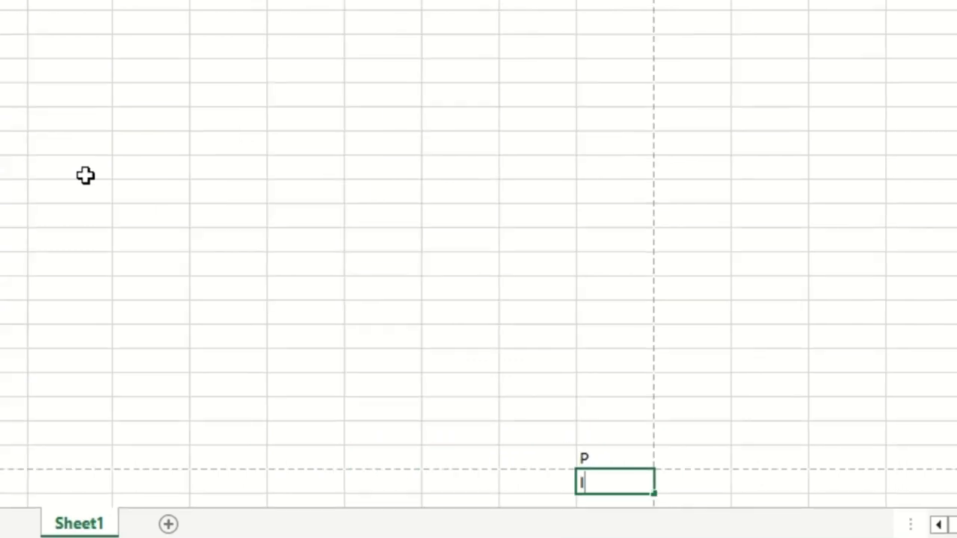
key(Left)
key(Left)
key(Right)
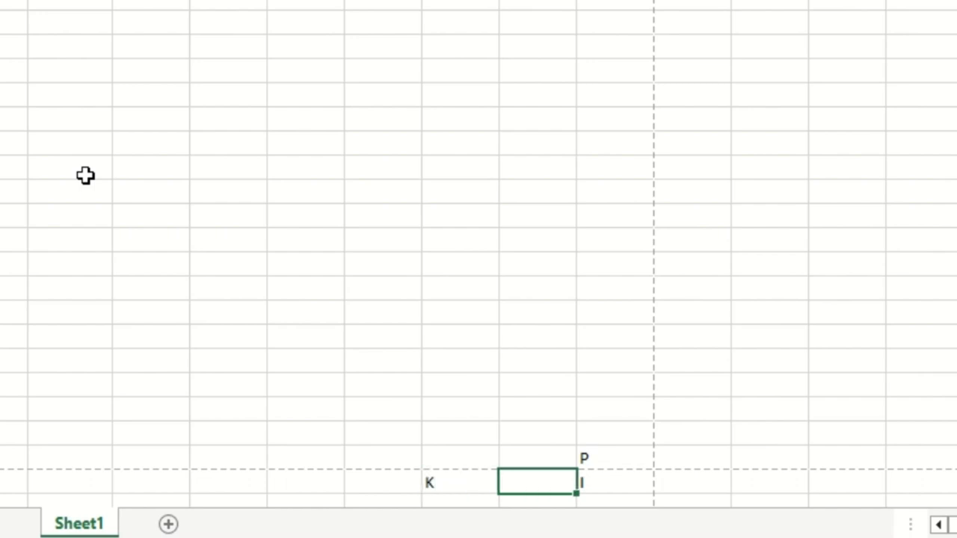
key(Down)
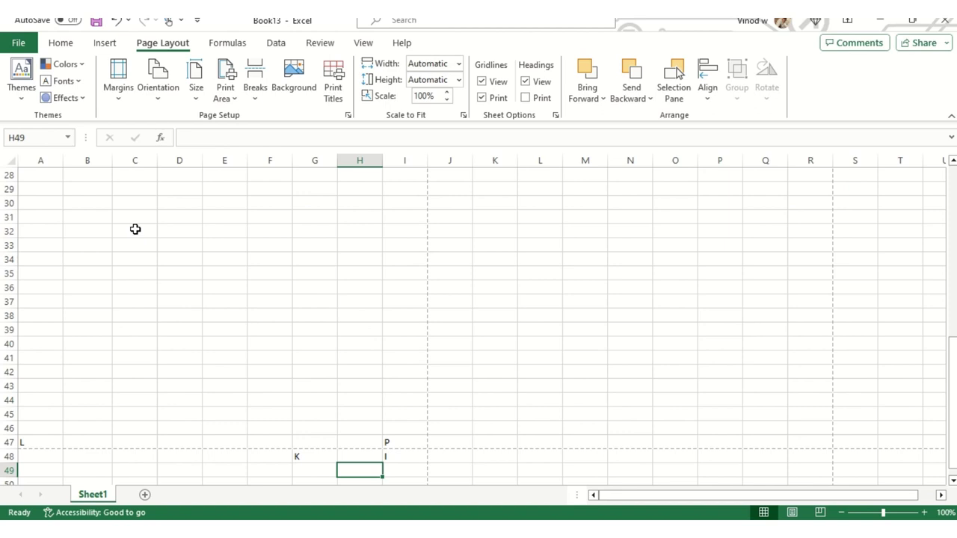
Check both pages in print preview to see on which page each test letter prints, and return to the sheet
key(ctrl+p)
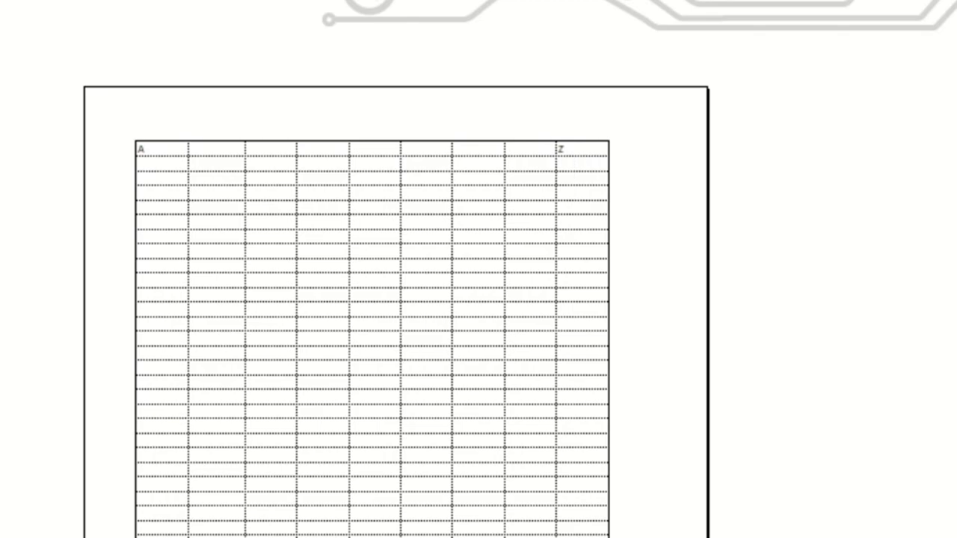
click(441, 492)
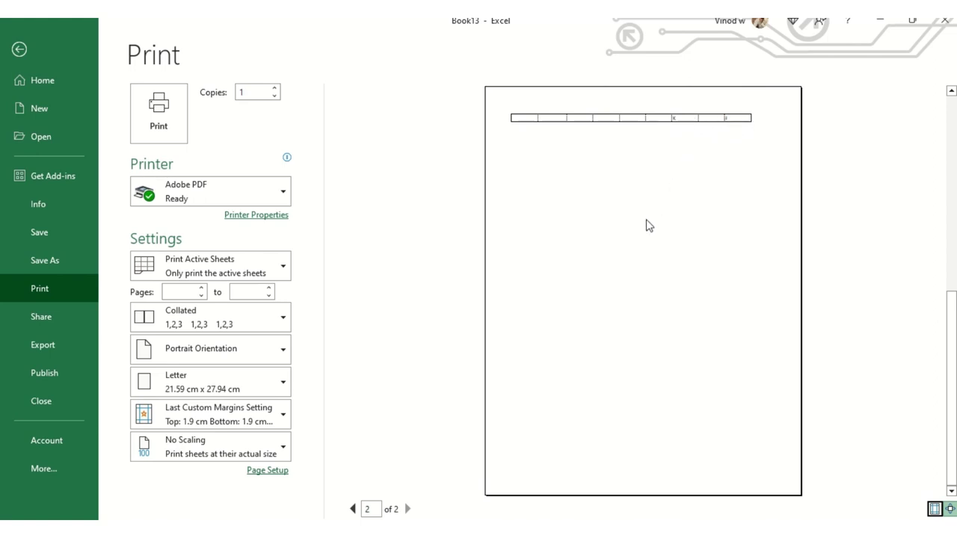
click(19, 49)
Clear all the test letters around the page break in rows 43 to 52 and in the first two rows
click(296, 290)
drag(48, 390, 476, 445)
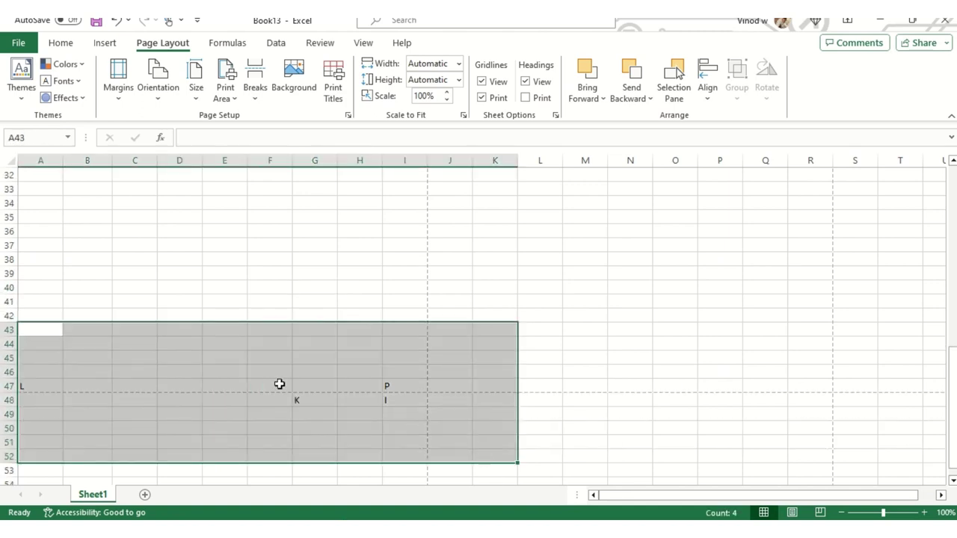
click(142, 277)
scroll(142, 288, up, 10)
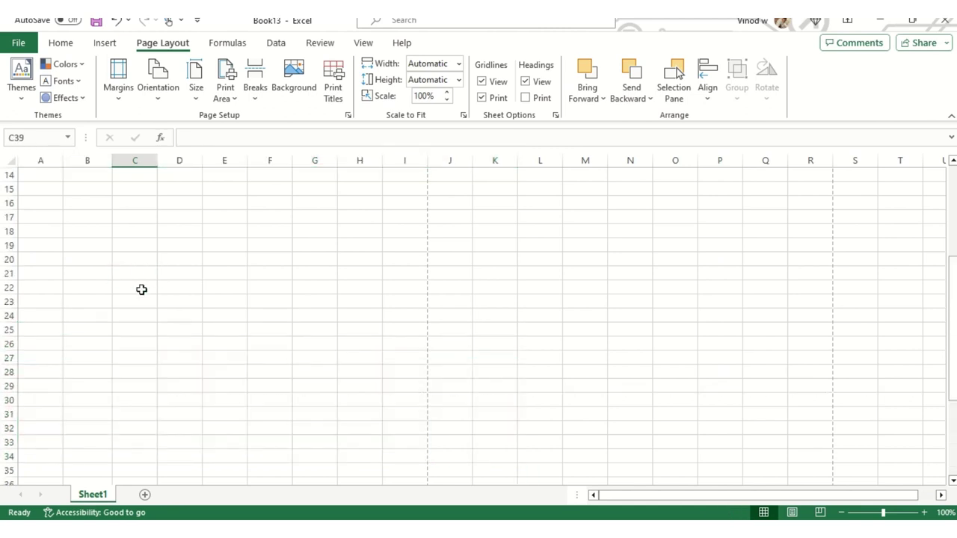
drag(389, 176, 36, 184)
key(Delete)
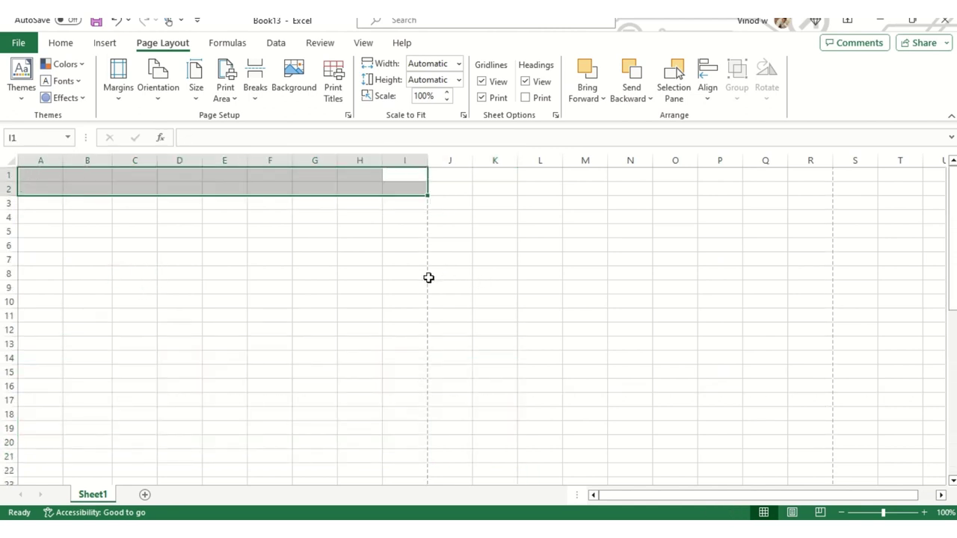
click(429, 275)
click(250, 258)
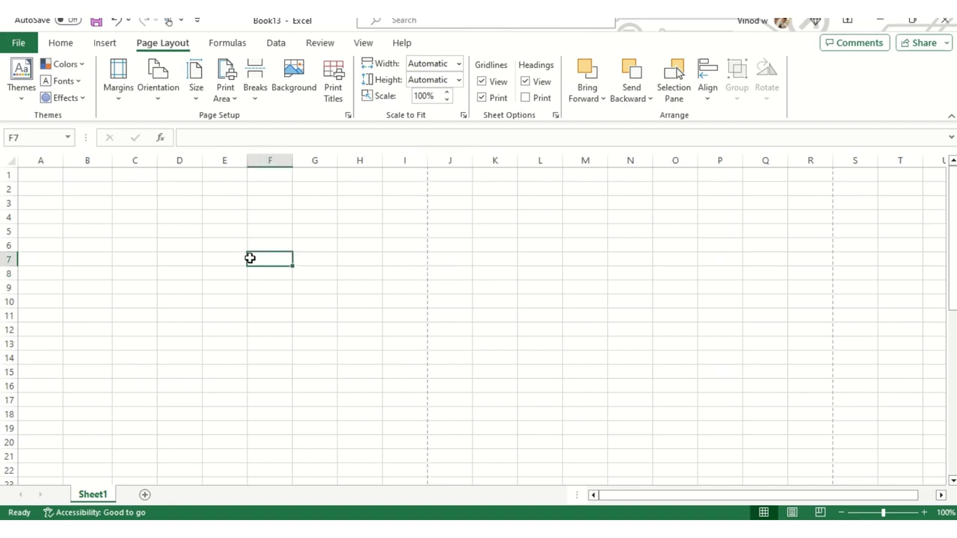
Merge and center the range A1:I2 and enter the title "Problem Solving Form" in it
drag(33, 173, 395, 188)
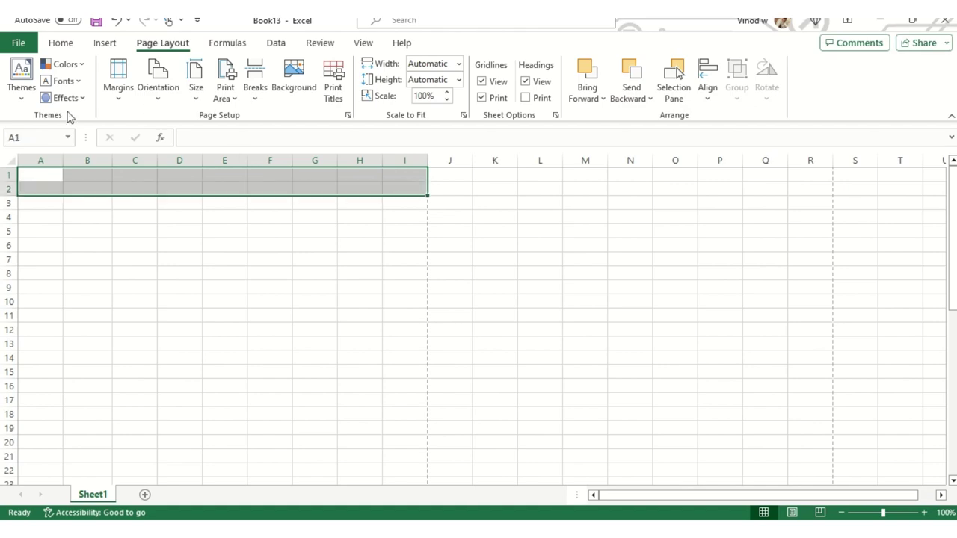
click(61, 43)
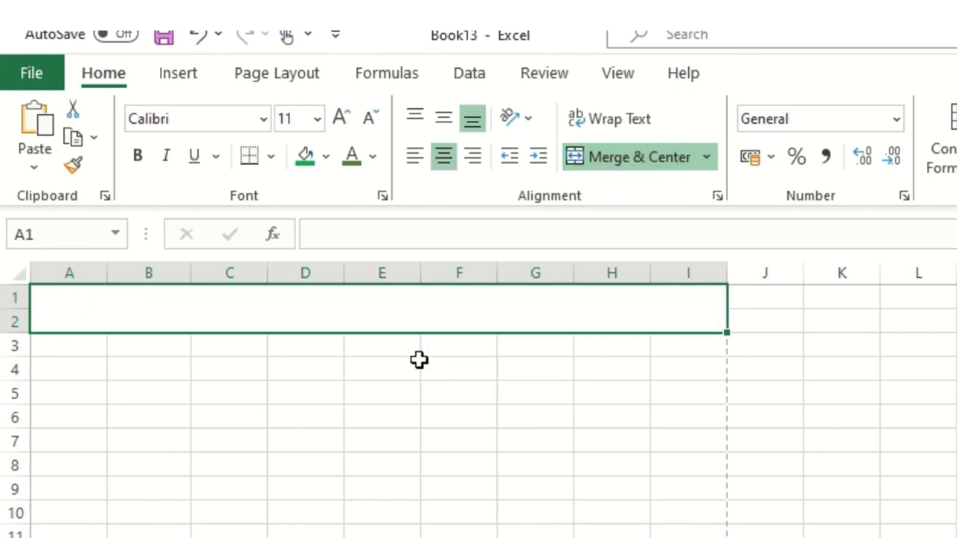
text(pROBLEM)
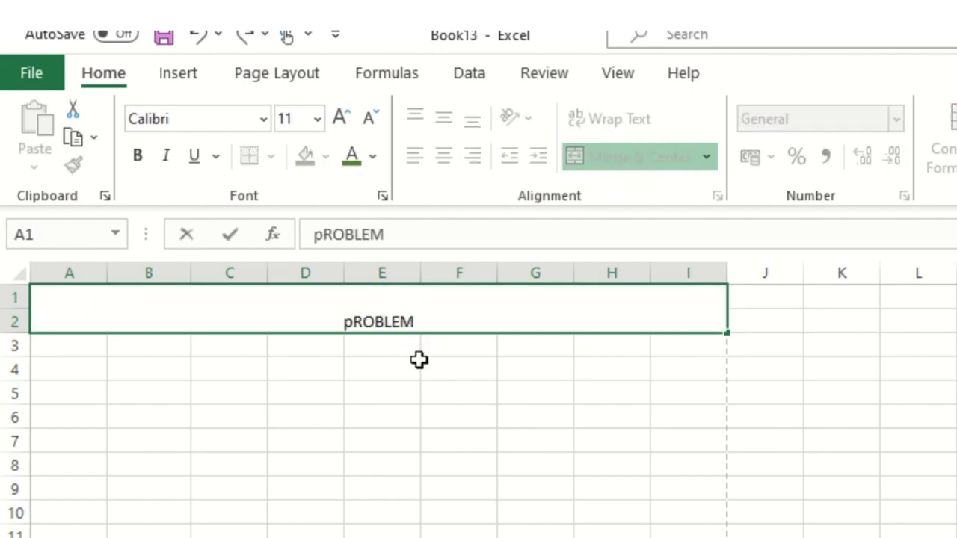
text( Solving )
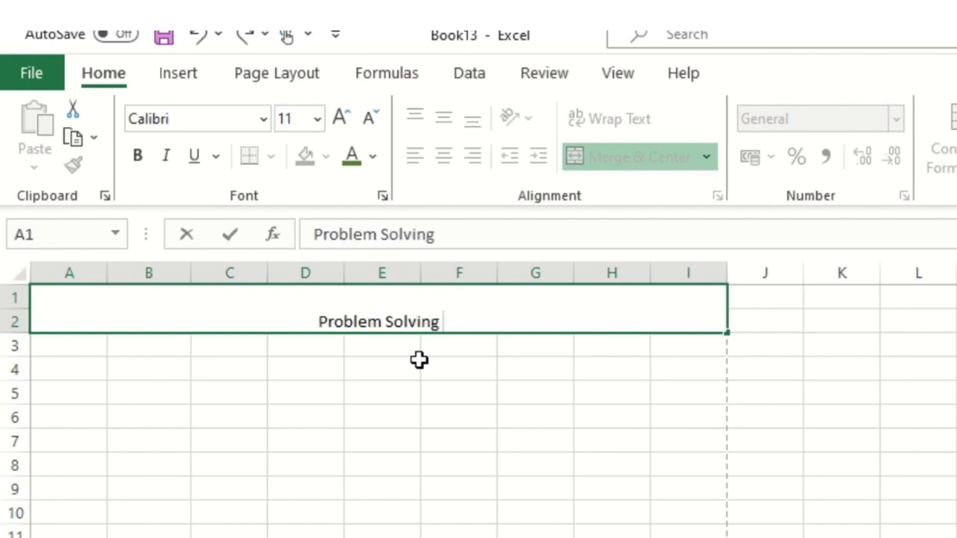
text(Form)
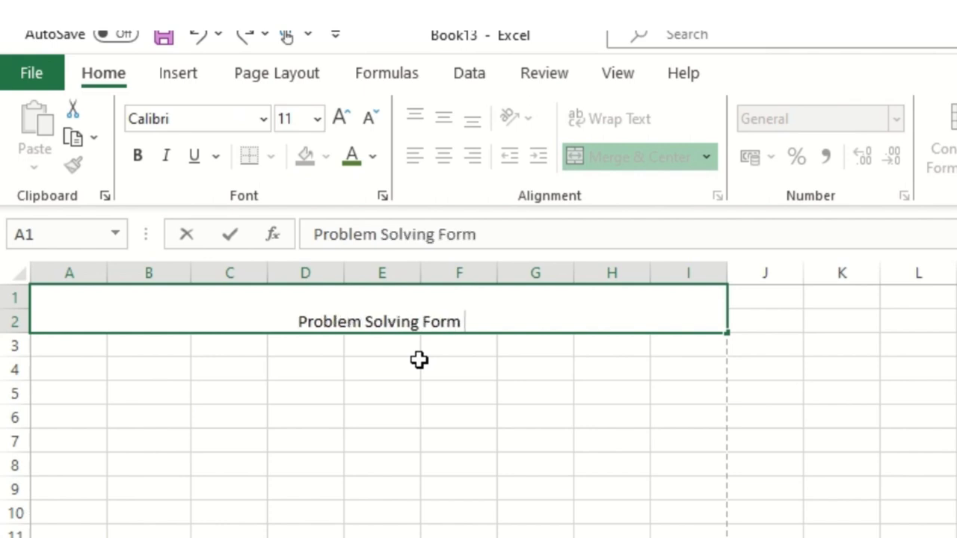
key(Return)
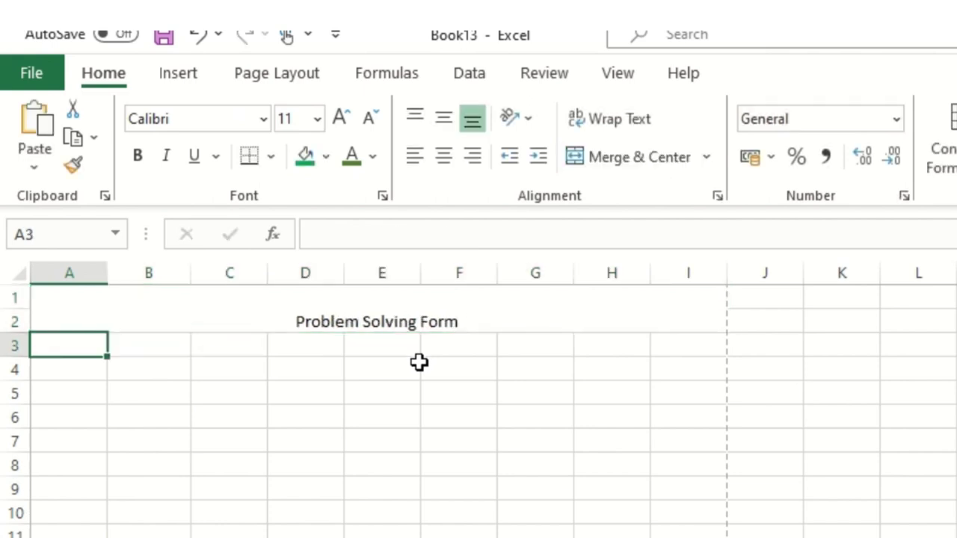
Give the merged title cell a green fill and a white font color
click(352, 321)
click(305, 157)
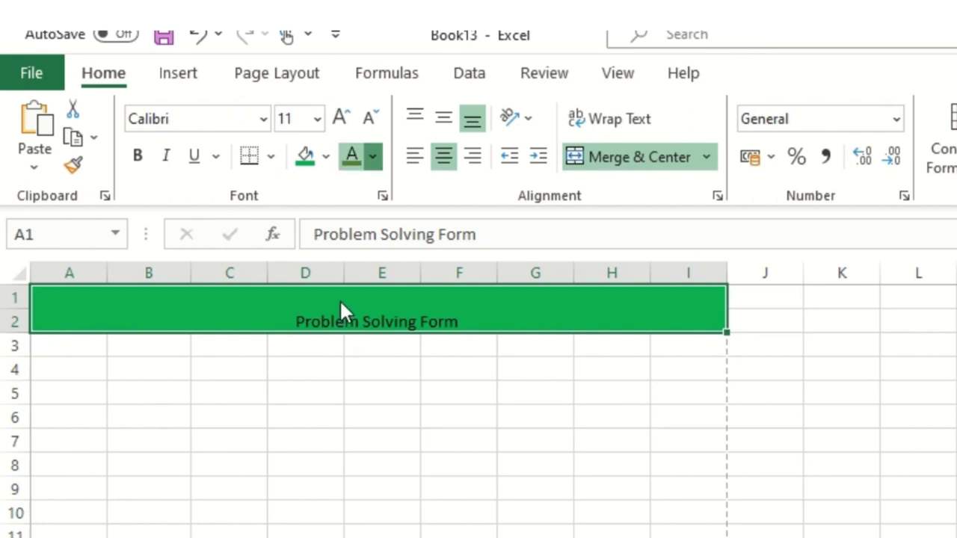
click(377, 161)
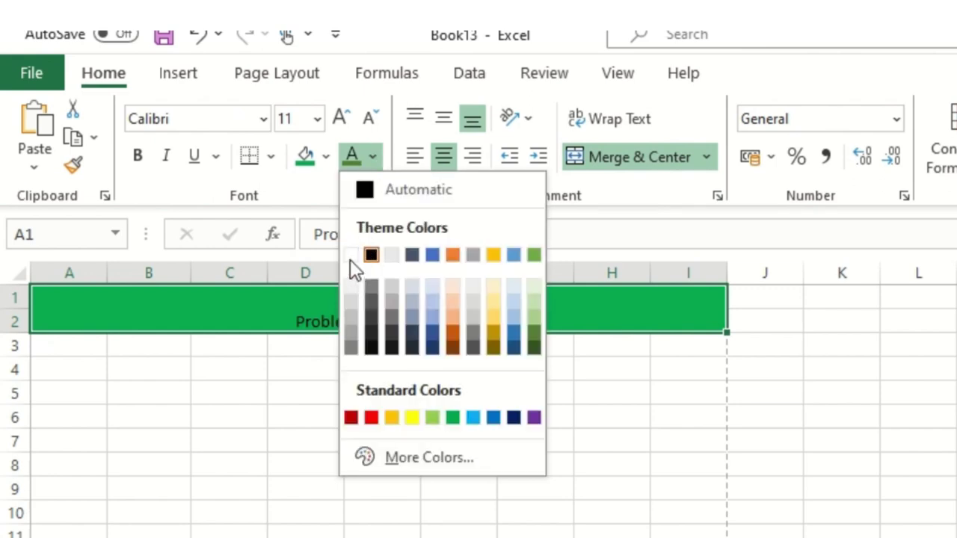
click(350, 259)
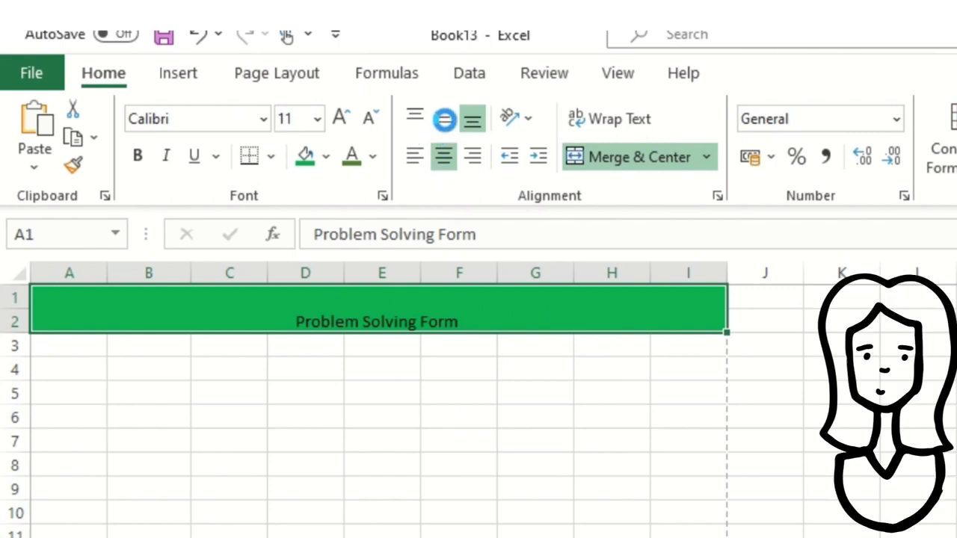
Middle-align the title vertically and format its text as bold at font size 24
click(446, 120)
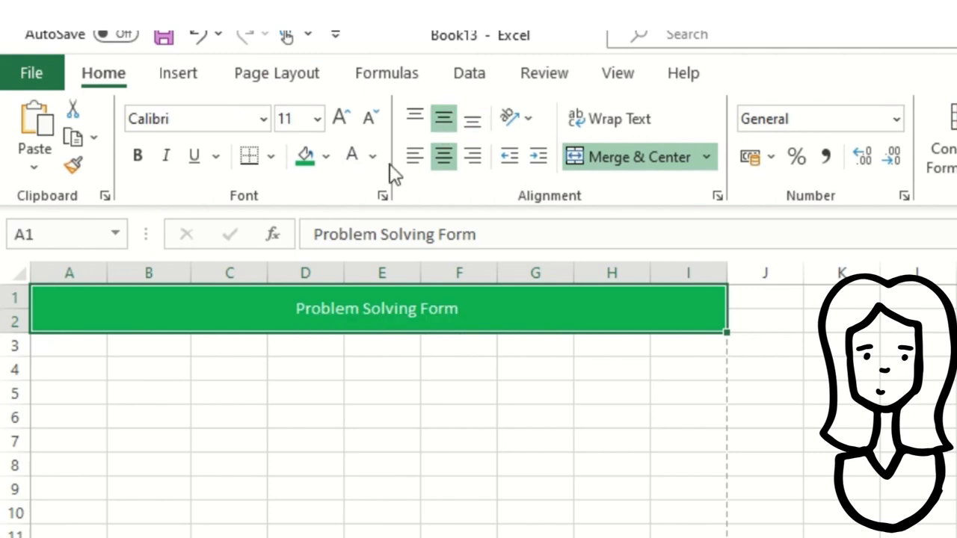
click(138, 157)
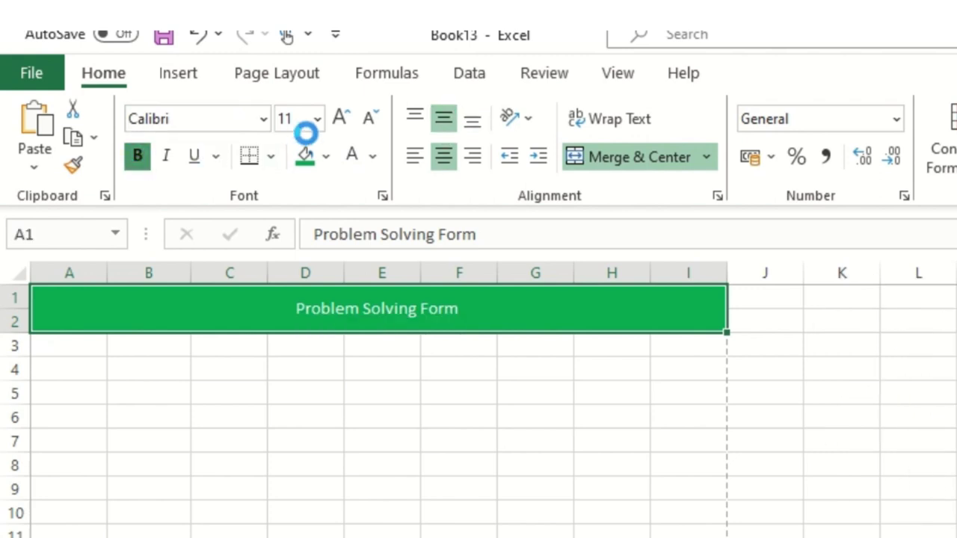
click(338, 122)
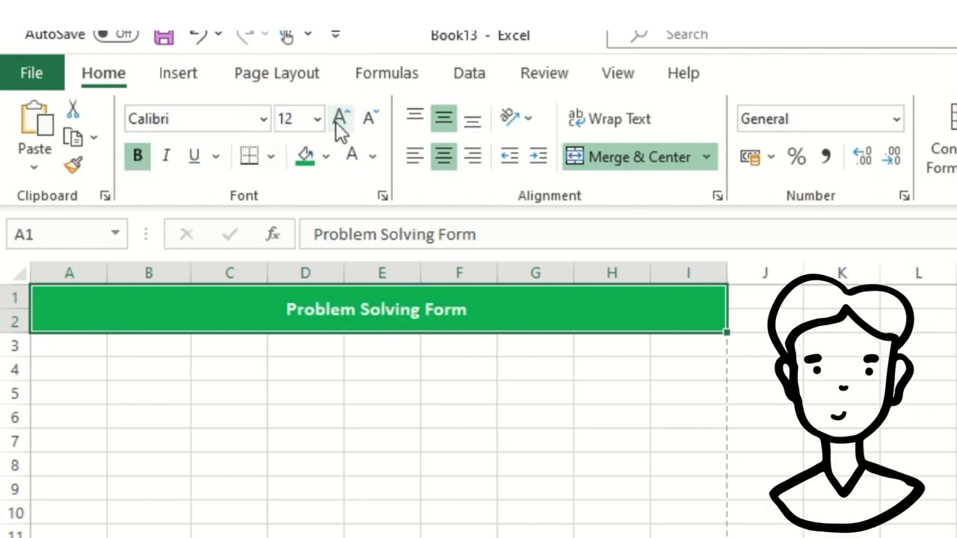
click(338, 121)
click(338, 121)
click(338, 121)
click(338, 122)
click(338, 121)
click(338, 121)
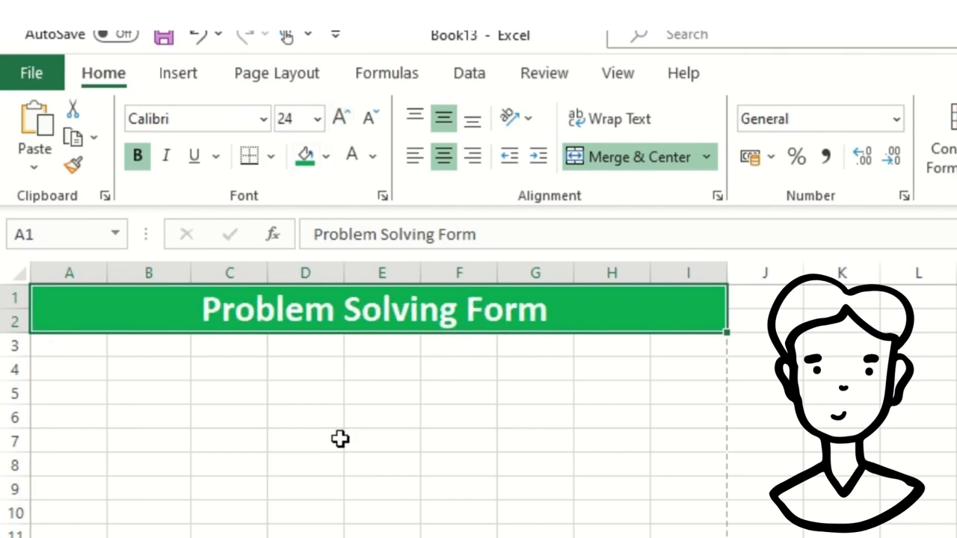
click(342, 440)
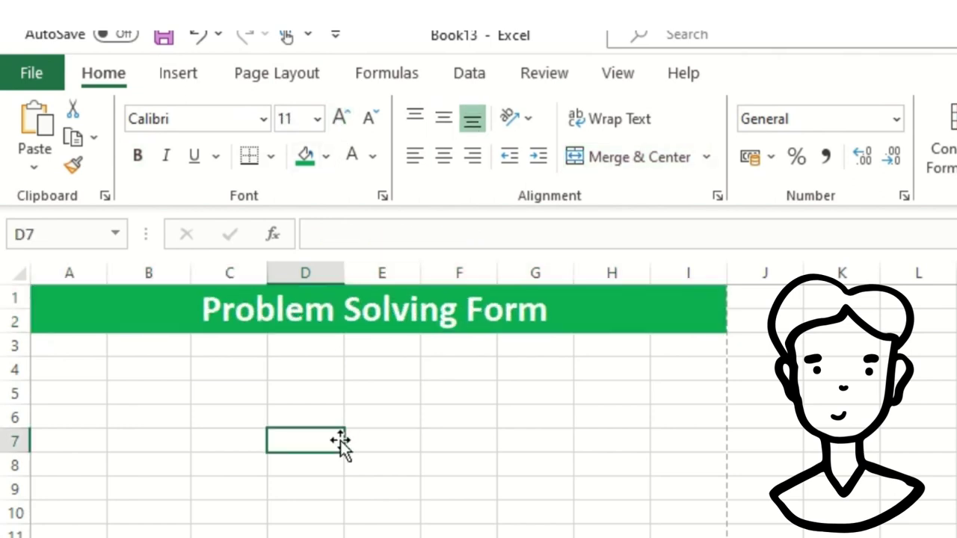
click(100, 313)
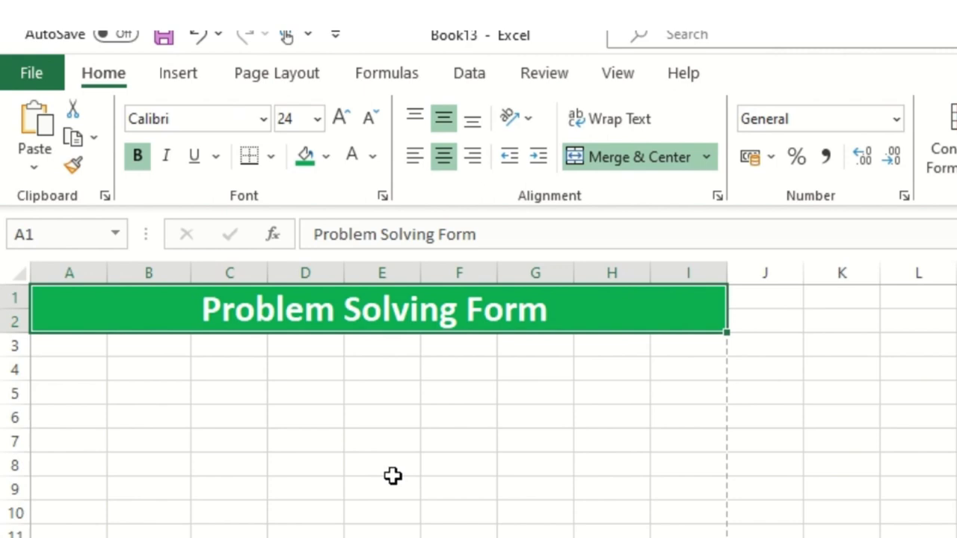
click(226, 513)
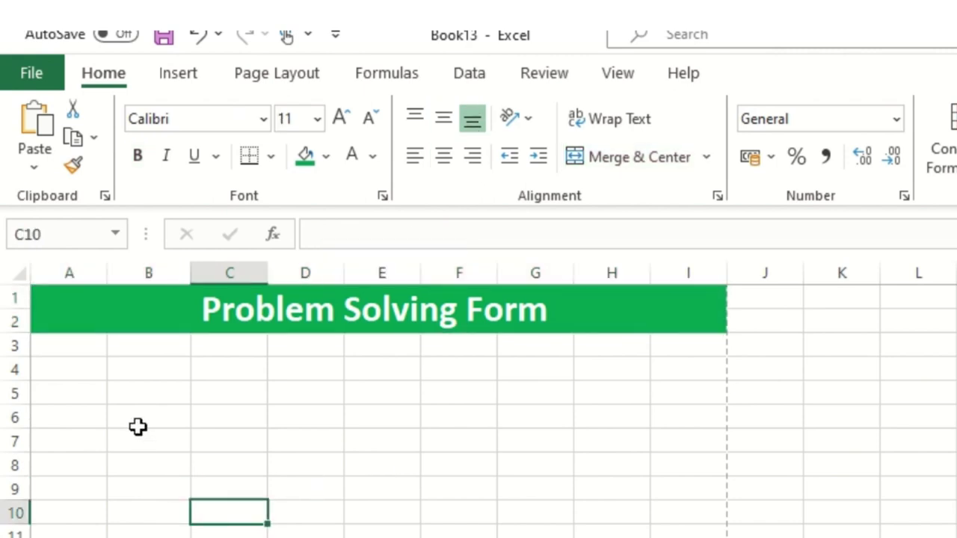
click(75, 369)
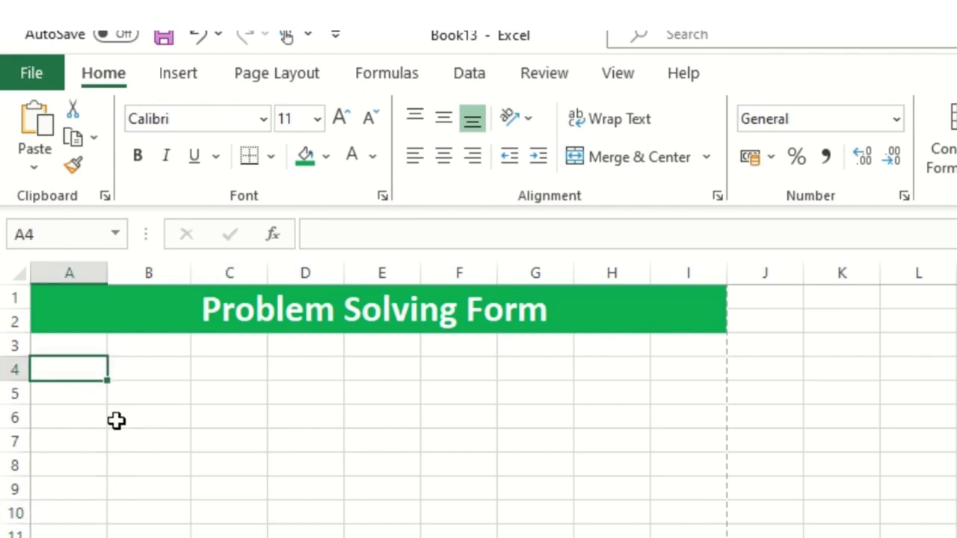
Enter the question labels "What ?" in cell B4 and "Where ?" in cell B5
click(139, 369)
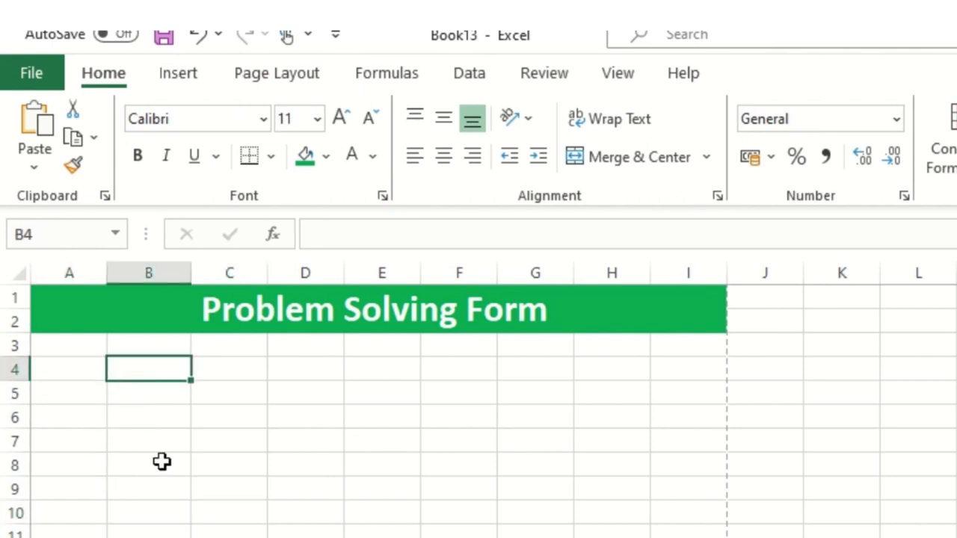
text(W)
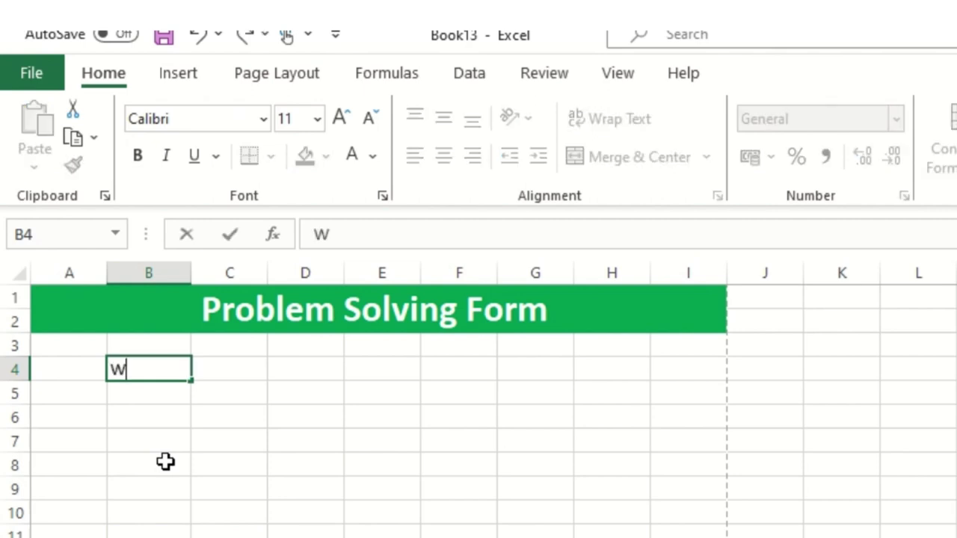
text(hat ?)
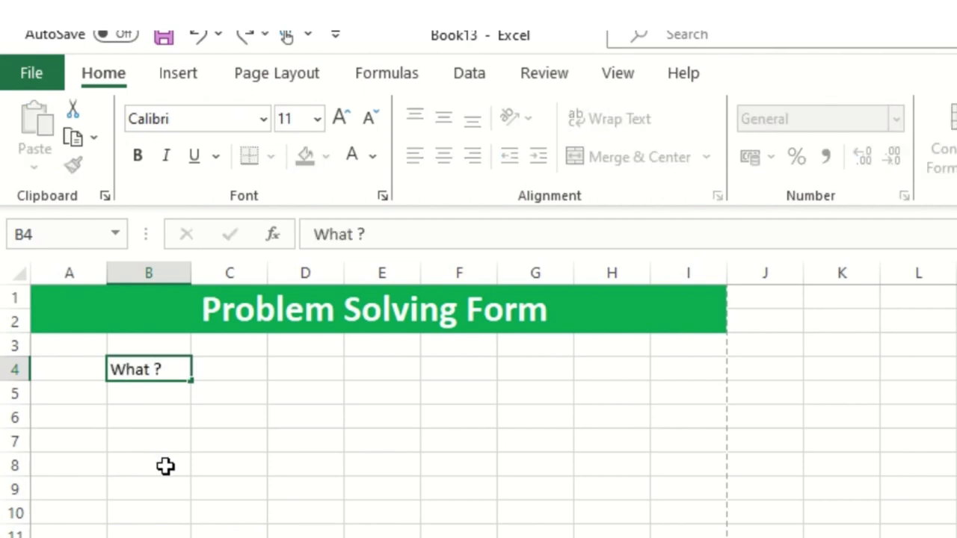
key(Return)
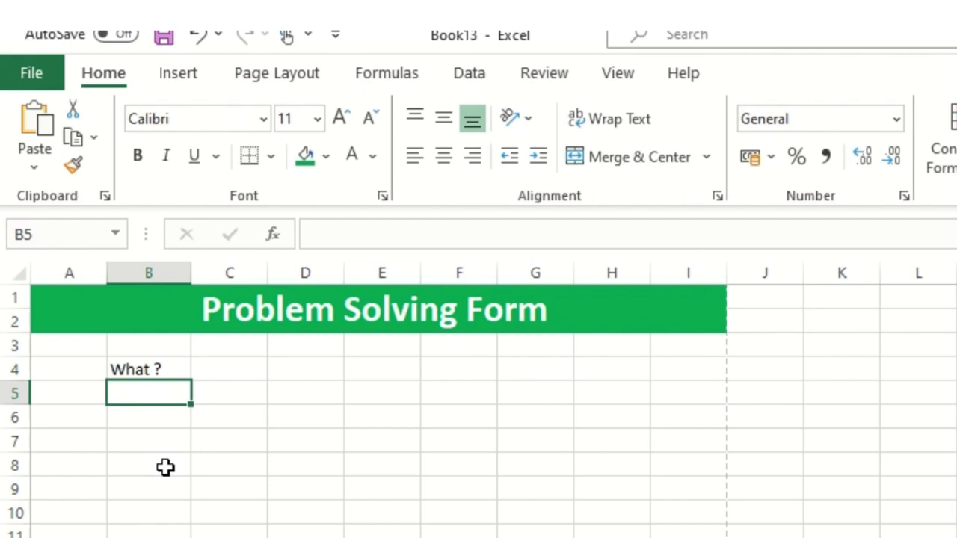
text(Where )
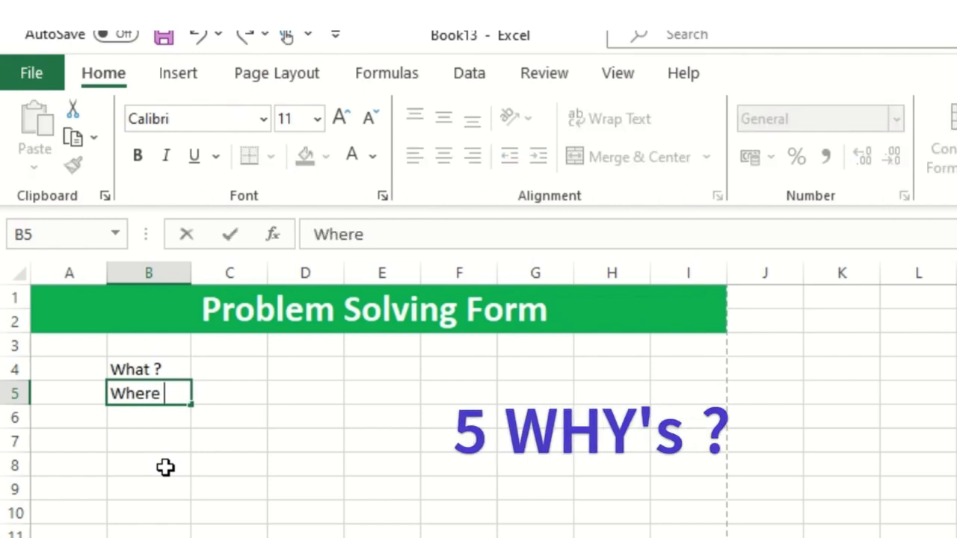
text(?)
key(Return)
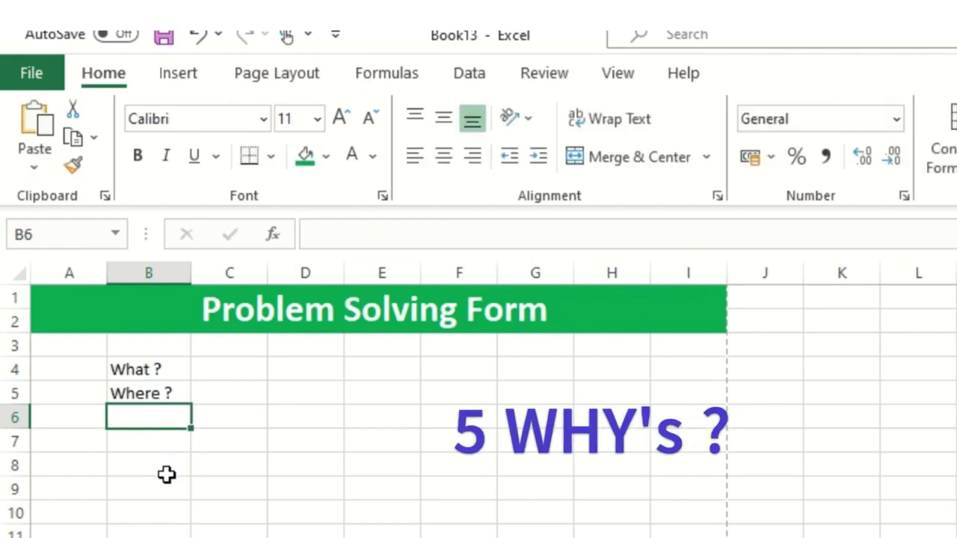
Enter the question label "When ?" in cell B6, including its question mark
text(When)
key(Return)
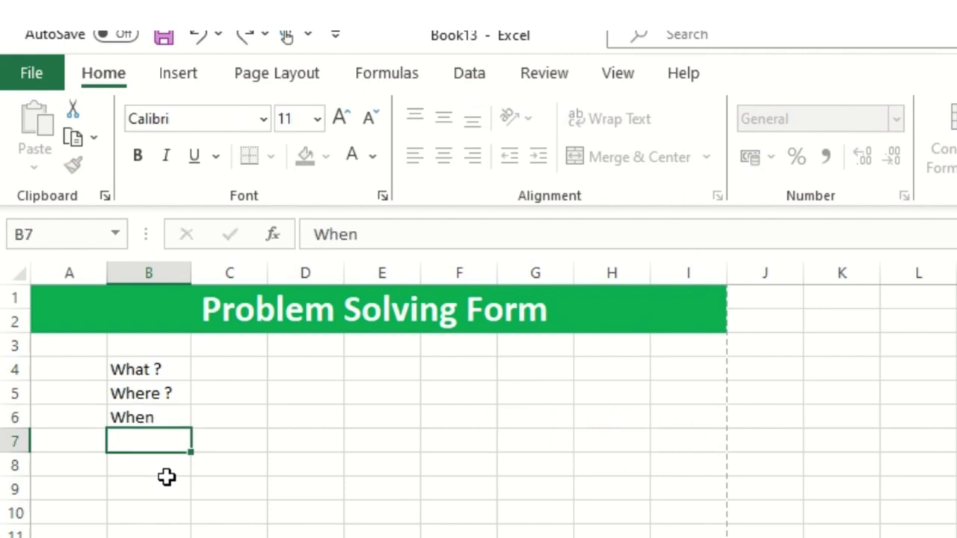
key(Up)
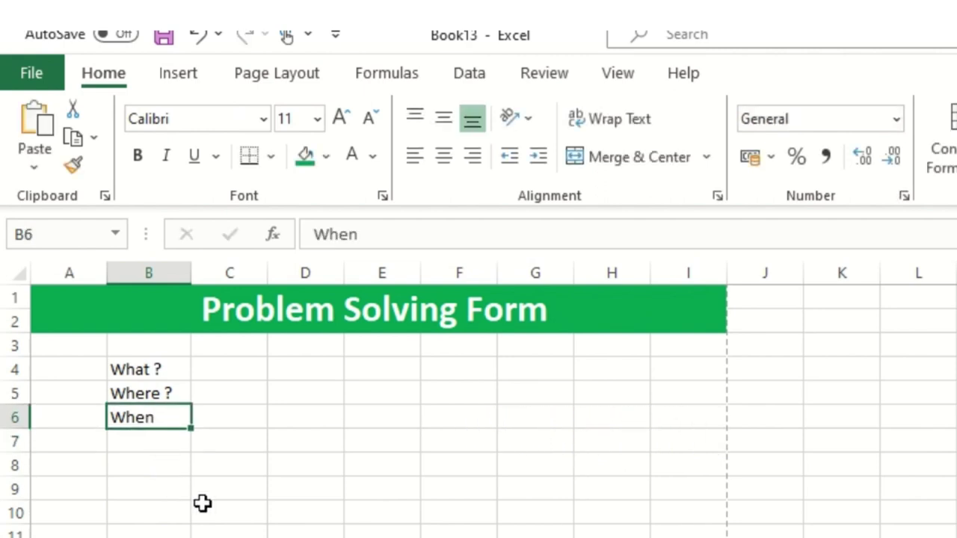
click(377, 238)
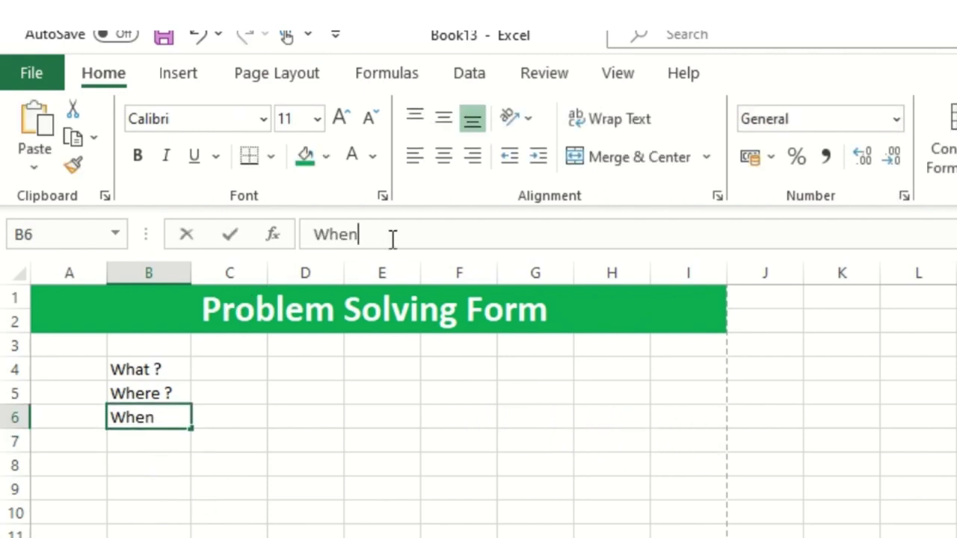
text(?)
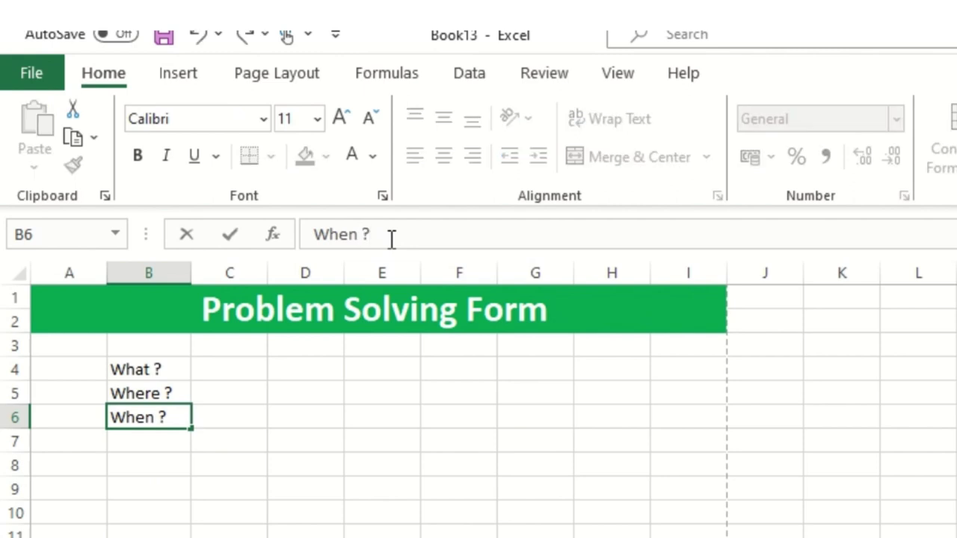
key(Return)
text(How)
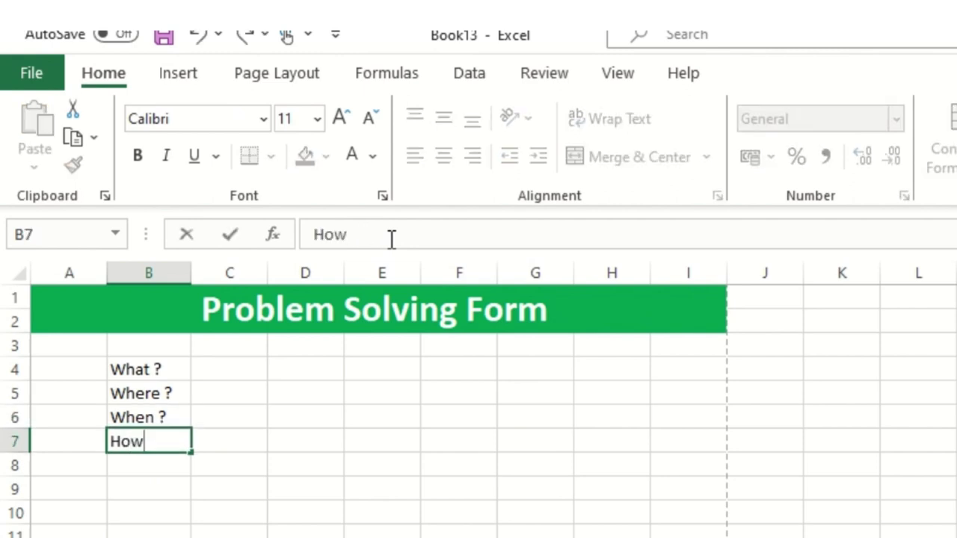
key(BackSpace)
key(BackSpace)
key(BackSpace)
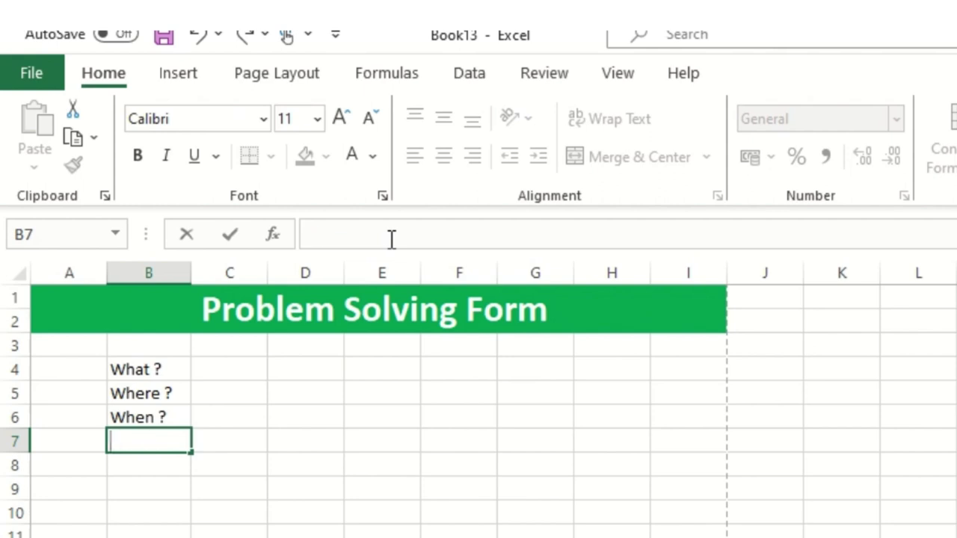
Enter the question labels "Who ?" in cell B7 and "Why ?" in cell B8
text(W)
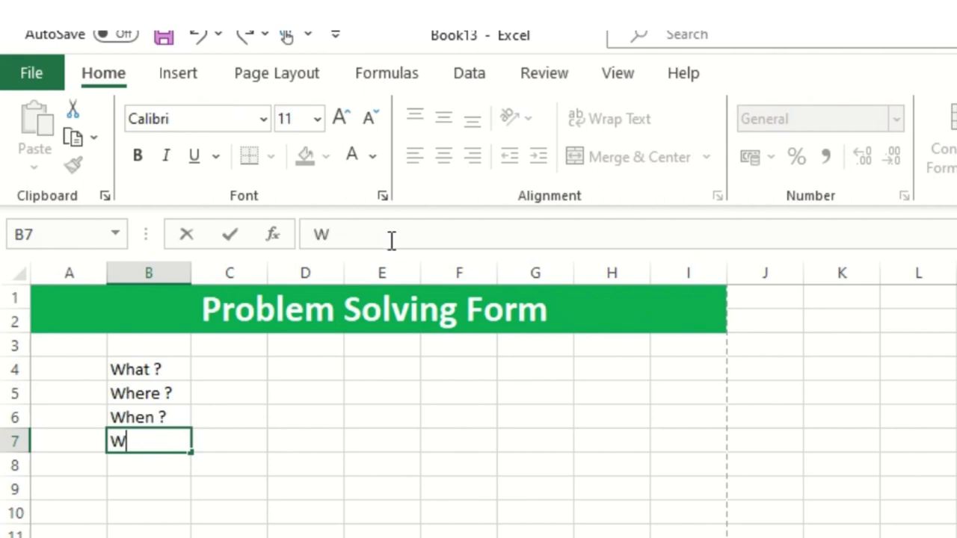
text(ho ?)
key(Return)
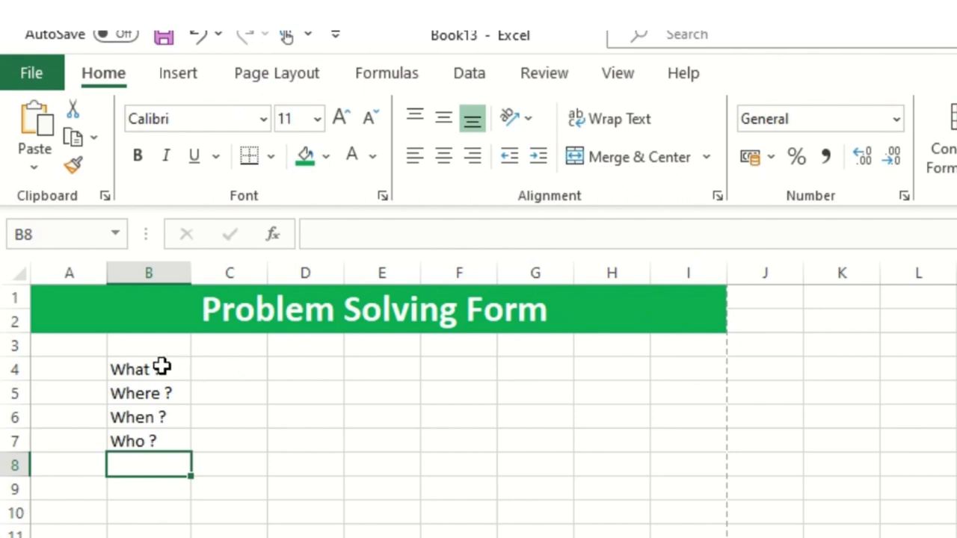
drag(162, 367, 673, 458)
click(155, 464)
text(W)
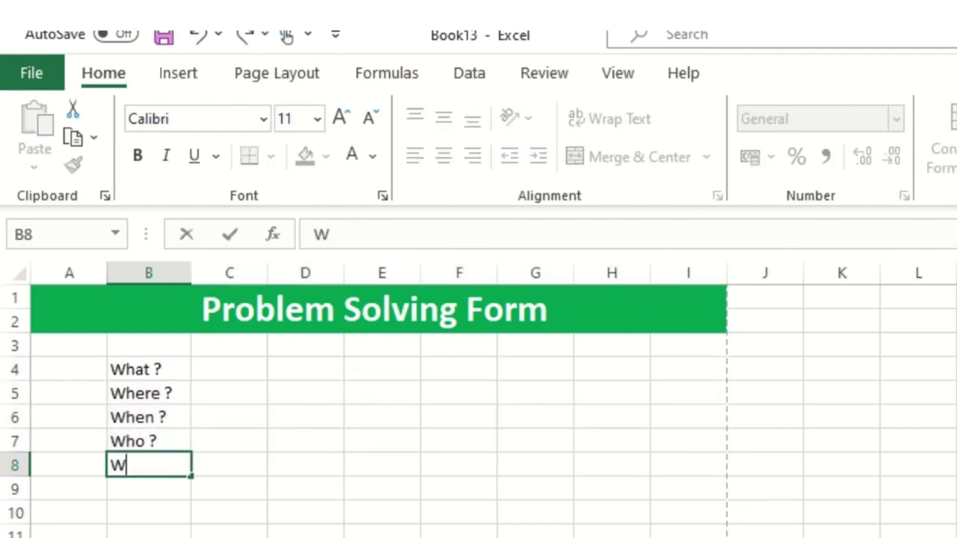
text(hy ?)
key(Return)
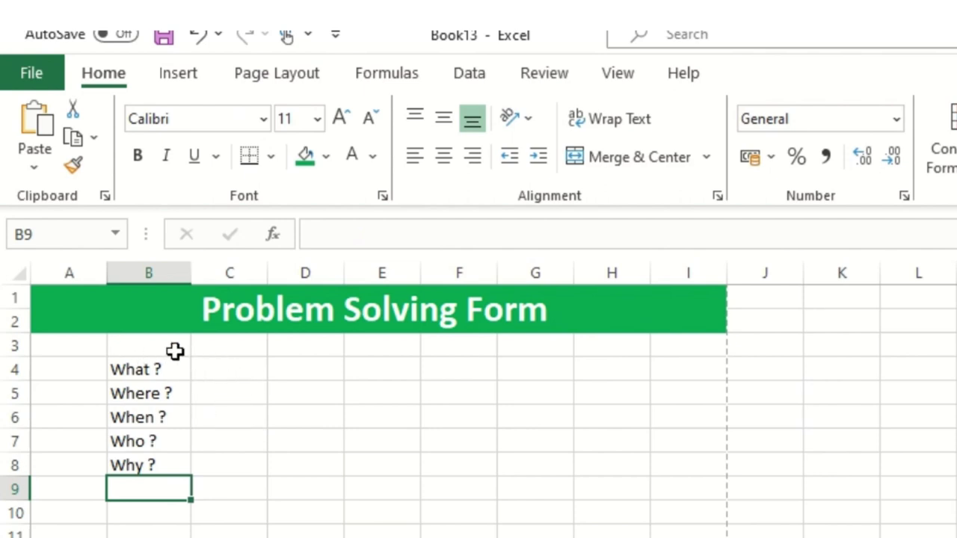
Merge and center the range B3:H3 above the questions and enter the heading "Describe" in it
drag(175, 348, 629, 354)
click(615, 159)
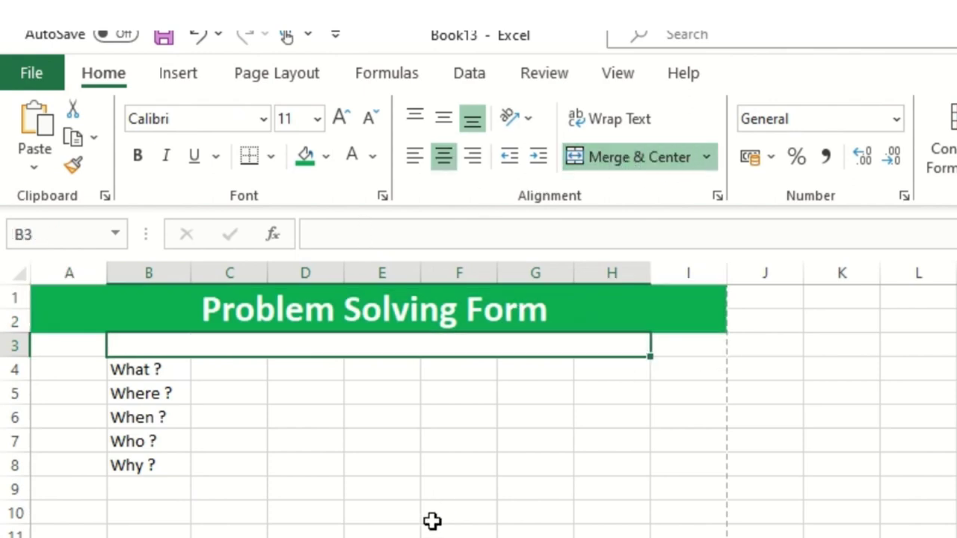
text(Describe)
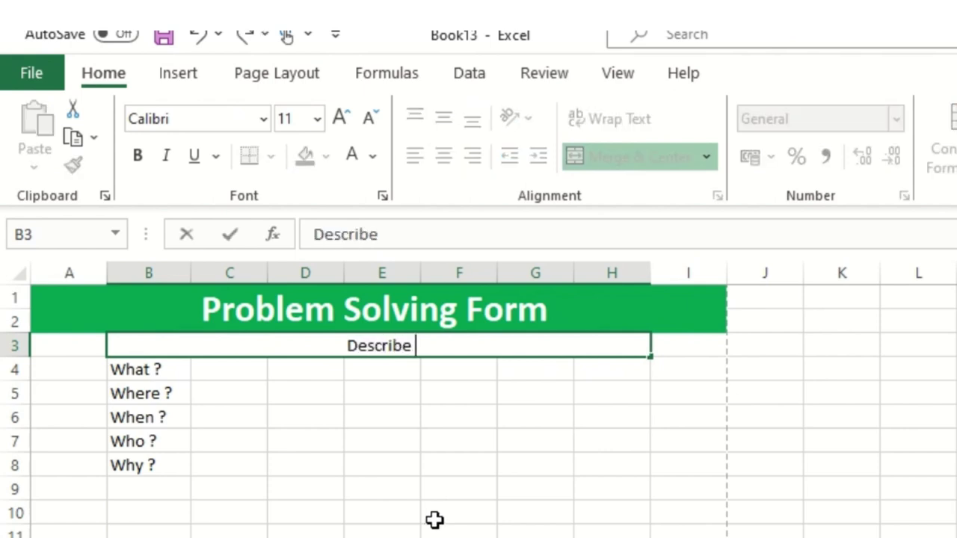
key(Return)
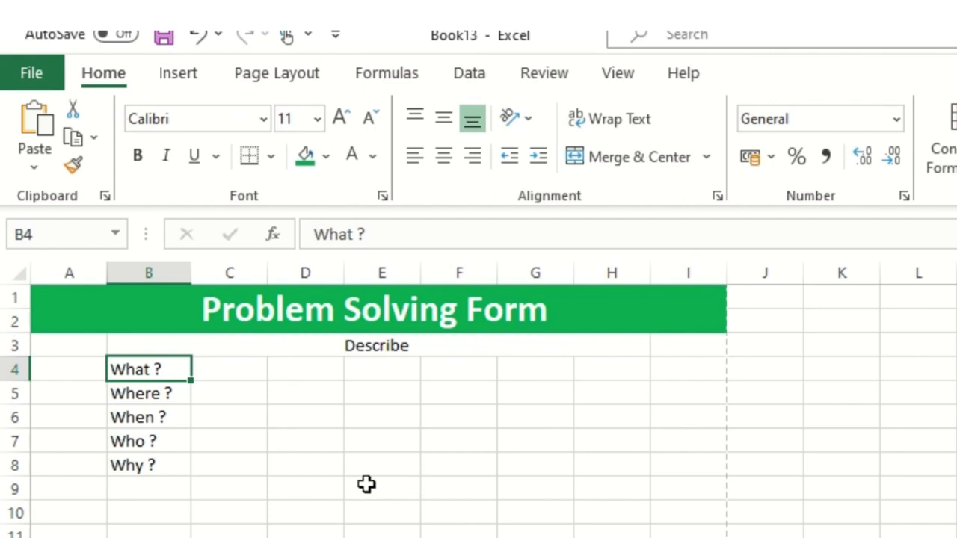
Change the font color of the merged "Describe" heading to a dark blue theme color
click(329, 464)
click(384, 344)
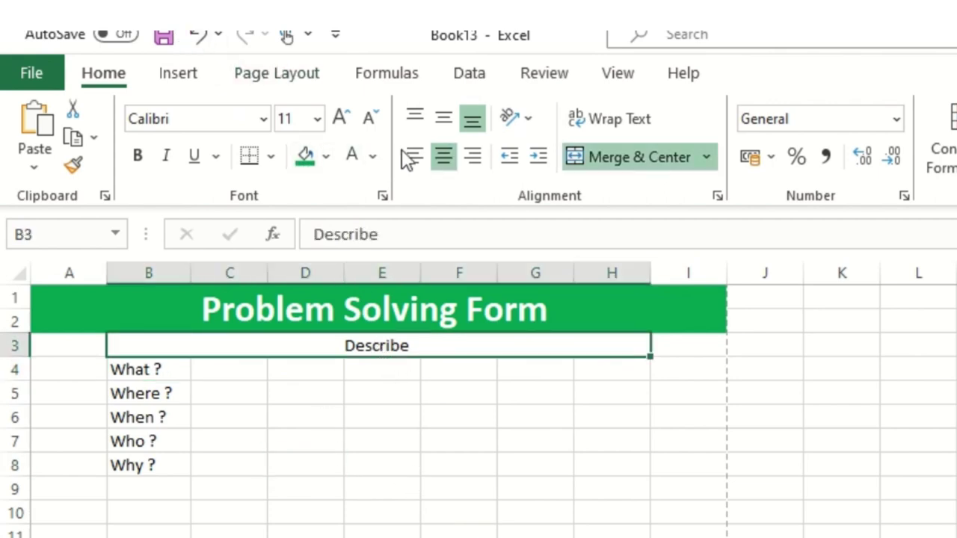
click(377, 155)
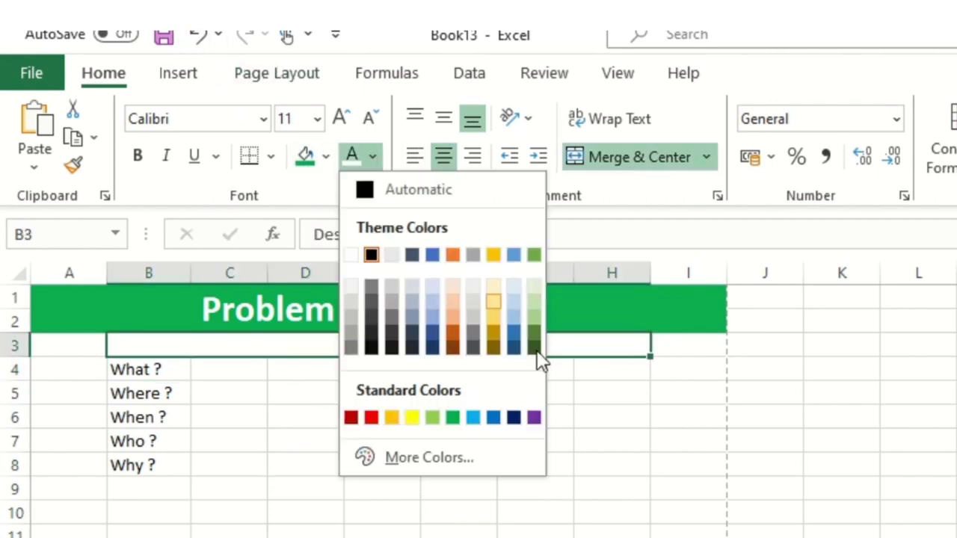
click(436, 331)
click(419, 402)
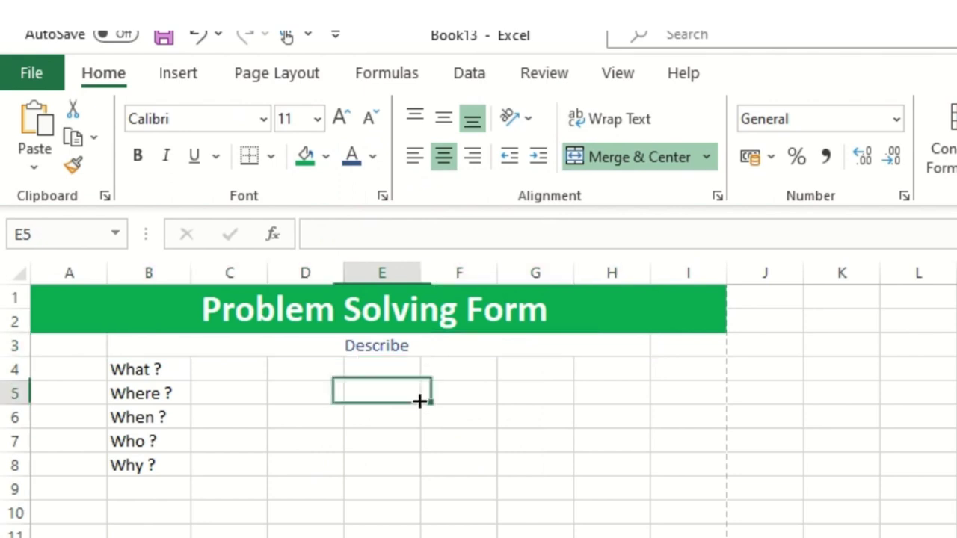
click(348, 346)
click(337, 419)
Apply all borders to the question table B4:H8 and check the form in the print preview
drag(154, 373, 619, 460)
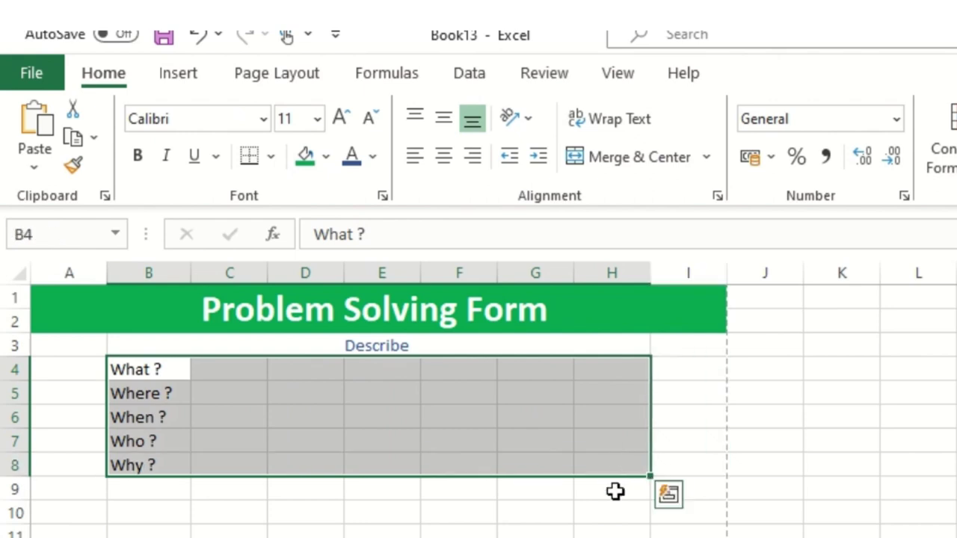
click(270, 158)
click(271, 396)
click(230, 537)
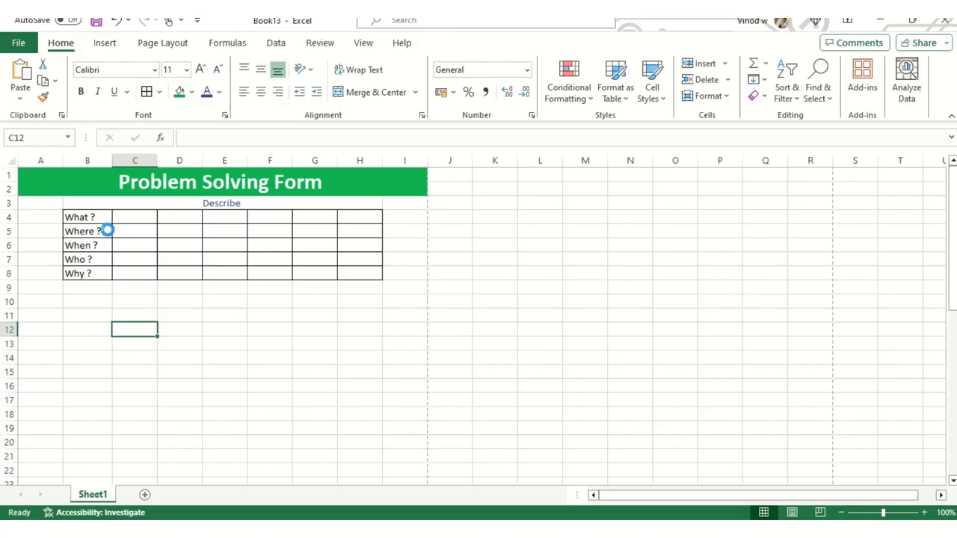
key(ctrl+p)
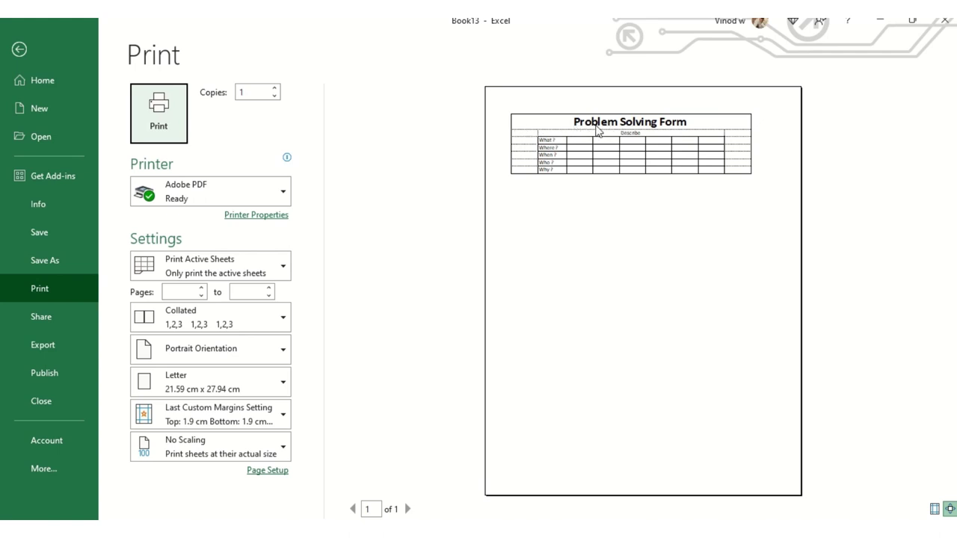
key(Escape)
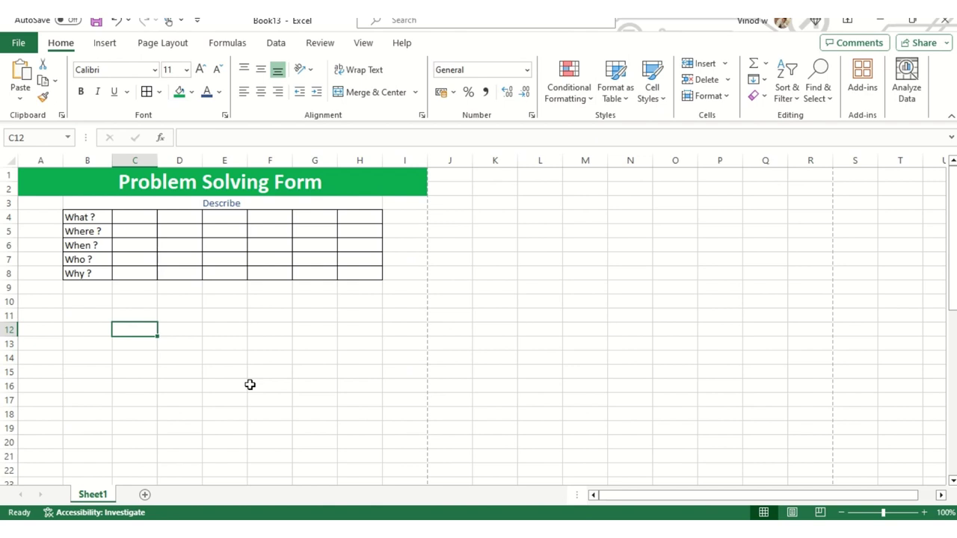
Remove all borders from the question table B4:H8
drag(94, 217, 364, 218)
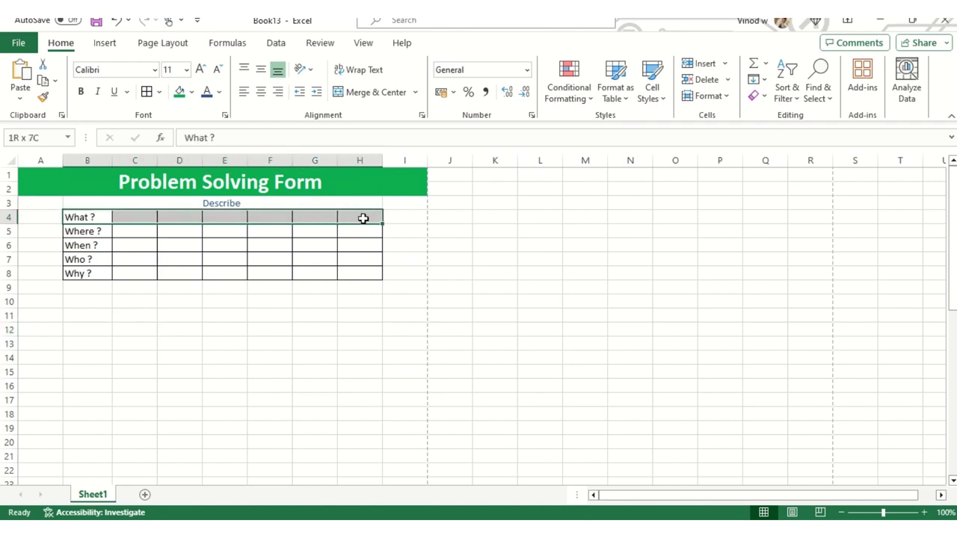
drag(363, 222, 372, 271)
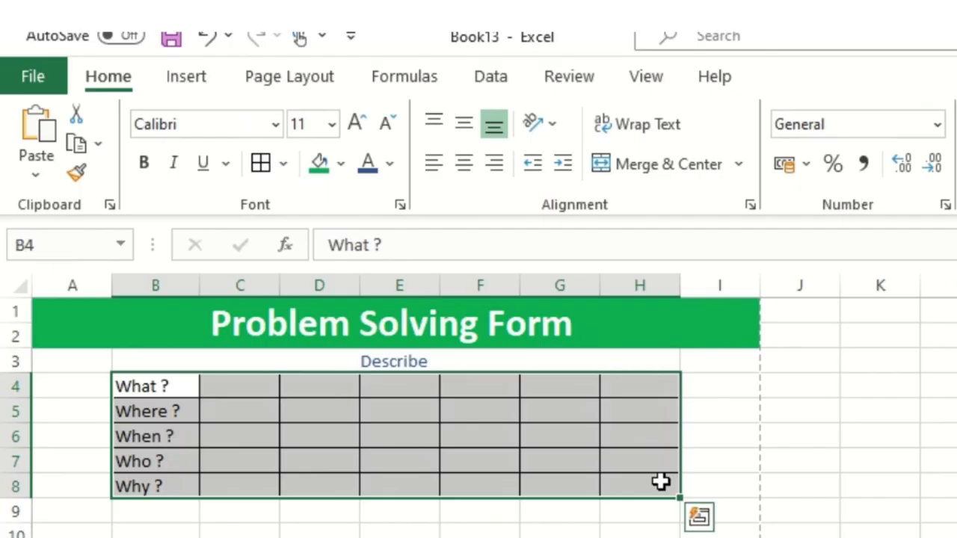
click(288, 163)
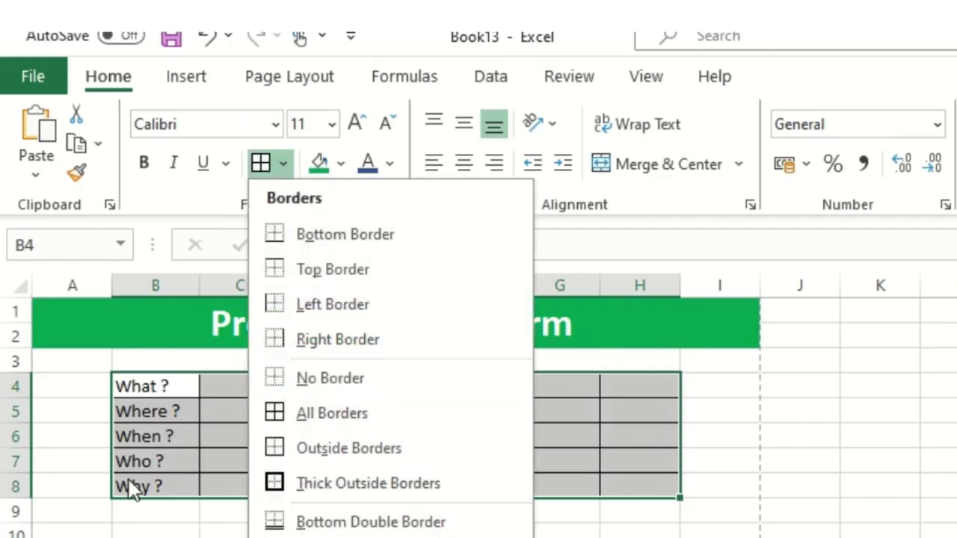
click(349, 387)
Apply outside borders to the "What ?" row, range B4:H4
drag(177, 375, 666, 384)
click(289, 167)
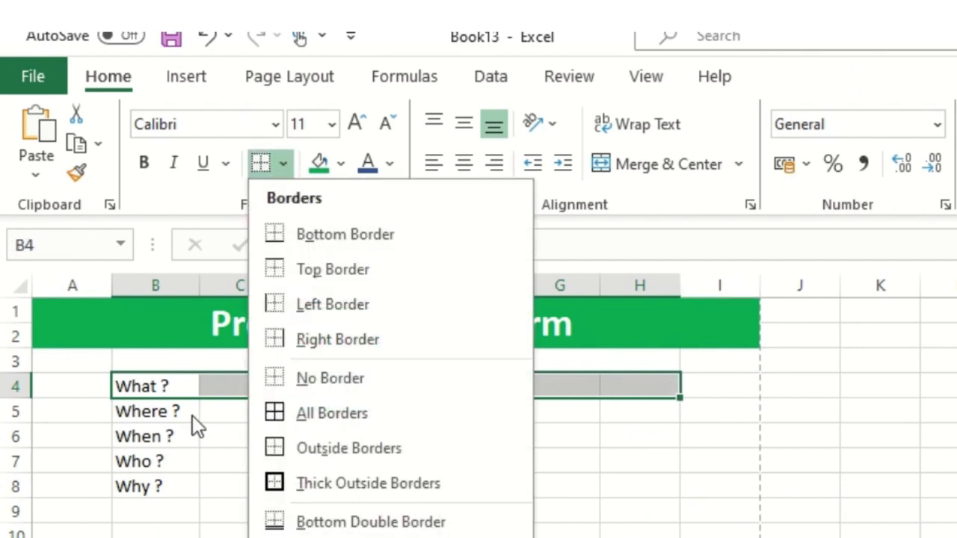
click(264, 455)
click(327, 454)
Apply outside borders separately to each of the "Where ?", "When ?", "Who ?" and "Why ?" rows, from column B to H
drag(171, 408, 651, 410)
click(261, 163)
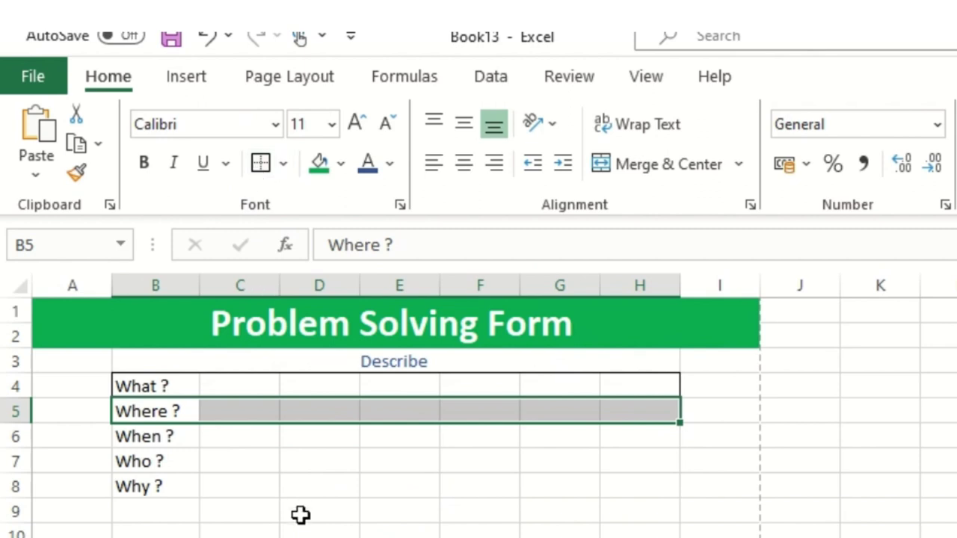
click(300, 516)
drag(150, 439, 628, 432)
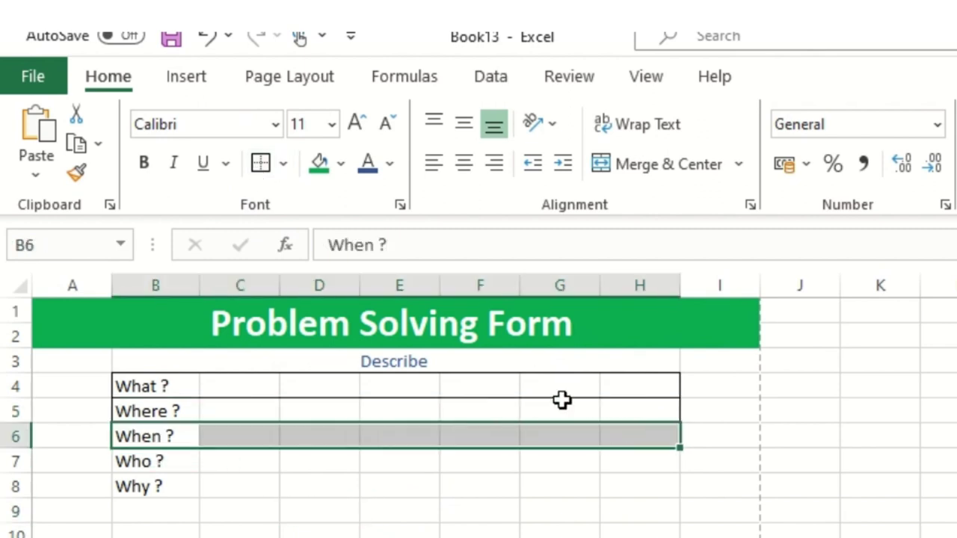
drag(163, 477, 658, 459)
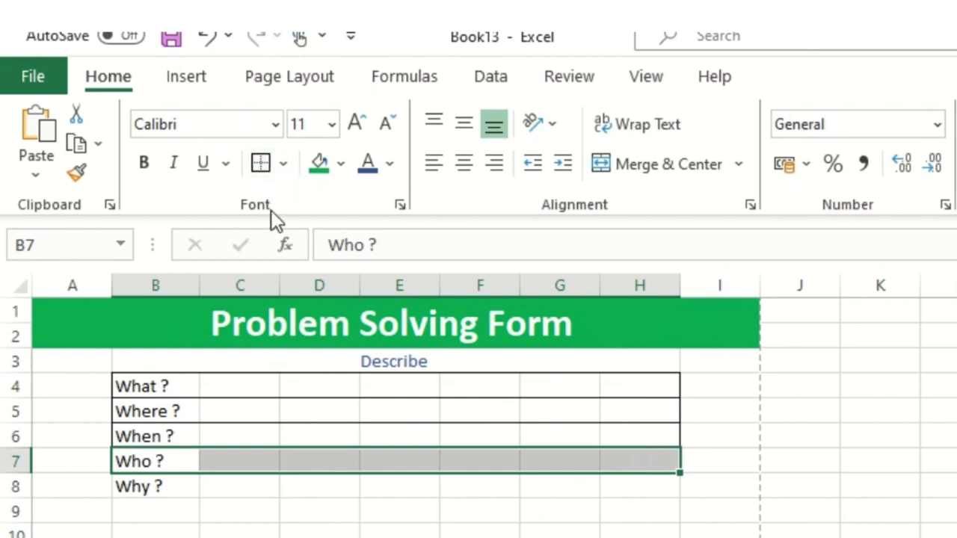
click(260, 163)
drag(169, 490, 632, 483)
click(260, 163)
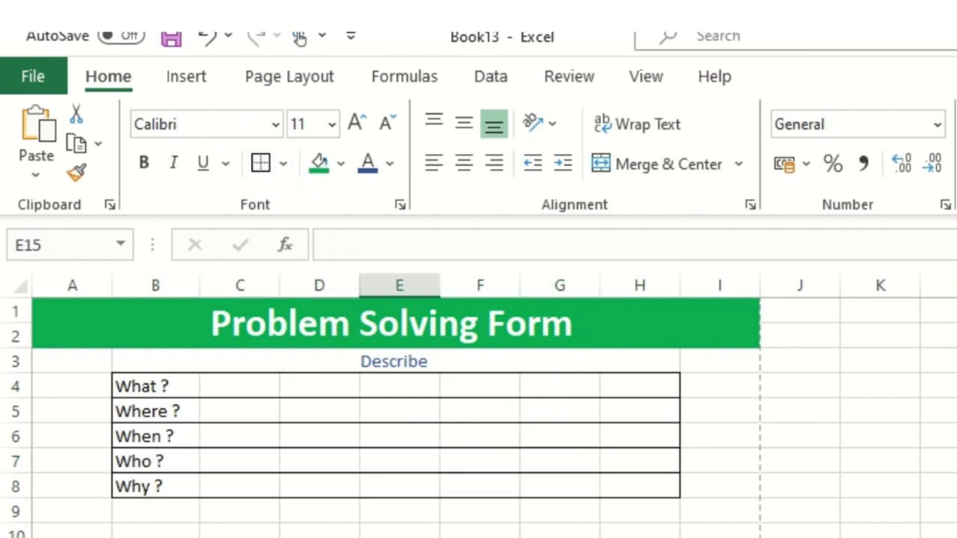
click(399, 531)
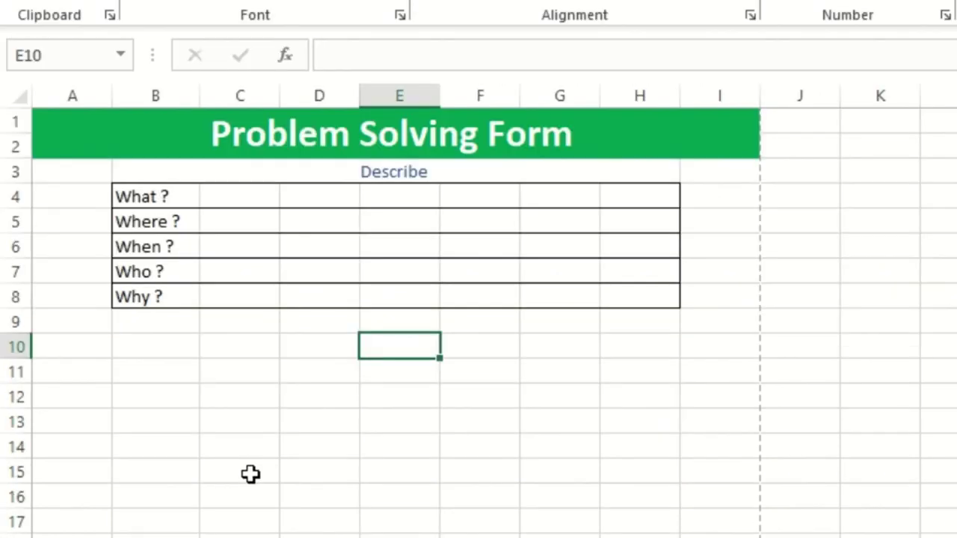
Make the five question labels in B4:B8 bold
drag(147, 387, 150, 487)
drag(149, 297, 150, 297)
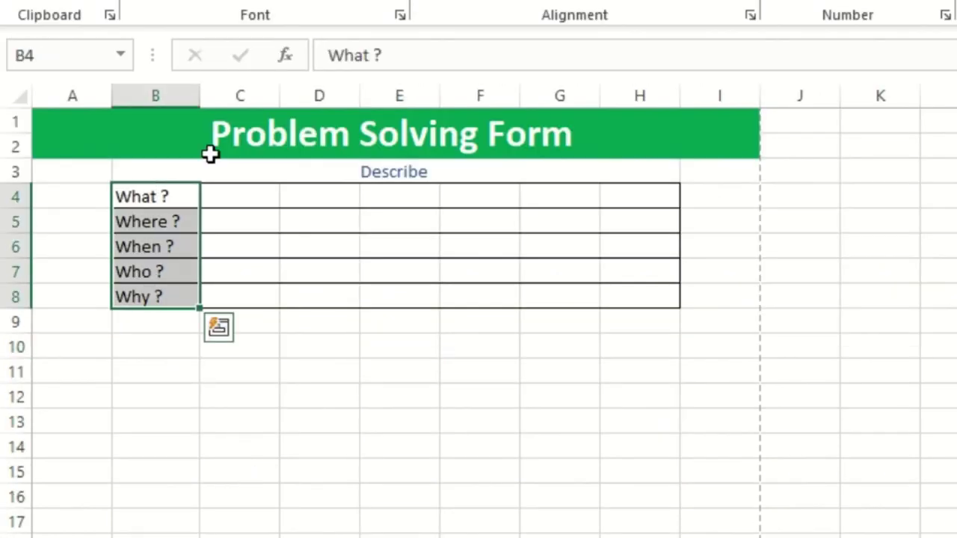
click(210, 2)
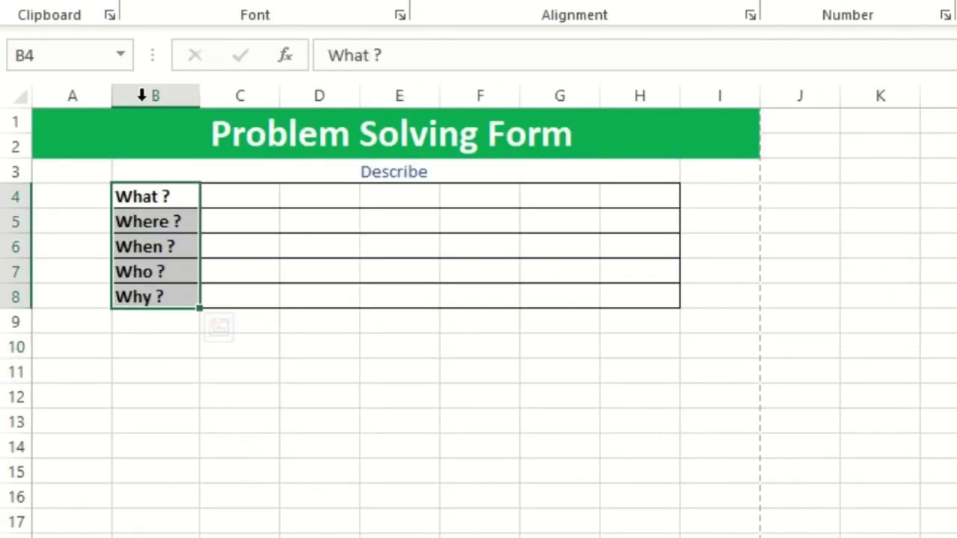
click(154, 410)
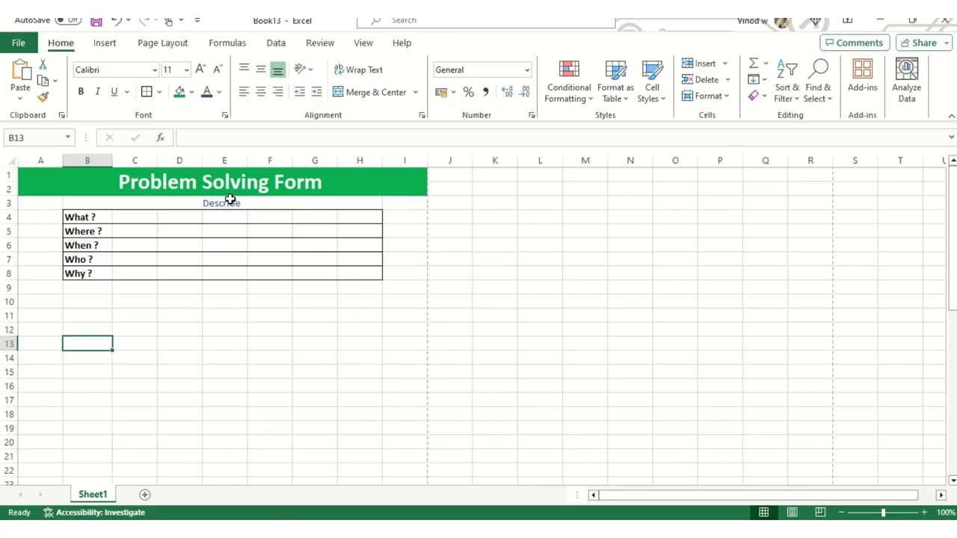
Make the merged "Describe" heading in row 3 bold
click(407, 169)
click(81, 91)
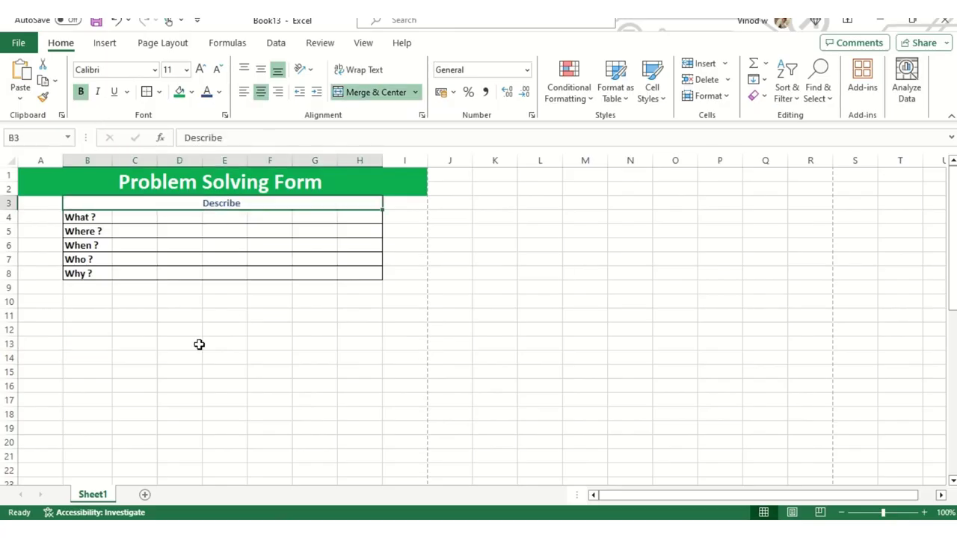
click(209, 358)
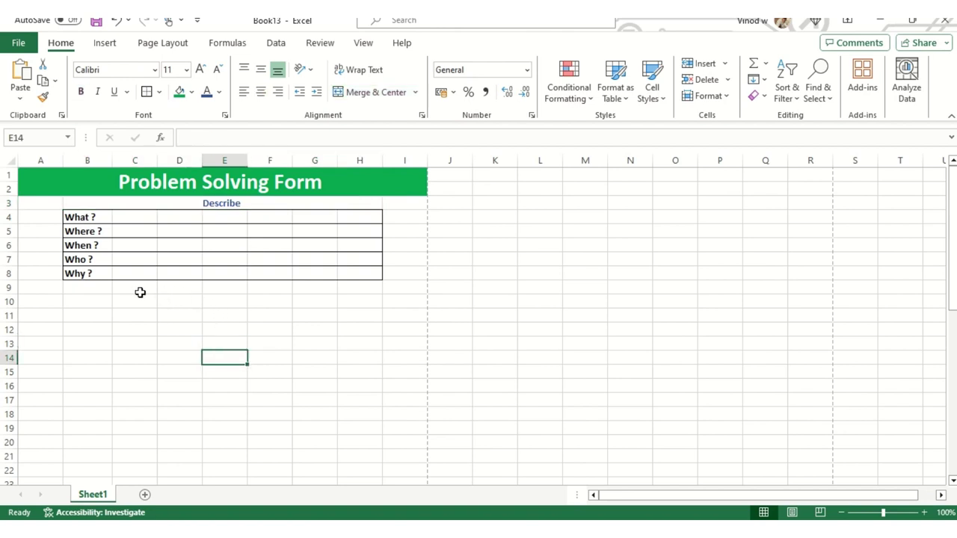
Merge and center the cells B9:H9 directly below the question table
drag(140, 292, 311, 293)
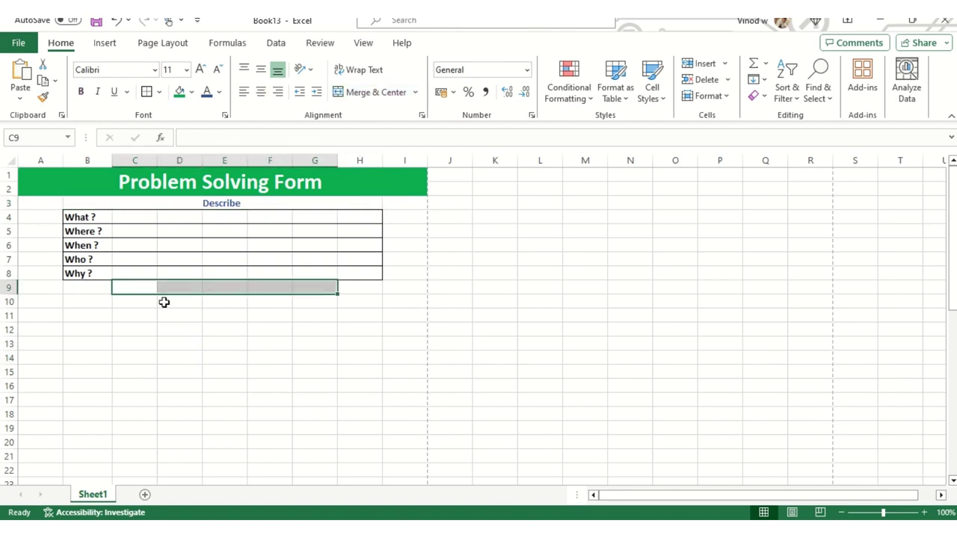
drag(93, 291, 372, 288)
click(366, 92)
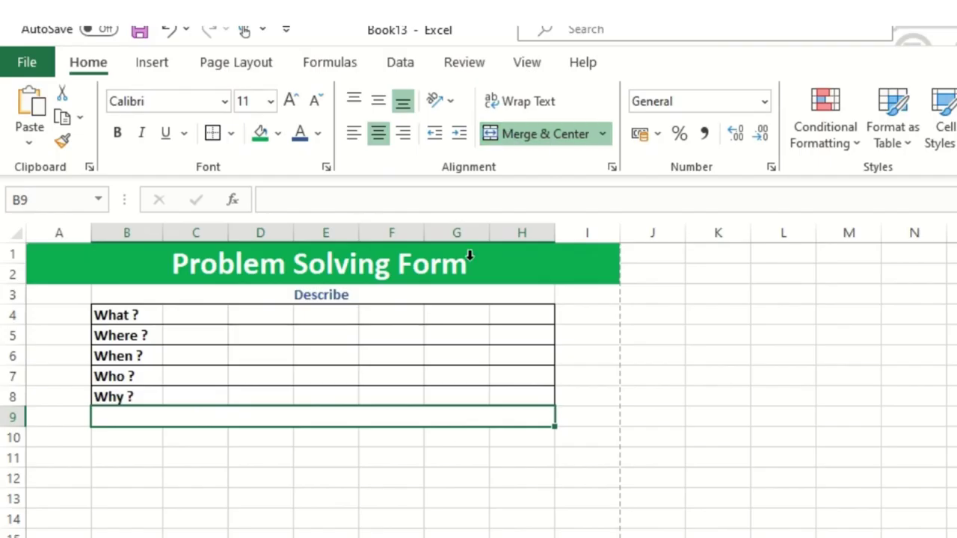
Copy the "Describe" heading with its formatting into the merged row 9 cell
click(239, 200)
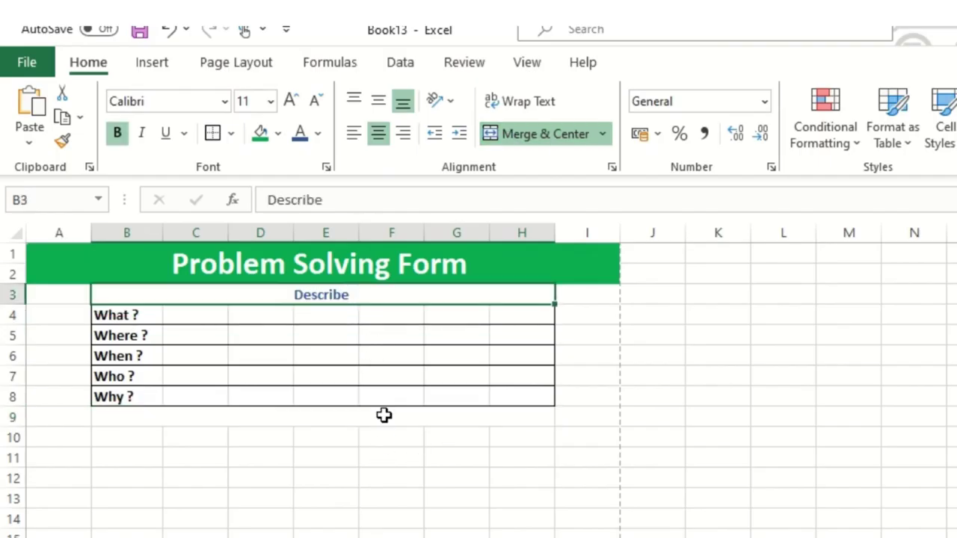
key(ctrl+c)
click(352, 419)
key(ctrl+v)
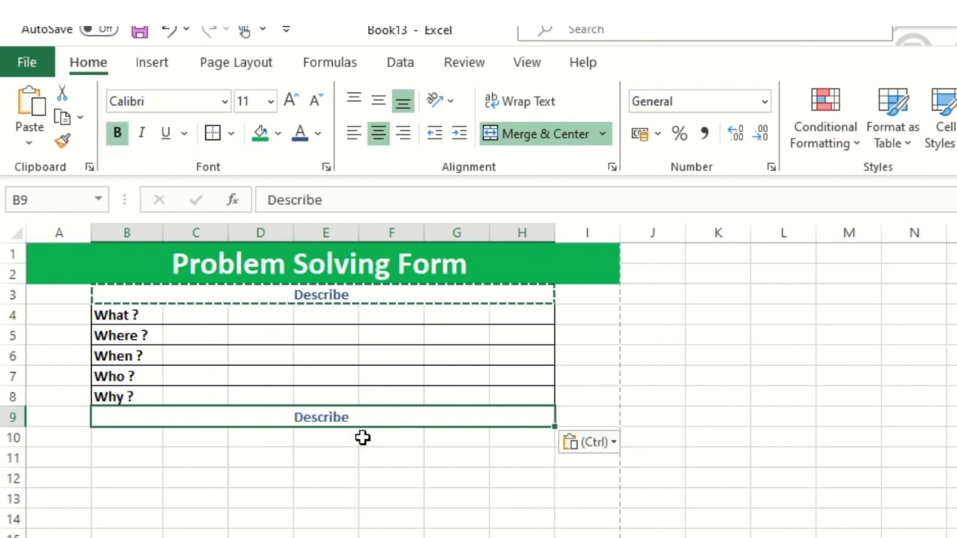
key(Escape)
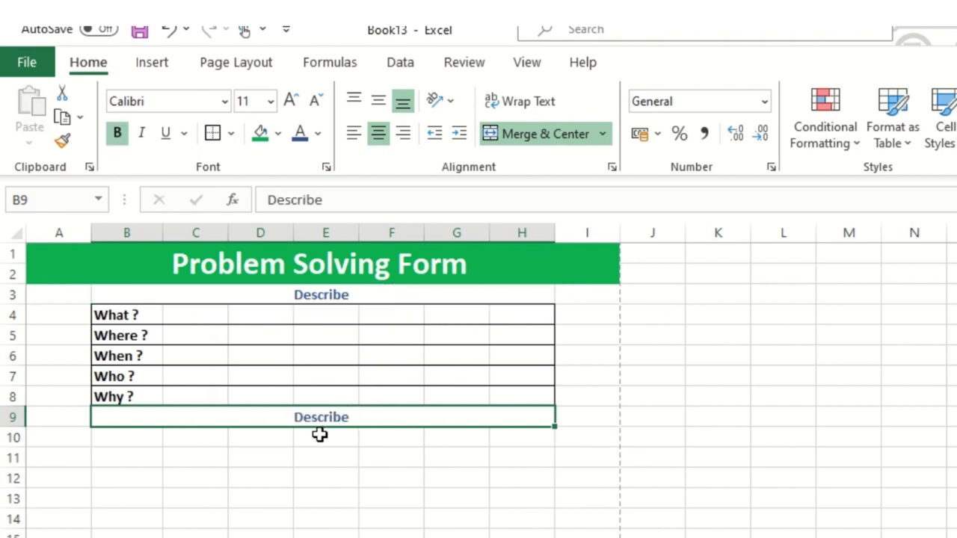
Replace the text of the copied heading in row 9 with "Analyze"
click(326, 498)
click(318, 413)
double_click(320, 415)
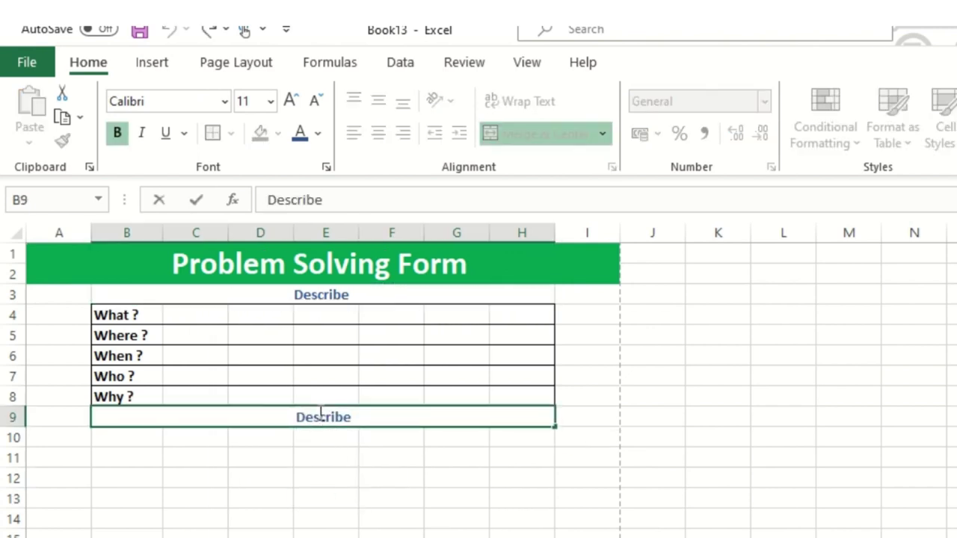
double_click(322, 416)
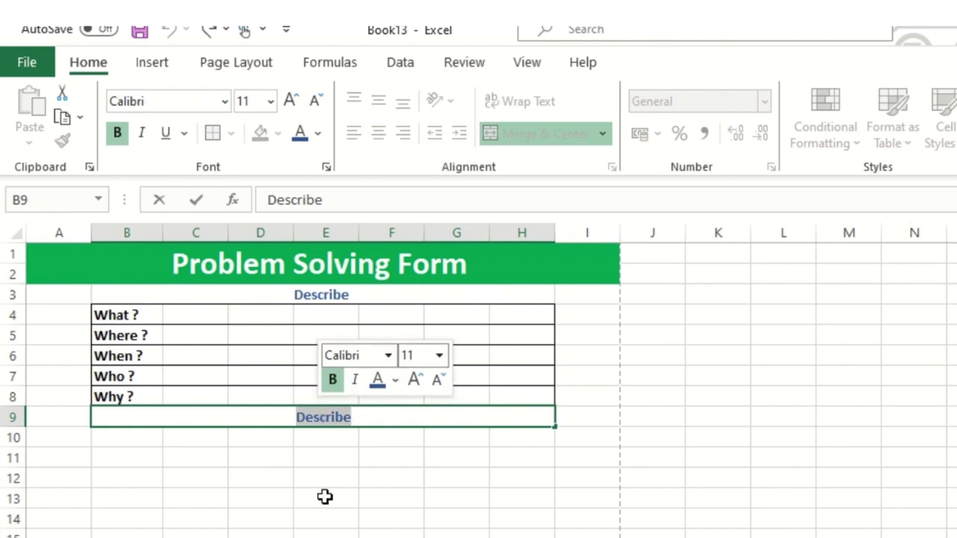
text(Analyz)
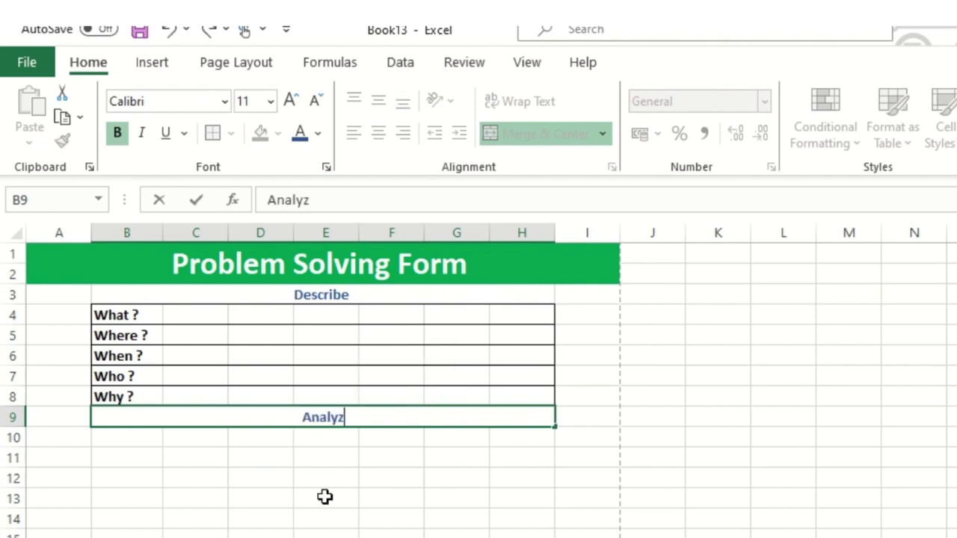
text(e)
key(Return)
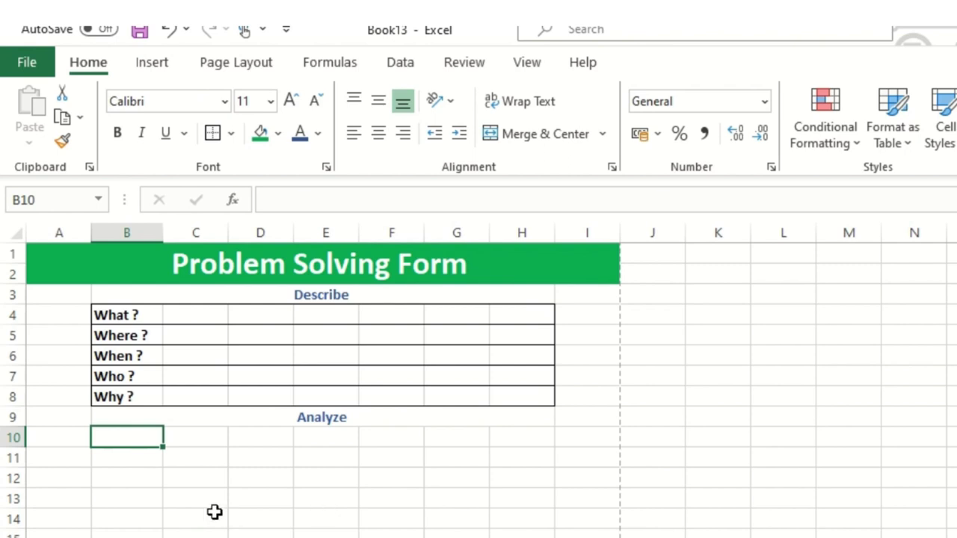
Apply an outside border around the whole first page area of the form, range A1:I47
drag(131, 456, 150, 507)
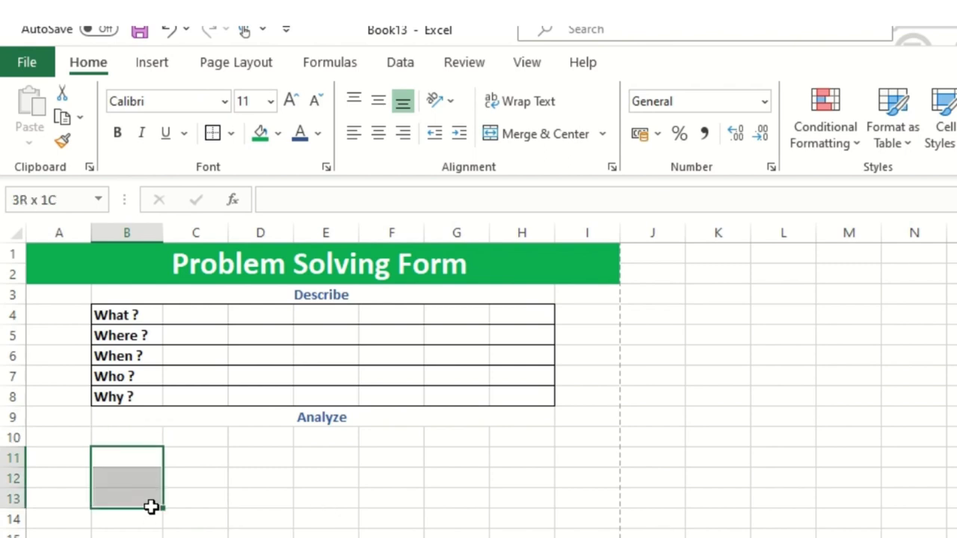
drag(151, 507, 151, 517)
scroll(202, 534, down, 8)
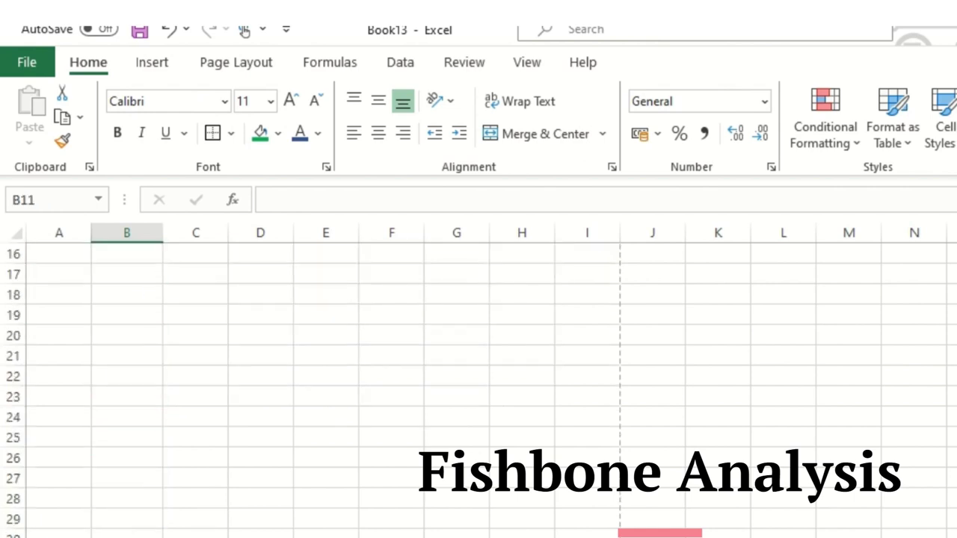
scroll(203, 534, down, 2)
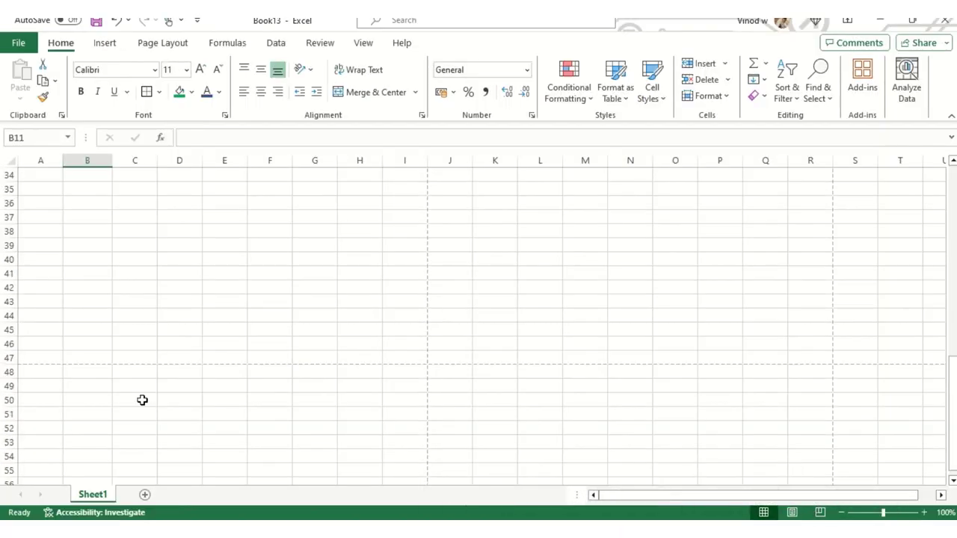
click(87, 412)
drag(32, 399, 400, 399)
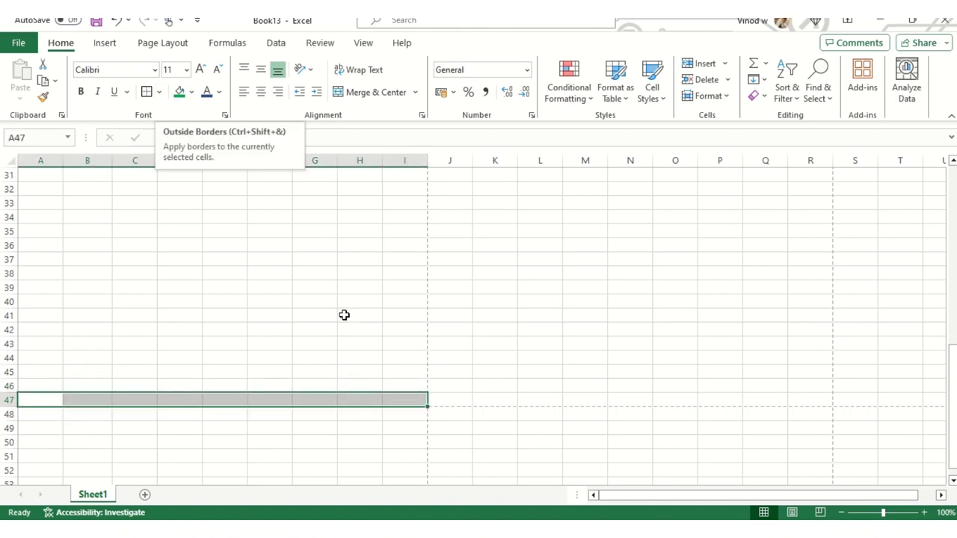
click(413, 399)
drag(410, 399, 137, 142)
scroll(359, 479, down, 12)
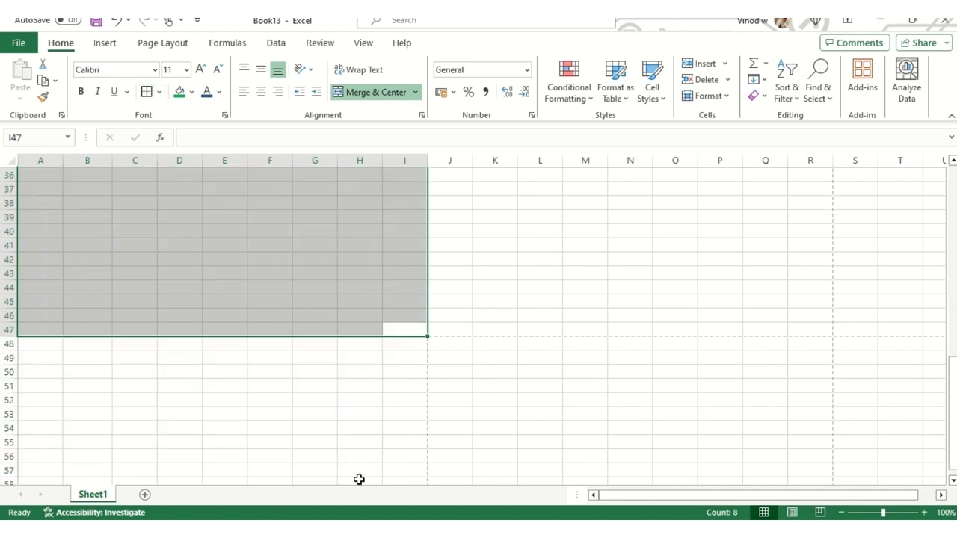
click(311, 347)
click(388, 331)
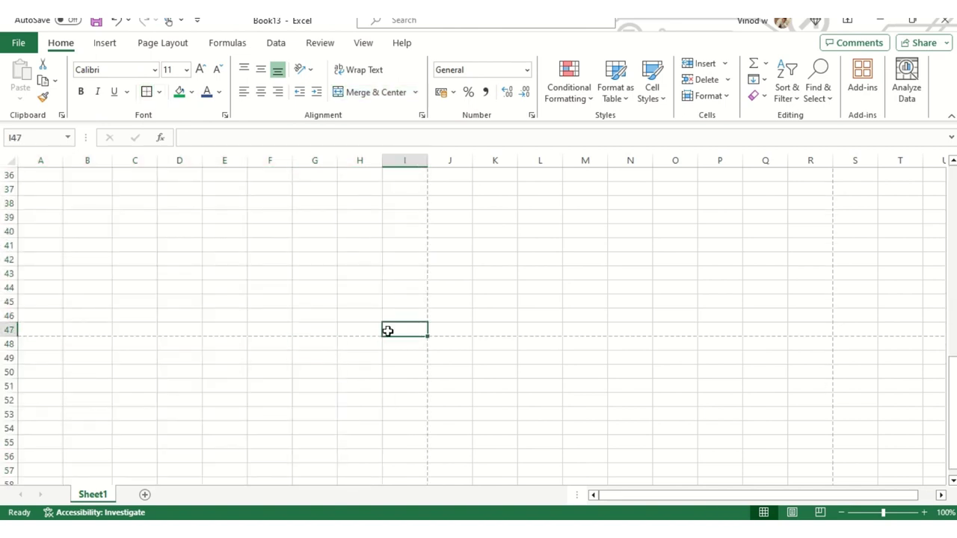
Check the form's page border and layout in the print preview
key(ctrl+p)
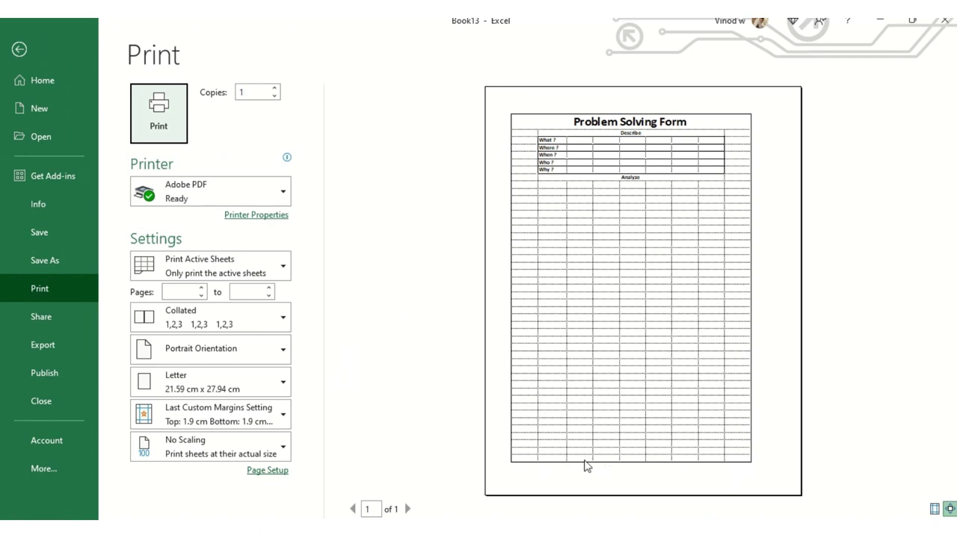
key(Escape)
click(140, 267)
Outline three boxes below the "Analyze" heading with outside borders, on B11:B13, C11:C13 and D11:D13
scroll(135, 269, up, 12)
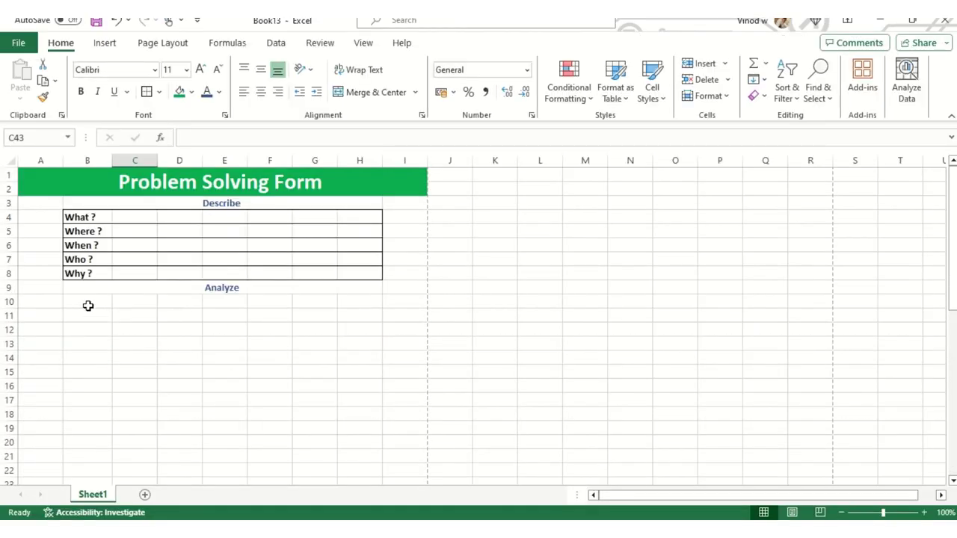
drag(91, 313, 96, 344)
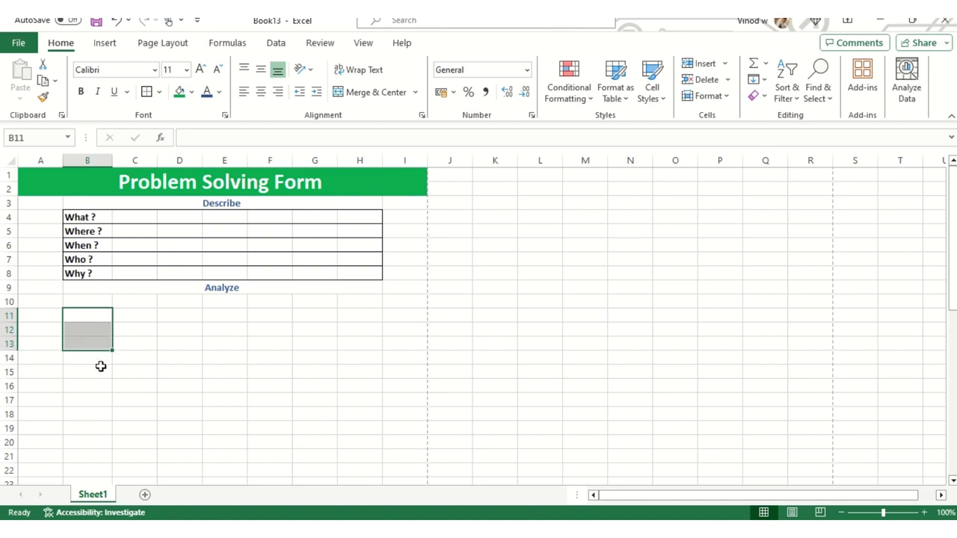
click(147, 91)
drag(150, 318, 155, 341)
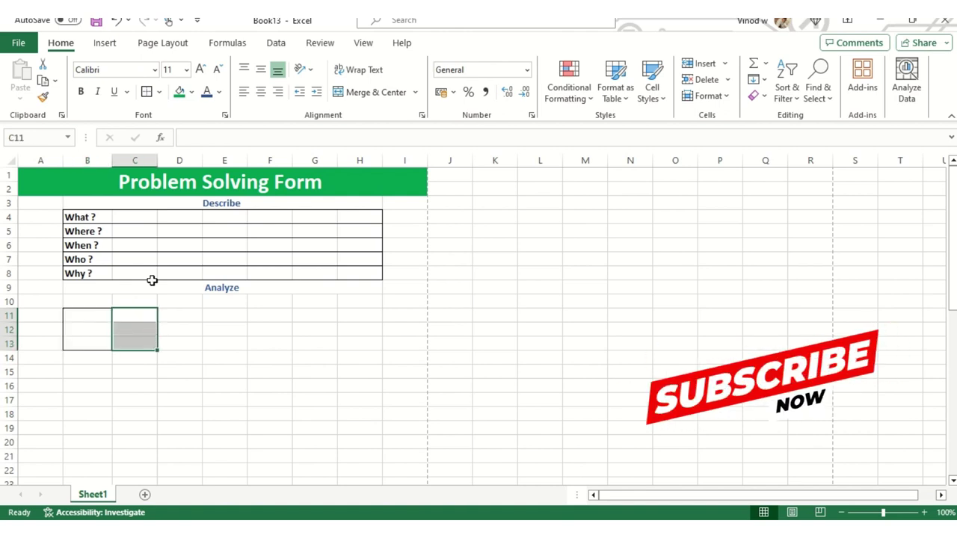
click(146, 91)
drag(190, 312, 184, 343)
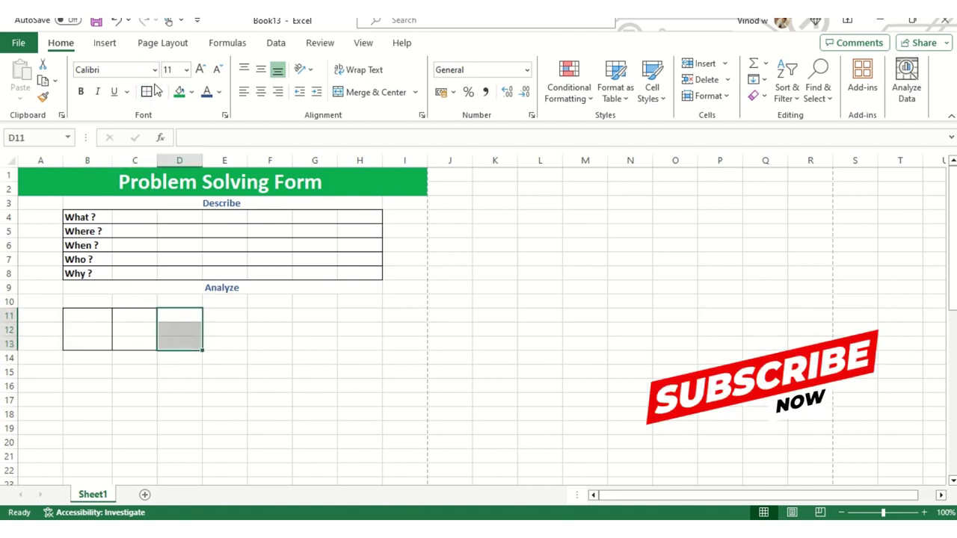
Outline three more boxes with outside borders, on F11:F13, G11:G13 and H11:H13
drag(256, 316, 261, 338)
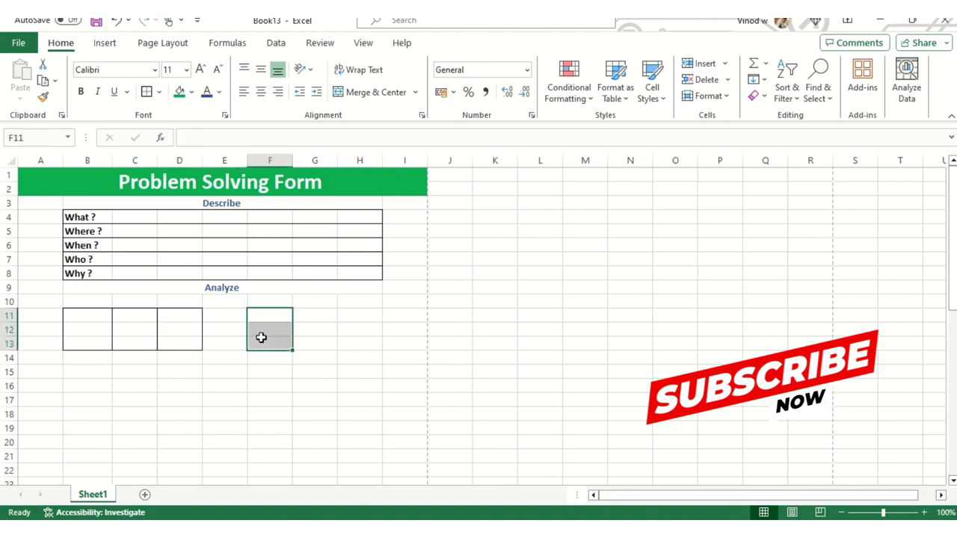
click(147, 91)
drag(316, 315, 319, 345)
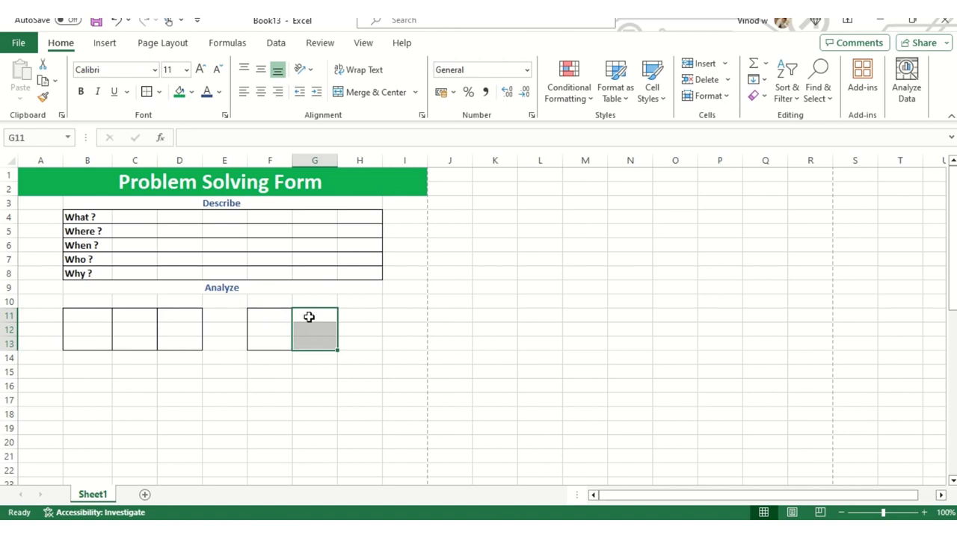
drag(374, 317, 370, 342)
click(146, 92)
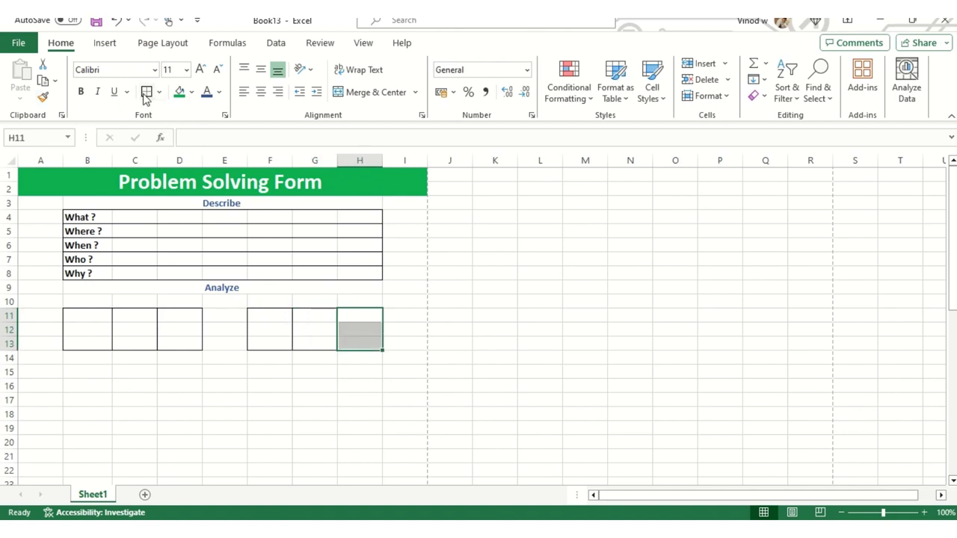
click(254, 344)
Enter the category labels Man, Machine and Management in B10, C10 and D10 above the first three boxes
click(91, 301)
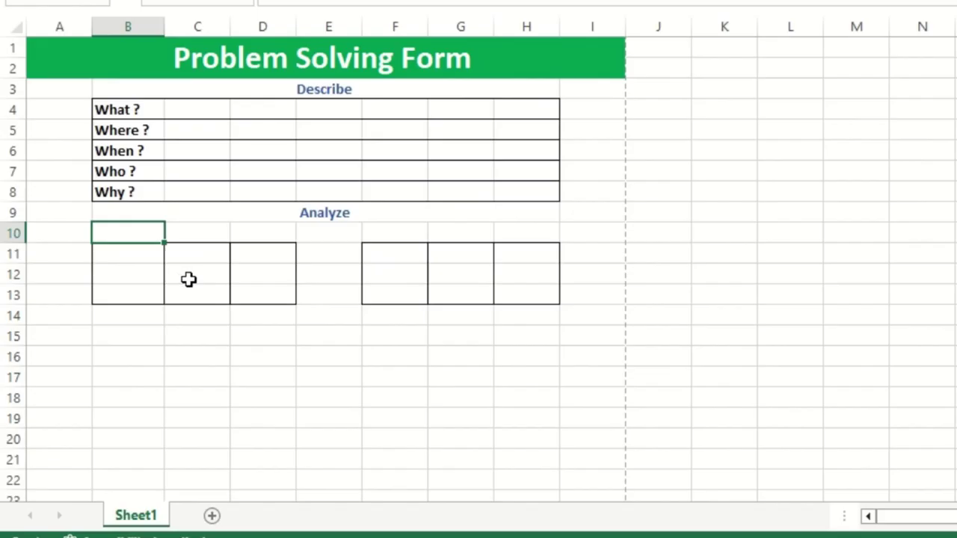
text(Man)
key(Tab)
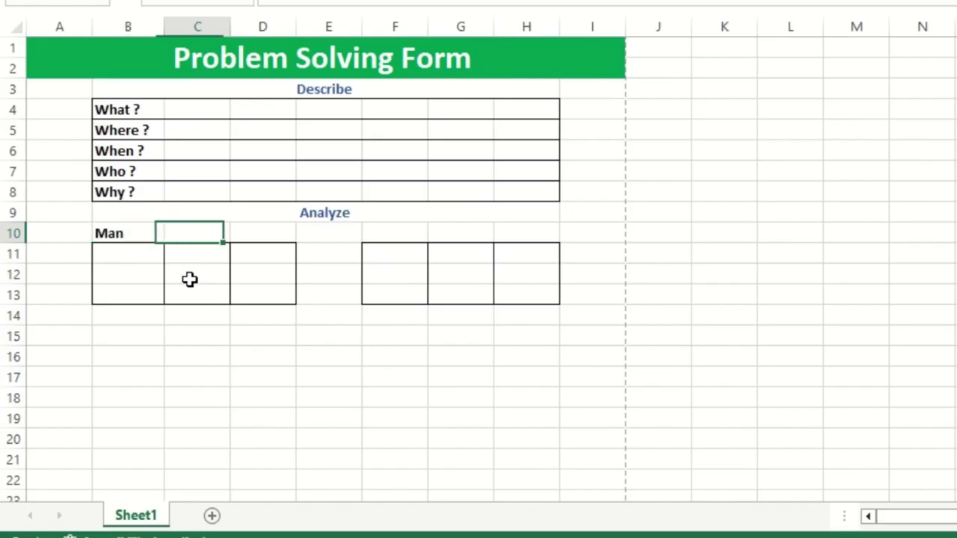
text(Machine)
key(Tab)
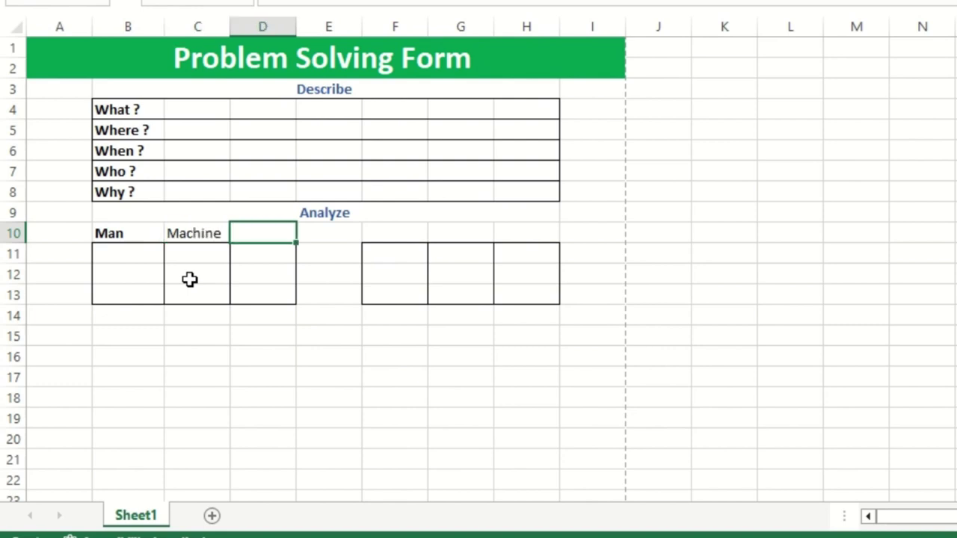
text(Management)
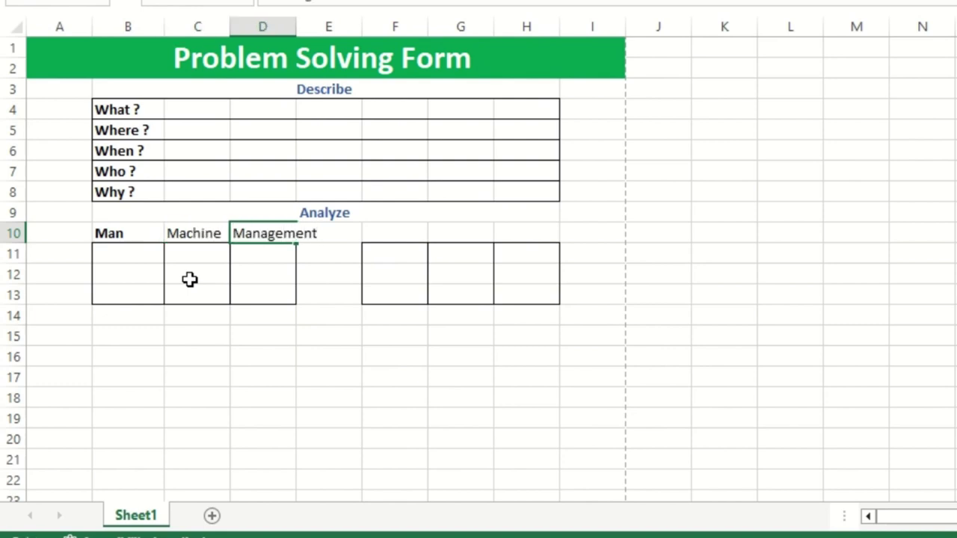
key(Tab)
key(Tab)
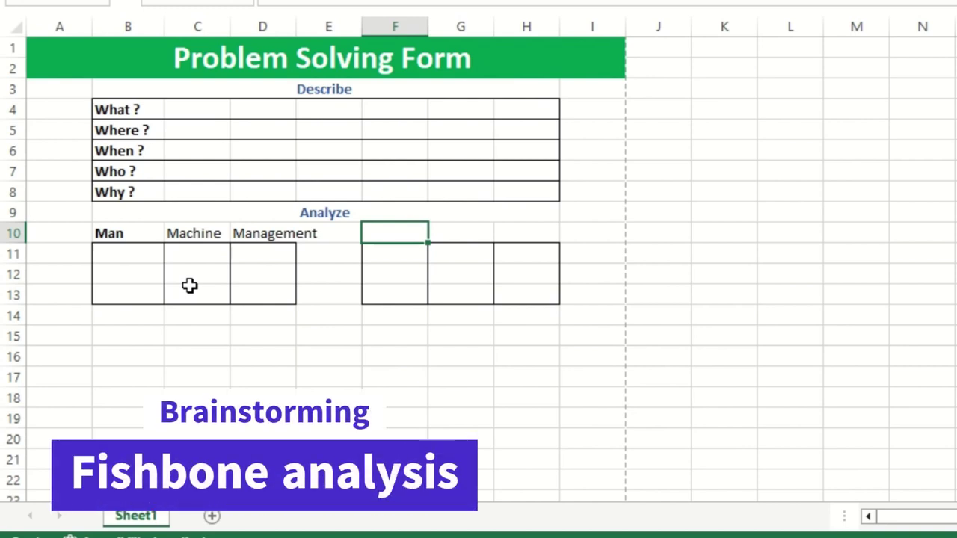
Enter the category labels Methods, Material and Millieu in F10, G10 and H10 above the other three boxes
text(Methods)
key(Tab)
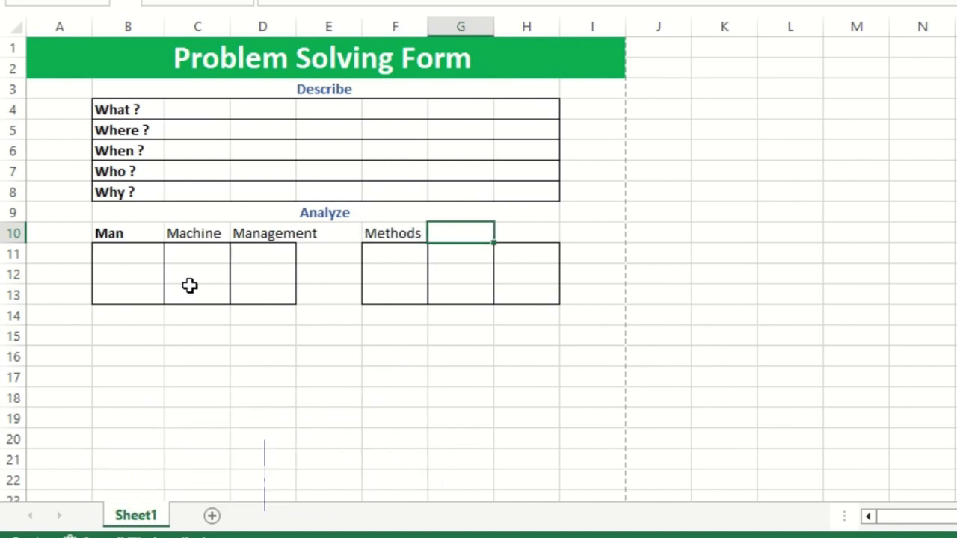
text(Materia)
key(Tab)
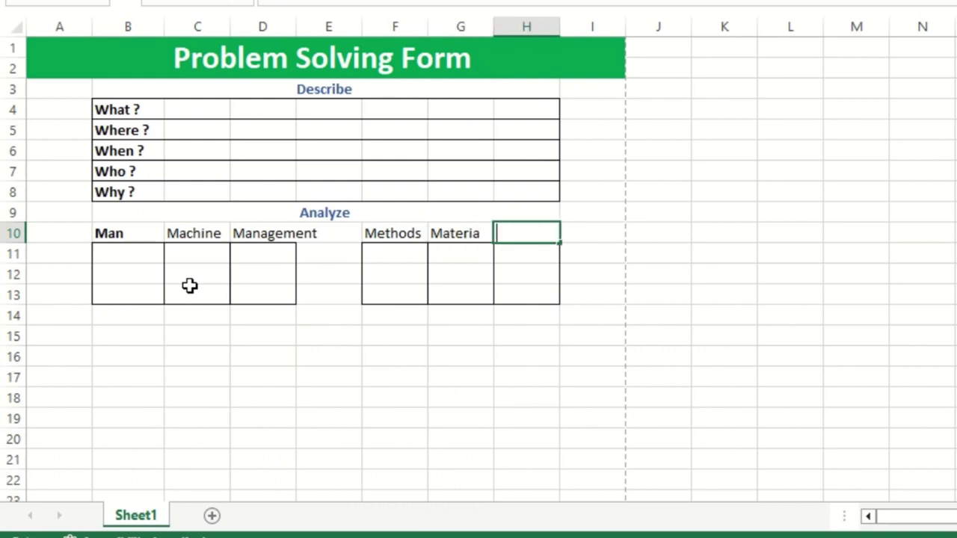
key(Left)
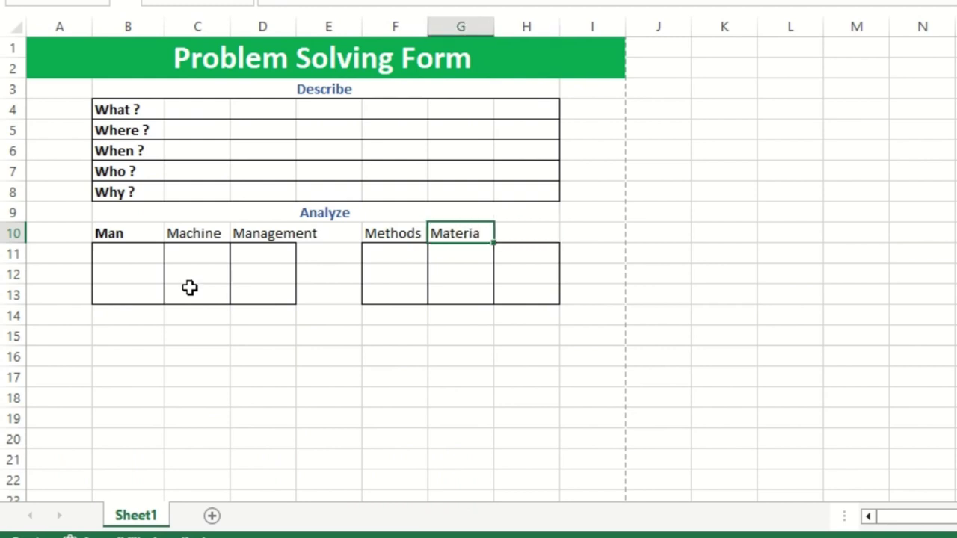
text(M)
key(Tab)
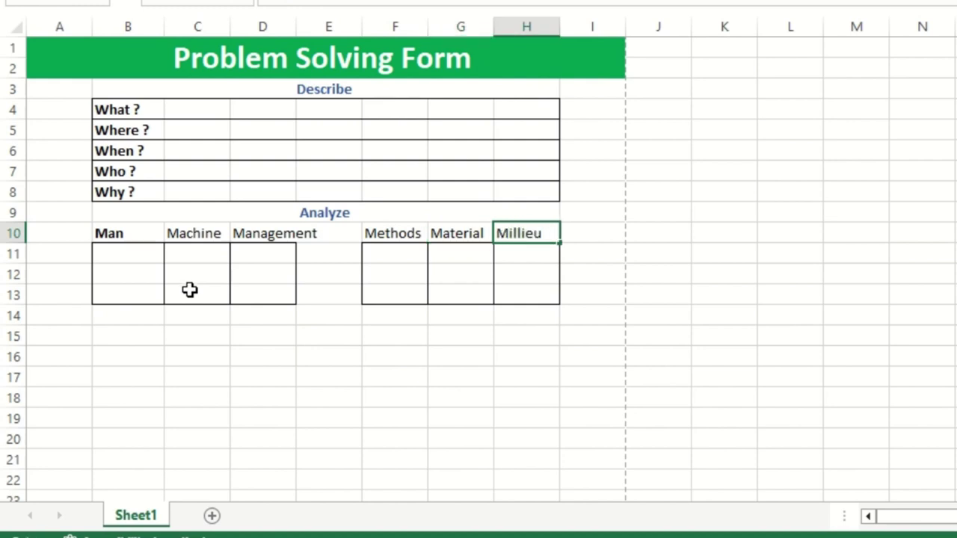
text(Millieu)
key(Return)
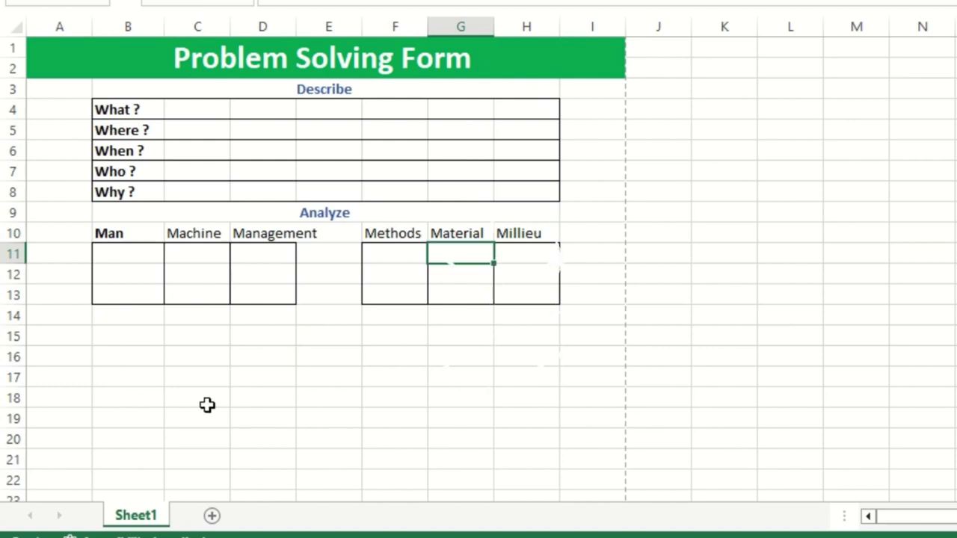
Make all the category labels in B10:H10 bold
click(265, 238)
drag(128, 235, 533, 239)
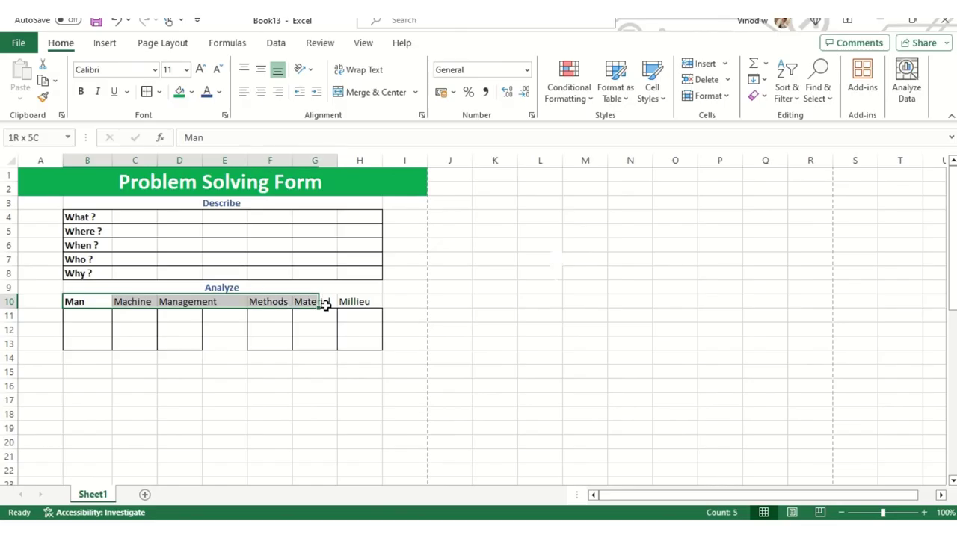
drag(364, 306, 362, 307)
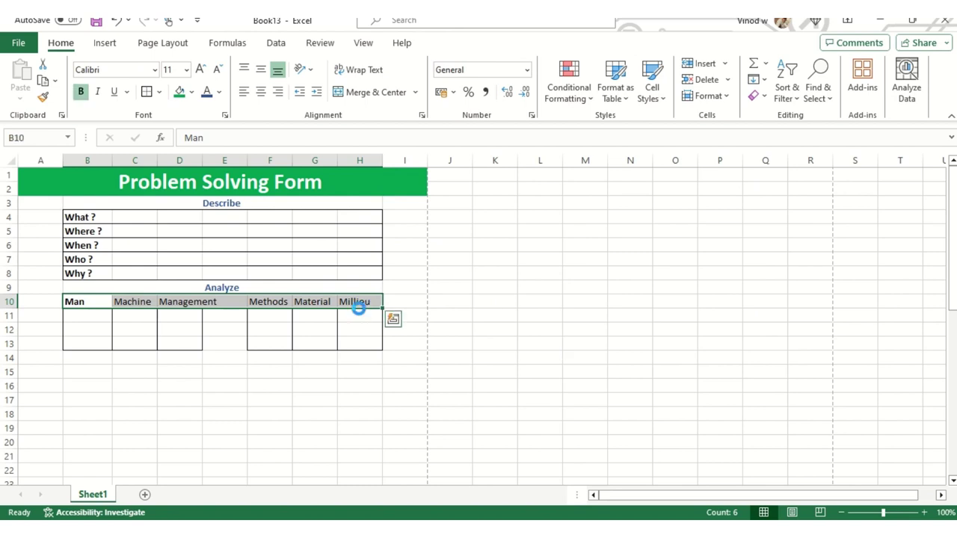
key(ctrl+b)
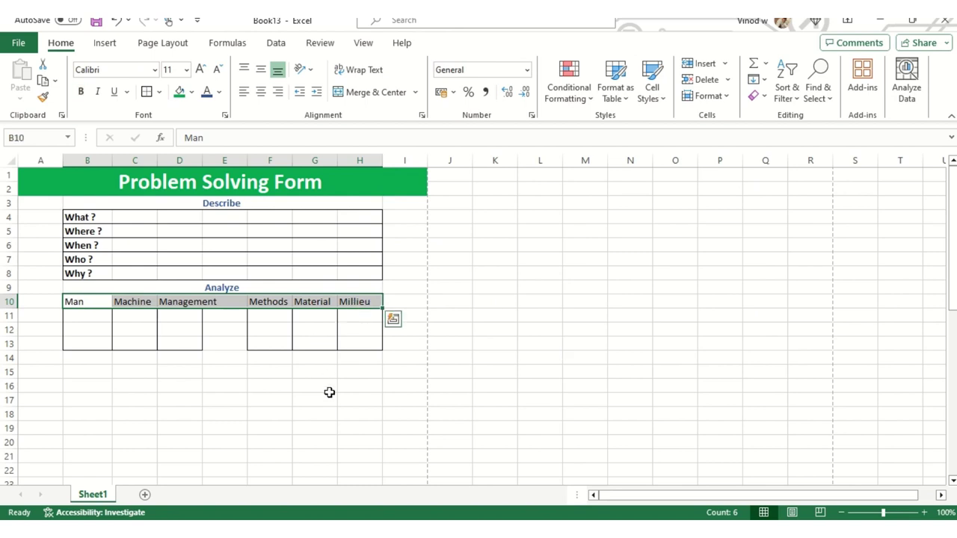
key(ctrl+b)
key(ctrl+q)
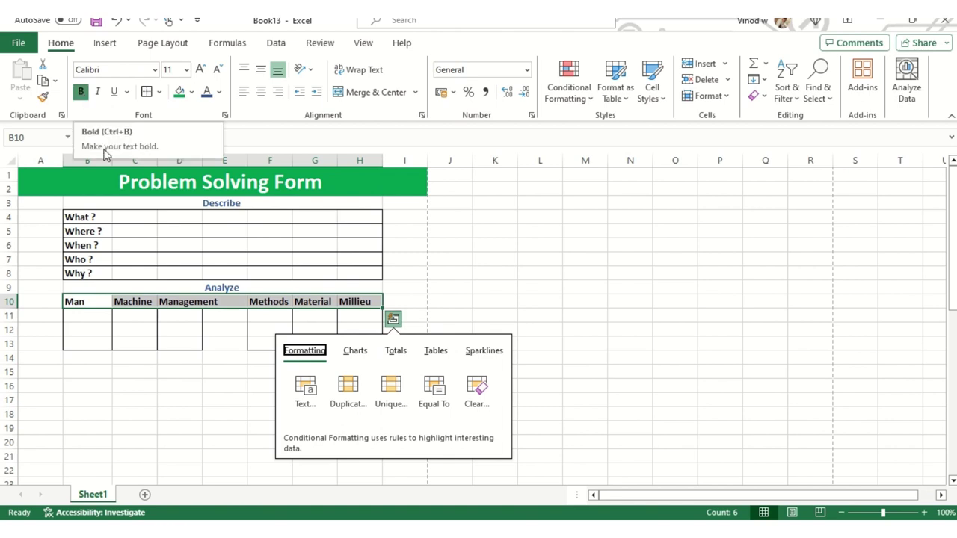
click(155, 414)
click(307, 409)
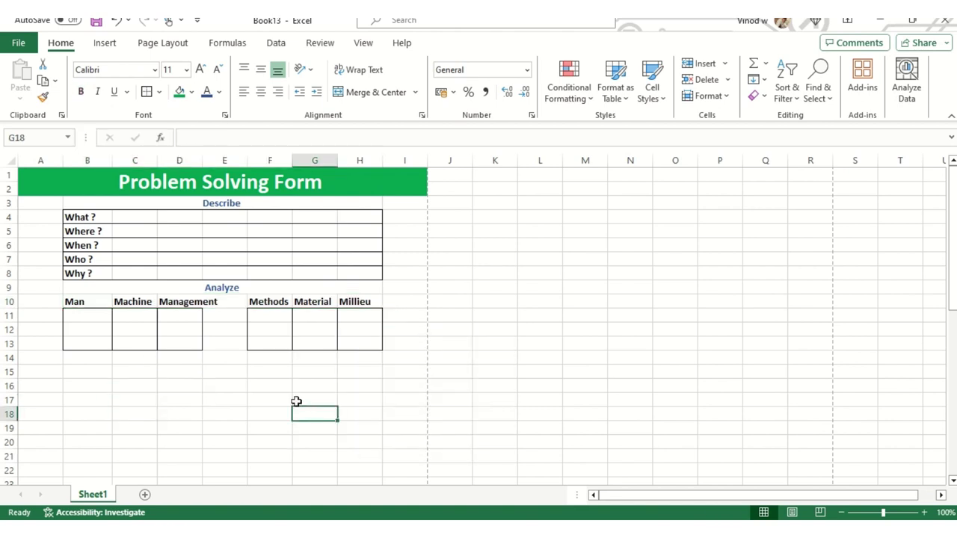
click(297, 402)
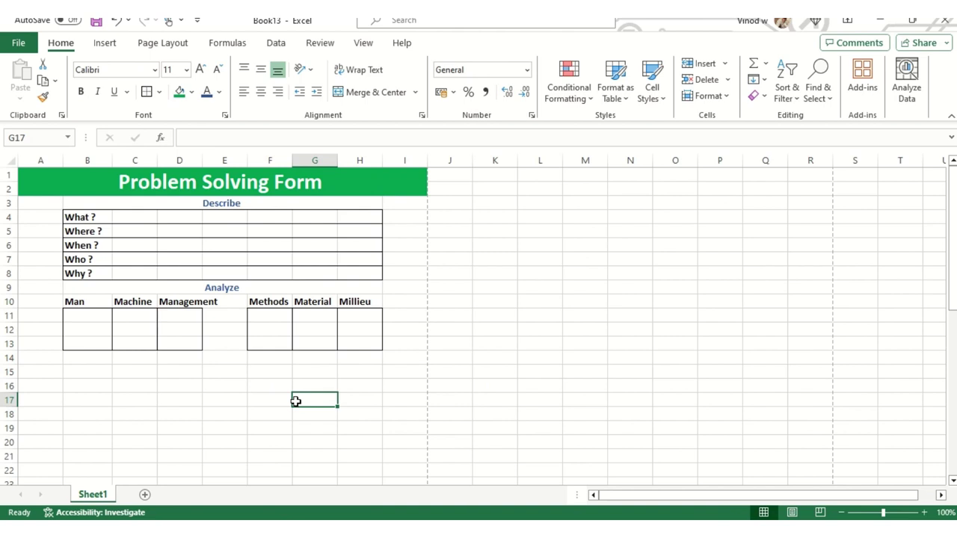
click(233, 386)
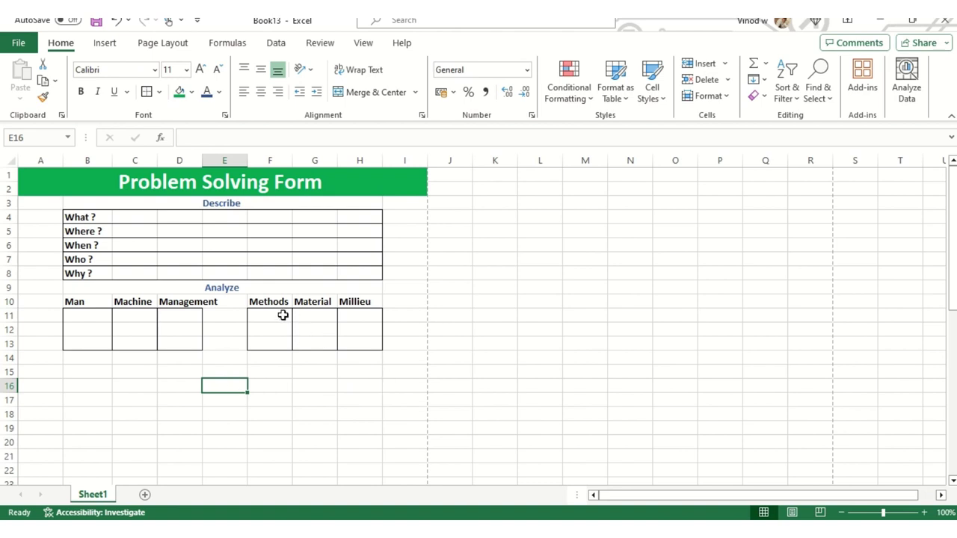
Copy the Methods, Material and Millieu labels with their boxes, F10:H13, to the area starting at B15
drag(273, 305, 355, 356)
key(ctrl+c)
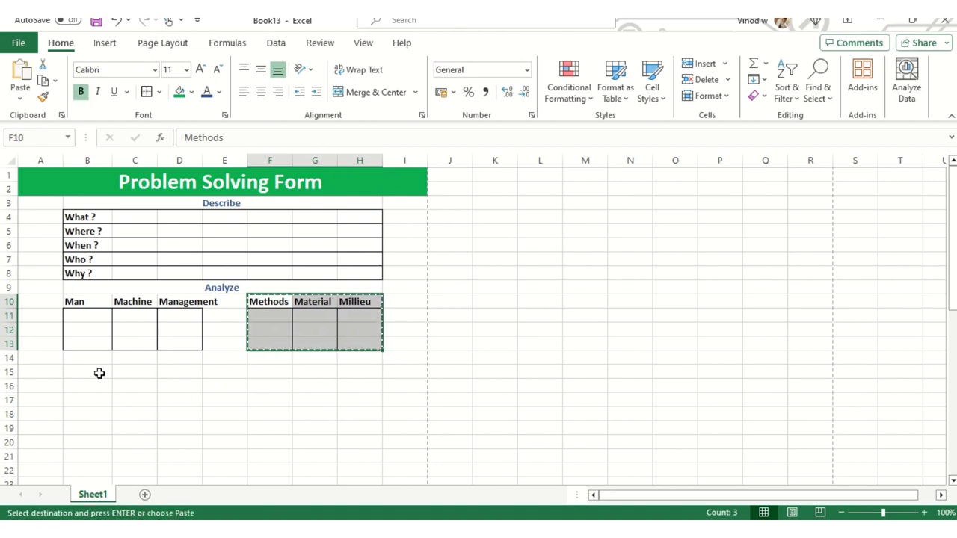
click(98, 373)
key(ctrl+v)
key(Escape)
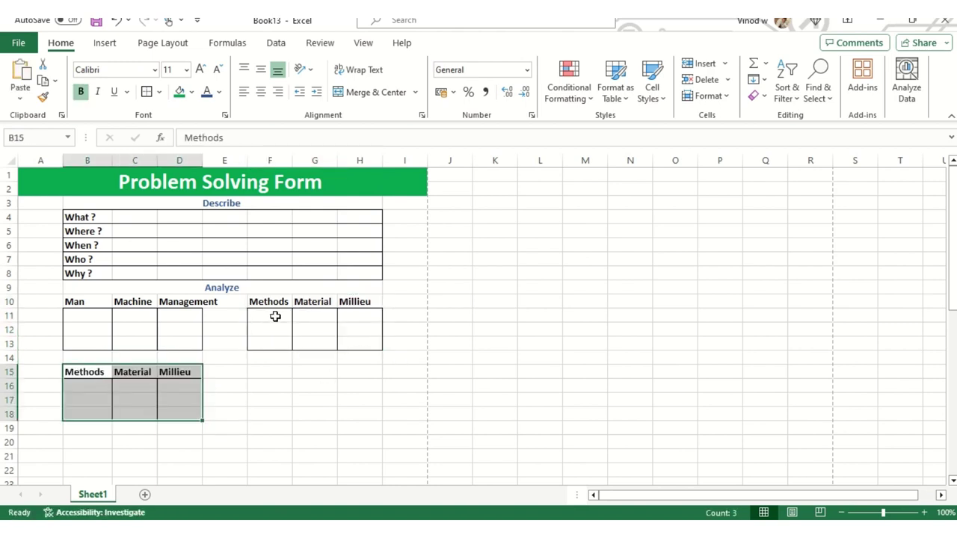
Replace the Methods label in F10 with the heading "Facts and Figures"
click(290, 302)
drag(292, 302, 344, 302)
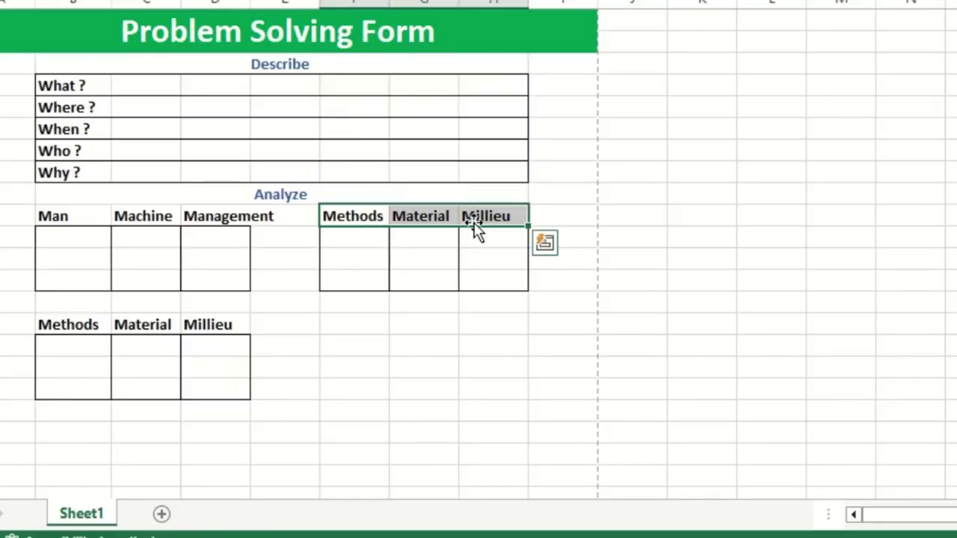
text(Facets)
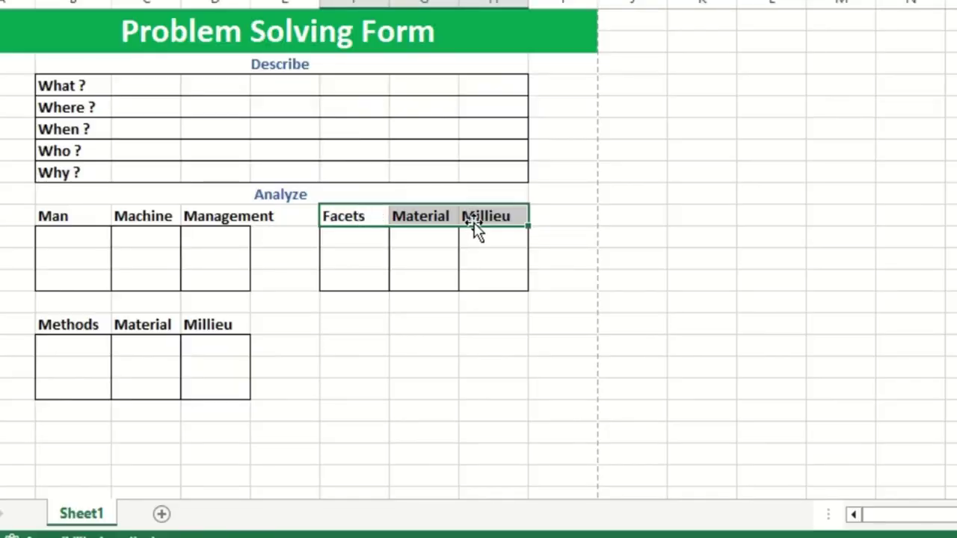
key(BackSpace)
key(BackSpace)
key(BackSpace)
text(ts and Figure)
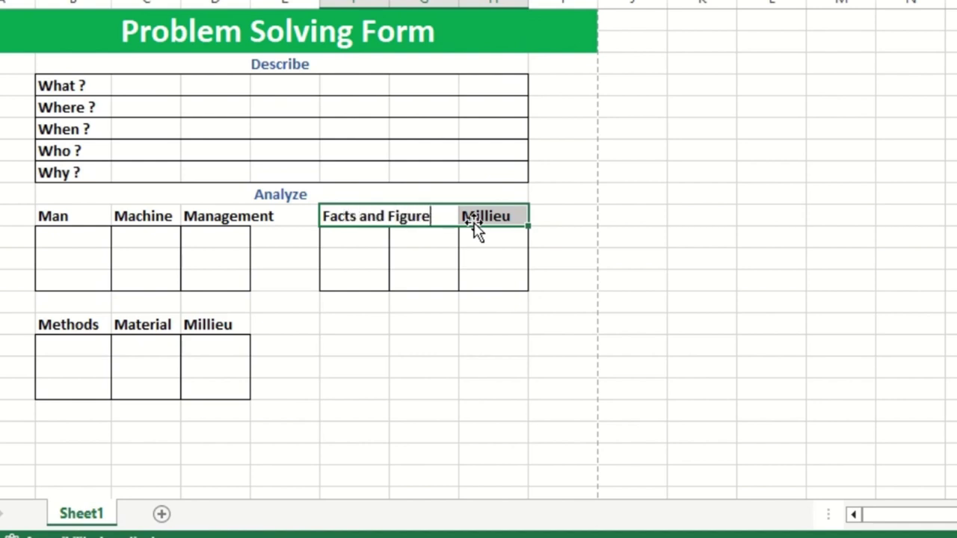
key(Return)
click(355, 346)
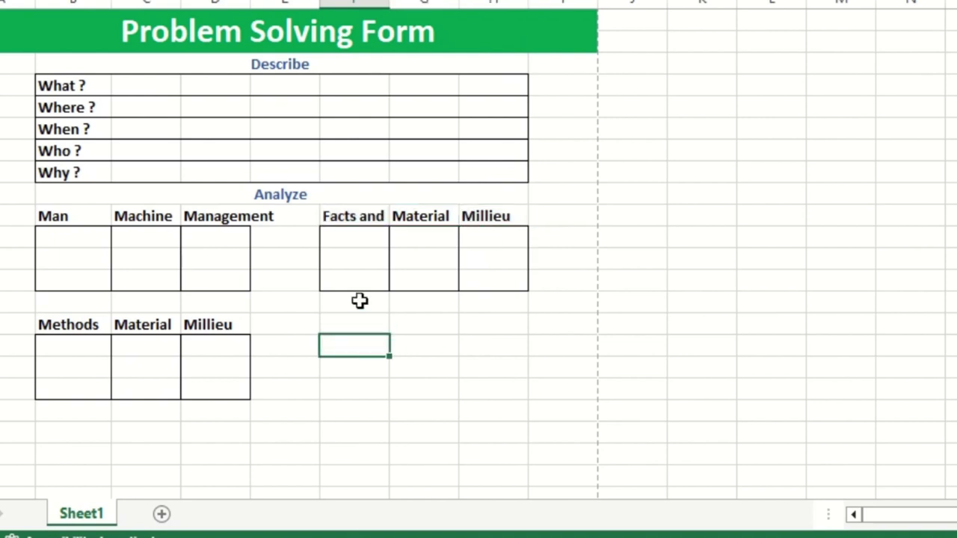
Merge and center the "Facts and Figures" heading across F10:H10, discarding the other labels in that range
drag(367, 227, 515, 219)
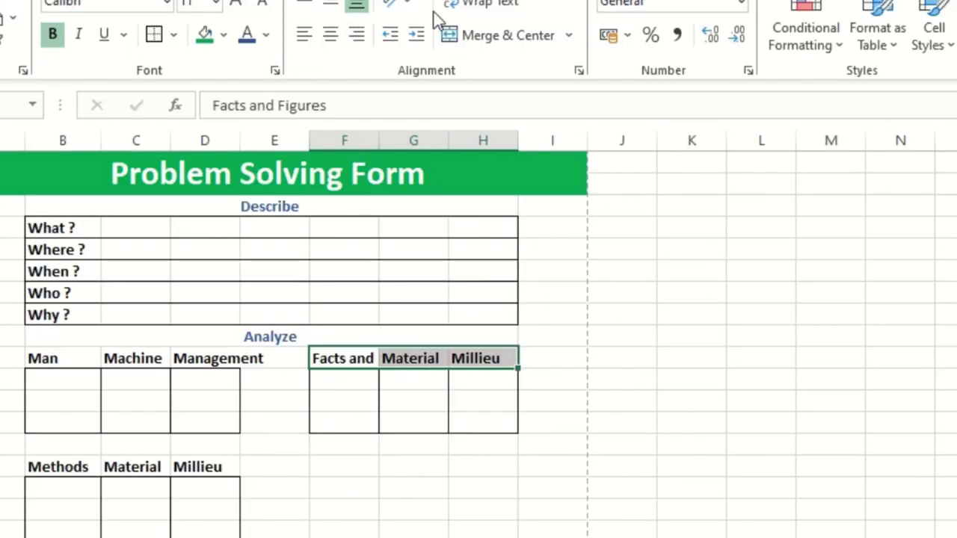
click(486, 35)
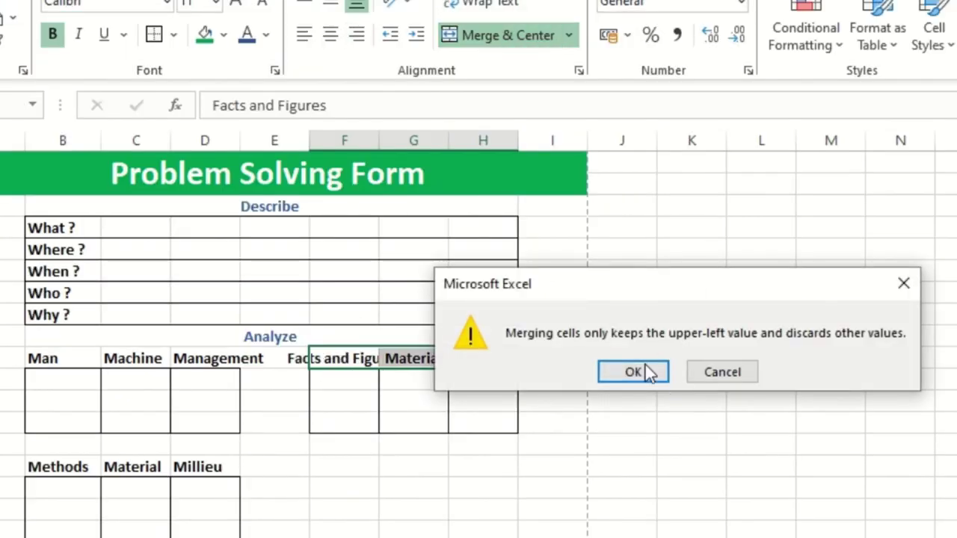
click(645, 372)
click(427, 485)
Merge F11:H18 into one large box below the "Facts and Figures" heading
drag(354, 388, 492, 525)
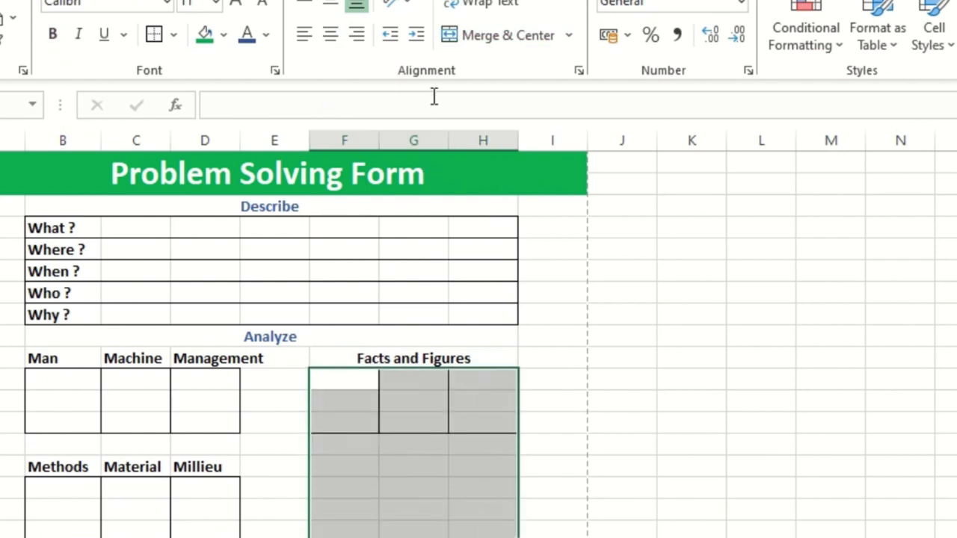
click(504, 53)
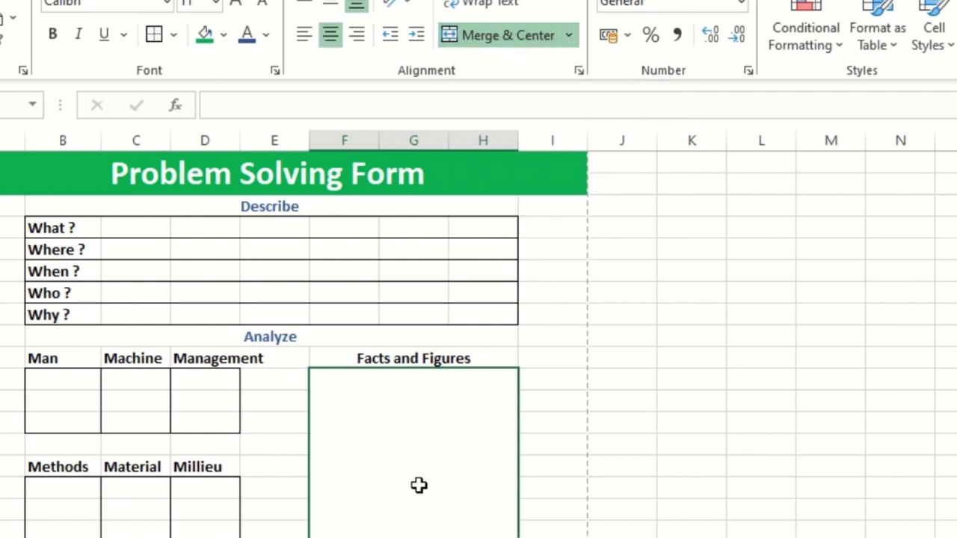
click(609, 508)
click(421, 383)
click(598, 534)
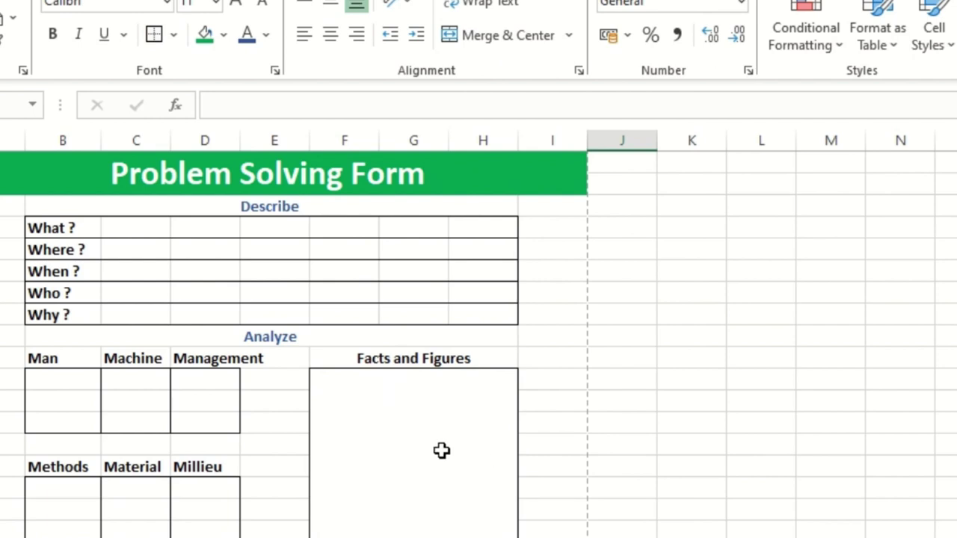
scroll(439, 471, down, 1)
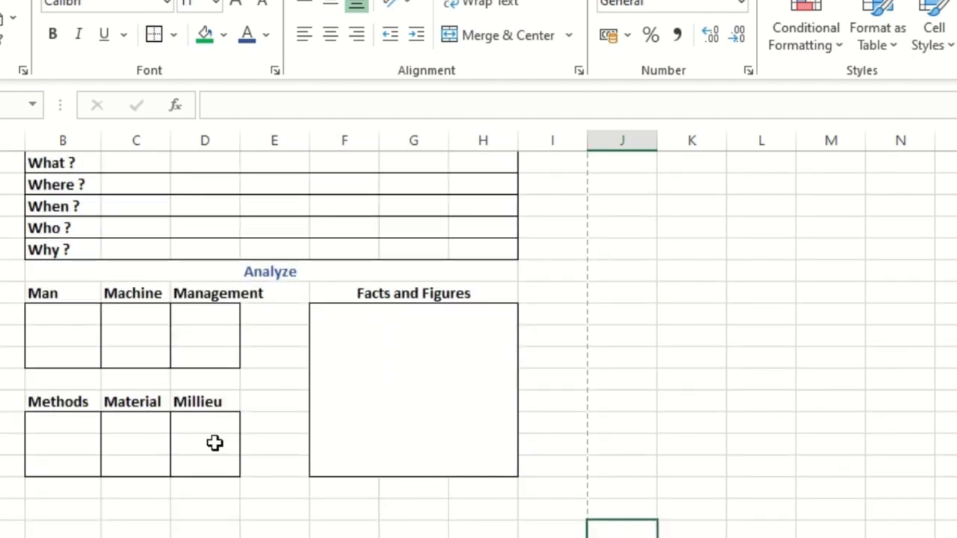
scroll(210, 300, up, 1)
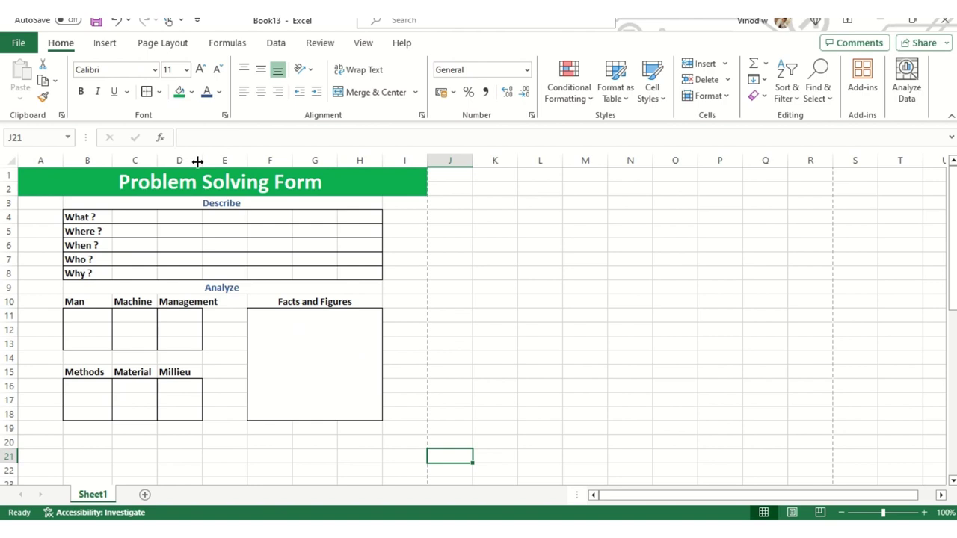
Widen column D so that the Management label fits above its box
drag(201, 160, 217, 160)
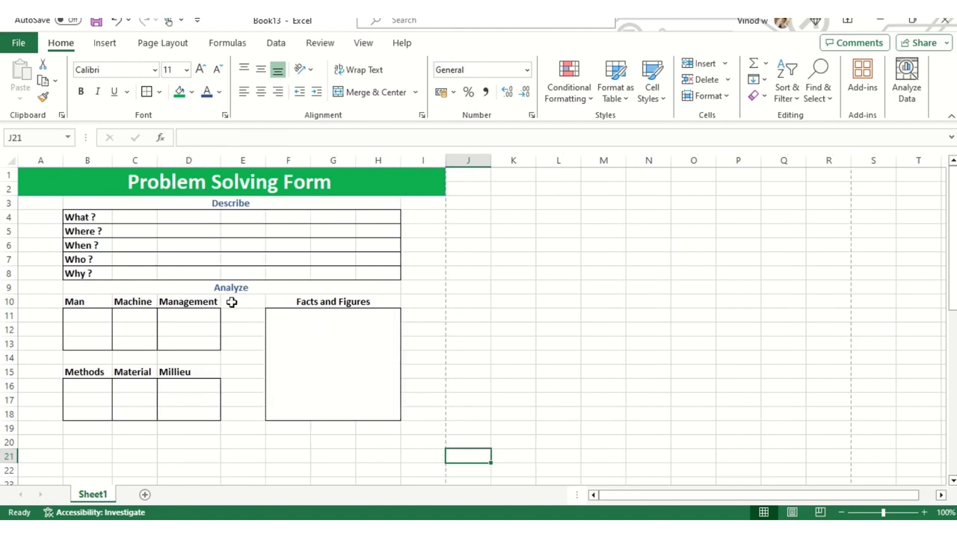
click(260, 372)
click(350, 374)
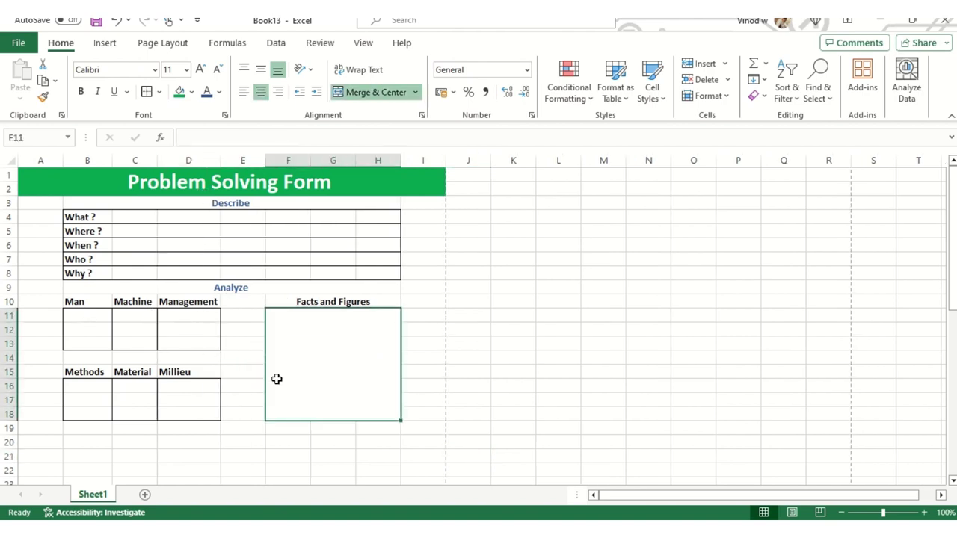
Add borders around the category labels in B10:D10 and B15:D15 and around the "Facts and Figures" heading
click(76, 302)
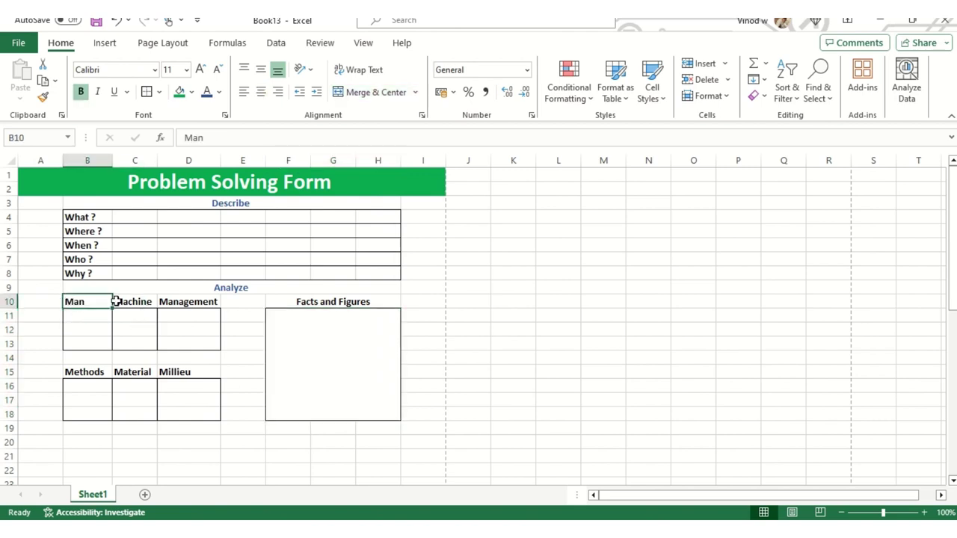
drag(92, 300, 184, 302)
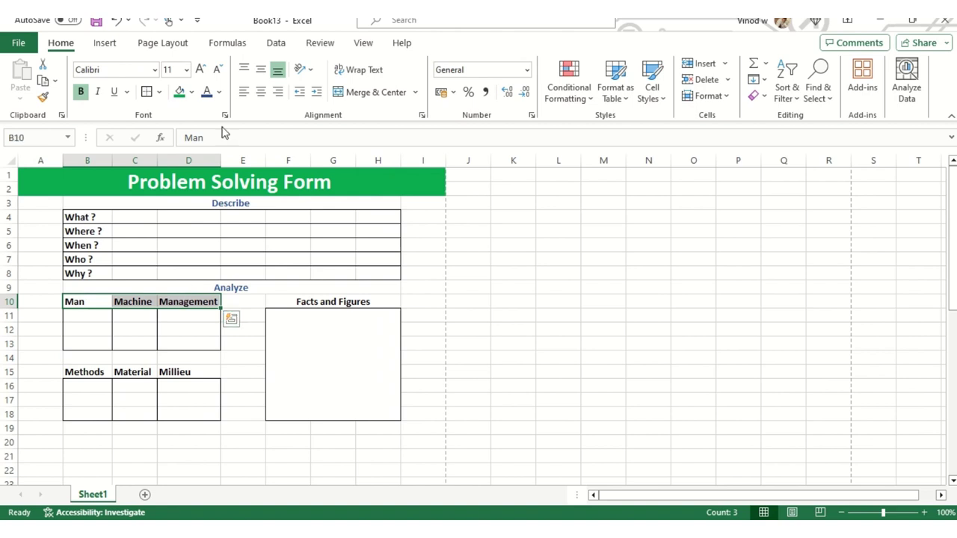
click(314, 302)
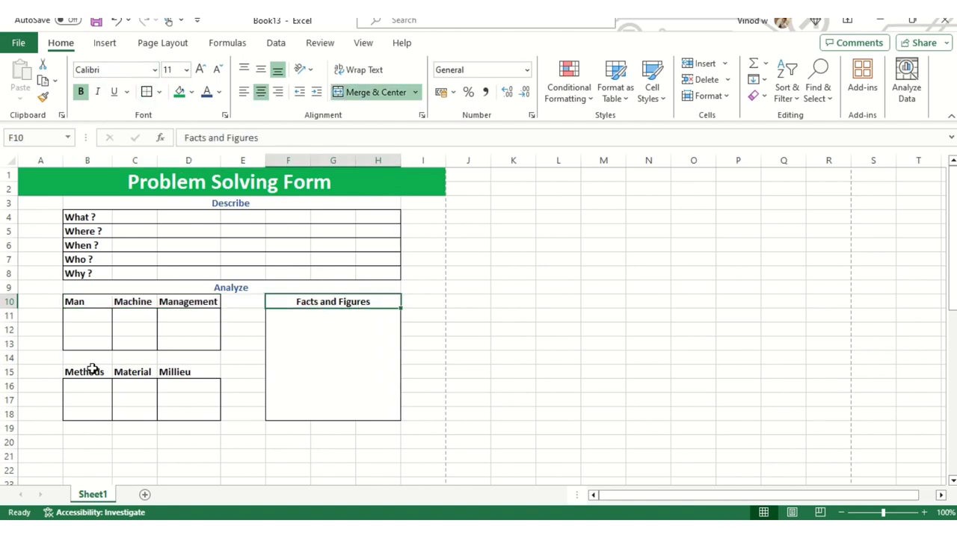
drag(92, 370, 193, 371)
click(224, 357)
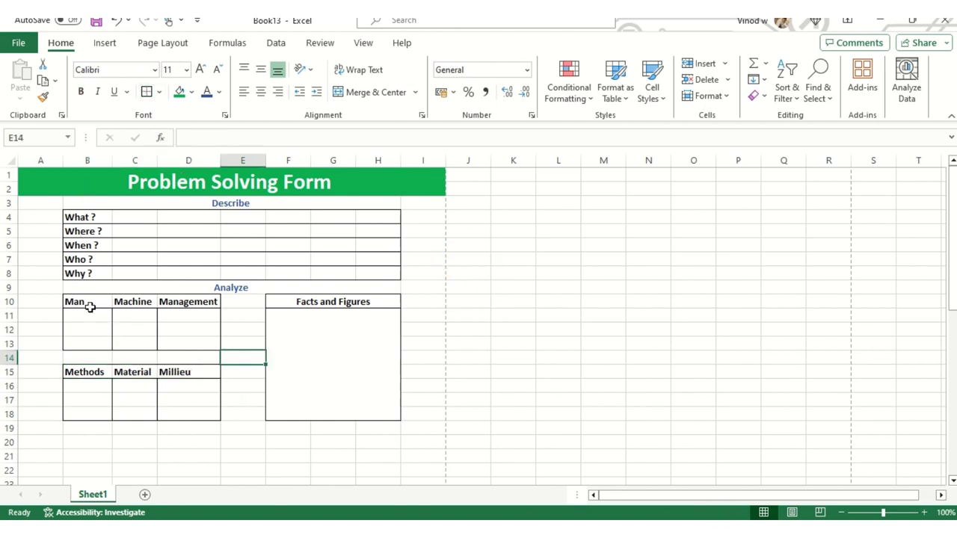
Center the six category labels in the range B10:D15 horizontally
drag(90, 308, 201, 376)
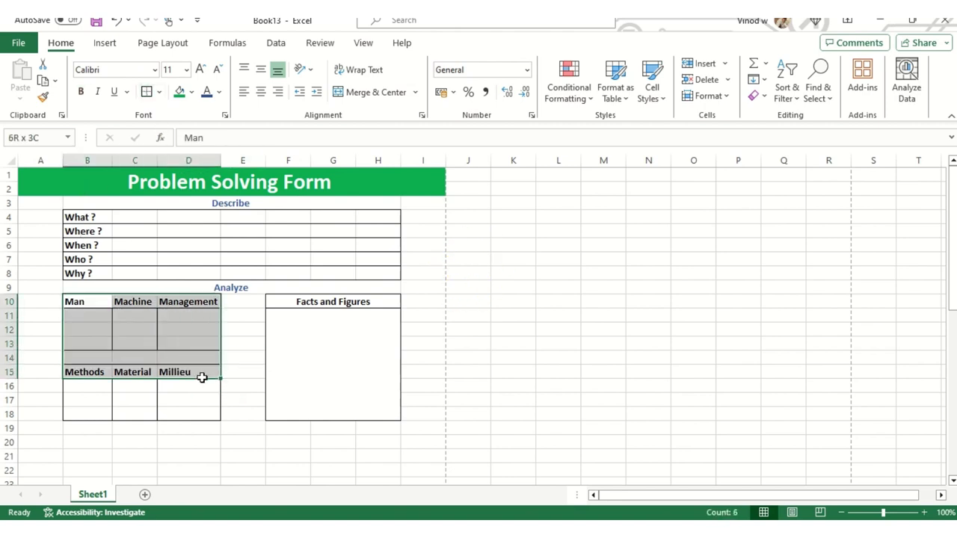
click(259, 92)
click(247, 327)
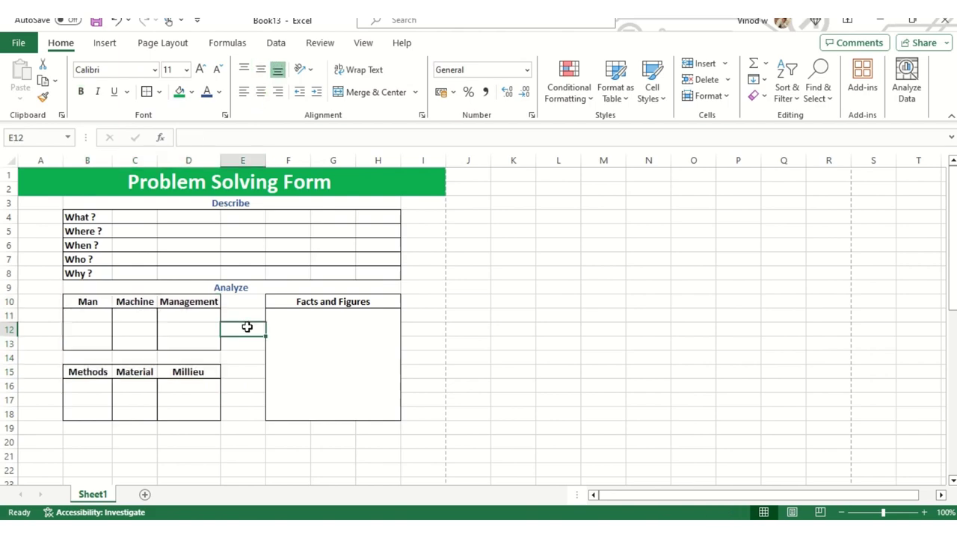
click(334, 298)
click(276, 394)
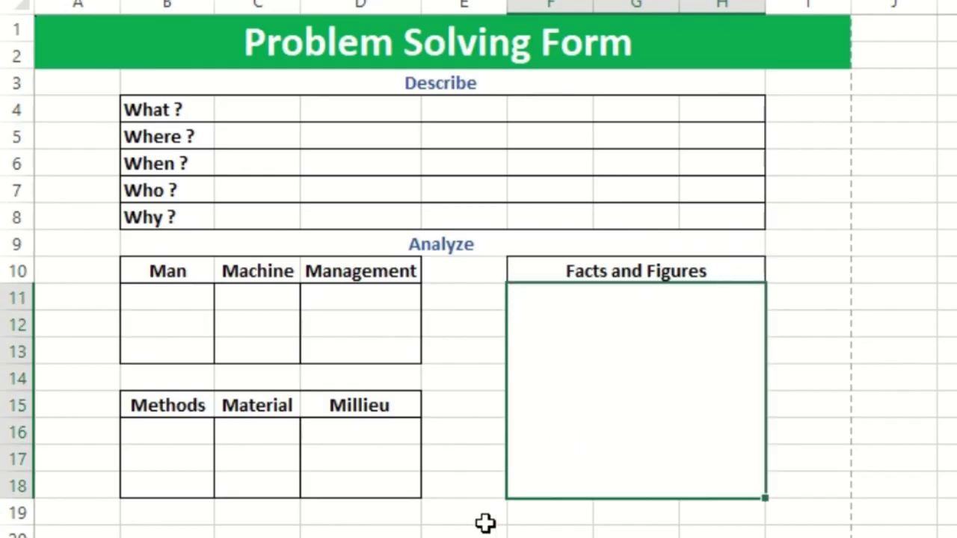
click(250, 430)
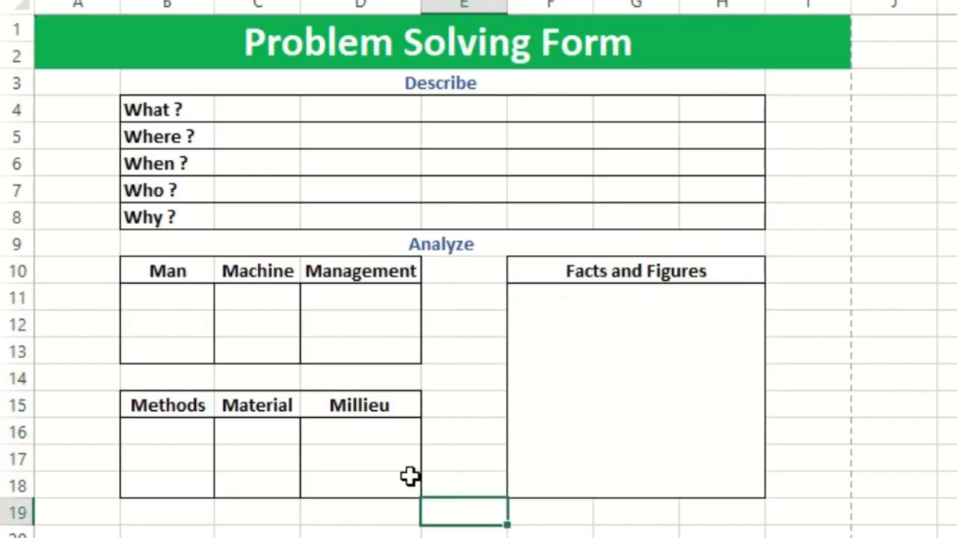
click(212, 510)
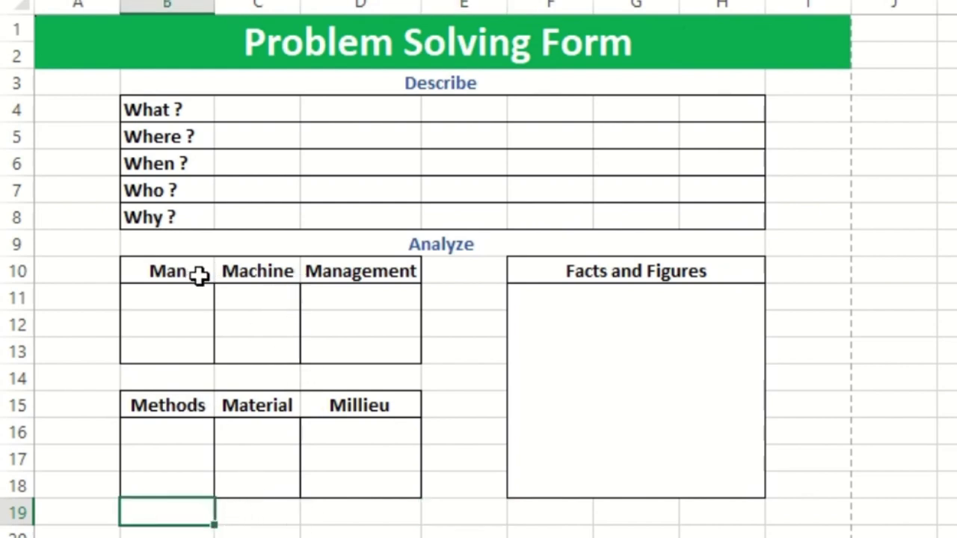
Apply cell borders to the category labels in B10:D10 and repeat them for B15:D15
drag(197, 275, 366, 275)
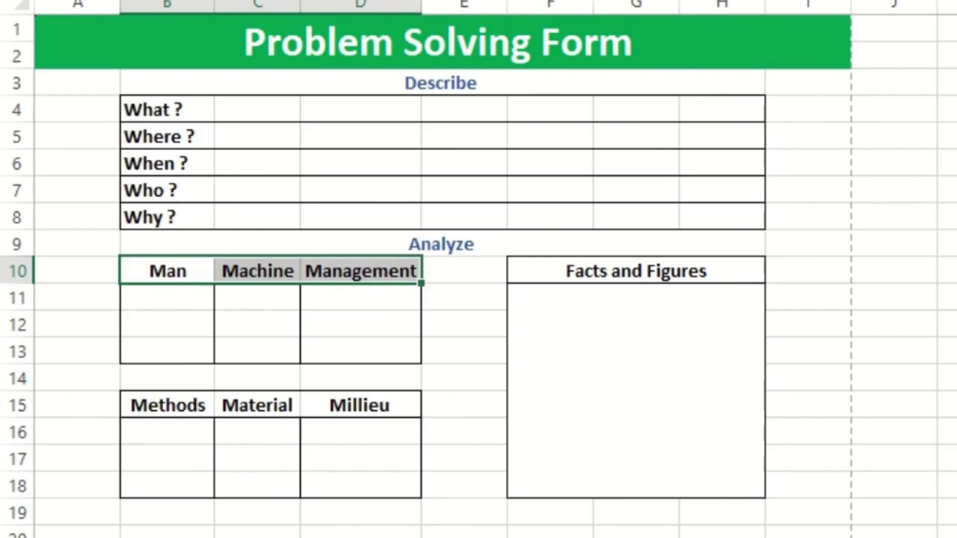
click(259, 25)
click(283, 256)
click(243, 329)
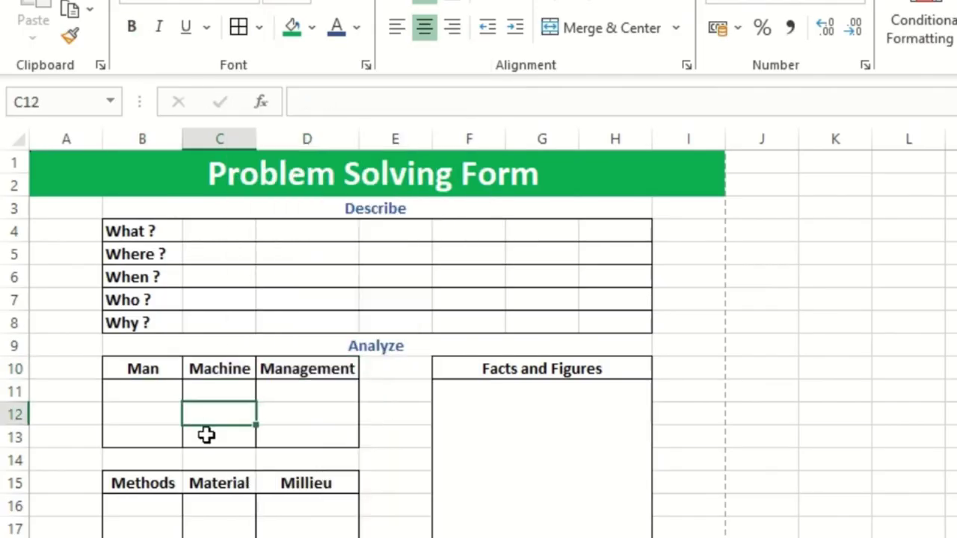
drag(161, 486, 306, 485)
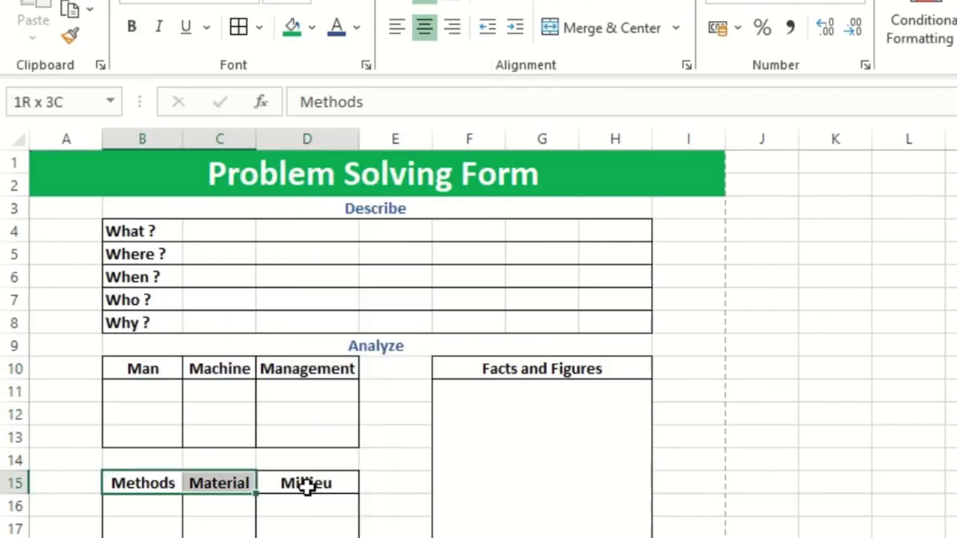
click(238, 30)
click(376, 407)
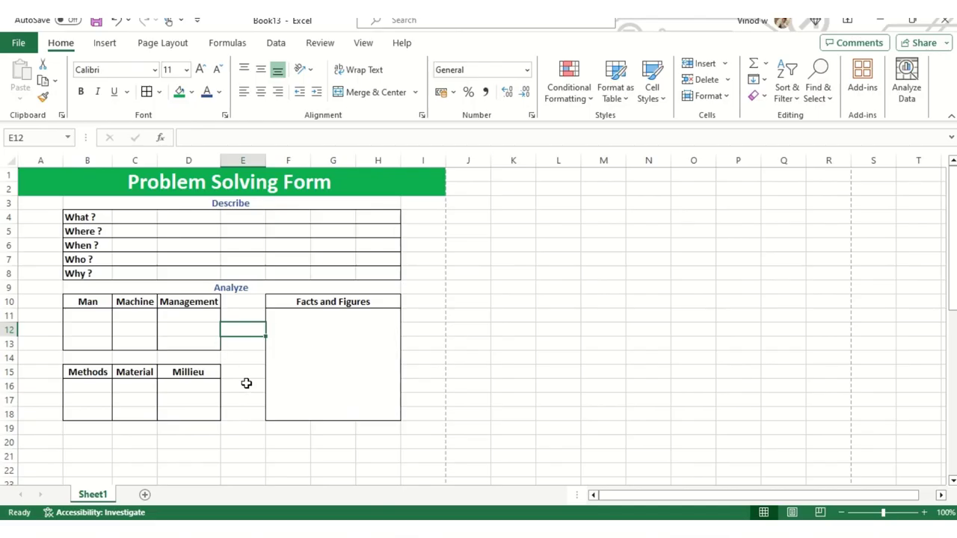
Search the stock icon library for "direction", look through the offered icons and close it without inserting one
click(343, 468)
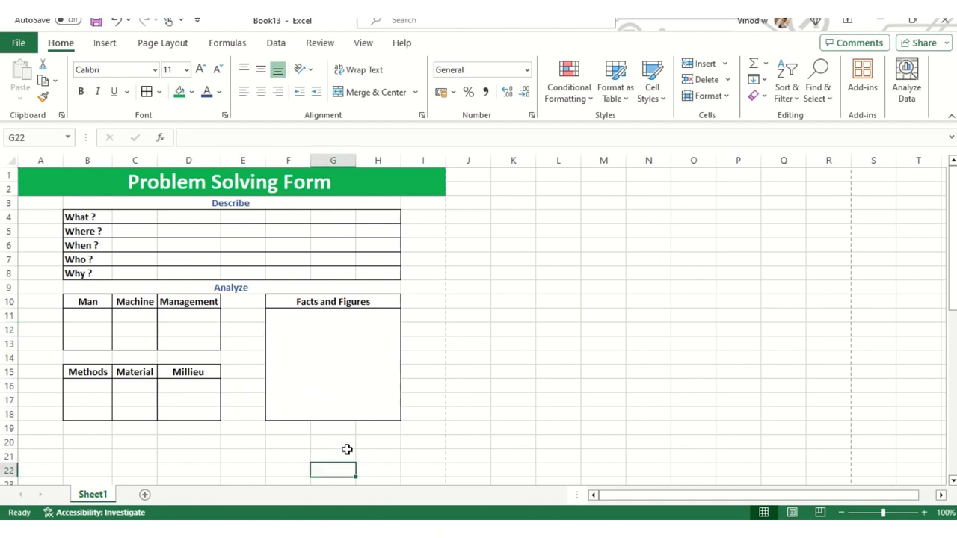
click(104, 45)
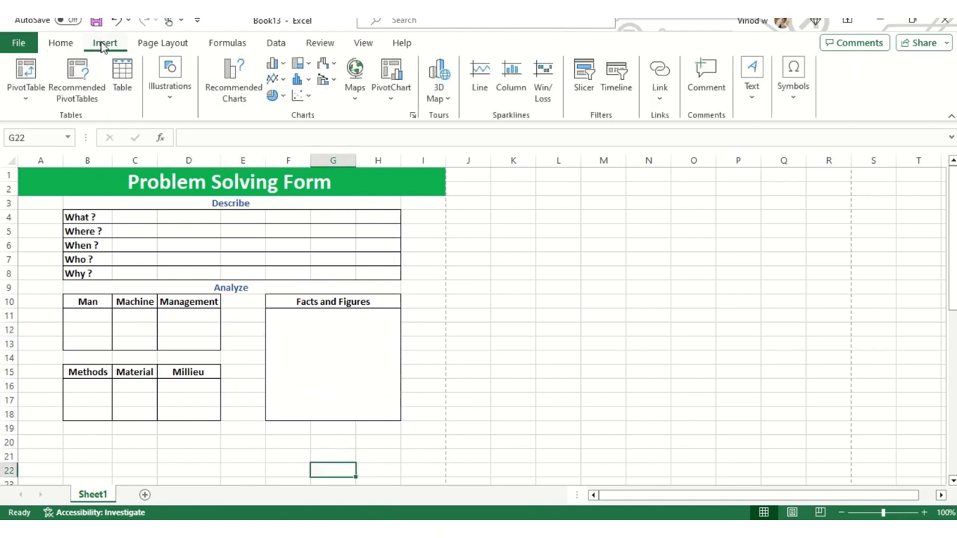
click(174, 101)
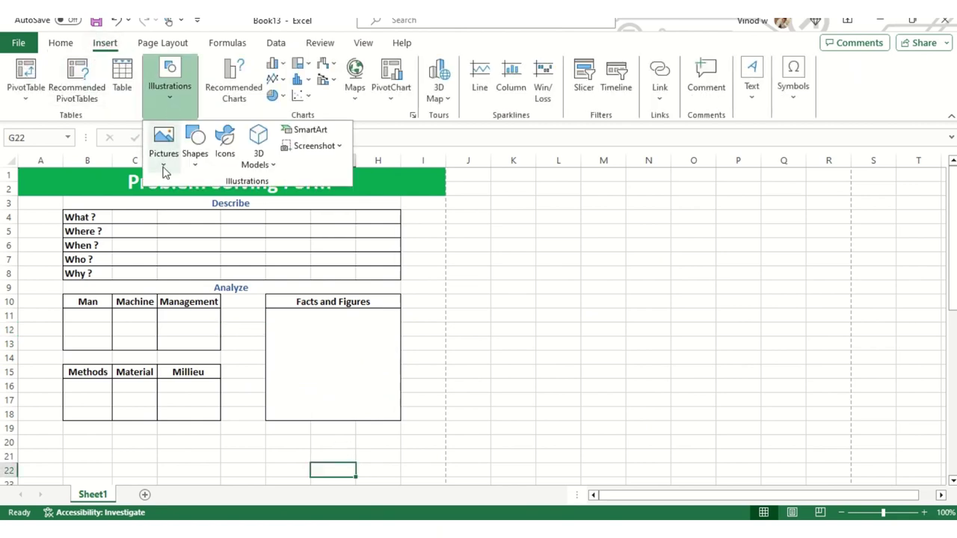
click(224, 146)
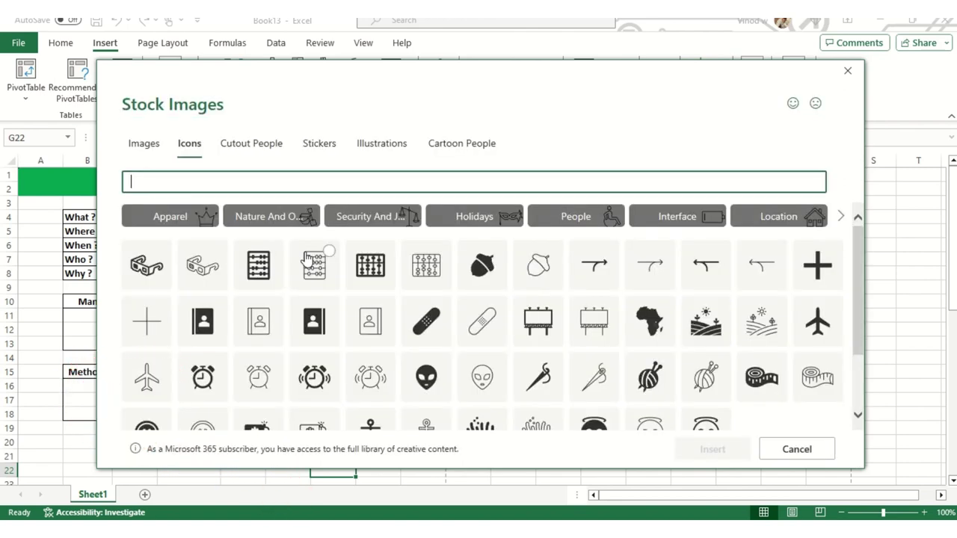
text(d)
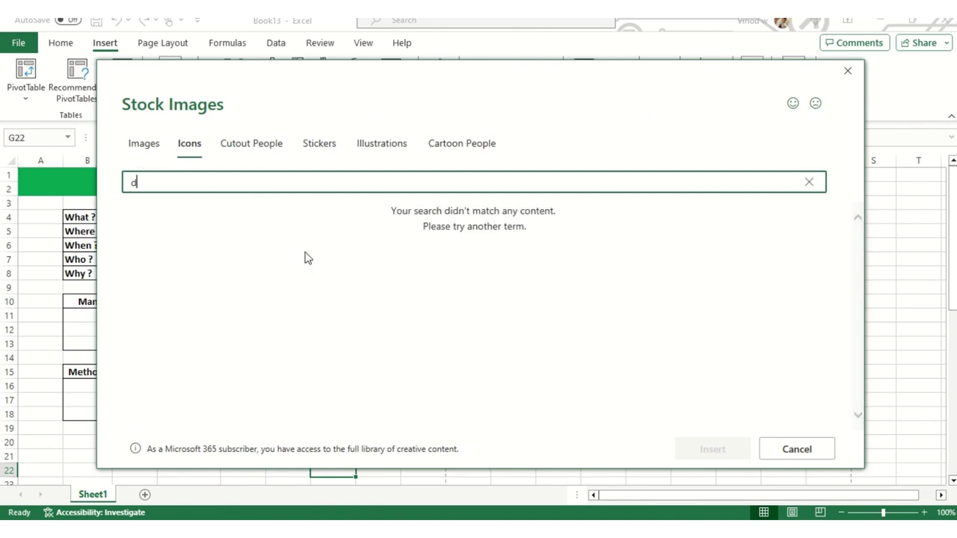
text(irection)
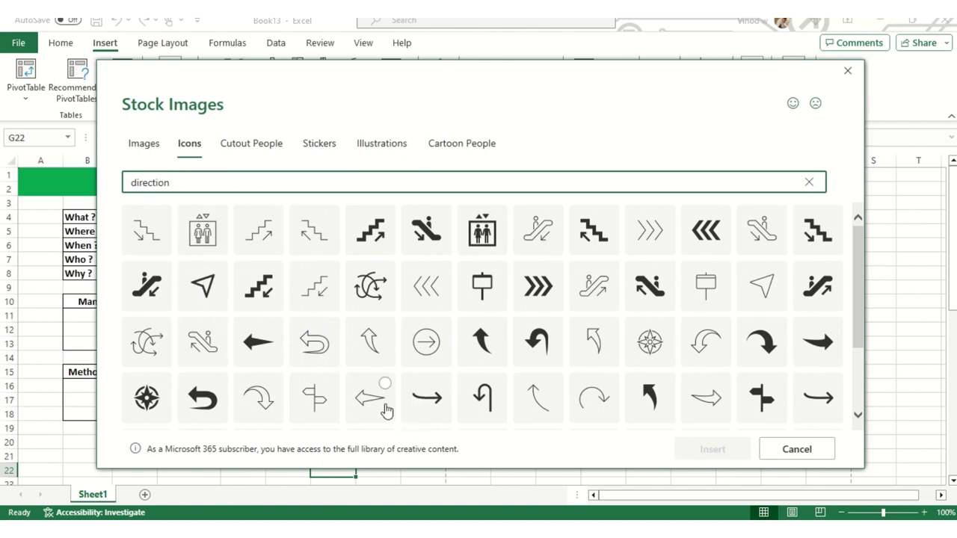
scroll(688, 370, down, 3)
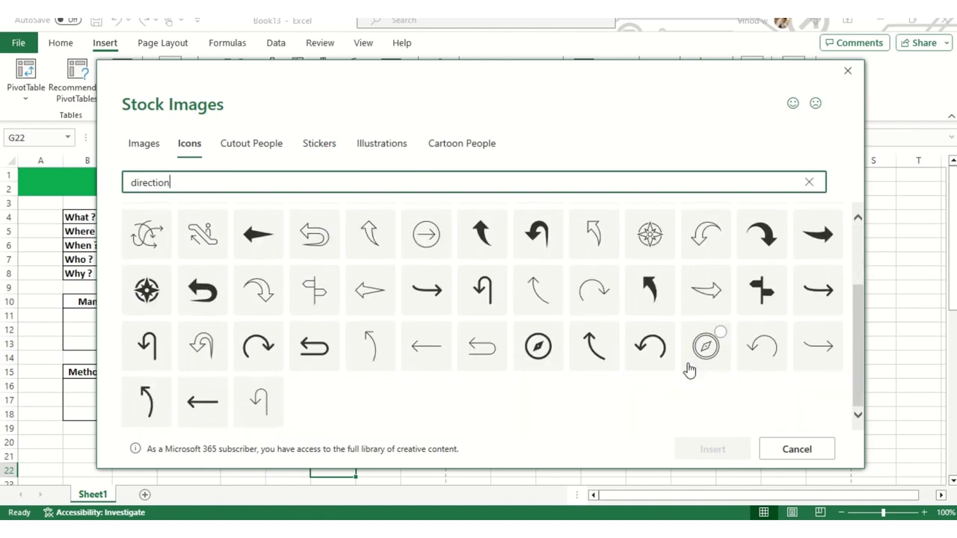
scroll(687, 370, up, 3)
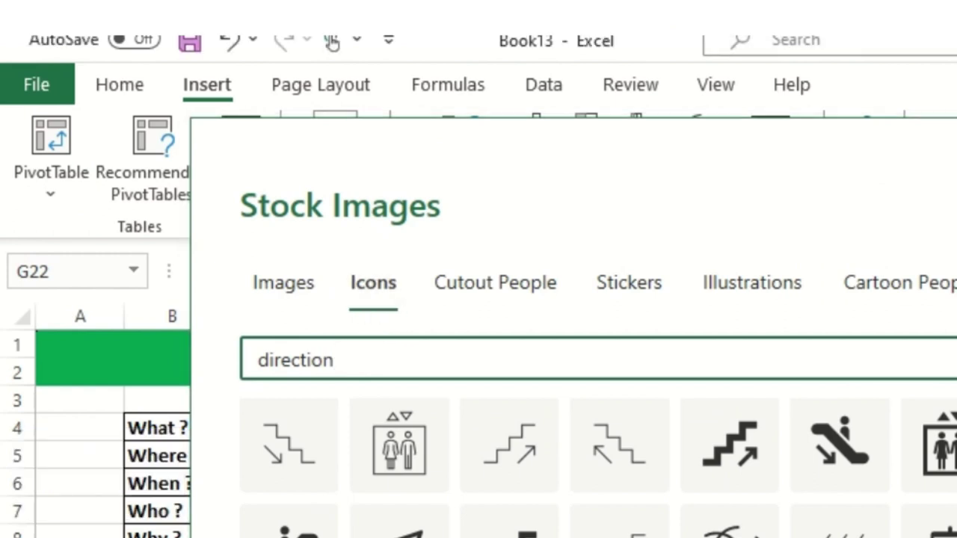
key(Escape)
Draw a right brace about 3.92 cm high and 0.95 cm wide in column E, between the category boxes and "Facts and Figures"
click(332, 210)
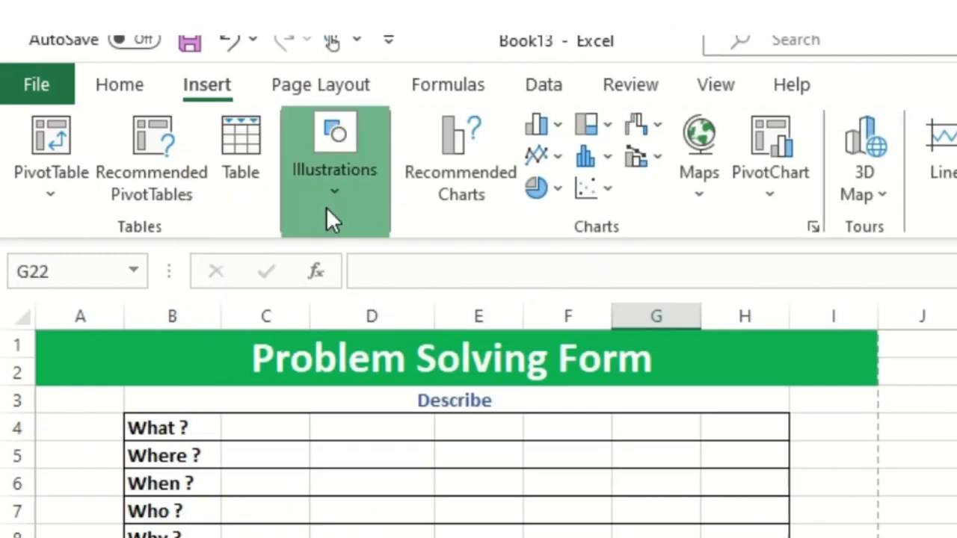
click(381, 330)
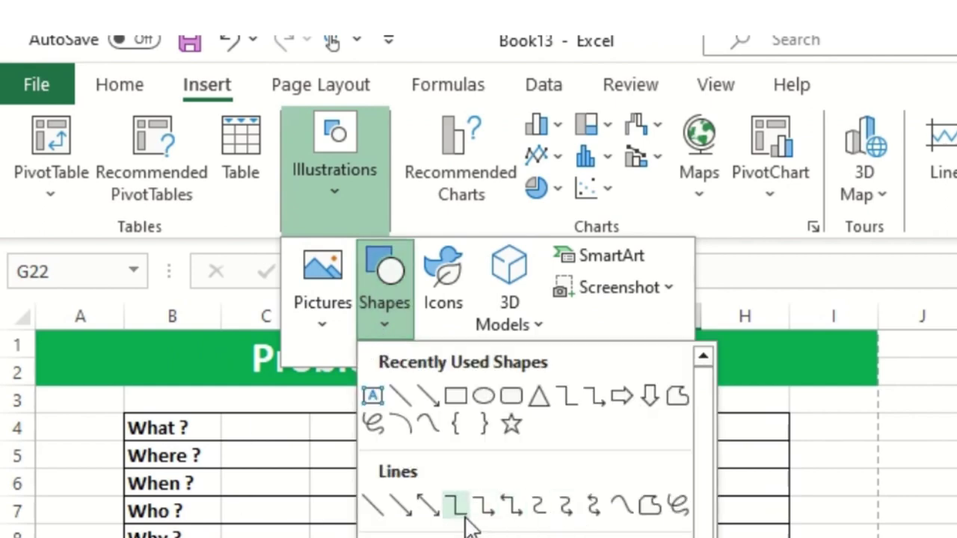
click(480, 425)
drag(224, 301, 250, 404)
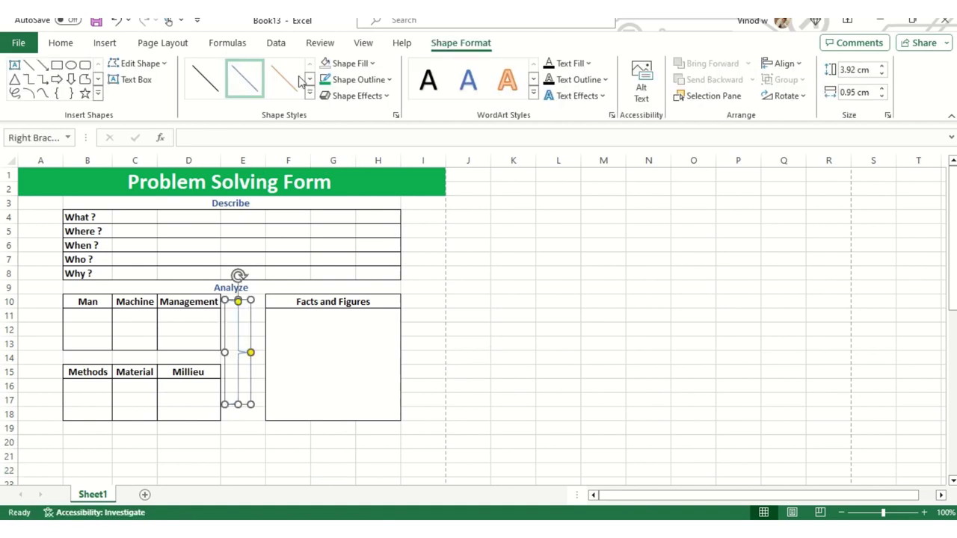
Give the right brace a black outline with a weight of 3 pt
click(341, 80)
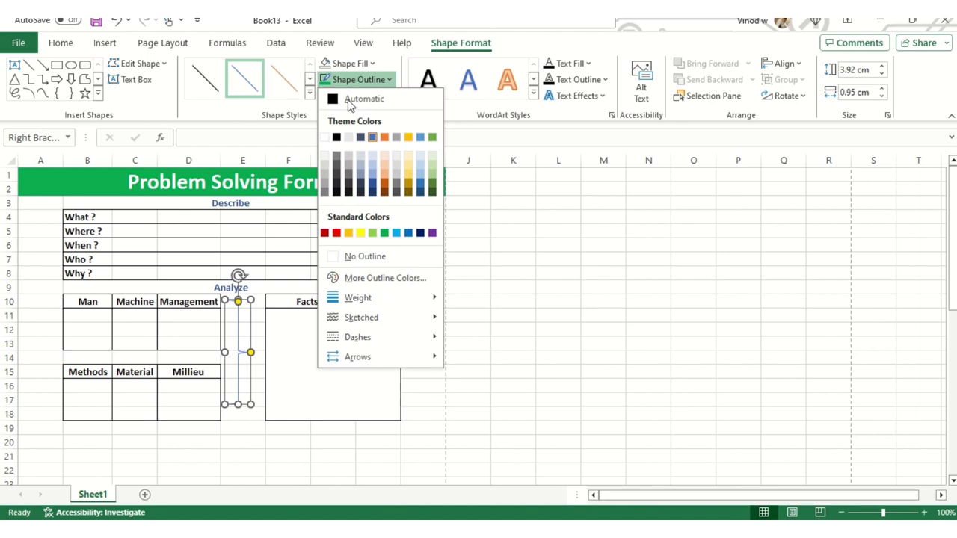
click(336, 139)
click(389, 79)
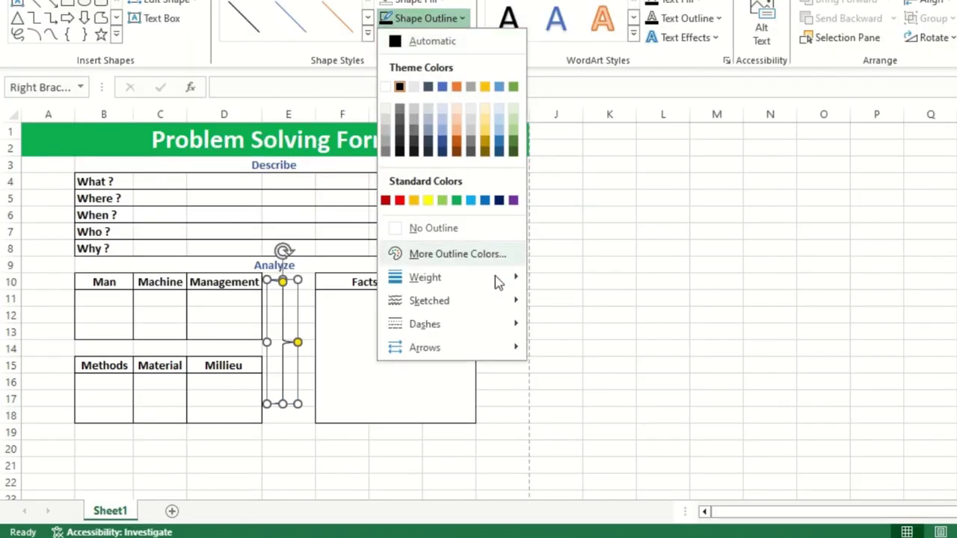
mouse_move(492, 286)
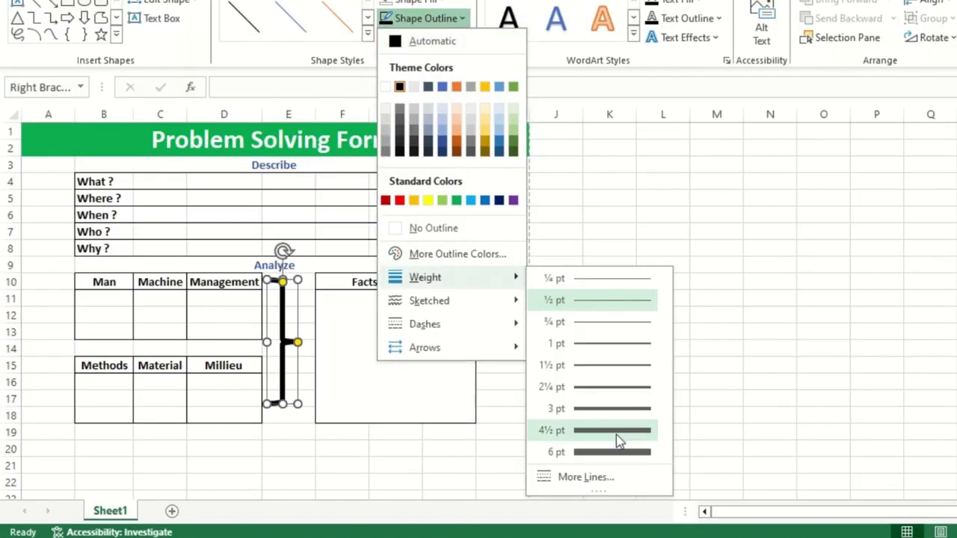
click(613, 408)
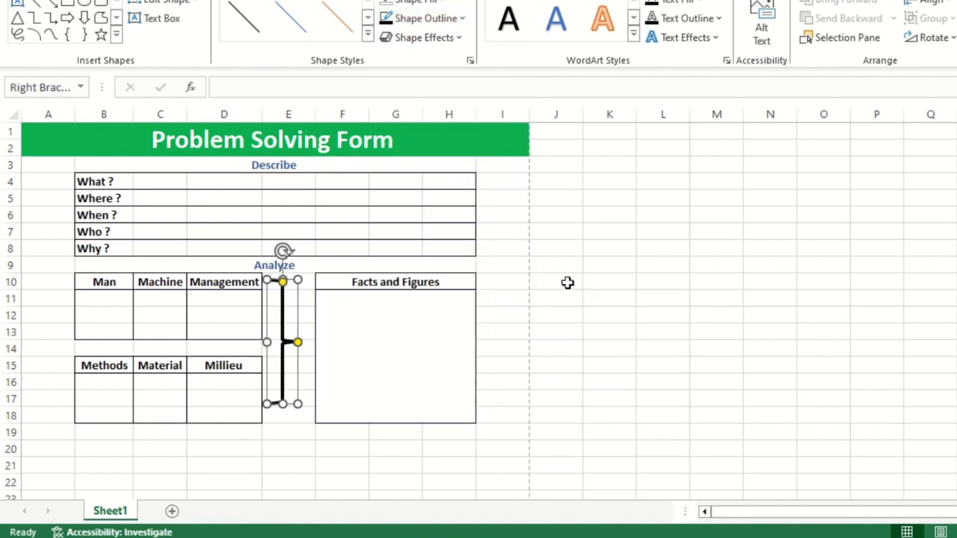
click(568, 283)
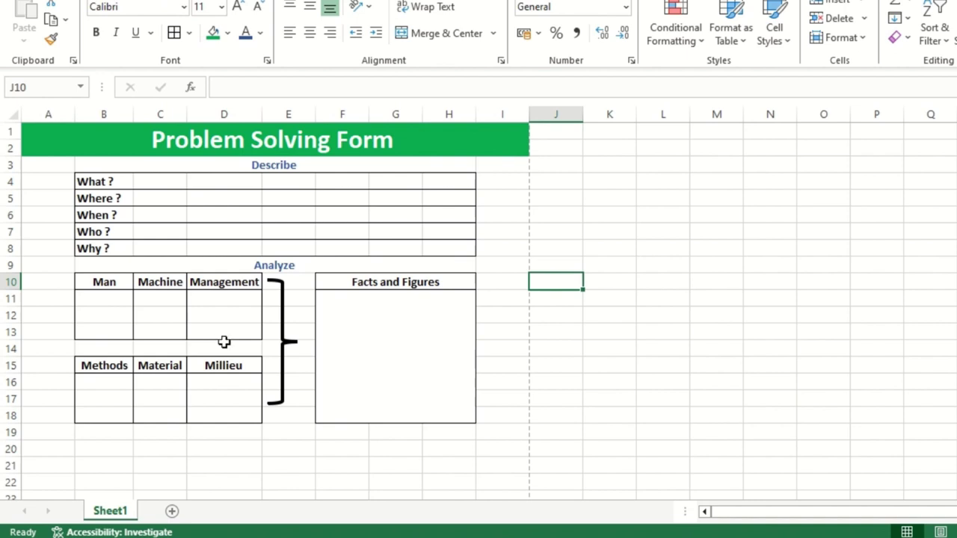
drag(84, 267, 170, 387)
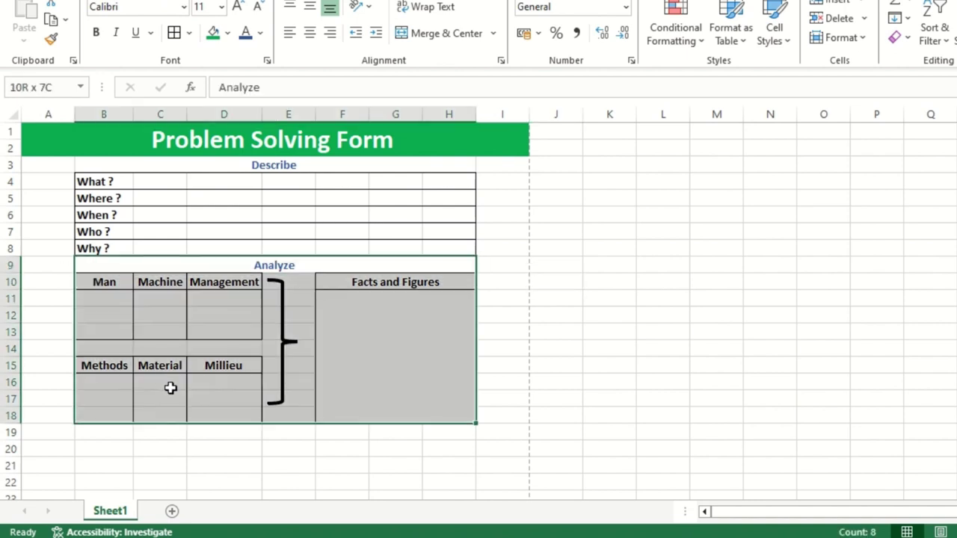
key(alt+h)
key(m)
key(c)
drag(118, 182, 434, 250)
click(610, 231)
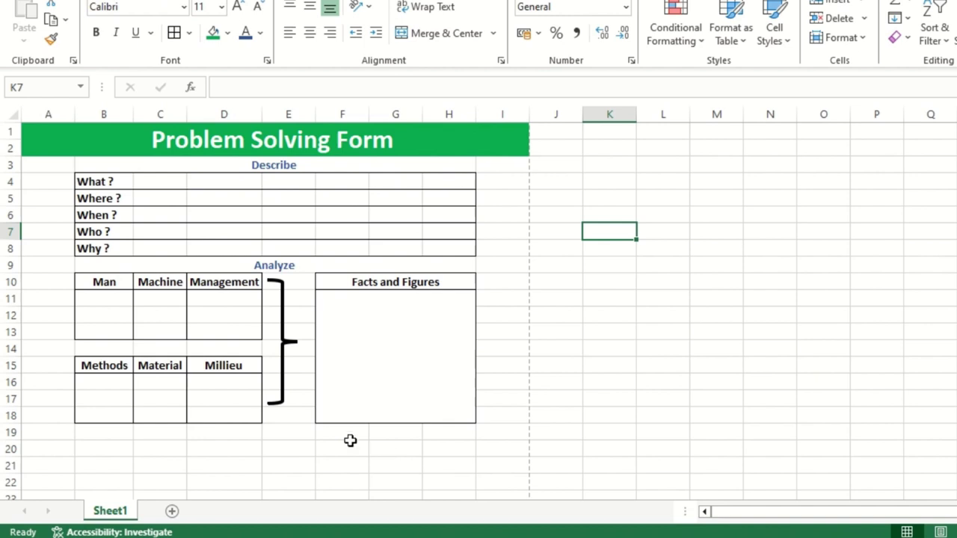
Fill A47:I47, the last row of the printed page, with the title banner's green
scroll(350, 440, down, 7)
scroll(296, 384, down, 2)
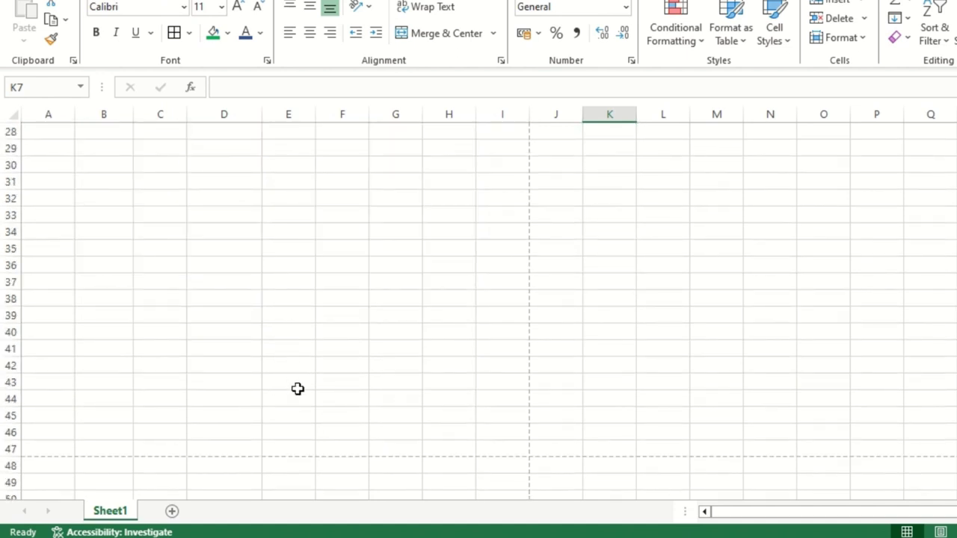
scroll(298, 395, down, 3)
scroll(299, 395, up, 3)
scroll(299, 395, down, 4)
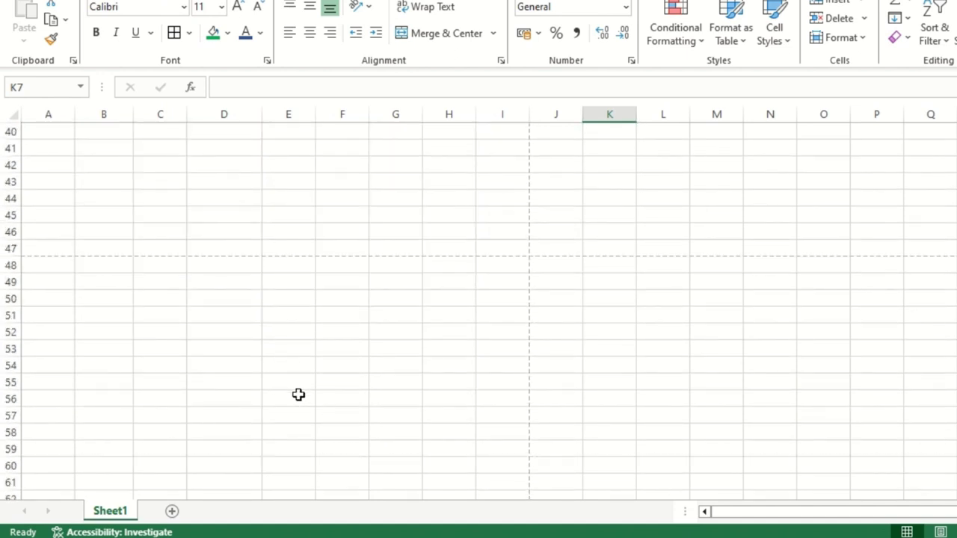
scroll(299, 395, up, 4)
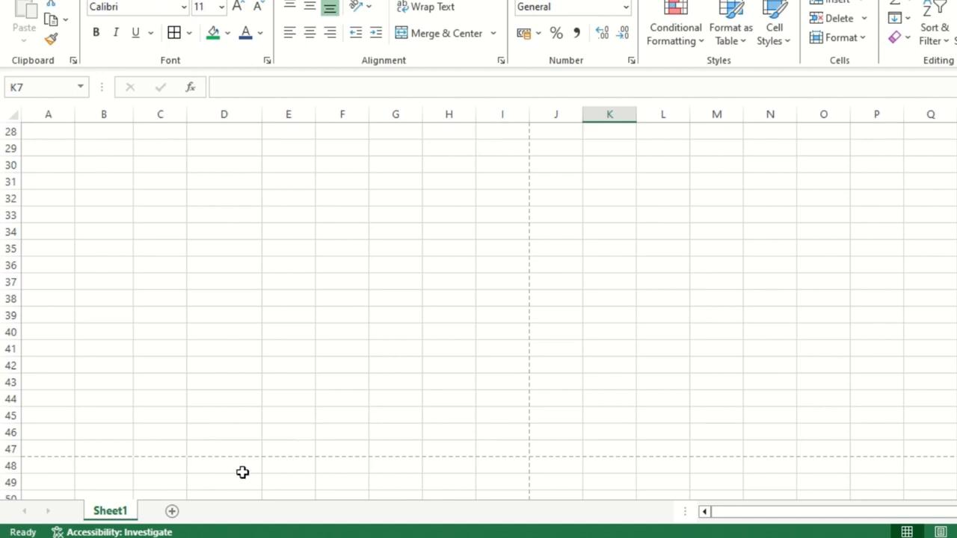
click(3, 464)
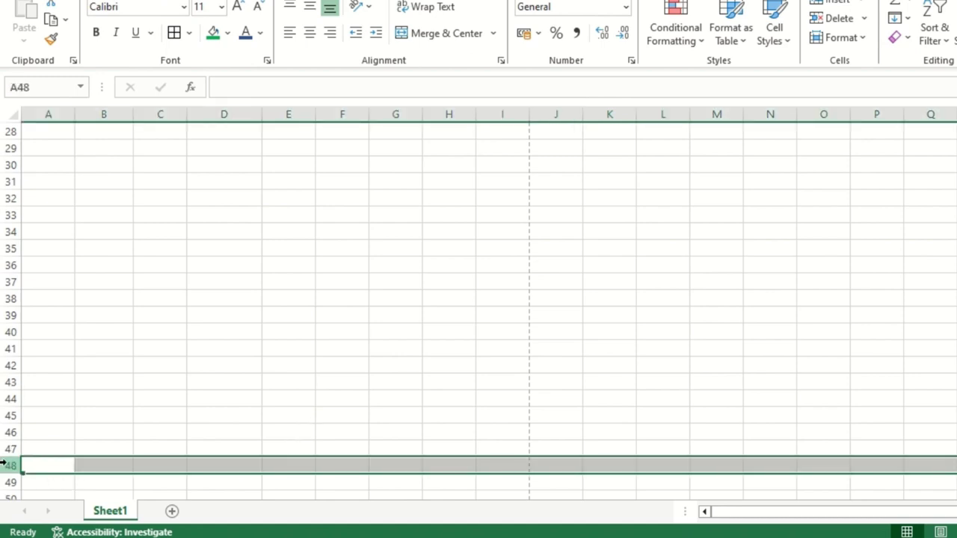
click(100, 461)
drag(60, 448, 498, 448)
click(213, 34)
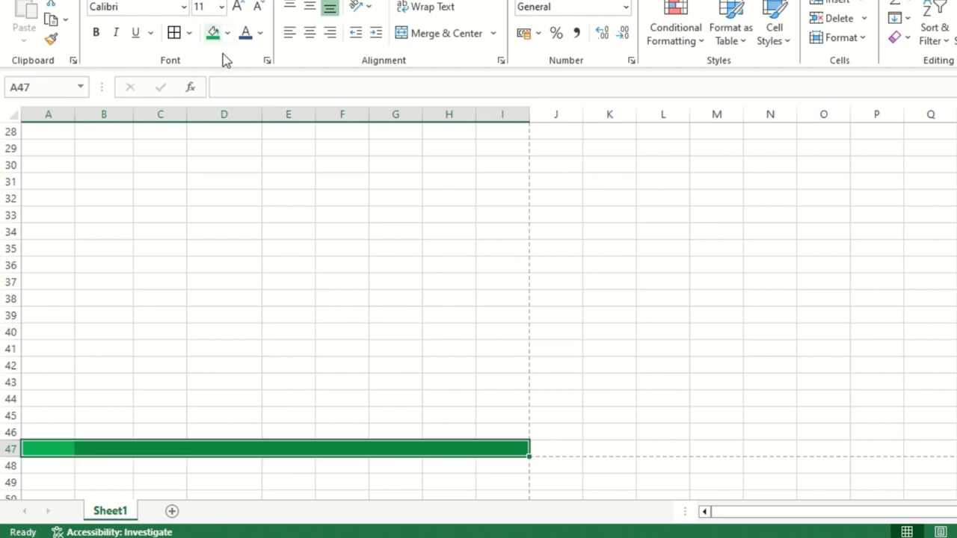
click(377, 335)
Merge and center B19:H19 below the Analyze section
scroll(376, 369, down, 2)
scroll(412, 401, up, 8)
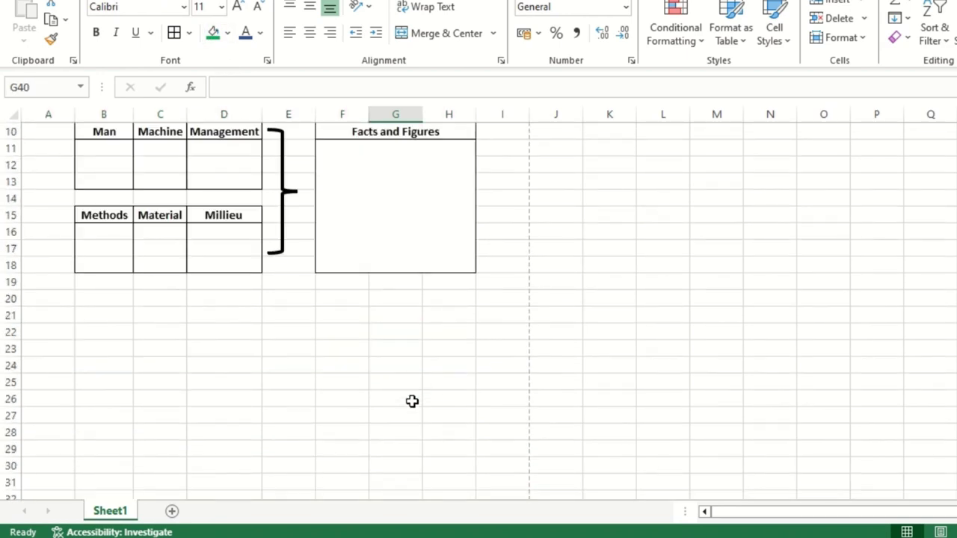
scroll(412, 401, up, 3)
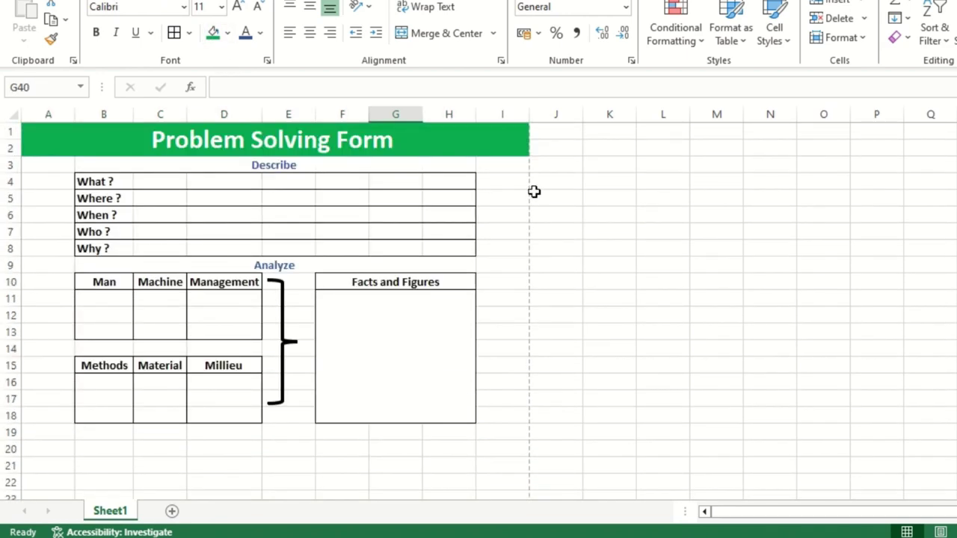
scroll(240, 421, down, 3)
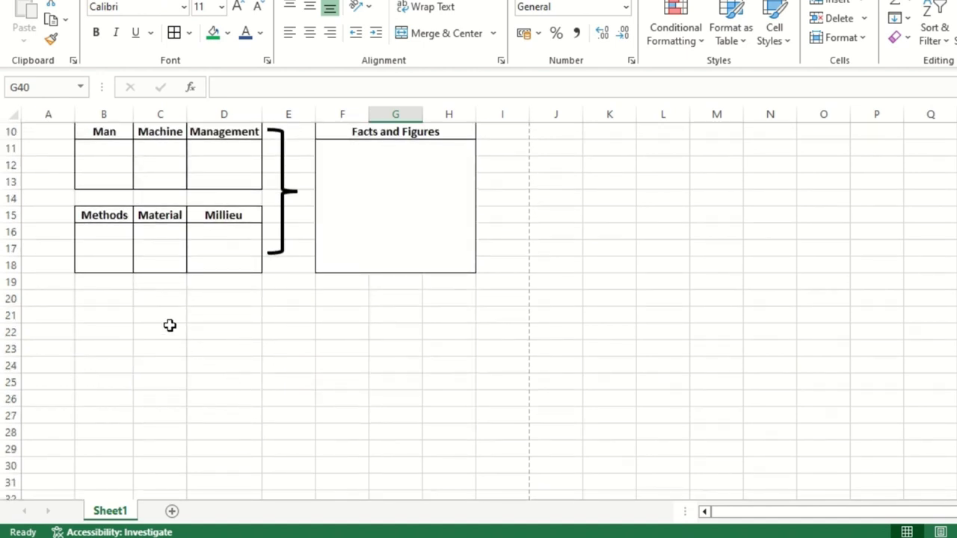
scroll(169, 324, up, 1)
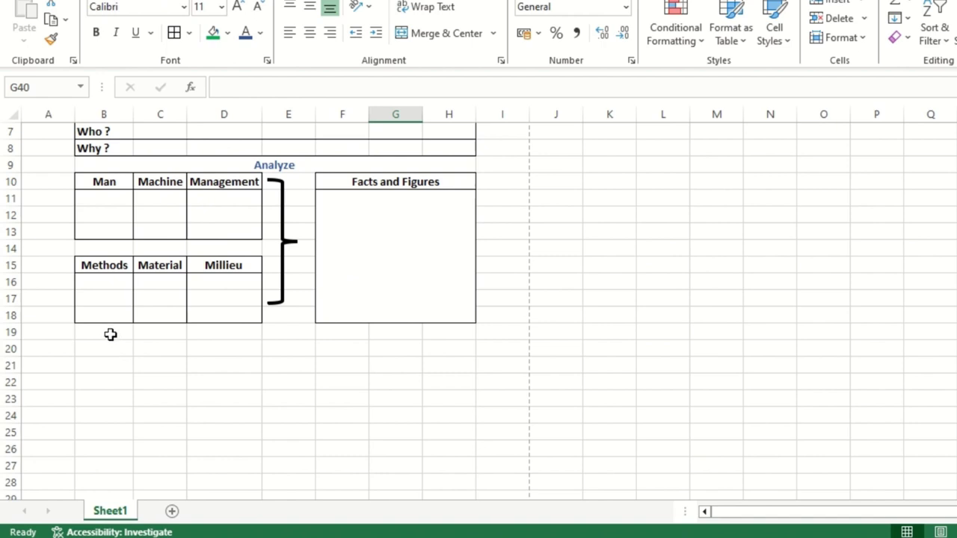
drag(109, 336, 445, 331)
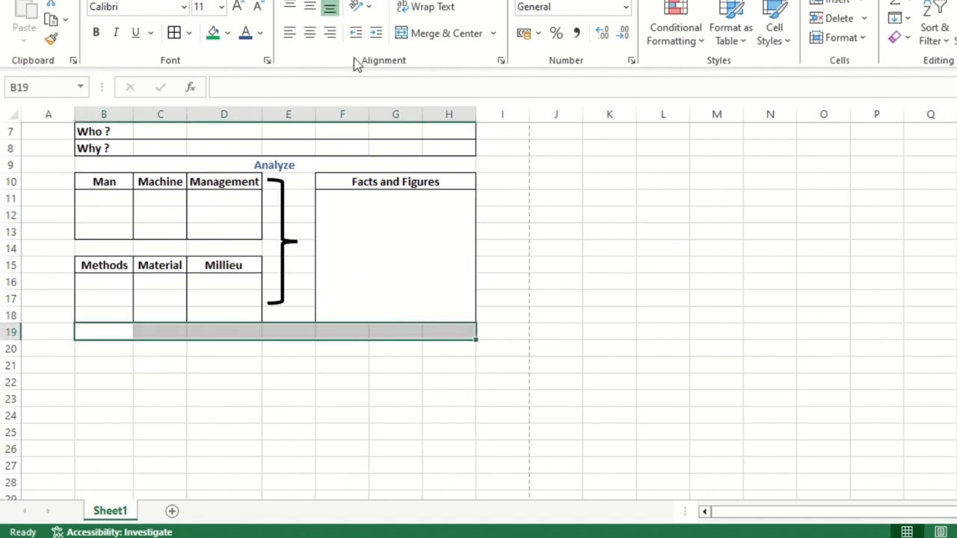
click(437, 34)
Copy the "Analyze" heading into merged row 19 and change the copy's text to "Identify"
click(355, 156)
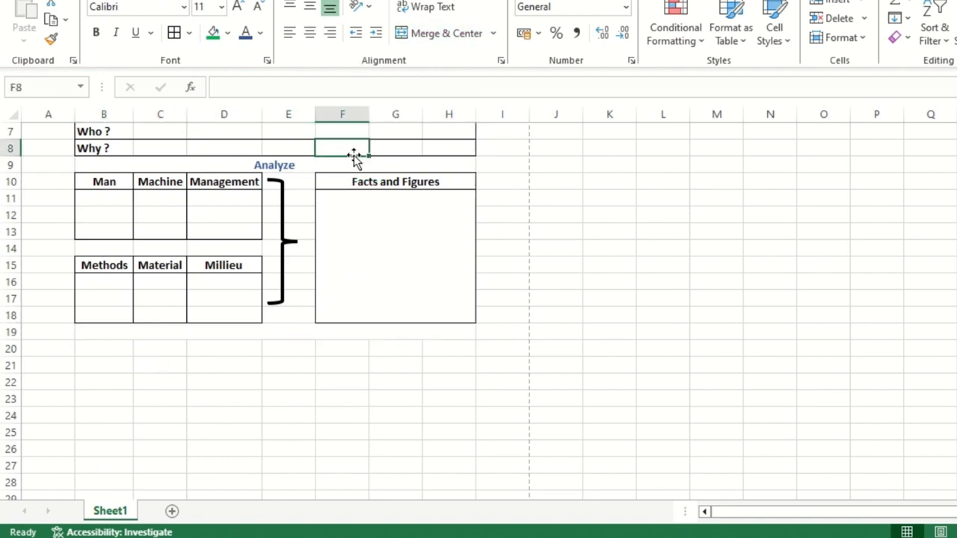
key(F4)
key(ctrl+c)
click(289, 330)
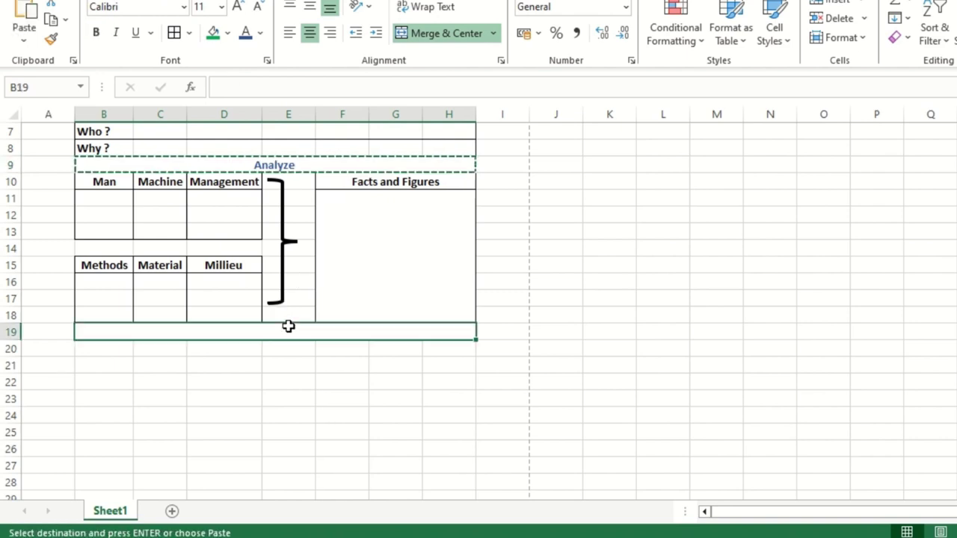
key(ctrl+v)
key(Escape)
double_click(245, 89)
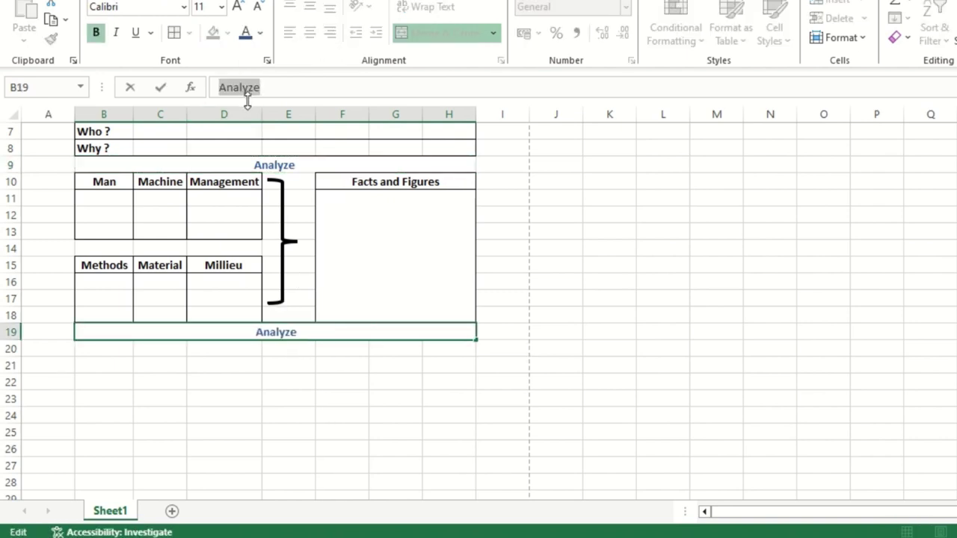
text(Identify)
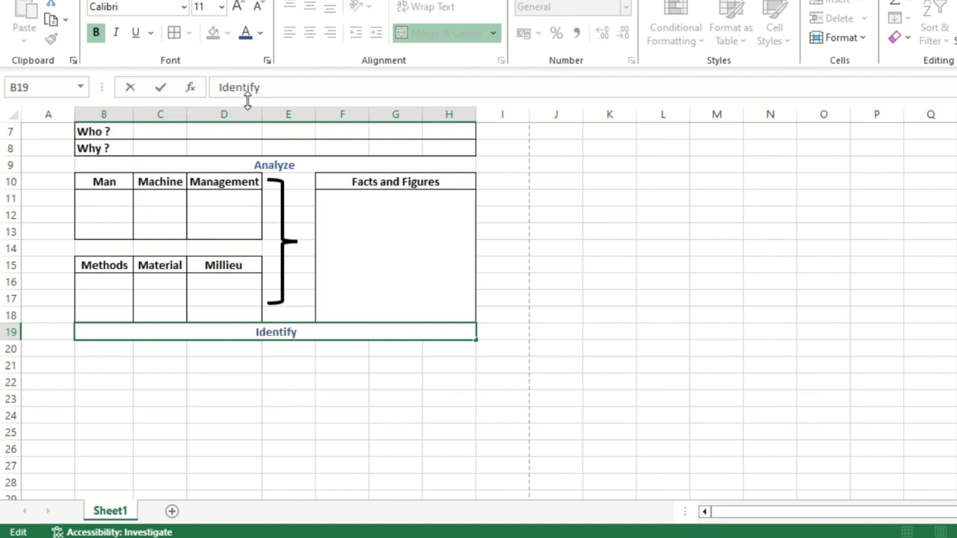
key(Return)
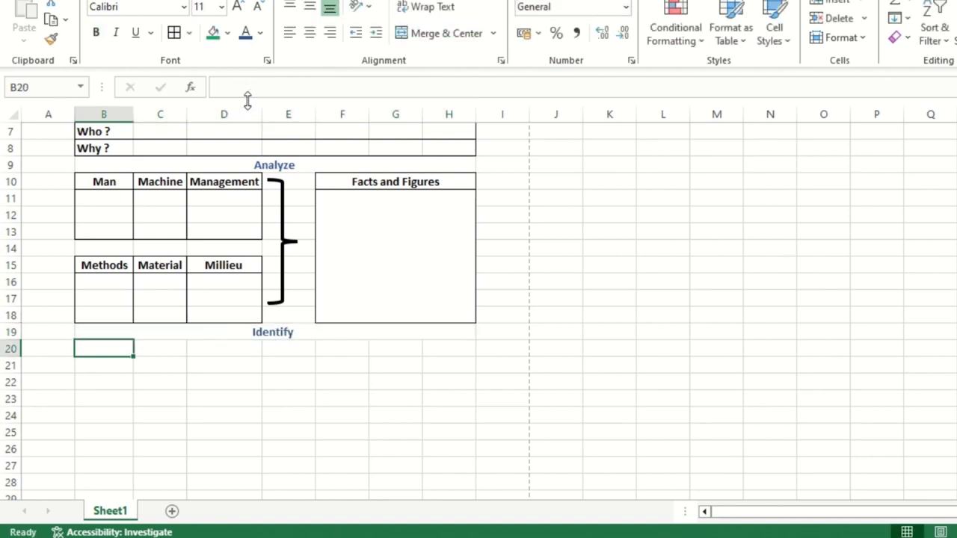
Extend the heading in row 19 to read "Identify Causes"
click(319, 337)
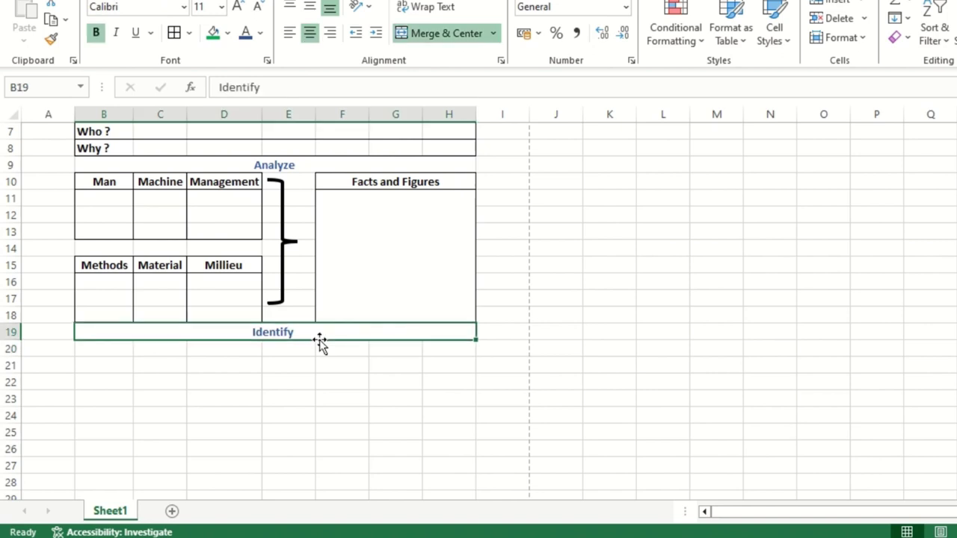
click(293, 89)
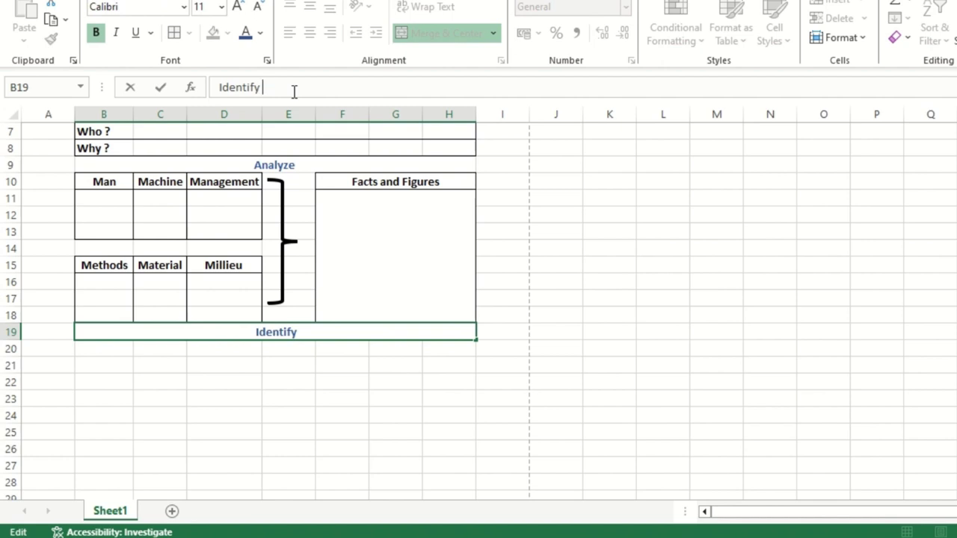
text(Causes)
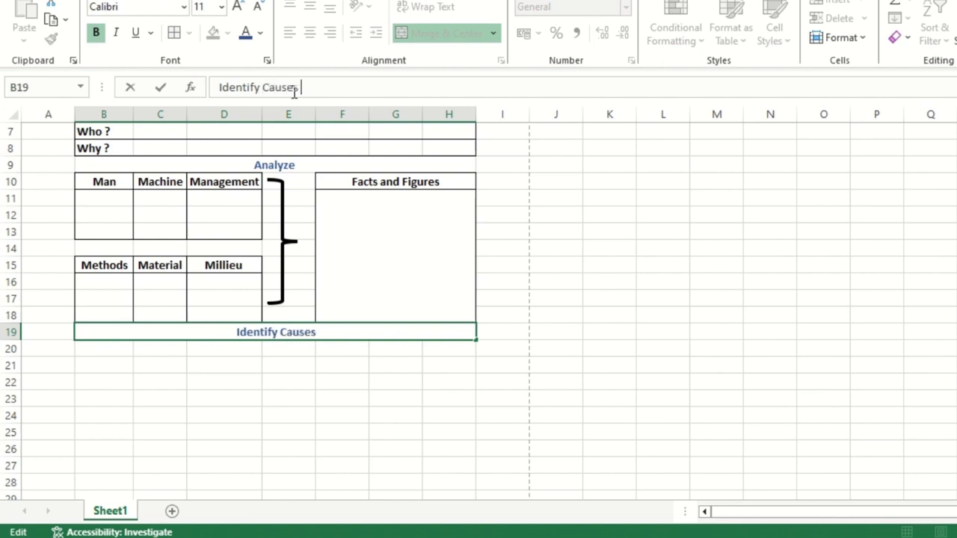
key(Return)
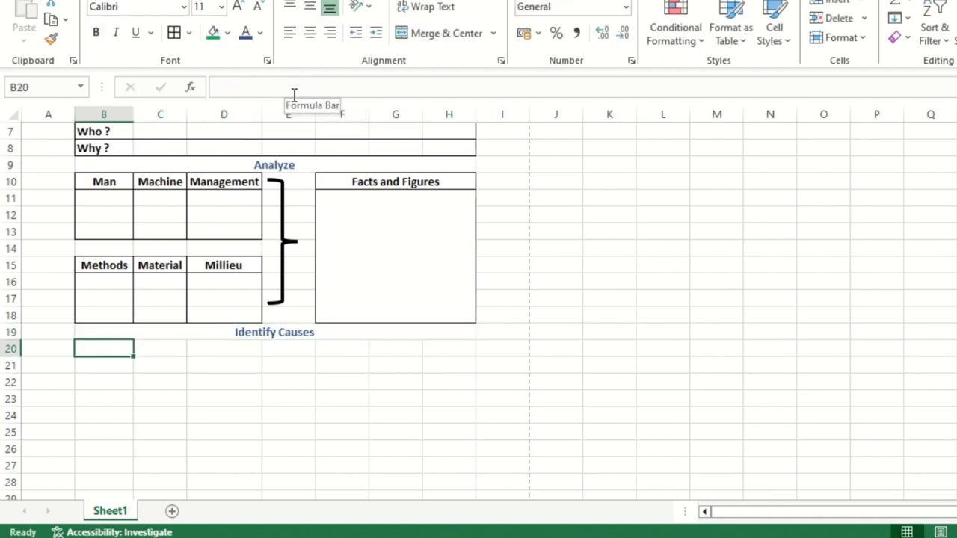
Enter the numbers 1 to 5 down B20:B24 under the "Identify Causes" heading
scroll(252, 366, down, 1)
scroll(252, 381, down, 1)
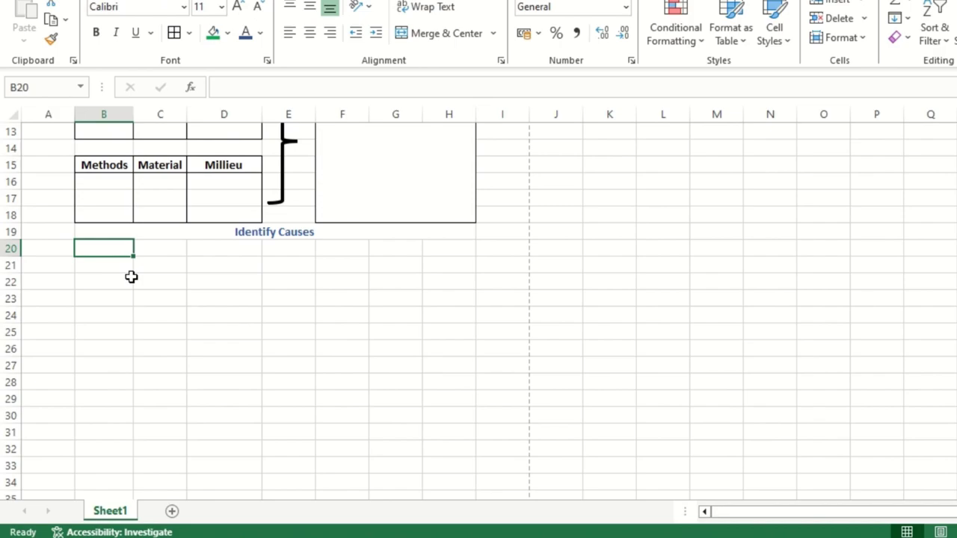
text(1)
key(Return)
text(2)
key(Return)
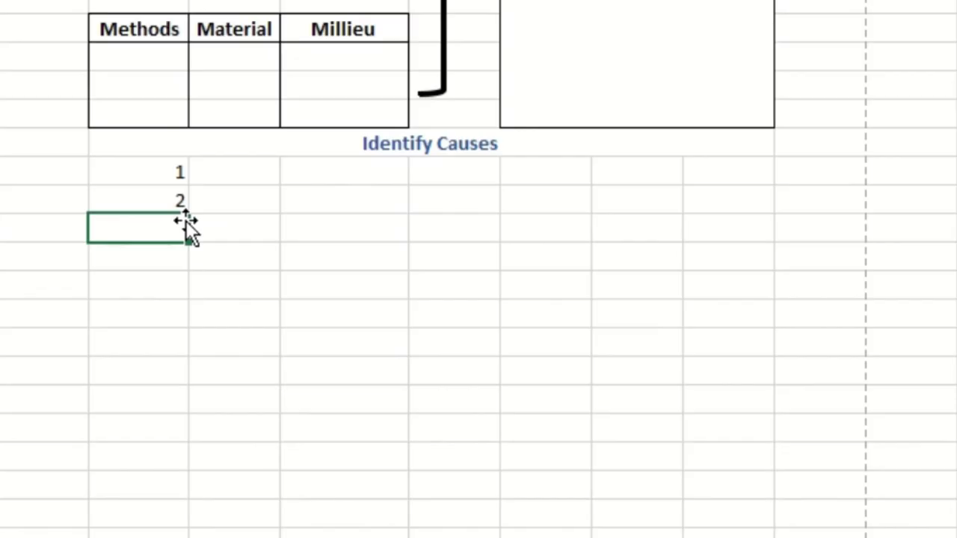
double_click(133, 280)
text(3)
key(Return)
text(4)
key(Return)
text(5)
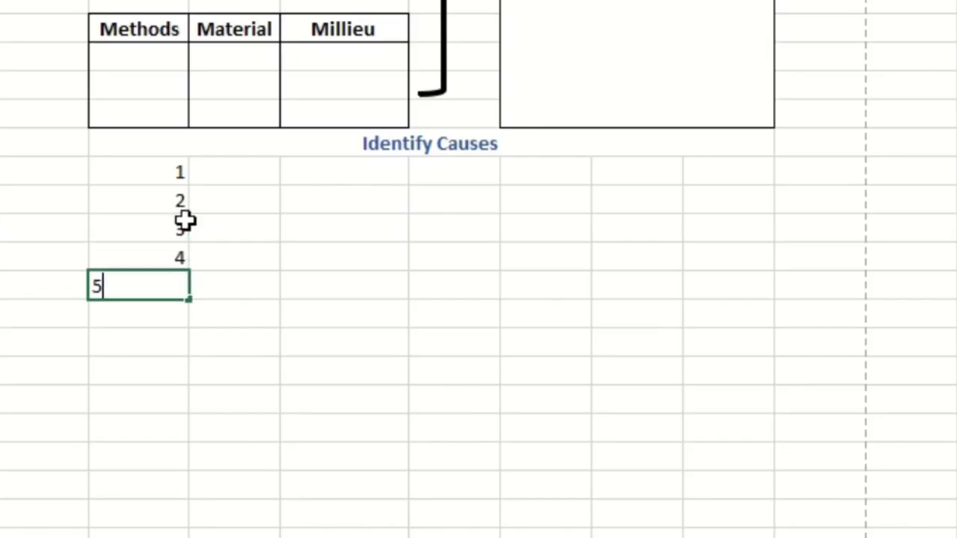
key(Return)
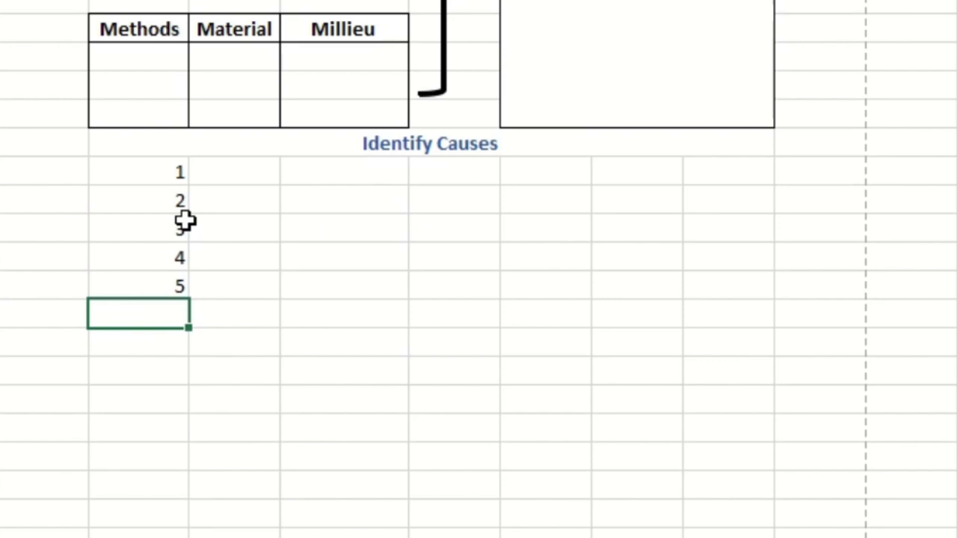
Apply all borders to the numbered block B20:D24
mouse_move(126, 175)
mouse_down()
mouse_move(259, 274)
mouse_move(309, 283)
mouse_up()
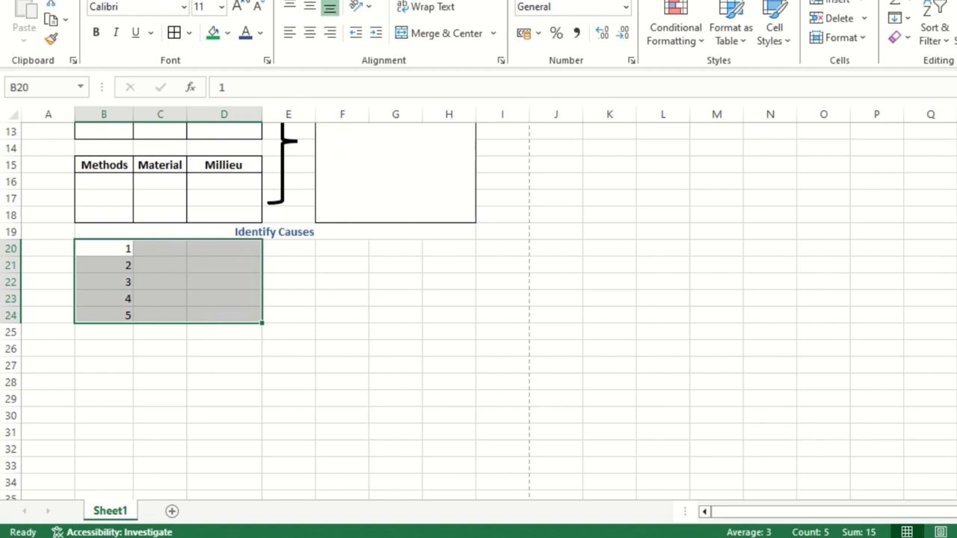
click(178, 36)
click(173, 262)
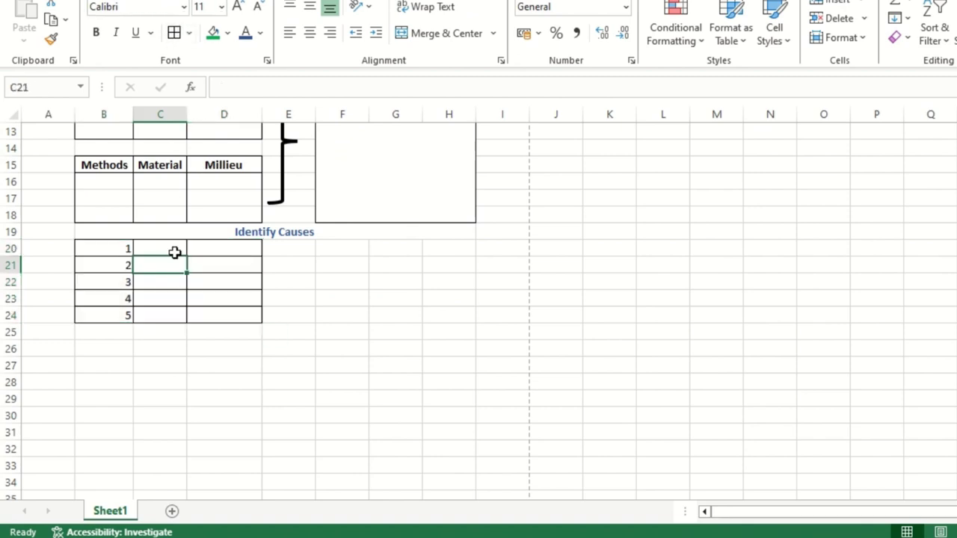
Try to remove the inner divider of C20:D20 by changing its border type, and undo the border removal
drag(179, 248, 211, 249)
click(189, 33)
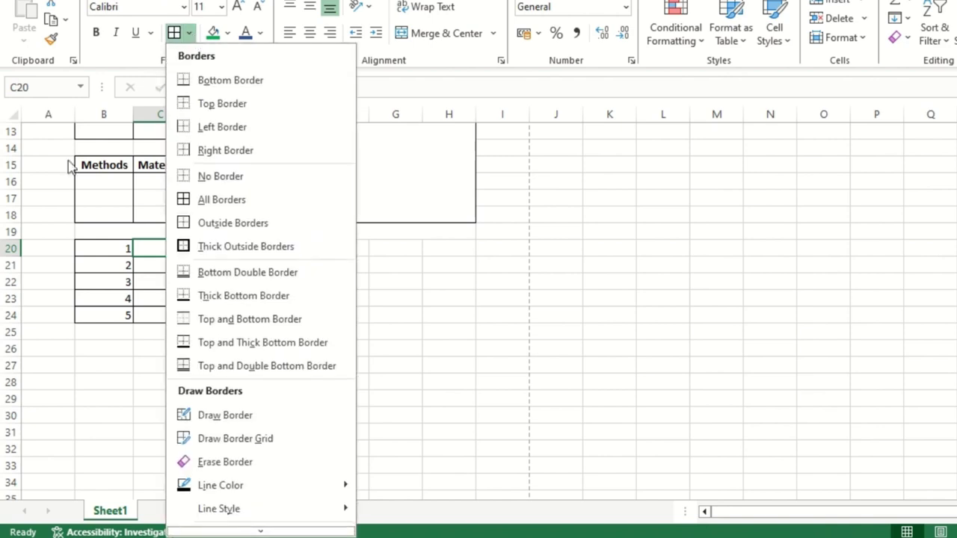
click(222, 224)
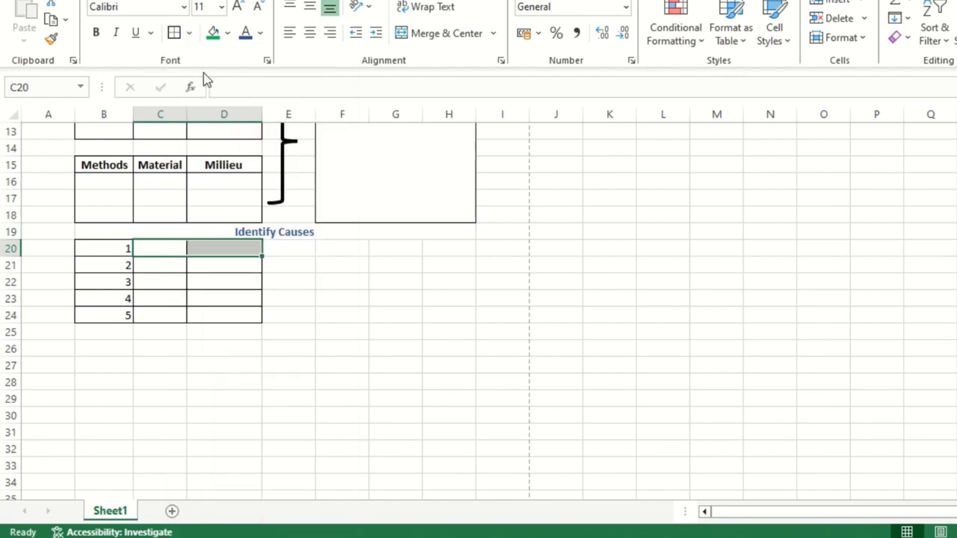
click(189, 33)
click(239, 228)
click(172, 277)
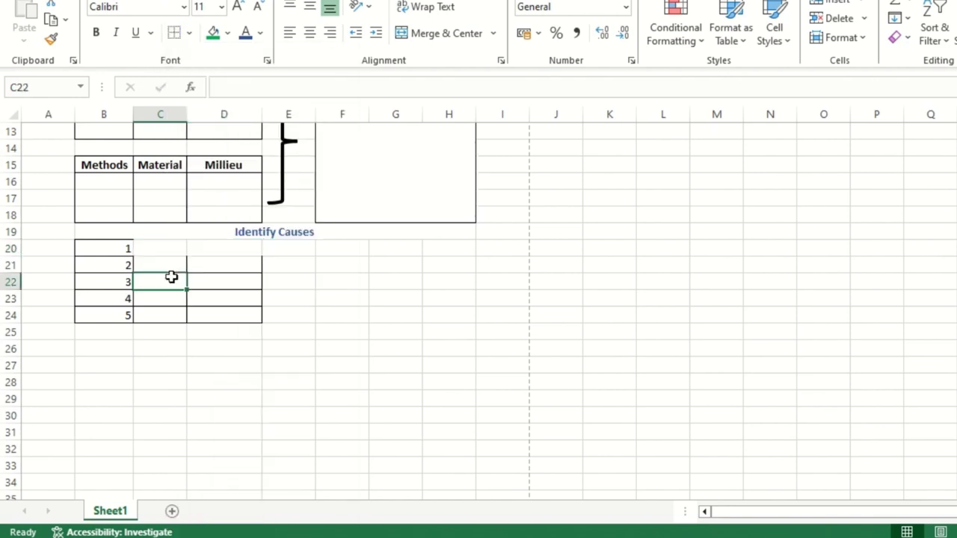
drag(171, 253, 236, 248)
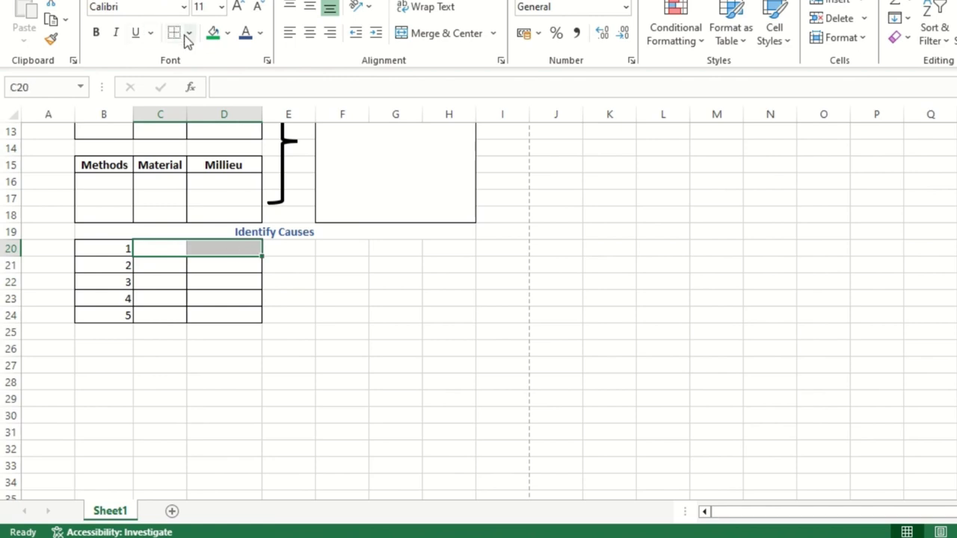
Remove the borders from C20:D24 and put an outside border around C20:D20
drag(163, 248, 214, 314)
click(217, 365)
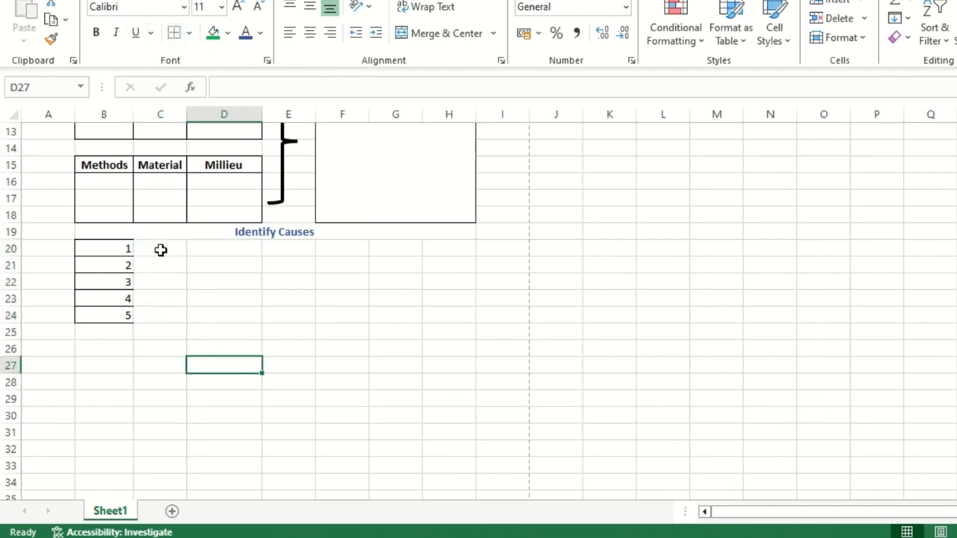
drag(160, 249, 233, 250)
click(189, 33)
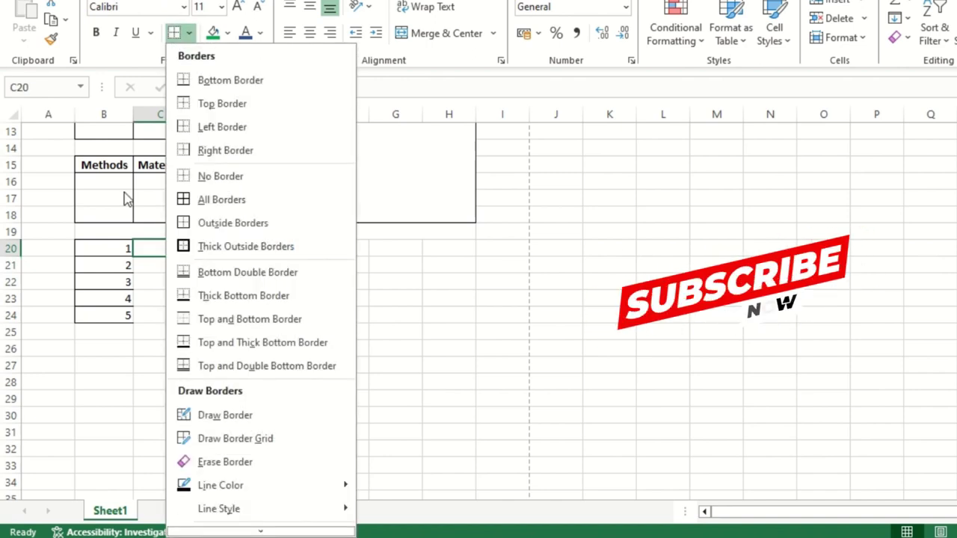
click(175, 225)
click(152, 278)
Apply a separate outside border to each of C21:D21, C22:D22, C23:D23 and C24:D24
drag(137, 265, 217, 264)
click(173, 33)
drag(162, 282, 232, 282)
click(173, 33)
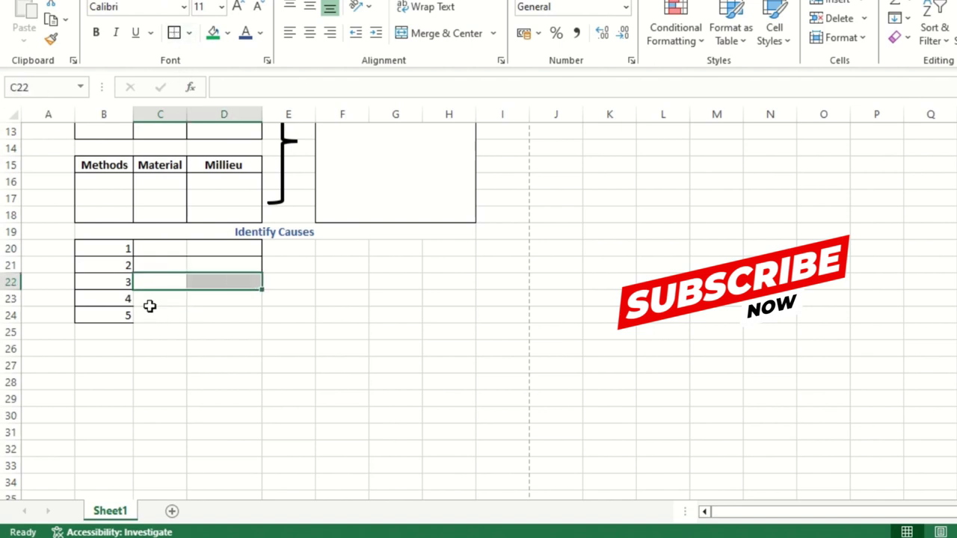
drag(150, 302, 244, 302)
click(174, 33)
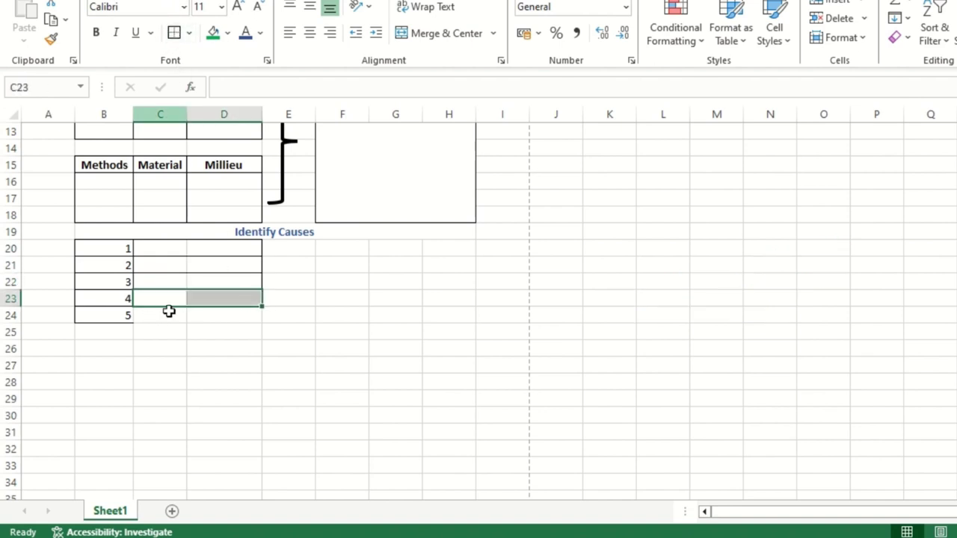
drag(156, 320, 230, 312)
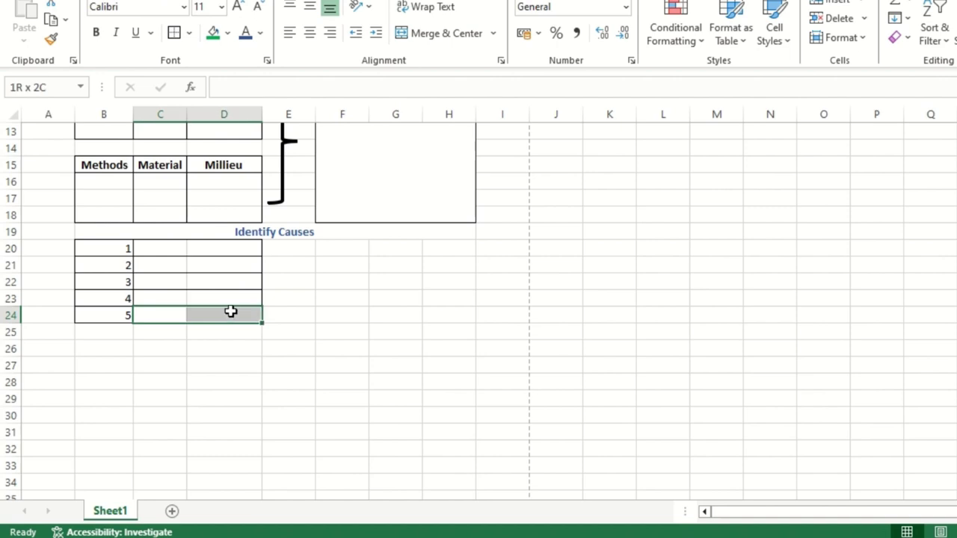
click(180, 34)
Left-align the numbers 1 to 5 in B20:B24
click(157, 278)
drag(109, 248, 122, 312)
click(290, 33)
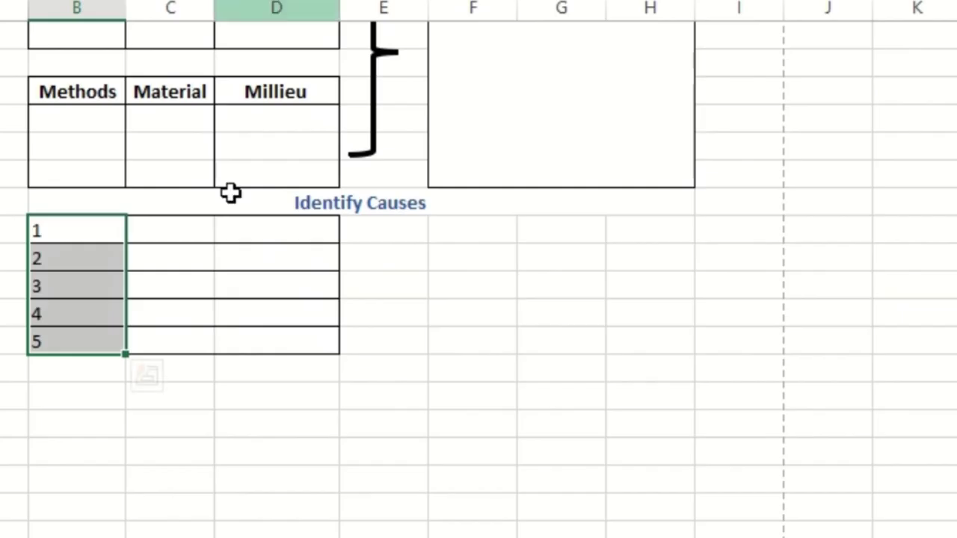
Copy the numbered block B20:D24 and paste it at F20 as a second Identify Causes table
click(160, 282)
mouse_move(94, 236)
mouse_down()
mouse_move(211, 340)
mouse_move(267, 340)
mouse_up()
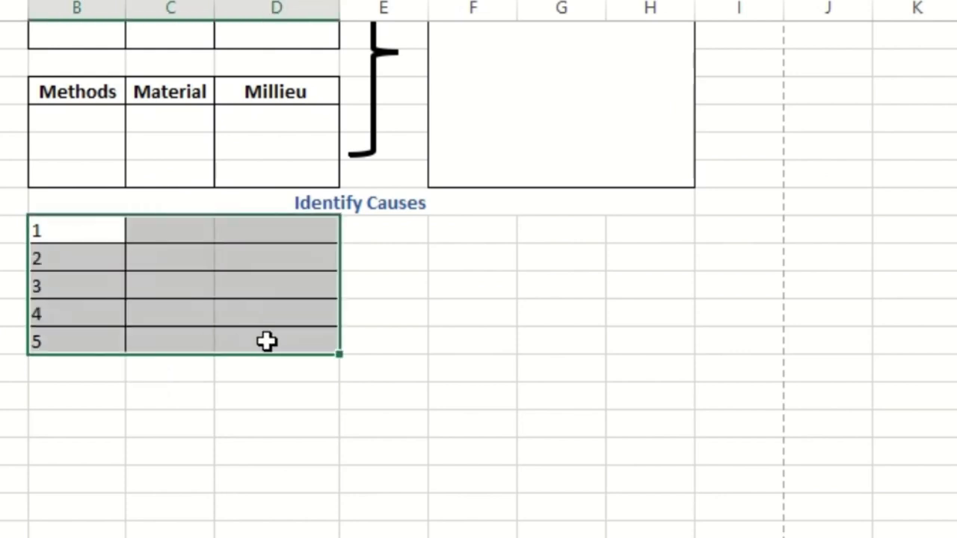
key(ctrl+c)
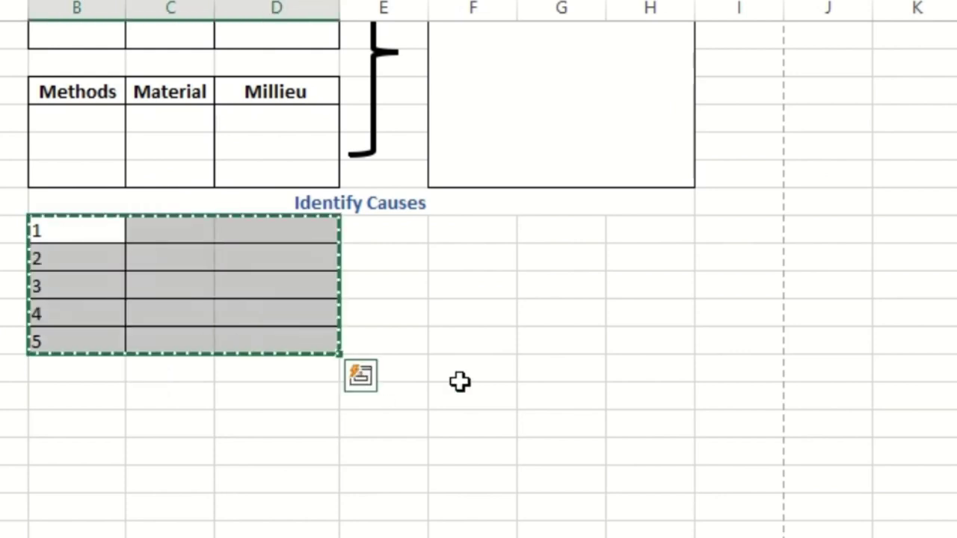
click(453, 240)
key(ctrl+v)
key(Escape)
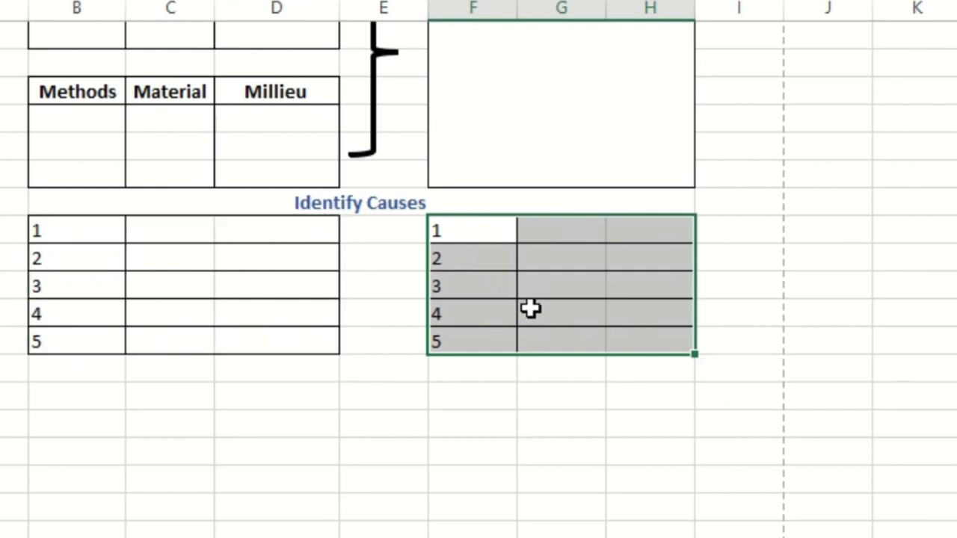
click(513, 313)
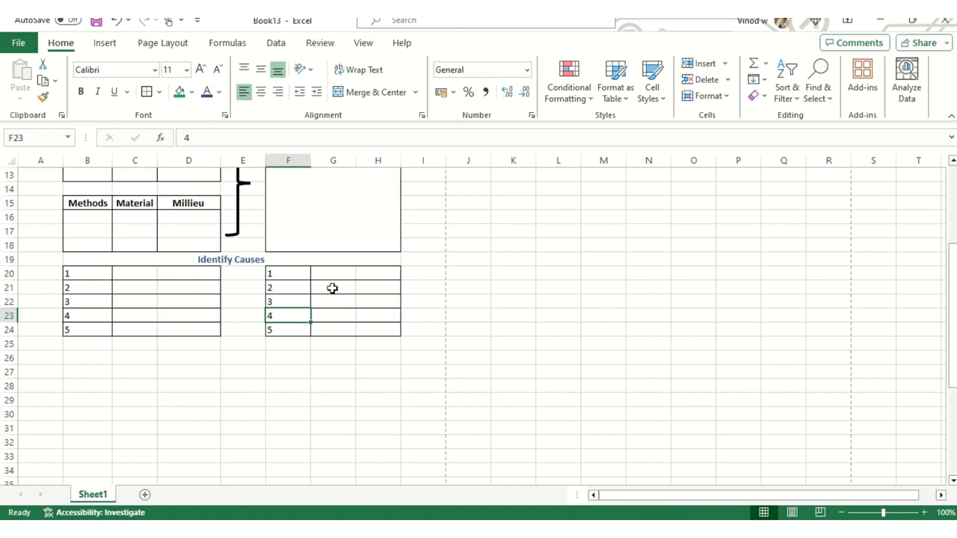
click(300, 371)
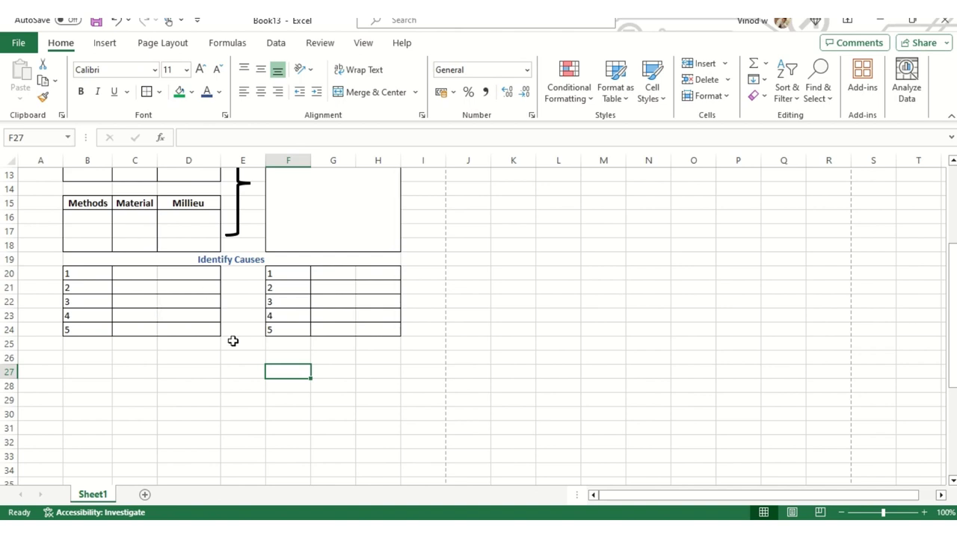
Make the numbers 1 to 5 bold in both F20:F24 and B20:B24
drag(283, 274, 285, 324)
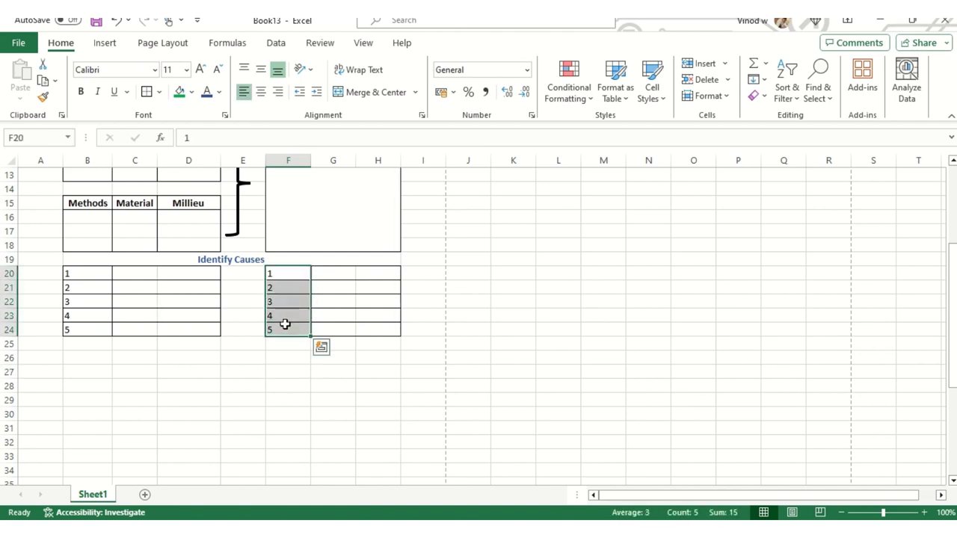
key(ctrl+b)
drag(85, 272, 91, 329)
key(ctrl+b)
click(79, 371)
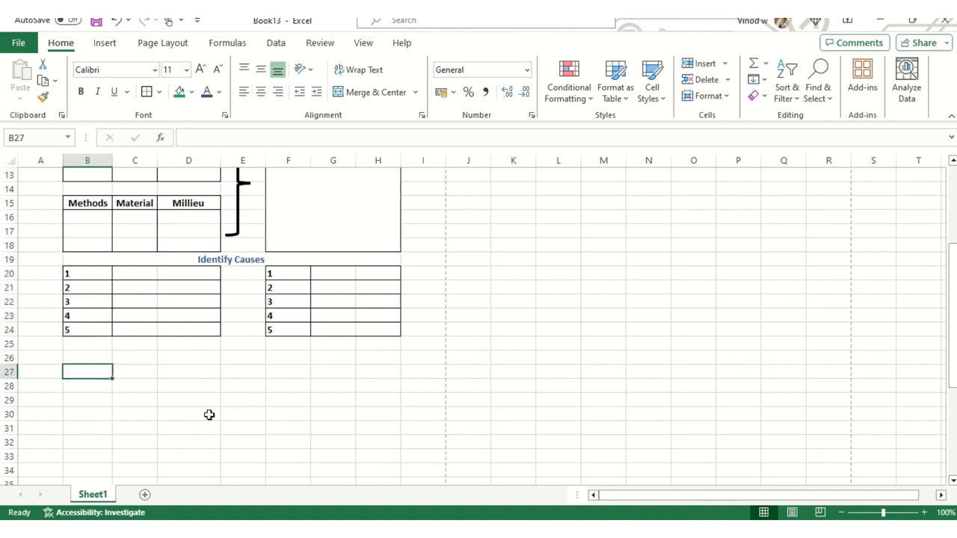
scroll(238, 404, down, 4)
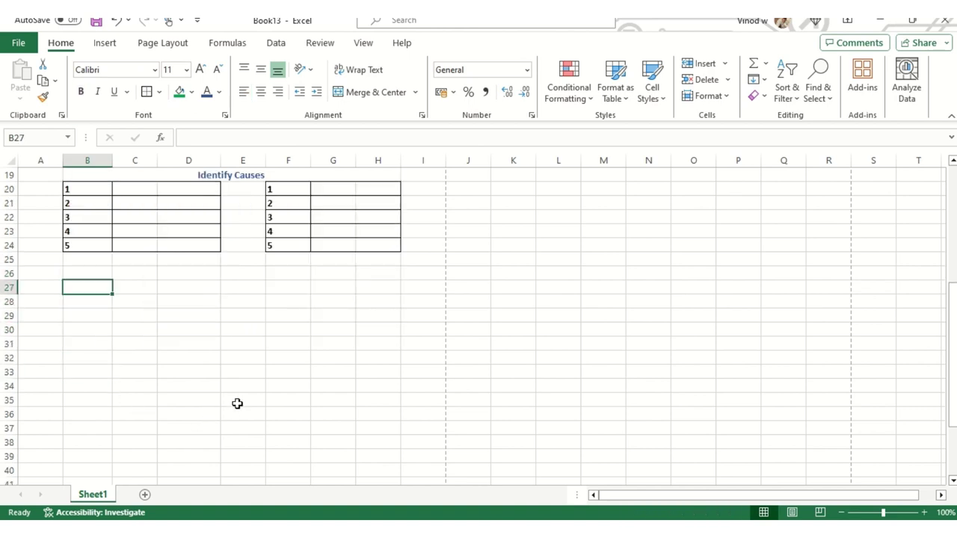
scroll(238, 407, up, 1)
scroll(239, 420, down, 1)
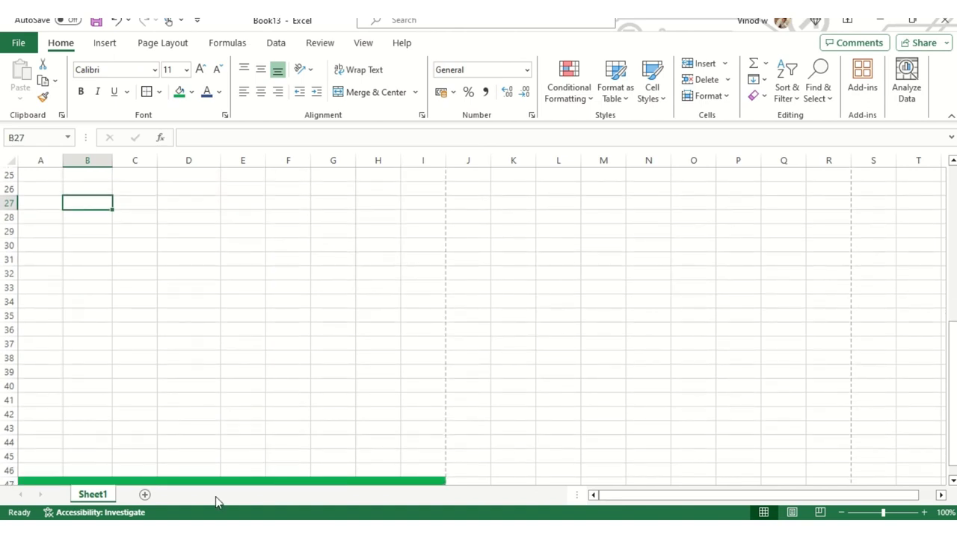
Merge and center cells B25:H25 directly below the two numbered cause tables
scroll(202, 460, up, 1)
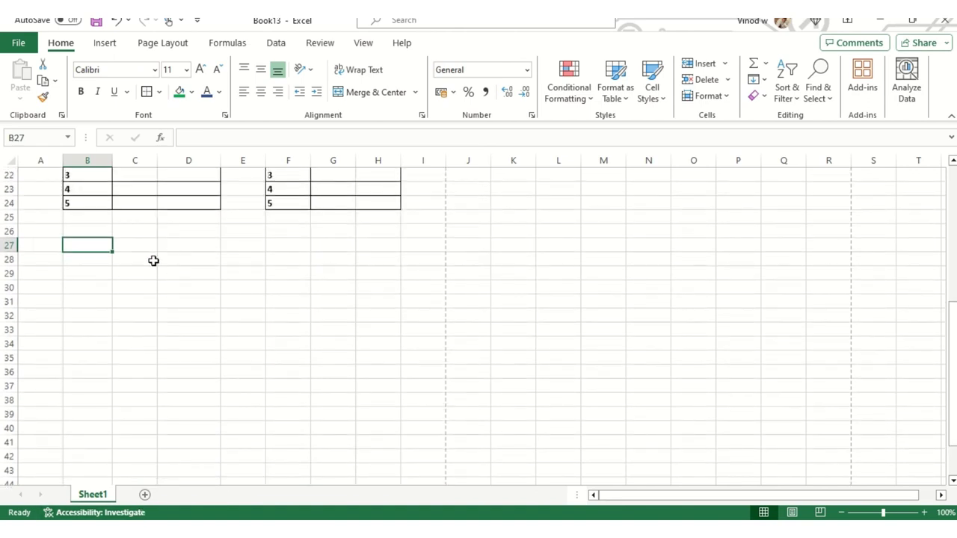
drag(105, 217, 381, 215)
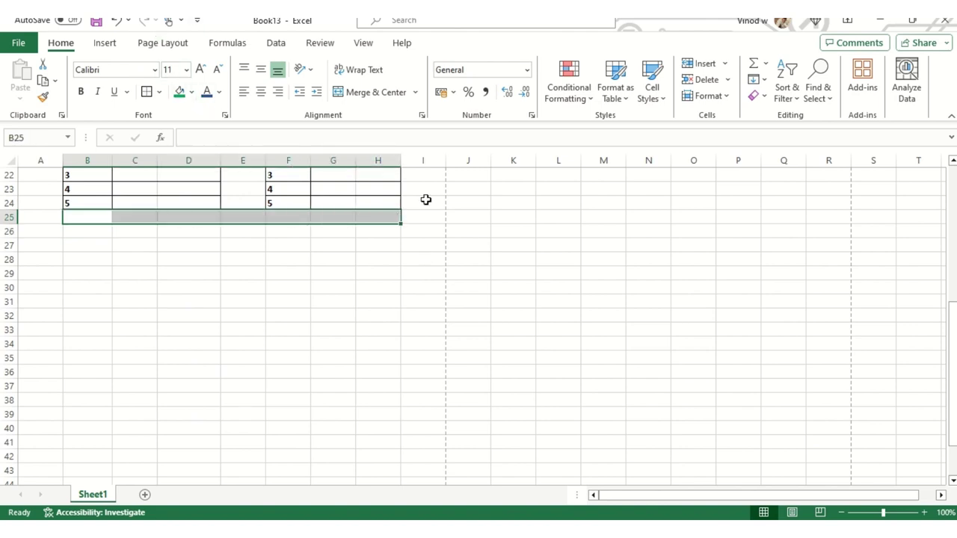
click(376, 92)
Copy the "Identify Causes" heading into merged row 25 and replace its text with "Solve Problem"
scroll(181, 231, up, 2)
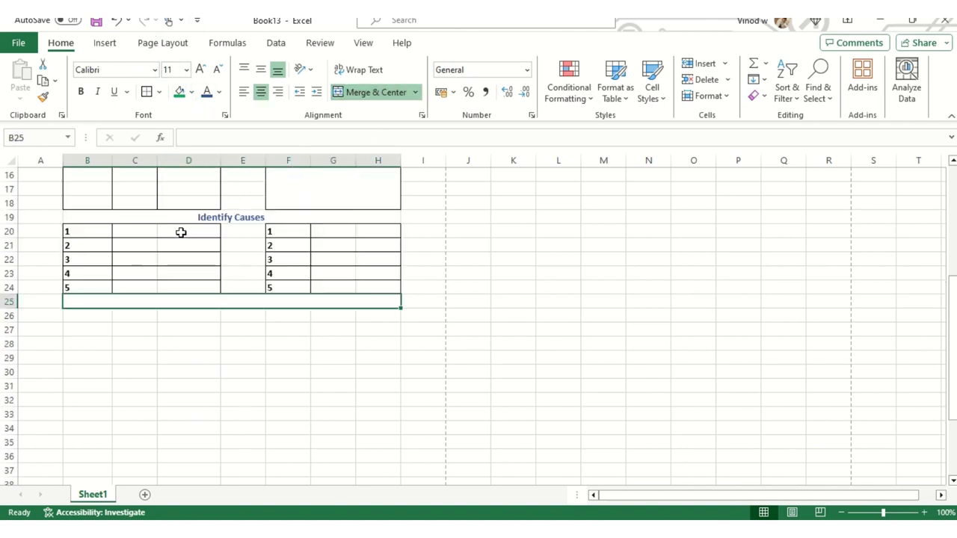
click(232, 222)
key(ctrl+c)
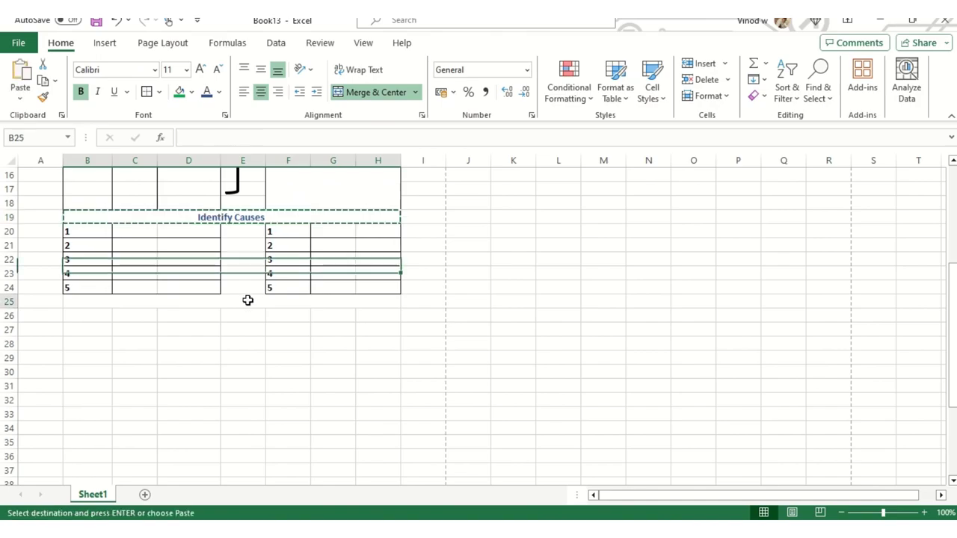
click(247, 299)
key(ctrl+v)
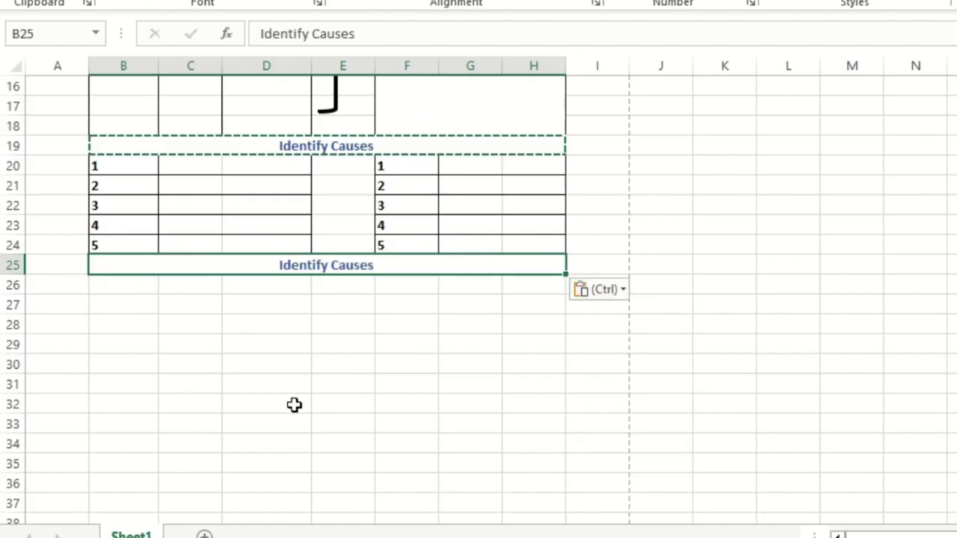
text(S)
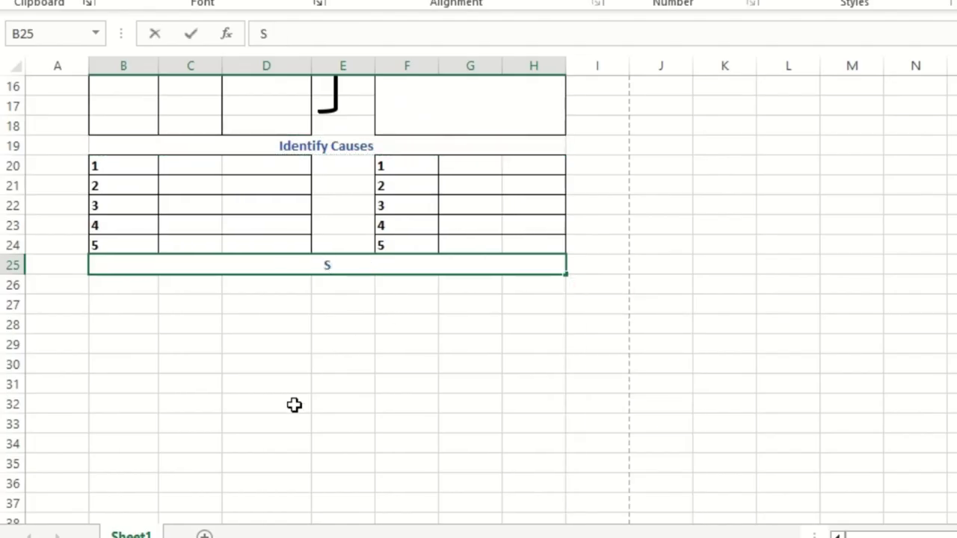
text(olve Pro)
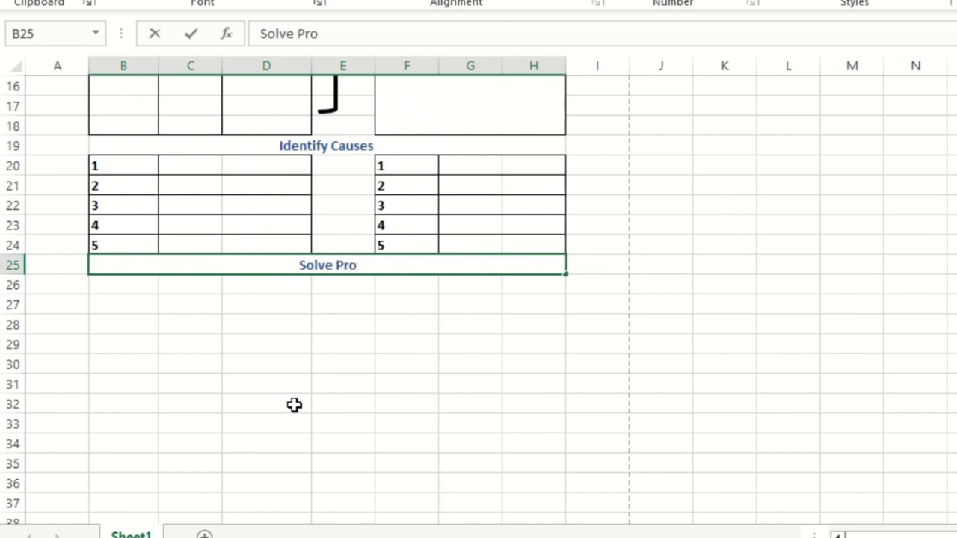
text(blem)
key(Return)
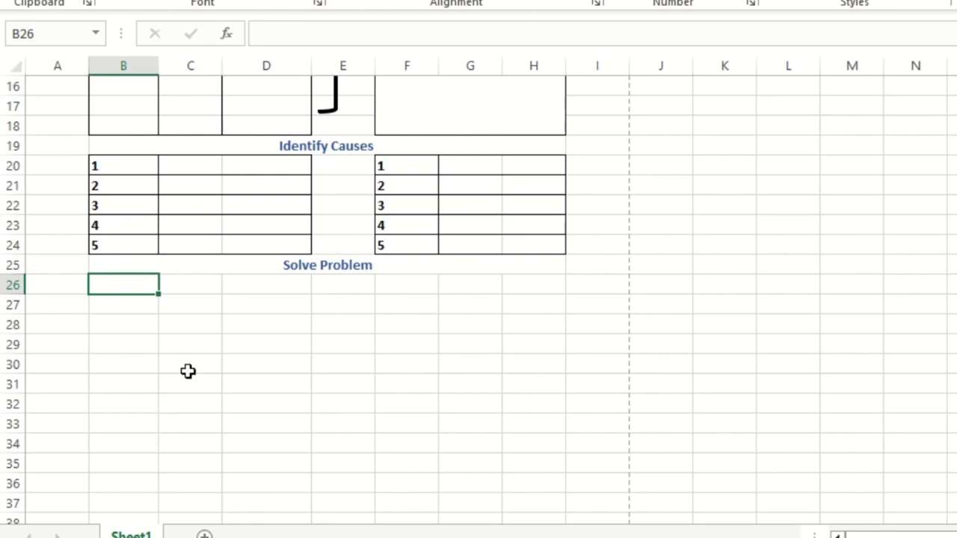
Add an outside border around B26:H34 below the "Solve Problem" heading
scroll(188, 372, down, 1)
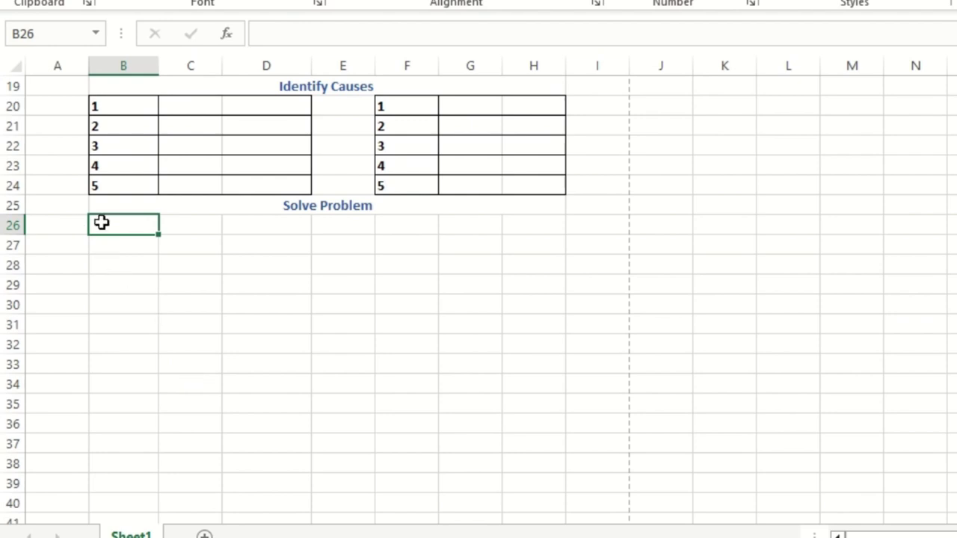
drag(100, 222, 546, 393)
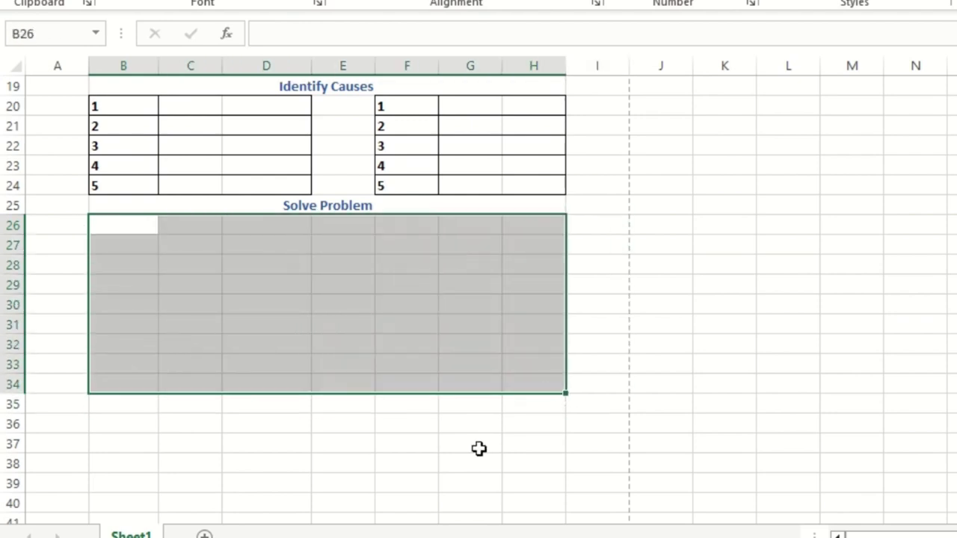
scroll(479, 446, down, 3)
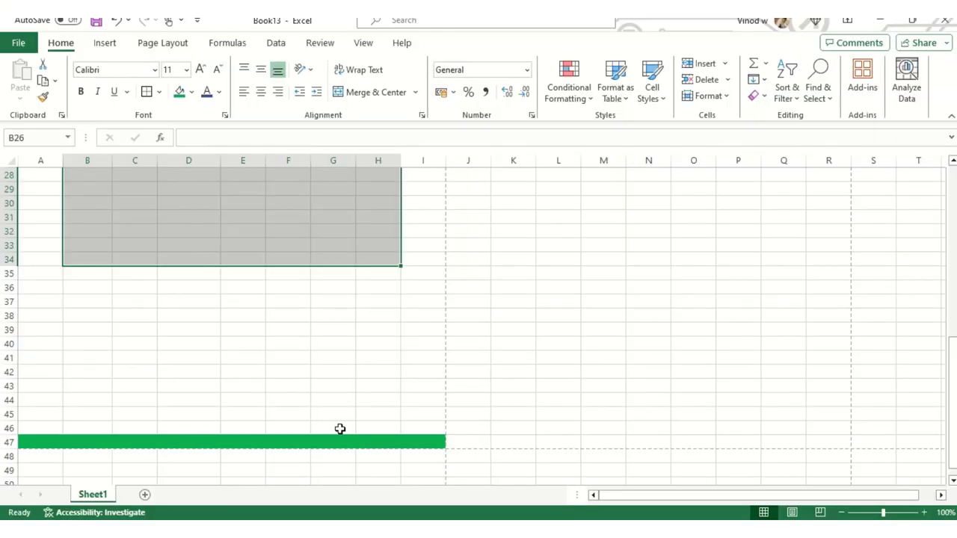
scroll(340, 428, up, 2)
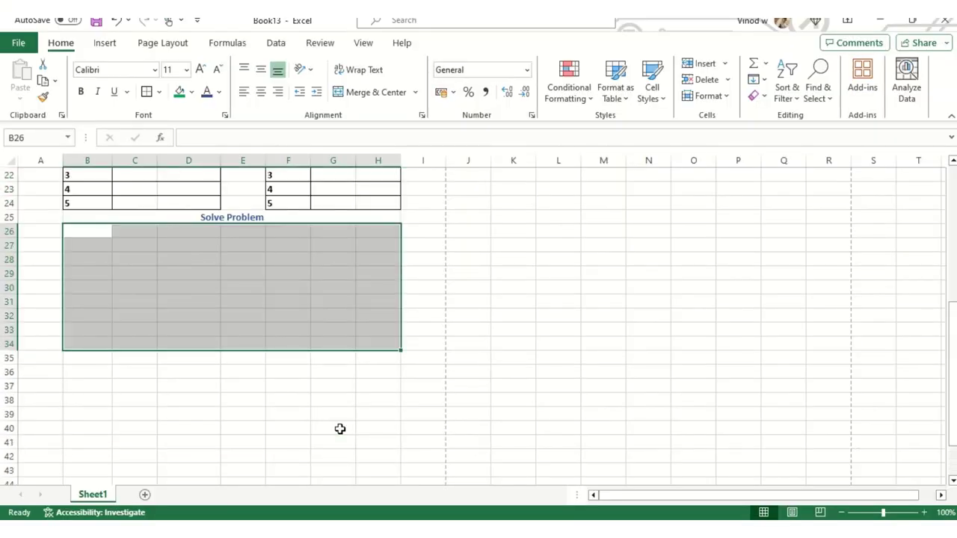
click(177, 287)
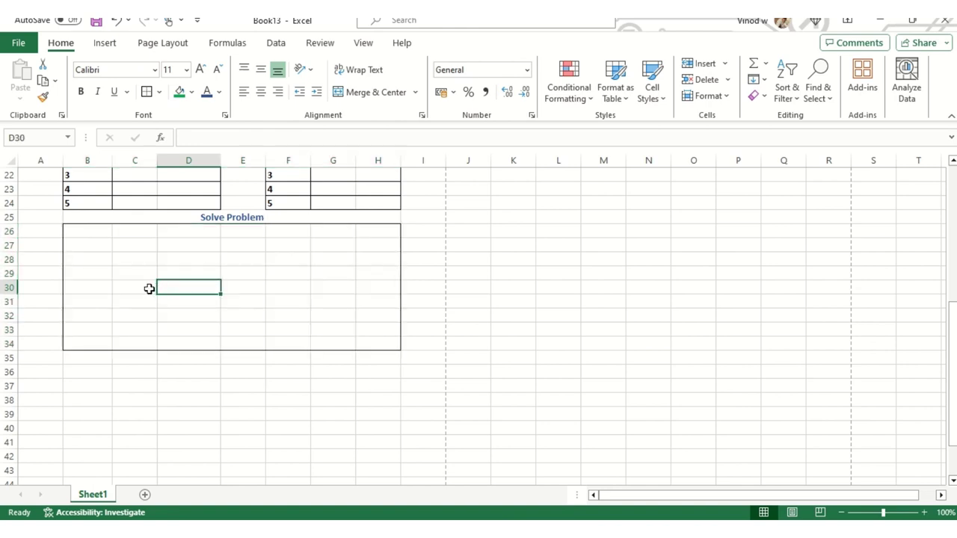
Merge and center B26:E26 and enter the column header "Action"
drag(94, 232, 242, 235)
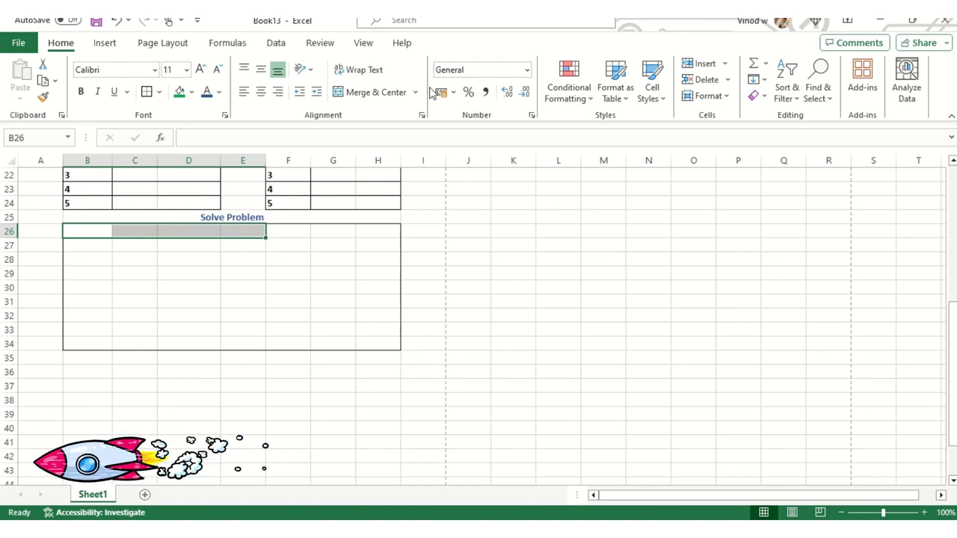
click(363, 92)
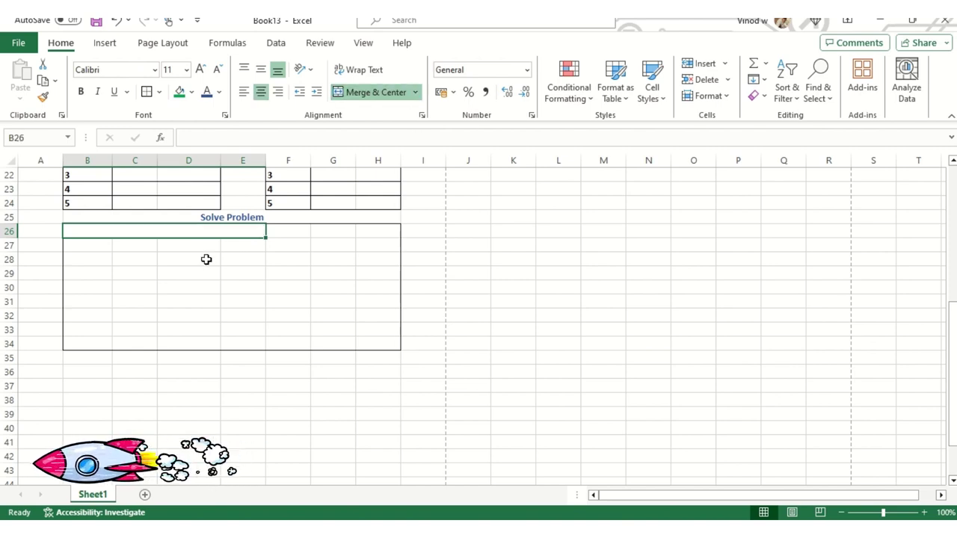
text(Action)
key(Tab)
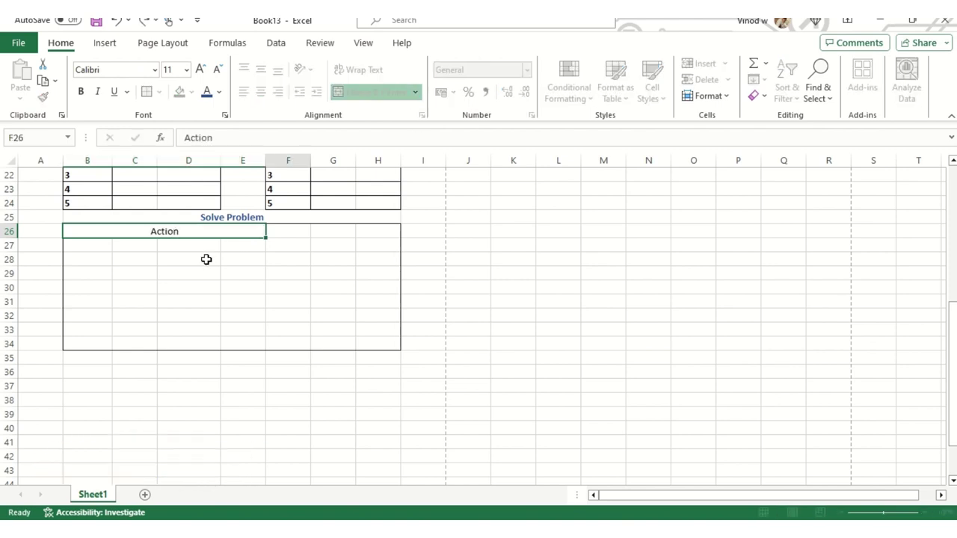
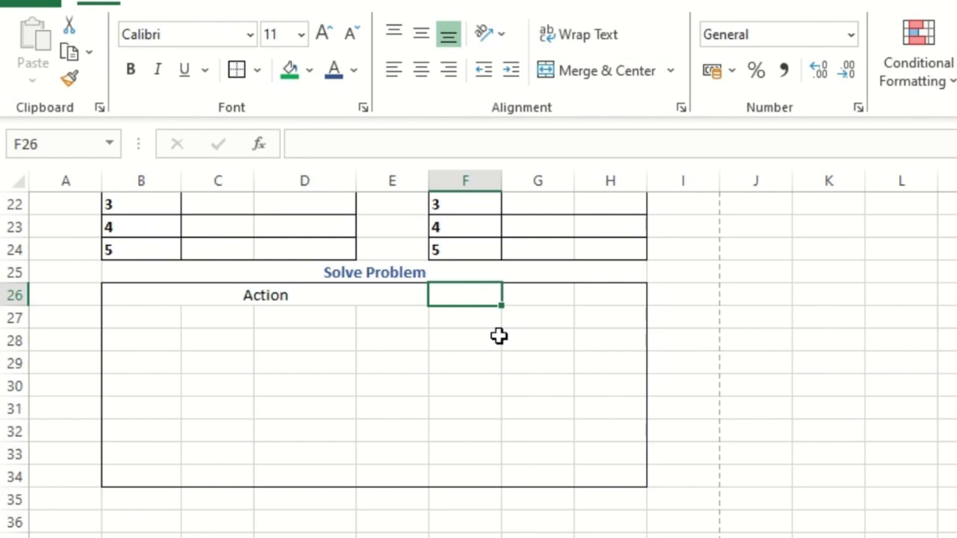
Enter the column headers "POC", "Date" and "Cadence" in F26, G26 and H26
text(POC)
key(Tab)
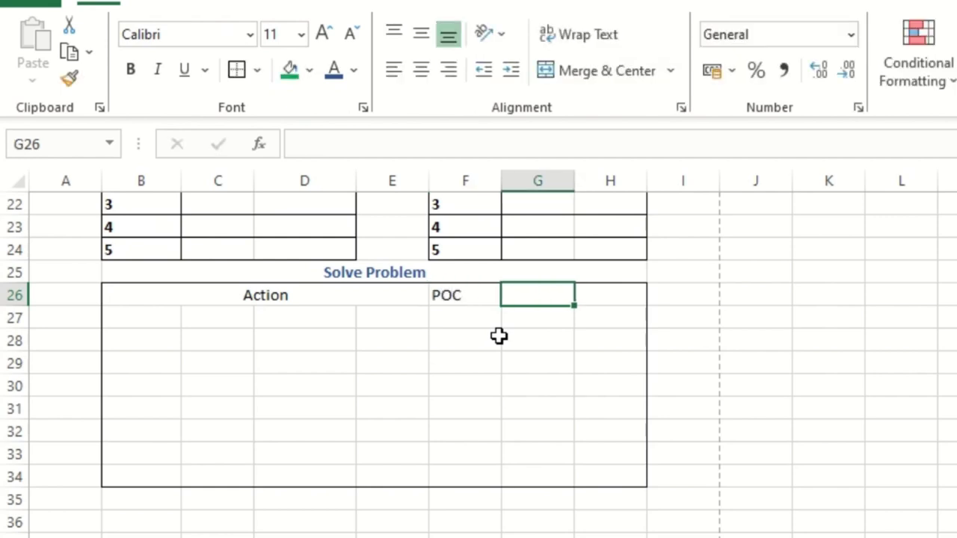
text(Date)
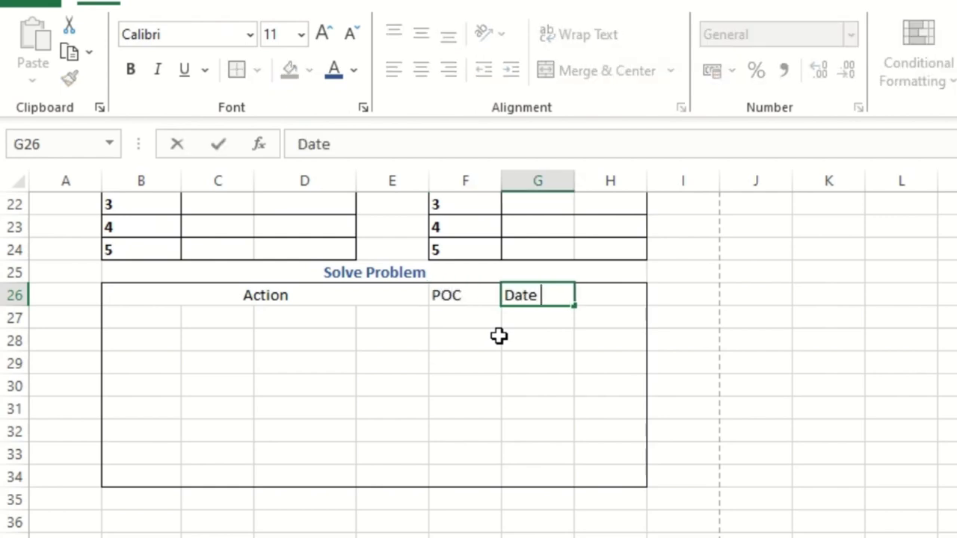
key(Tab)
text(C)
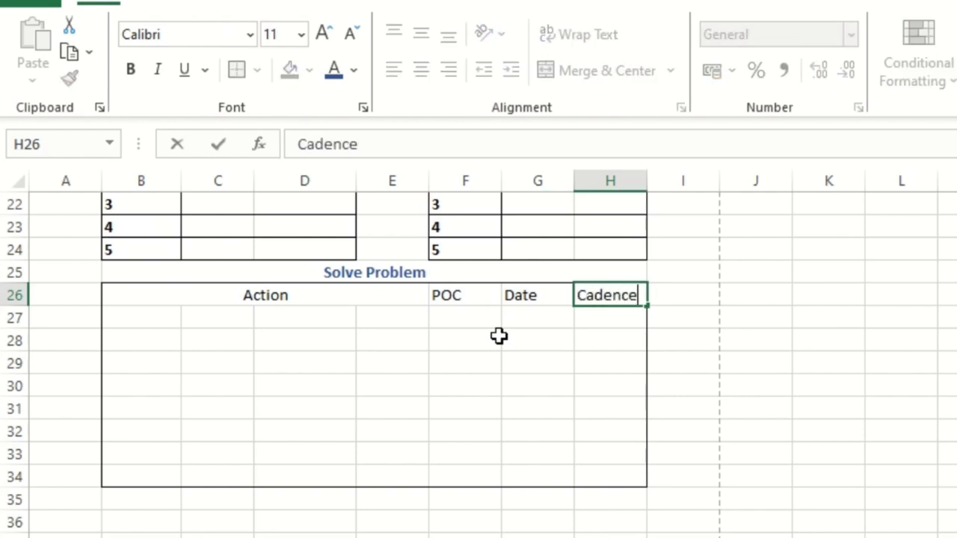
key(Return)
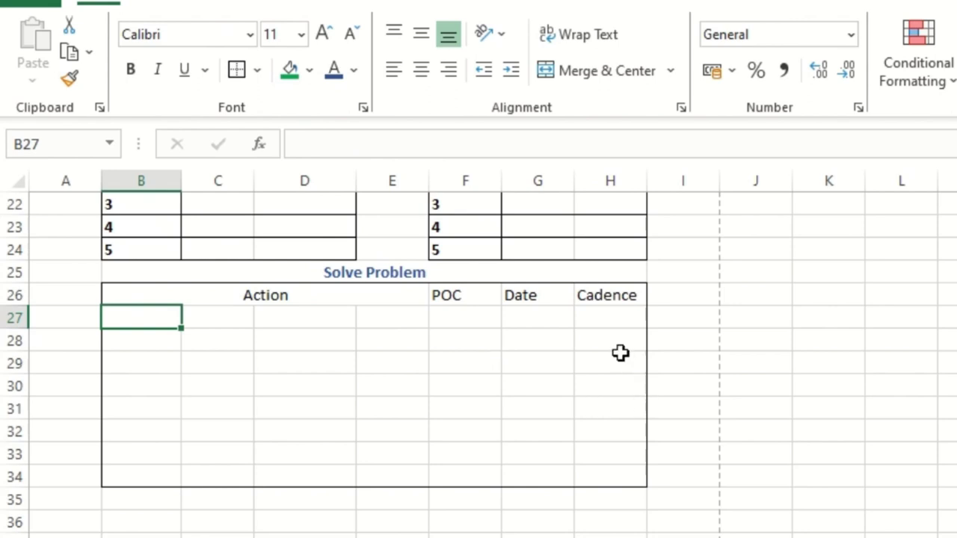
Replace the "Cadence" header in H26 with "Meeting"
click(606, 324)
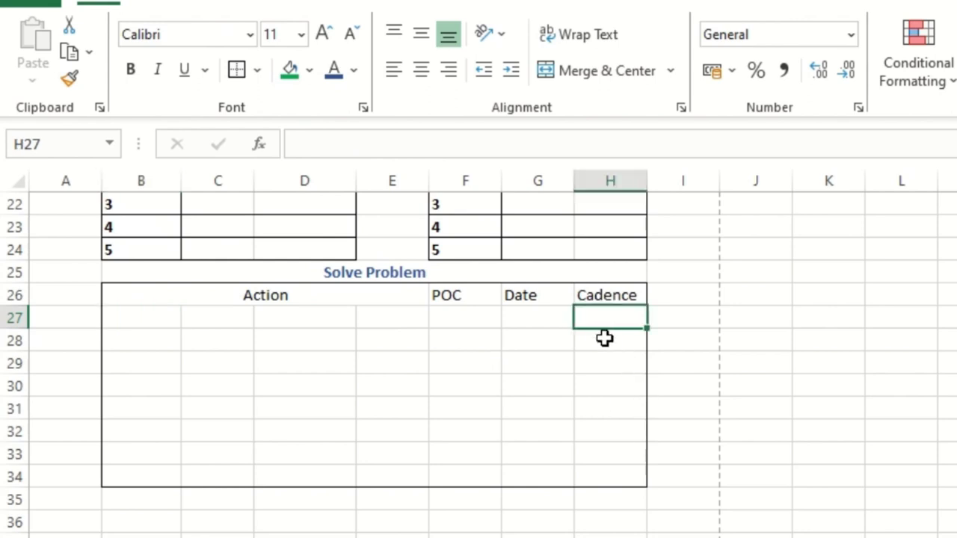
click(611, 293)
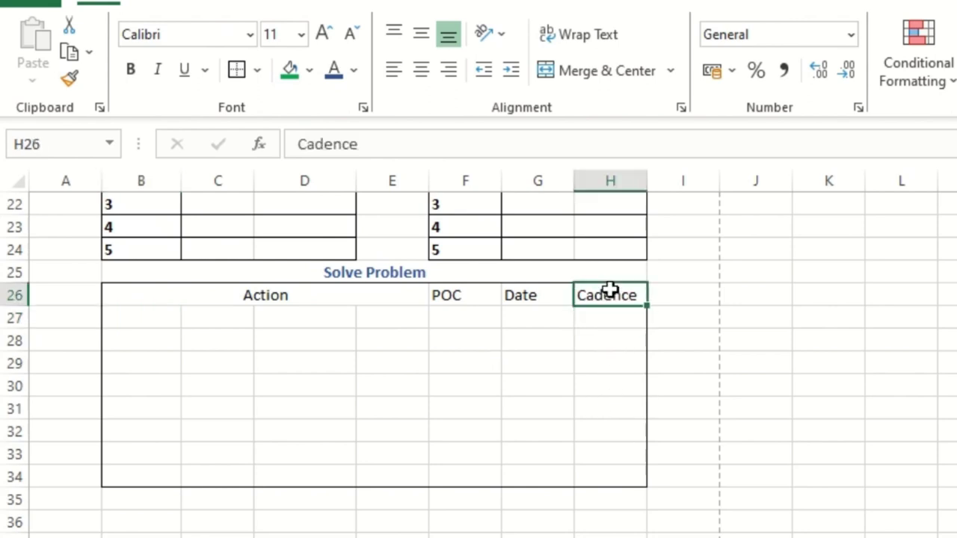
click(329, 145)
double_click(329, 146)
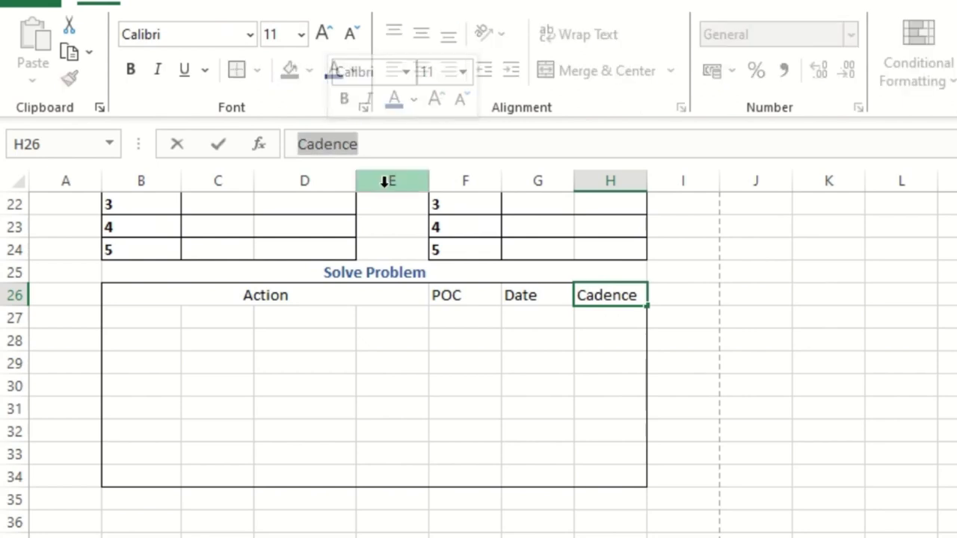
text(Meeting)
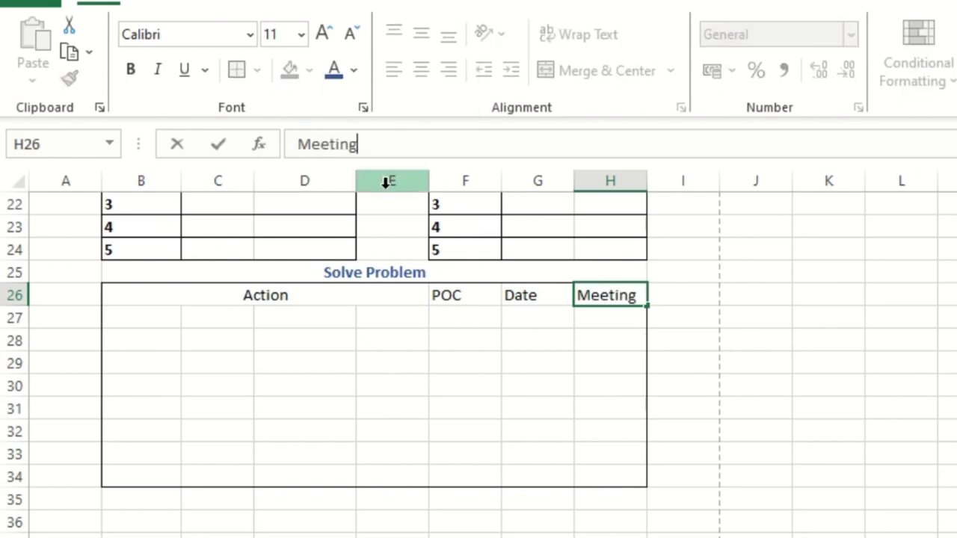
key(Return)
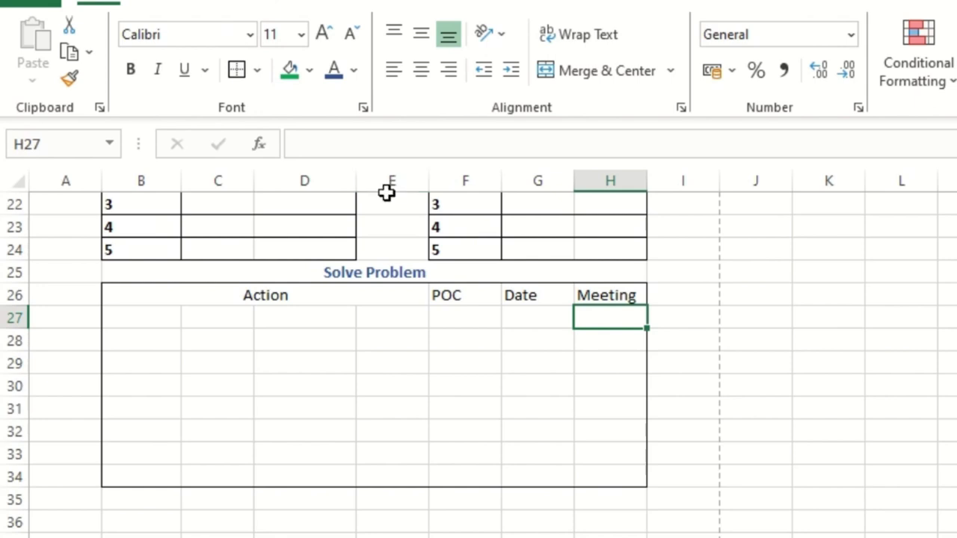
Apply all borders to F26:H34, covering the POC, Date and Meeting columns
drag(474, 292, 604, 476)
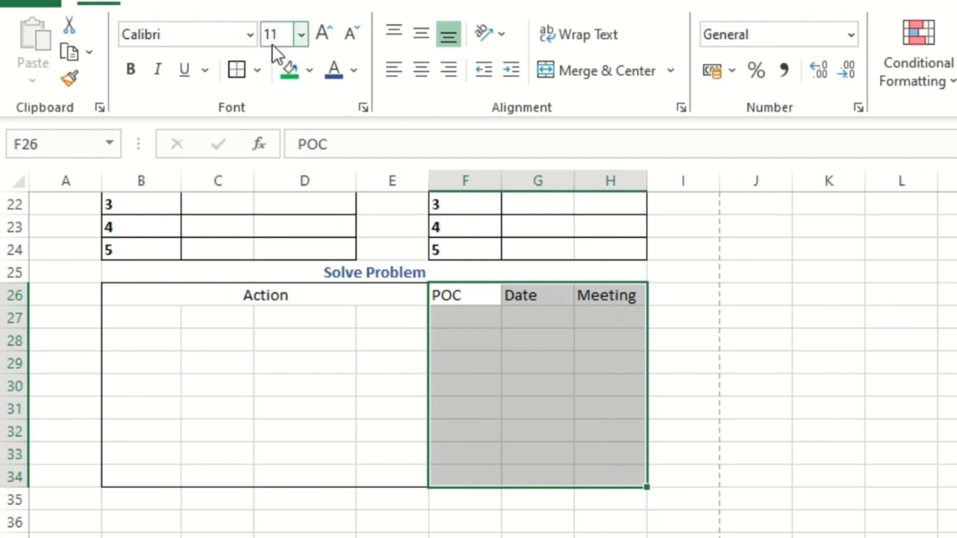
click(257, 69)
click(312, 301)
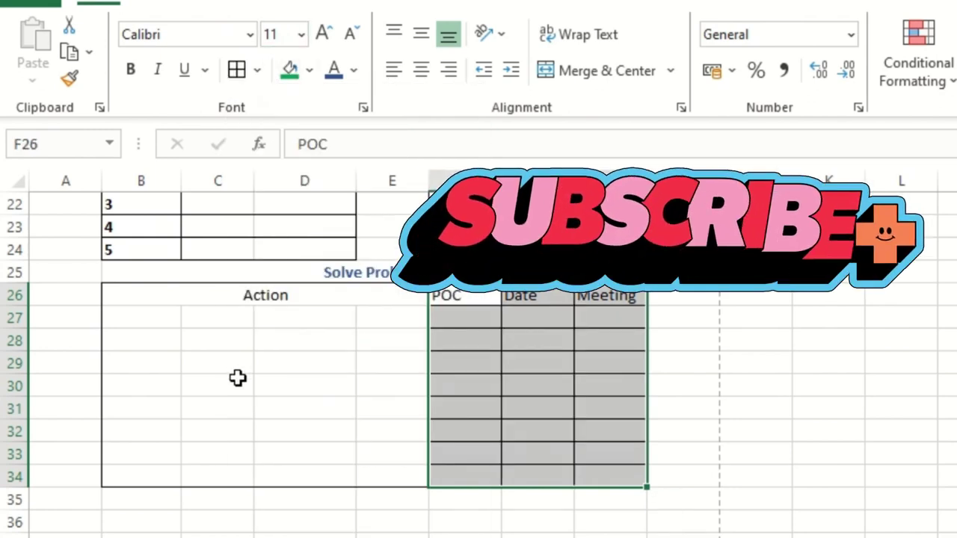
click(471, 363)
click(201, 299)
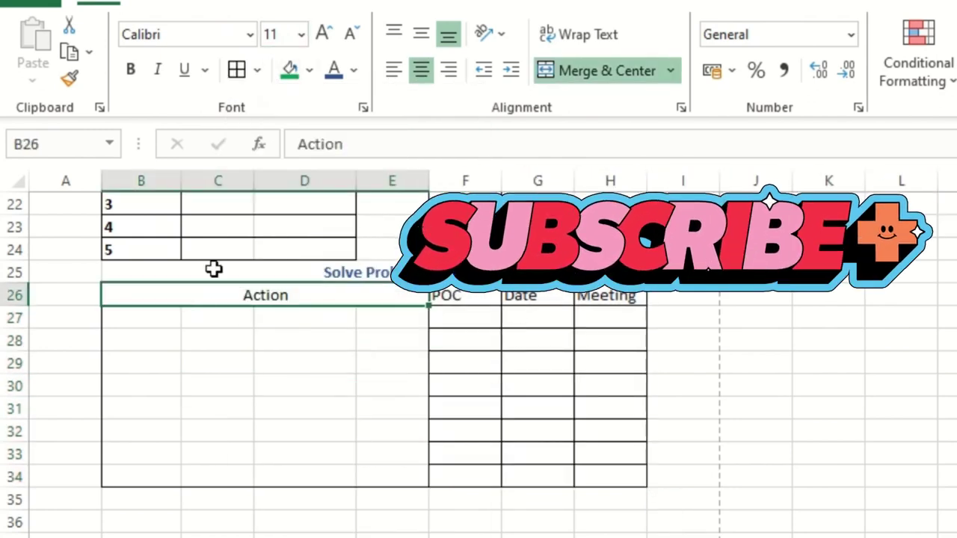
click(297, 386)
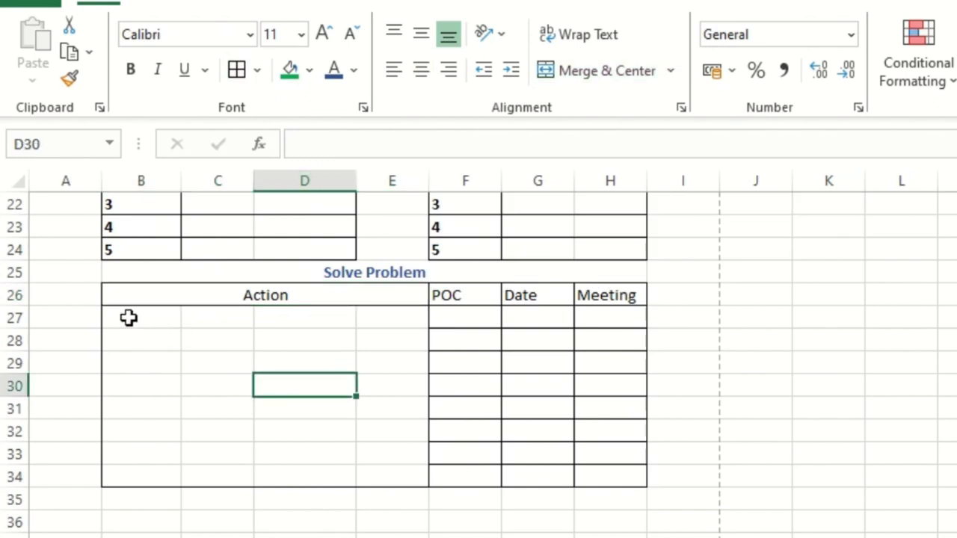
Apply outside borders to each Action row separately, from B27:E27 down to B33:E33
drag(128, 318, 393, 317)
click(257, 70)
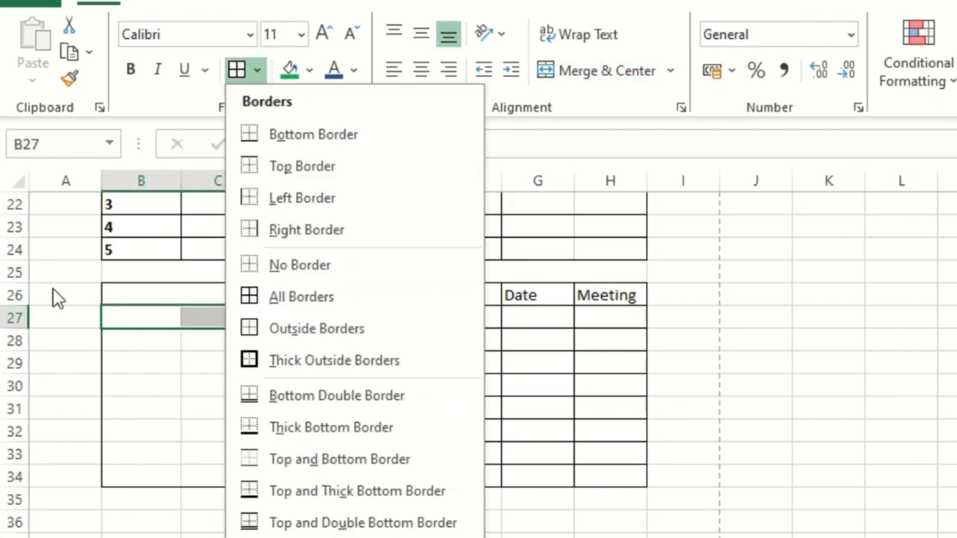
click(293, 333)
drag(147, 346, 377, 341)
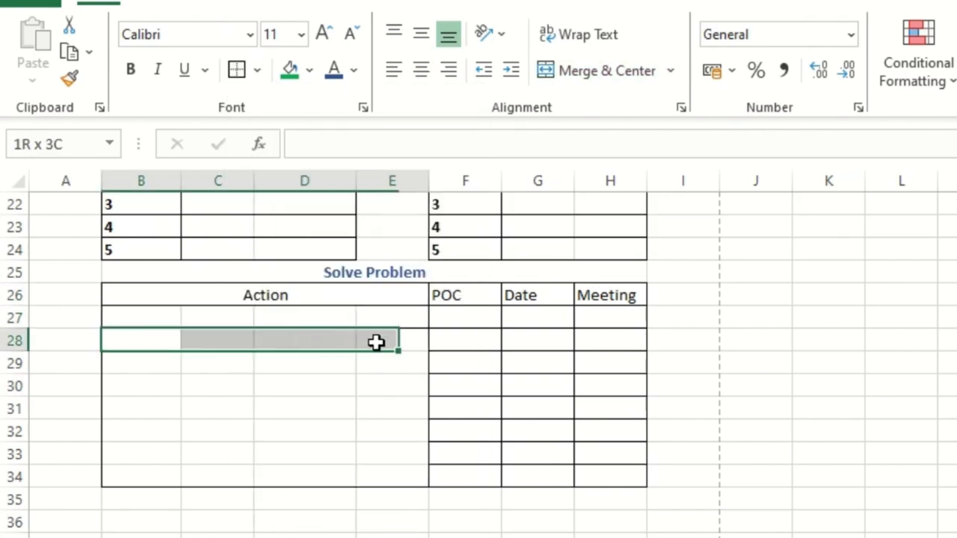
click(236, 69)
drag(152, 363, 397, 366)
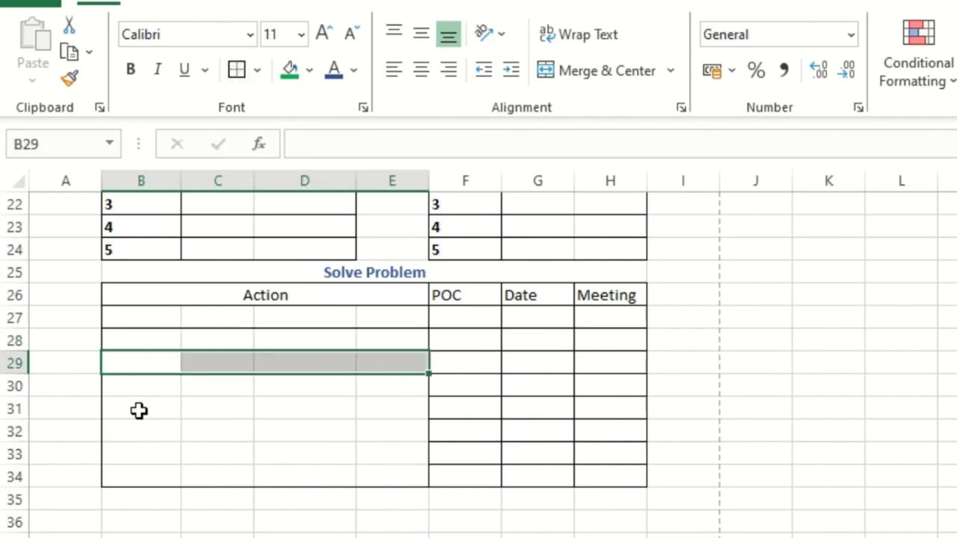
drag(143, 386, 389, 384)
click(235, 72)
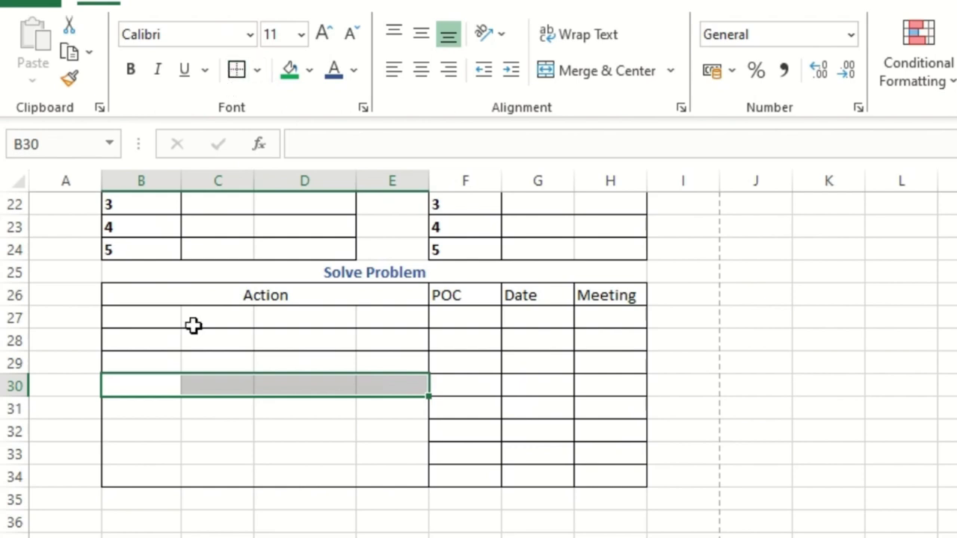
drag(148, 403, 374, 404)
click(240, 70)
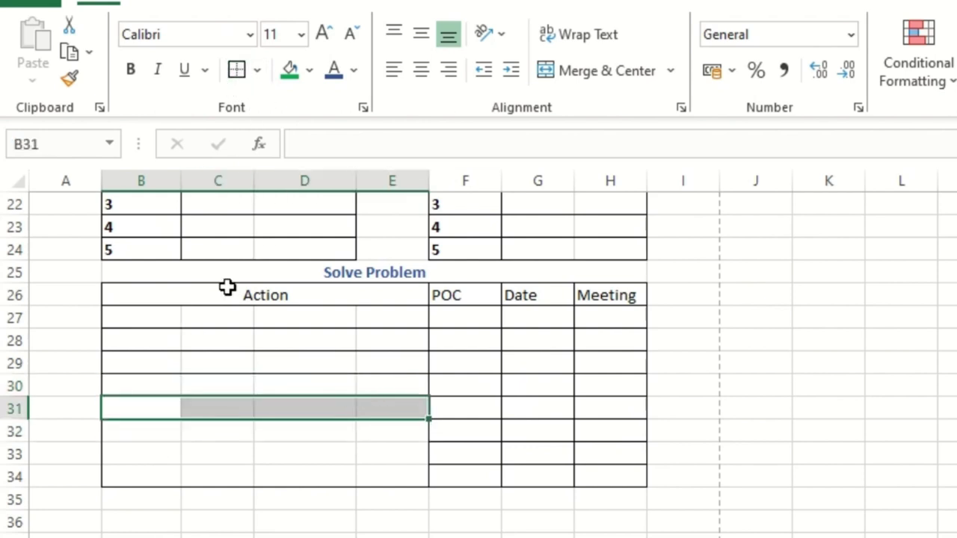
drag(158, 438, 400, 431)
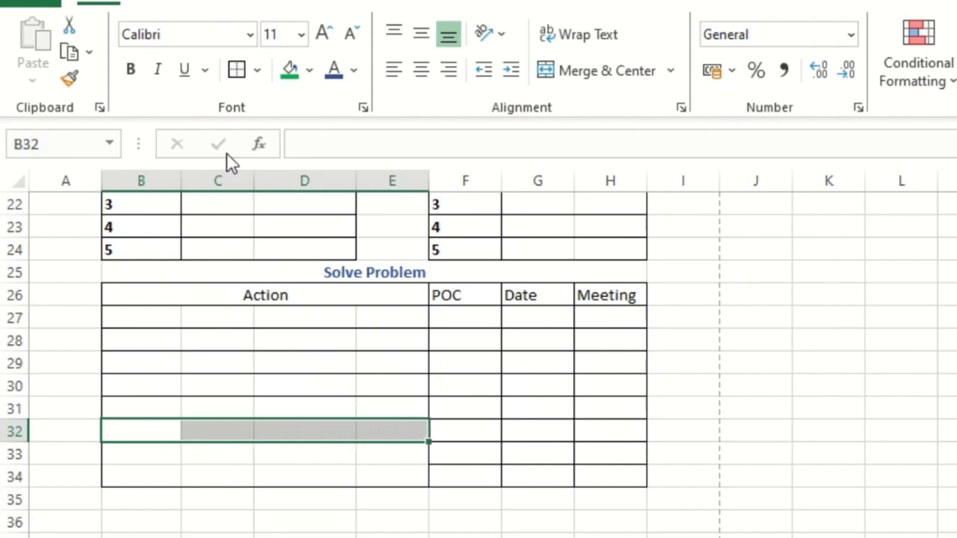
click(237, 70)
drag(162, 453, 386, 452)
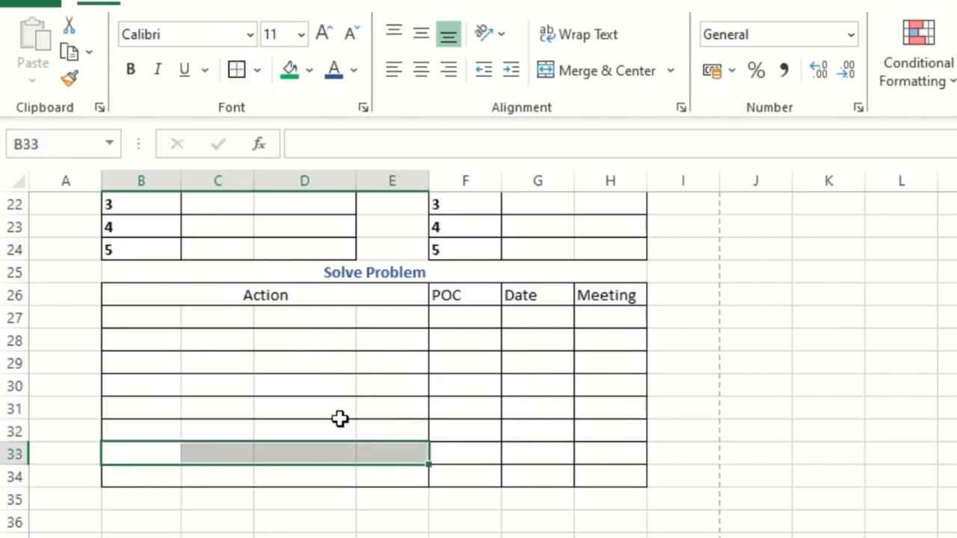
click(237, 70)
click(694, 427)
click(538, 536)
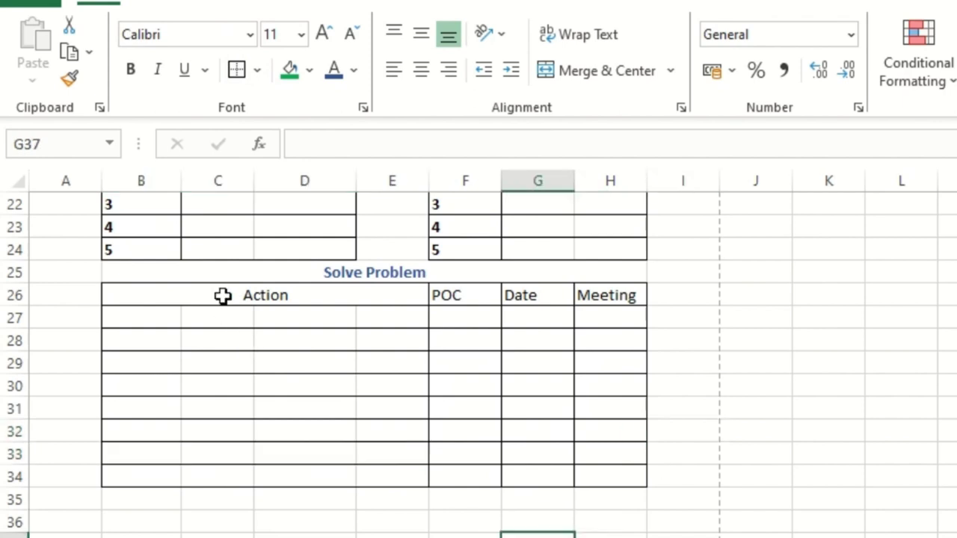
Make the Action, POC, Date and Meeting headers in row 26 bold
drag(222, 297, 614, 299)
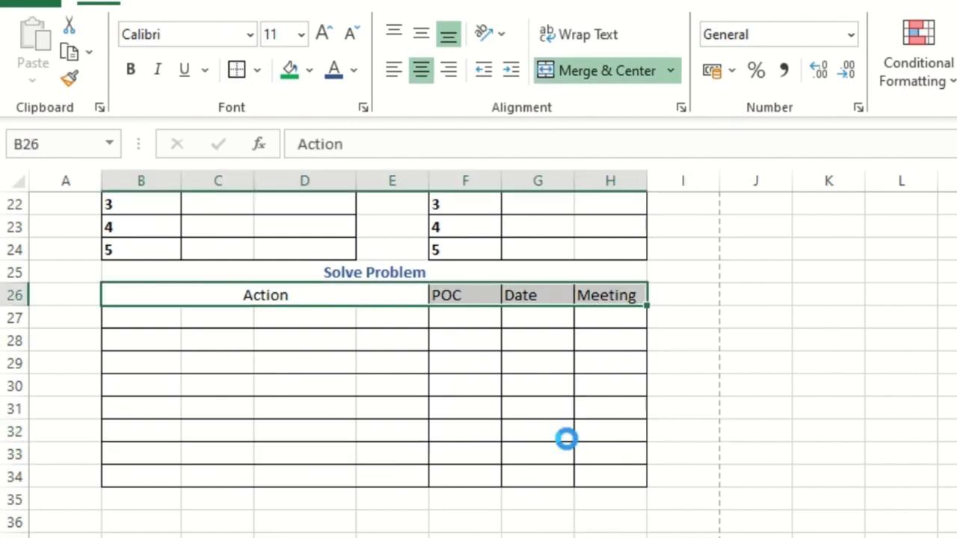
key(ctrl+b)
click(506, 449)
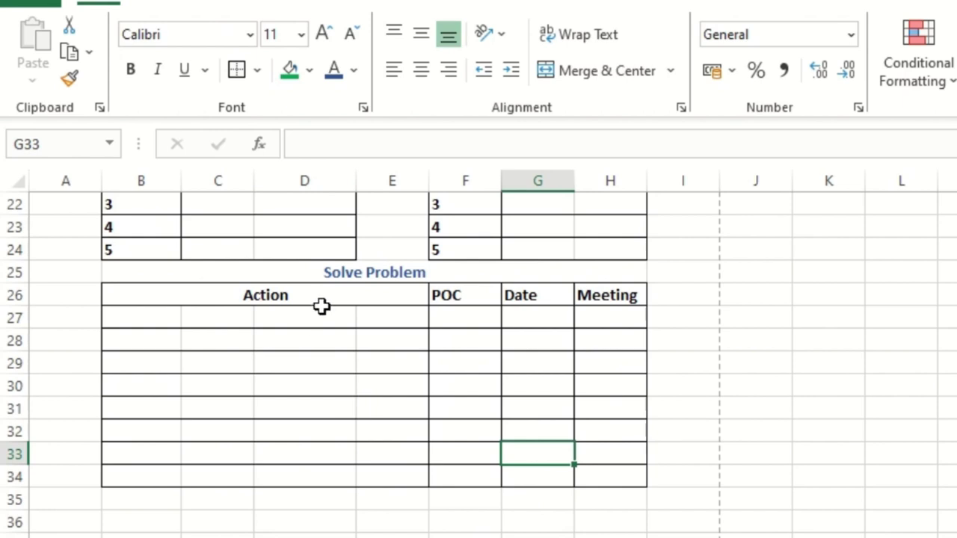
Center the Action, POC, Date and Meeting headers in row 26 both vertically and horizontally
drag(326, 299, 606, 296)
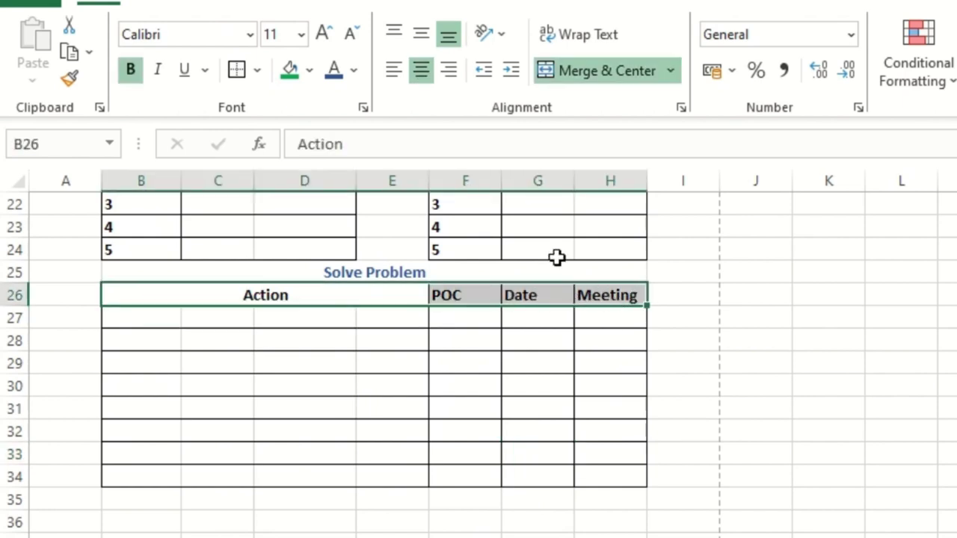
click(421, 34)
click(420, 69)
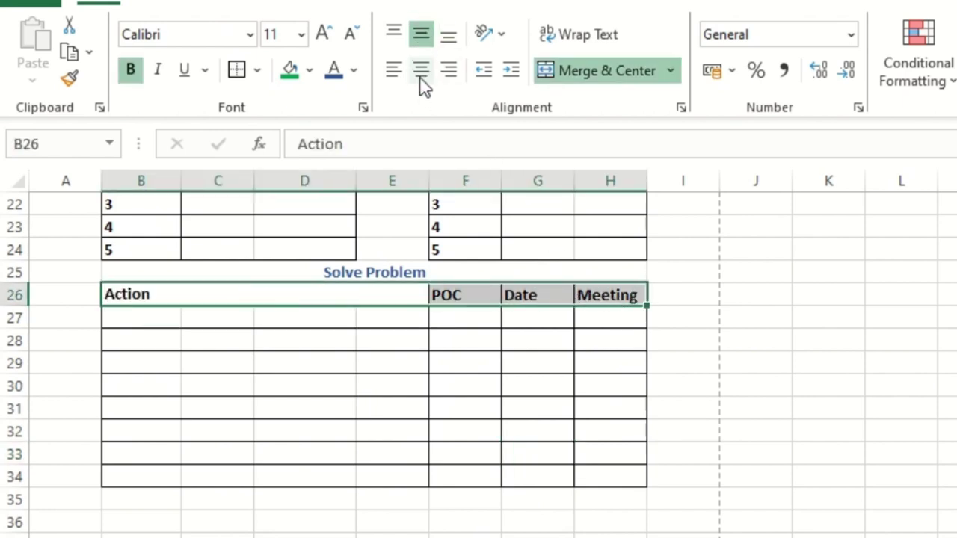
click(421, 70)
click(530, 487)
click(479, 407)
Review the form from the title through the Describe, Analyze, Identify Causes and Solve Problem sections
scroll(487, 487, up, 7)
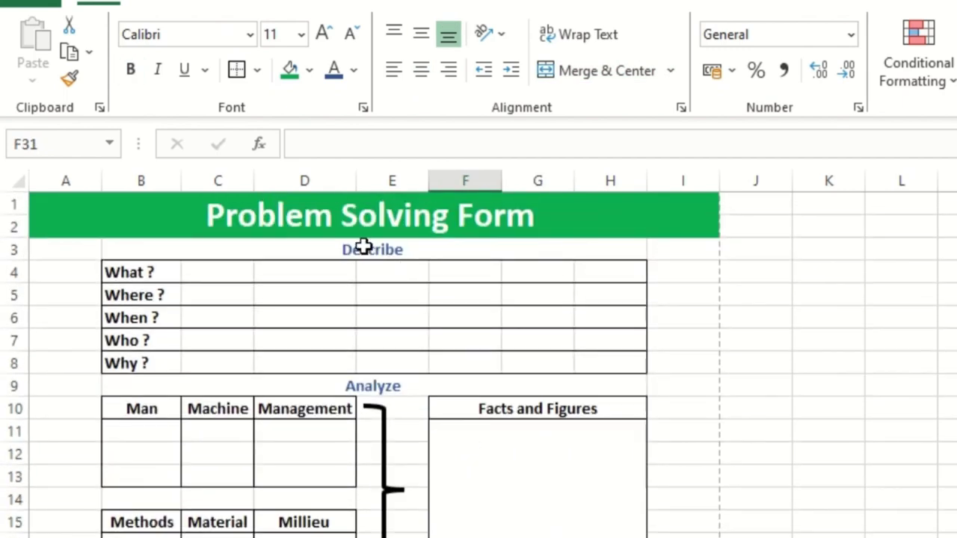
click(410, 219)
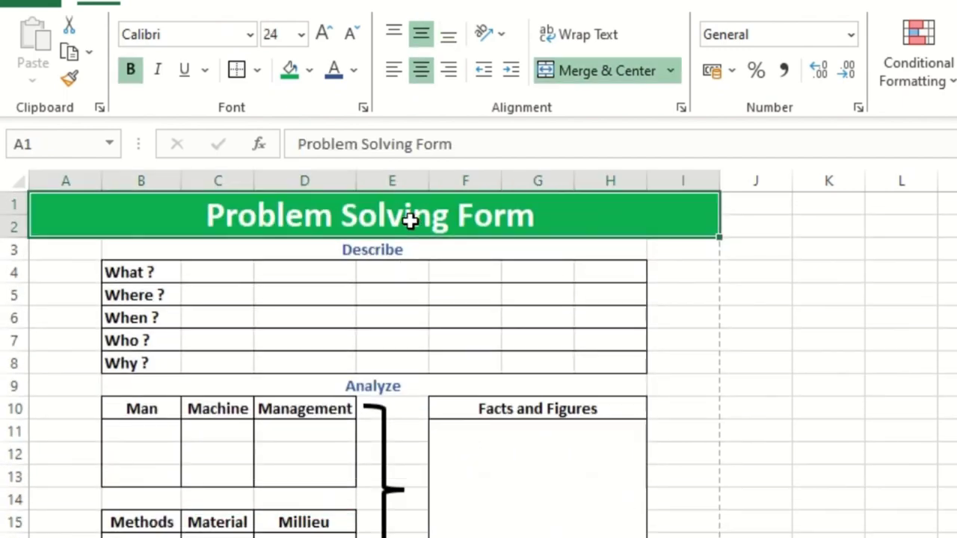
click(388, 254)
click(425, 492)
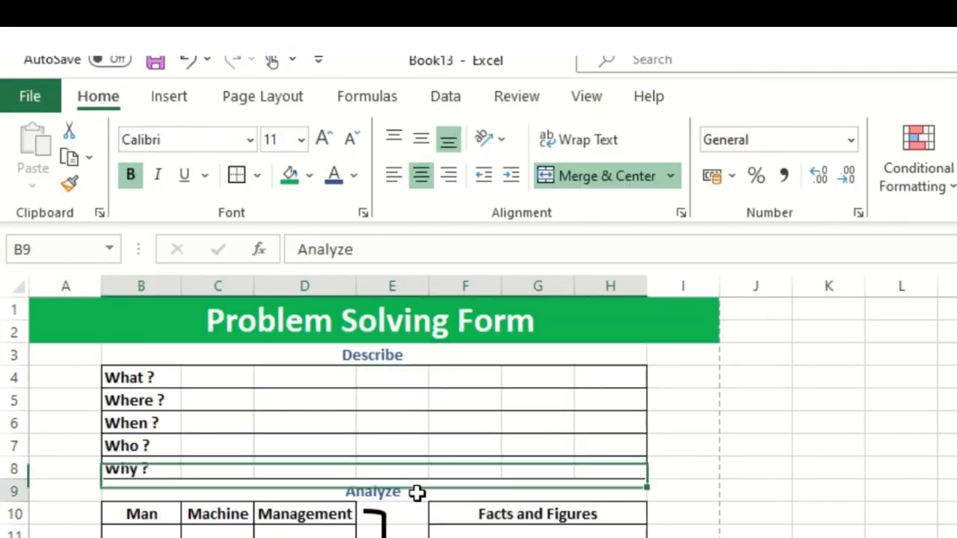
scroll(404, 511, down, 2)
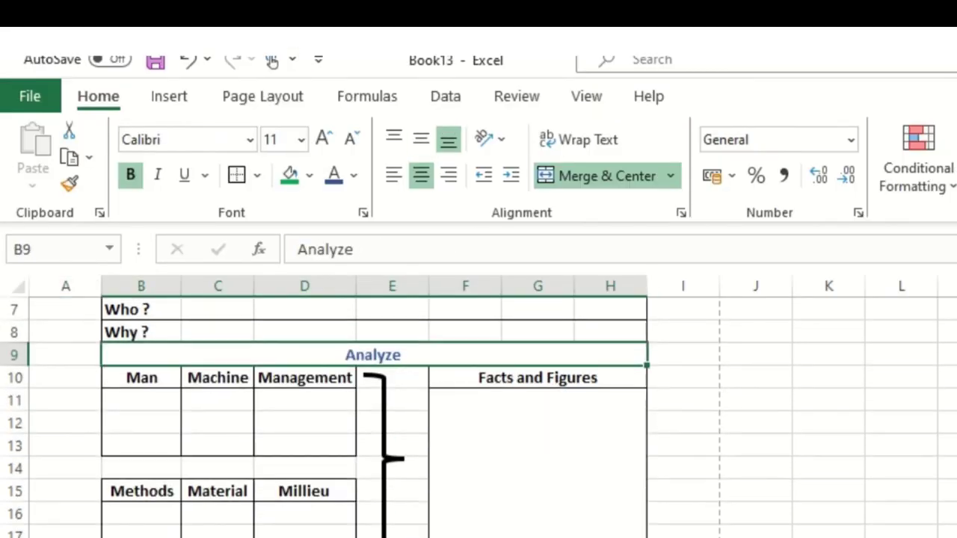
click(392, 536)
scroll(392, 419, down, 2)
click(374, 535)
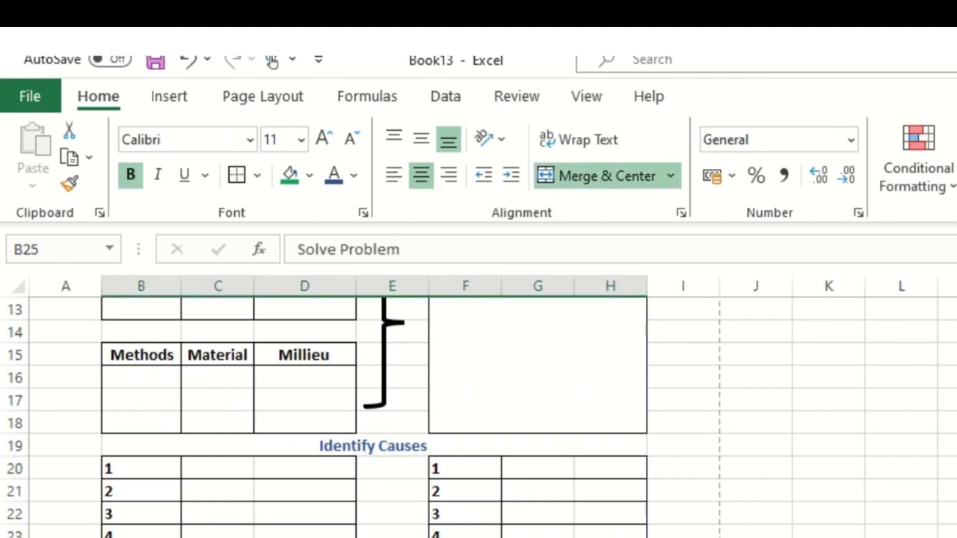
scroll(374, 418, down, 3)
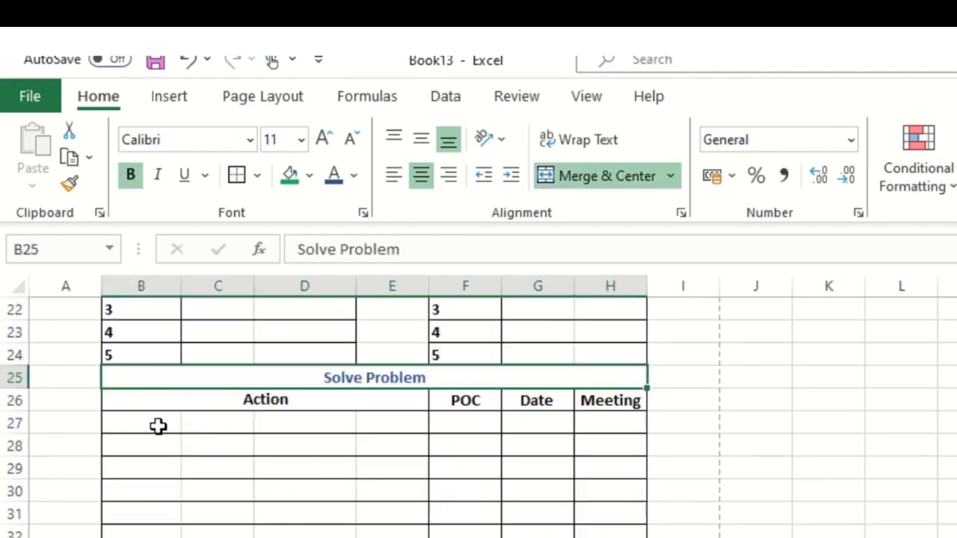
drag(158, 426, 374, 535)
click(493, 523)
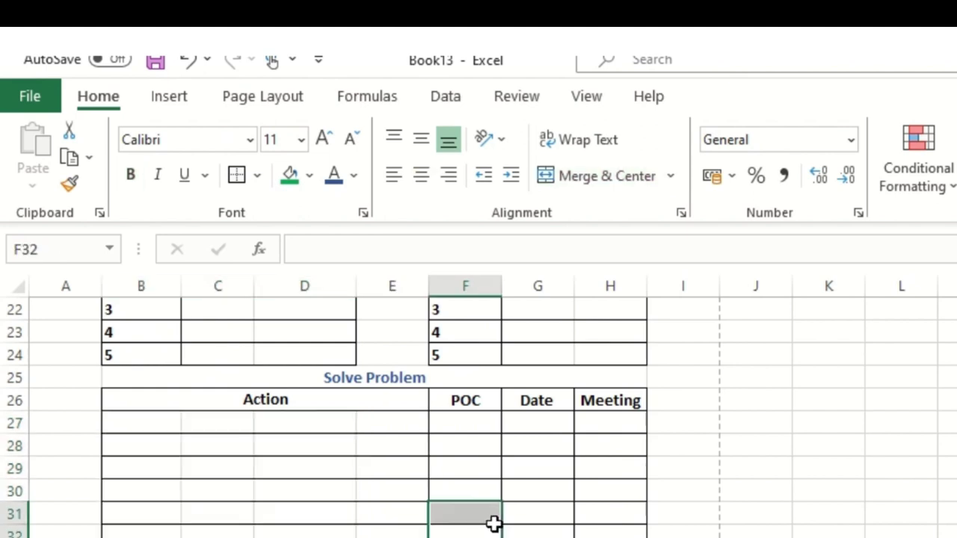
Hide the worksheet gridlines and check the whole form without them
click(588, 104)
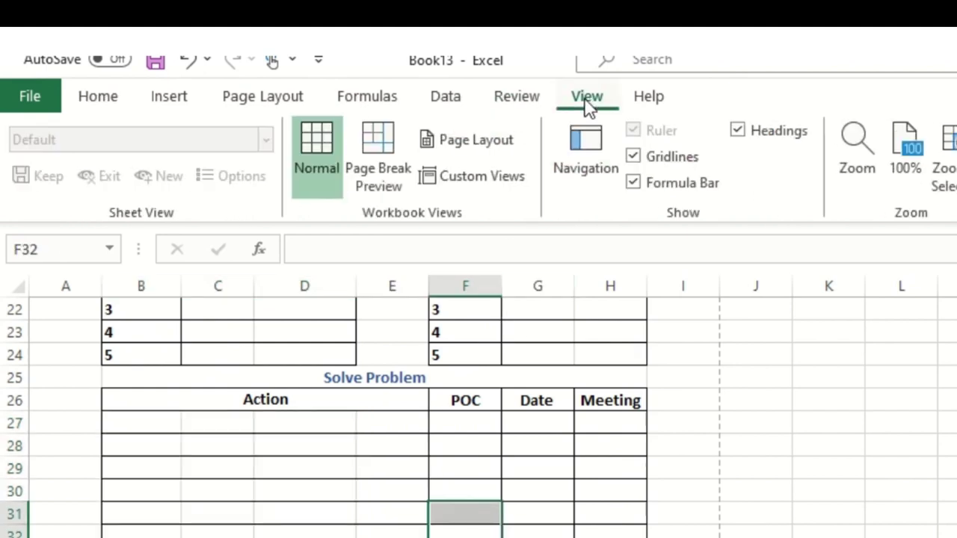
click(635, 159)
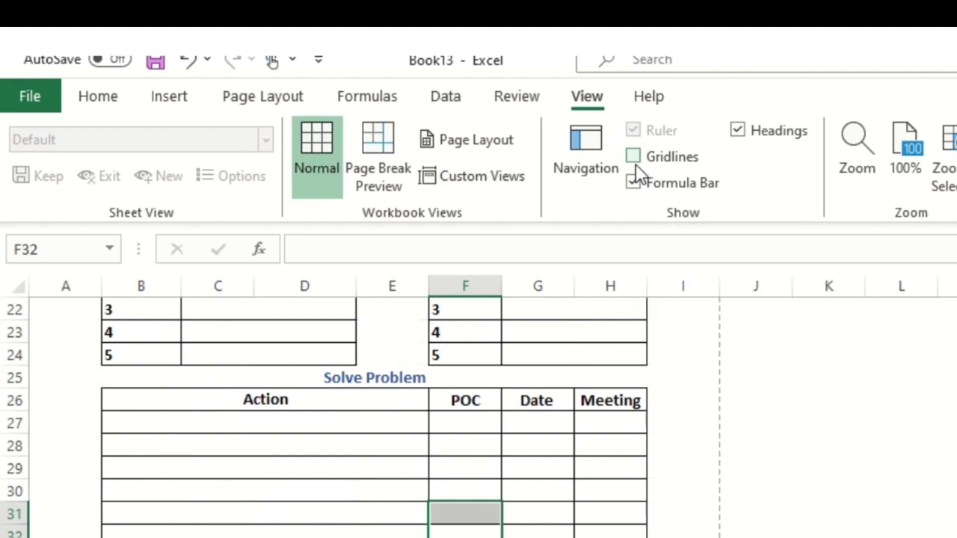
click(565, 511)
scroll(373, 415, up, 4)
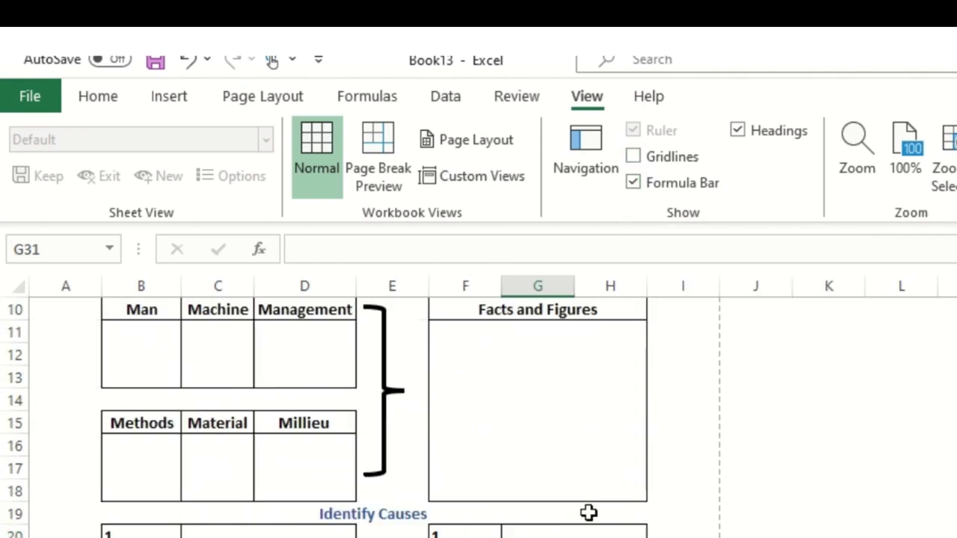
scroll(588, 512, up, 3)
scroll(576, 419, down, 8)
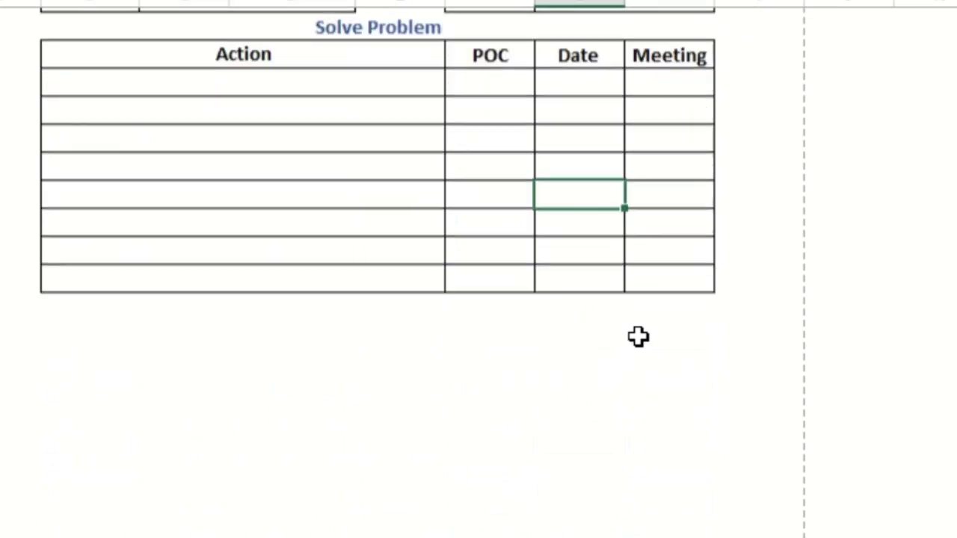
Copy the "Solve Problem" heading with its formatting into B35:H35, directly below the action table
click(509, 383)
click(267, 340)
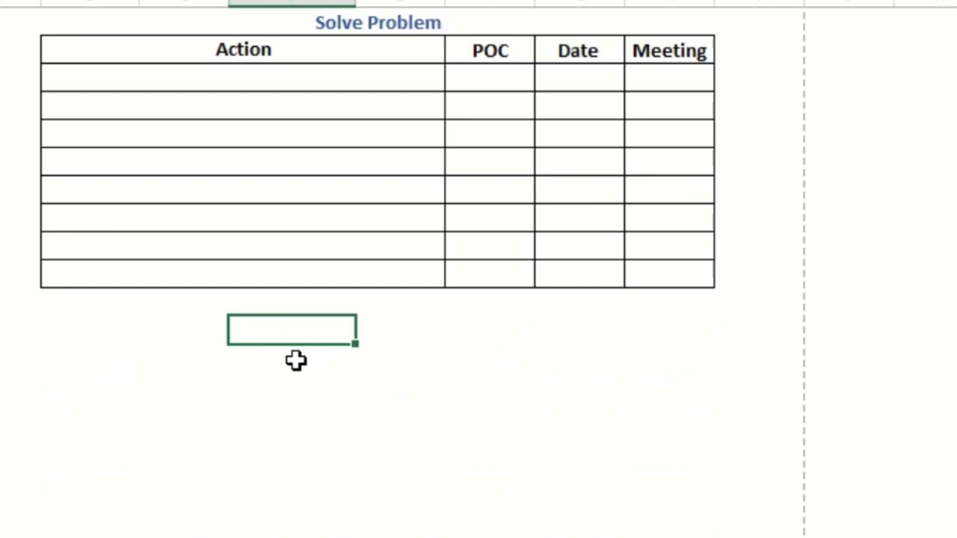
click(129, 350)
click(121, 326)
drag(124, 308, 678, 305)
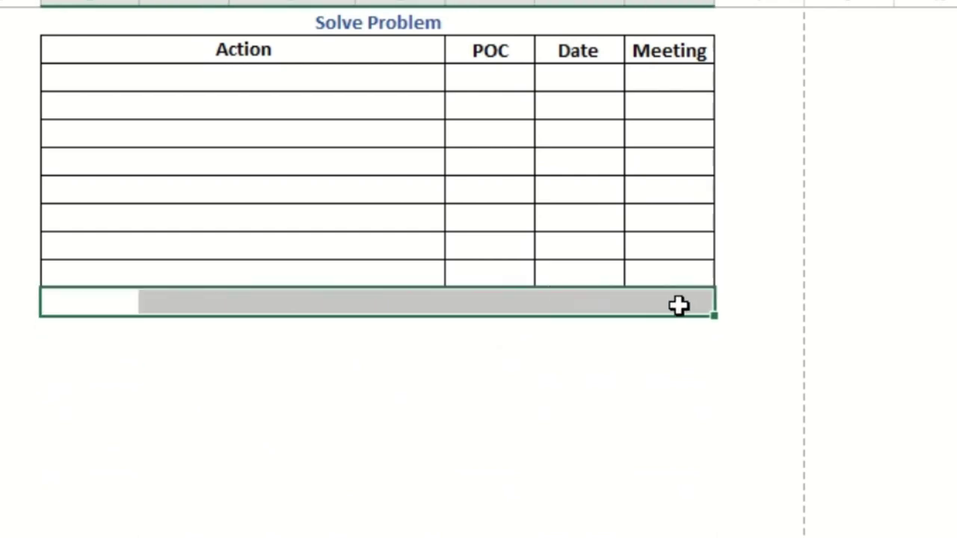
click(533, 28)
key(ctrl+c)
click(326, 310)
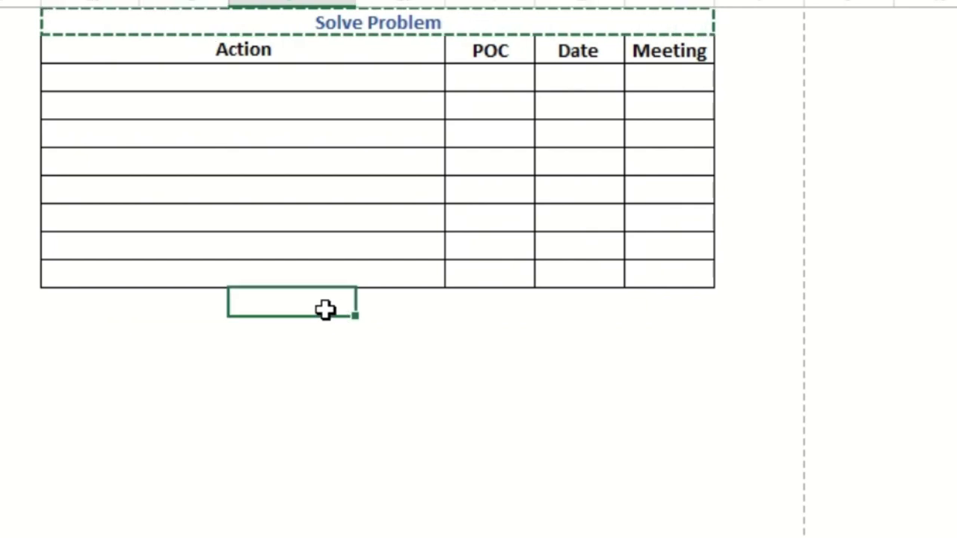
click(103, 308)
shift+click(676, 299)
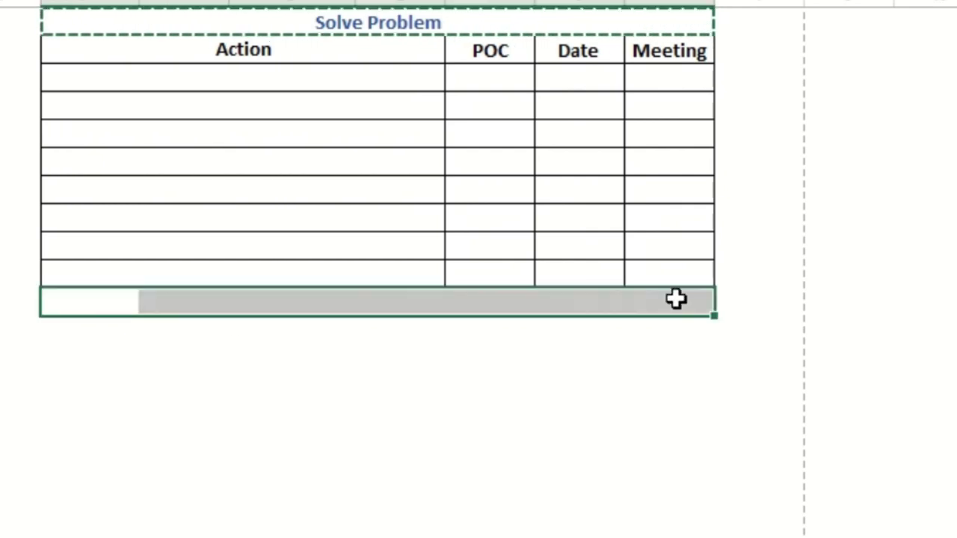
key(ctrl+v)
key(Escape)
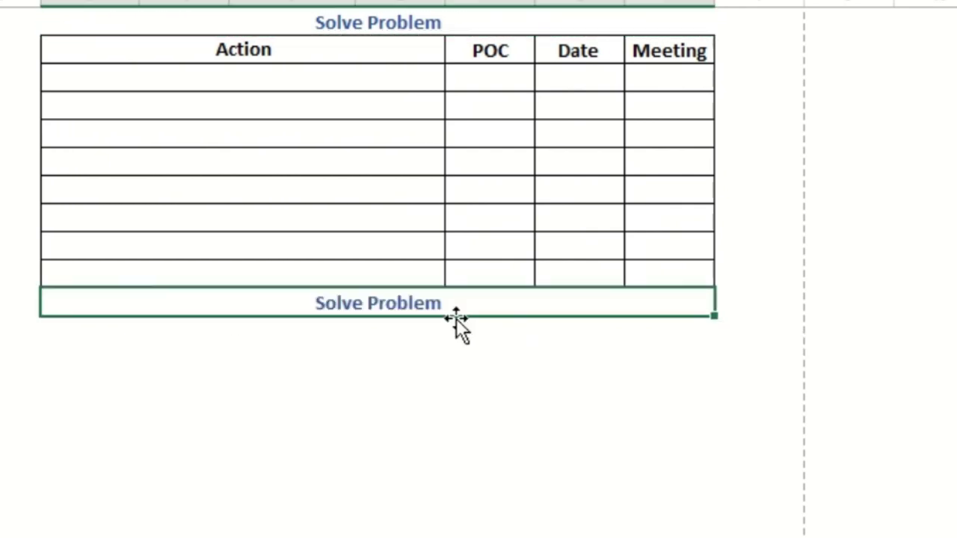
Replace the text of the copied heading in B35 with "Evaluation"
drag(256, 116, 485, 127)
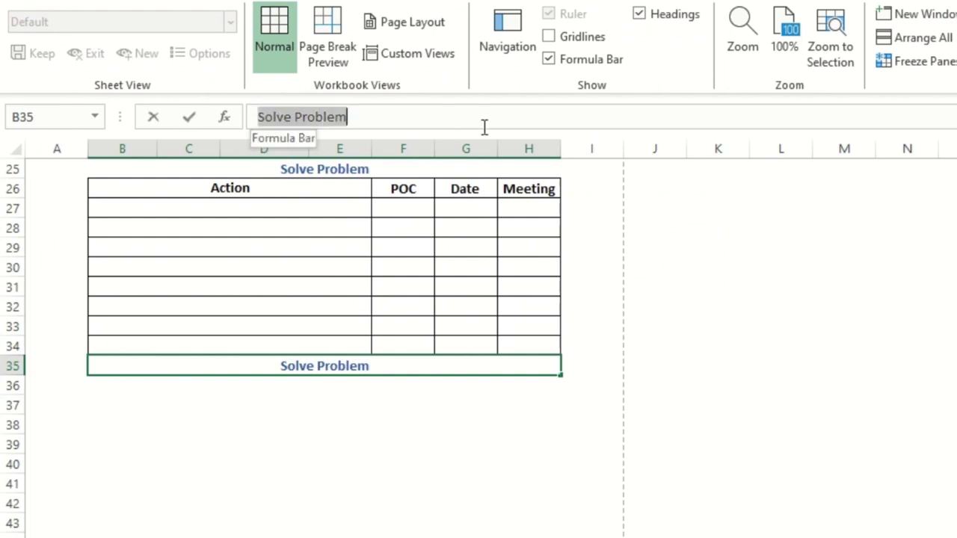
text(Evaluation)
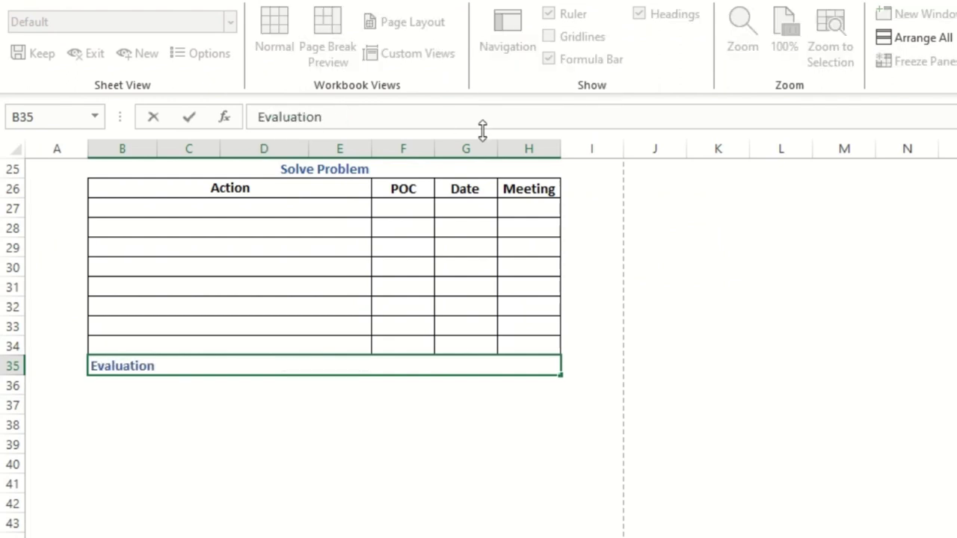
key(Return)
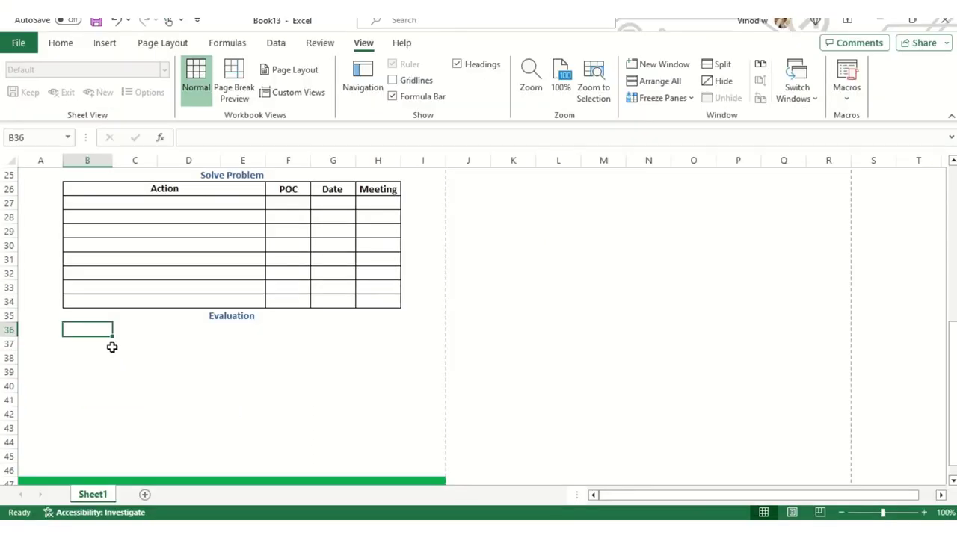
Insert a rectangle shape about 0.5 cm by 0.5 cm in column B just below the "Evaluation" heading
drag(86, 335, 88, 421)
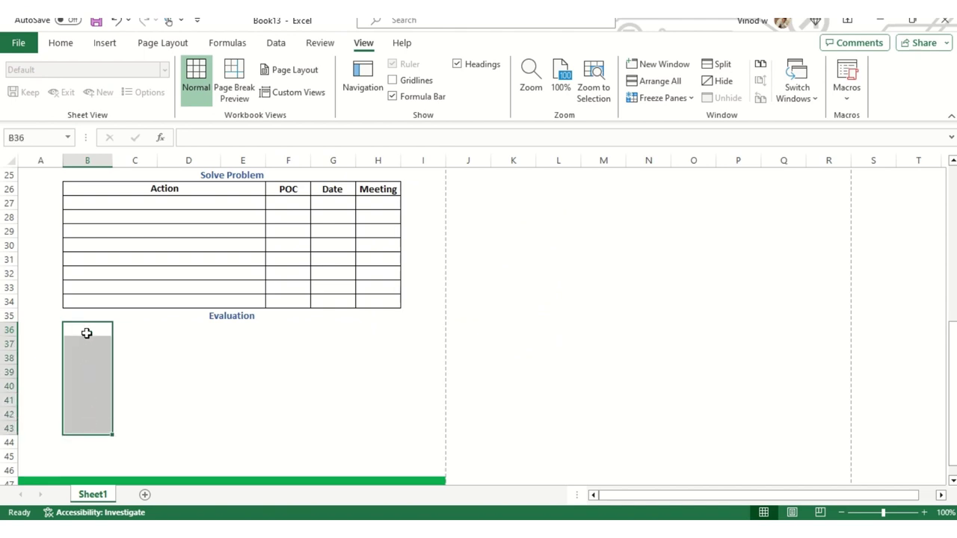
click(87, 333)
click(104, 42)
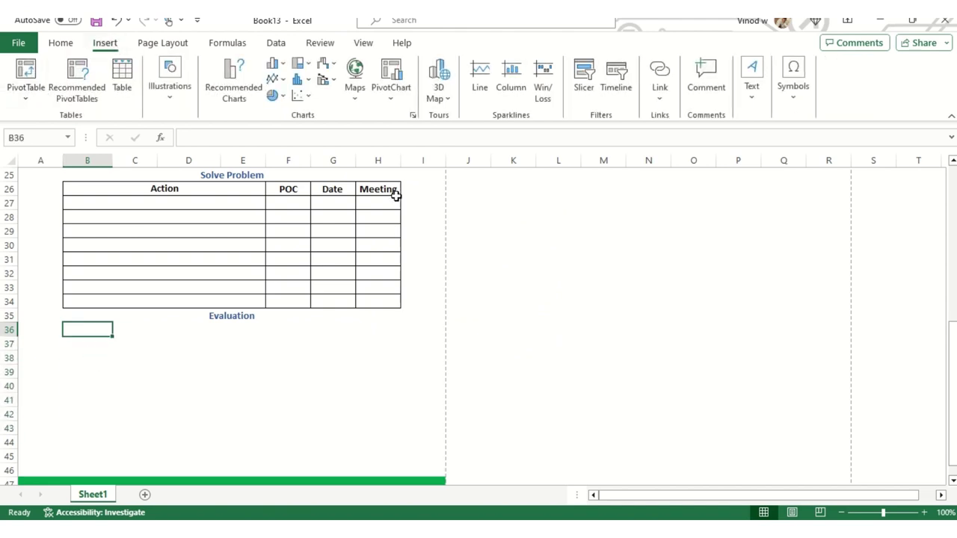
click(186, 118)
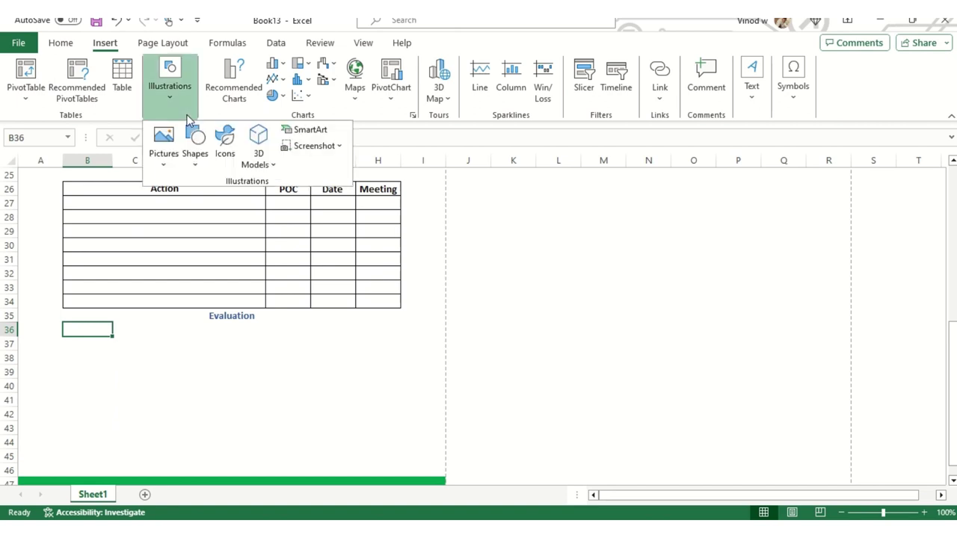
click(194, 160)
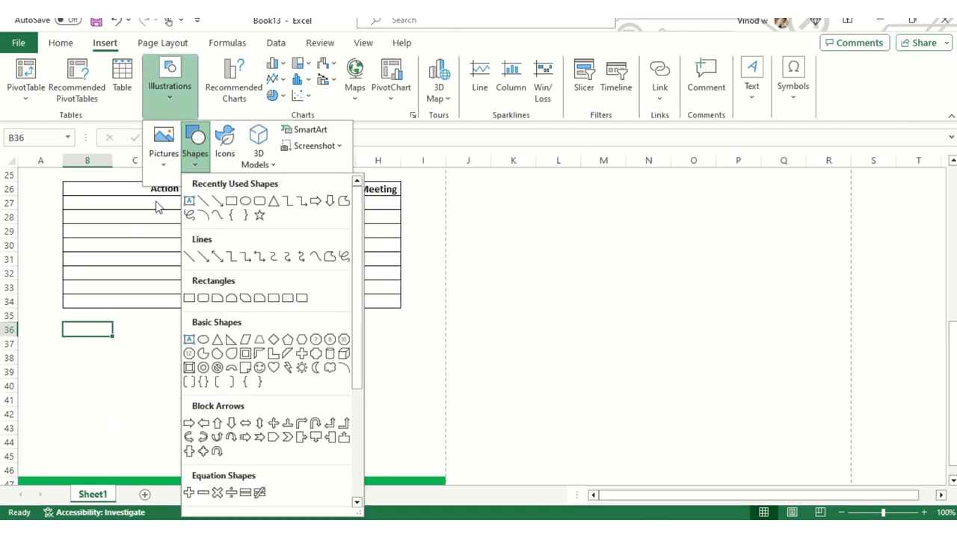
click(232, 202)
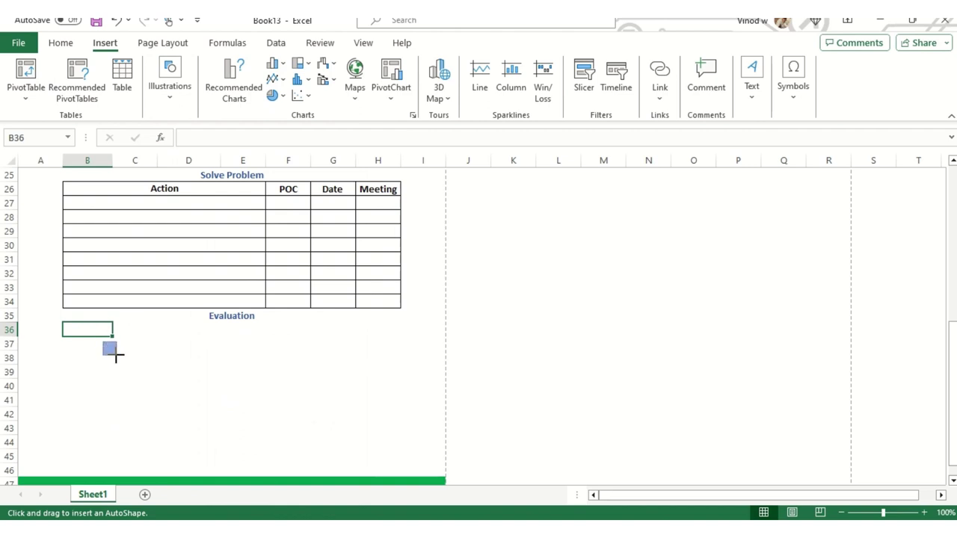
drag(116, 357, 81, 341)
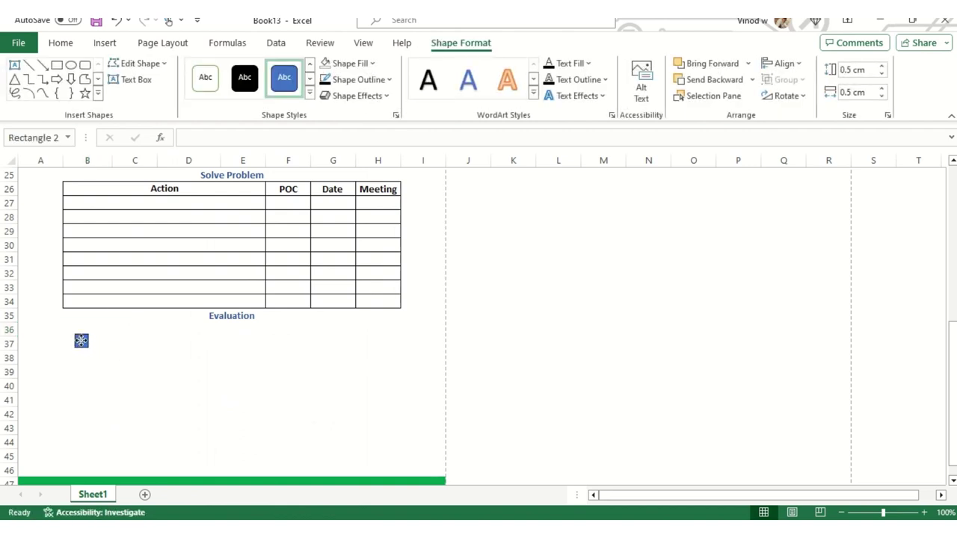
click(117, 344)
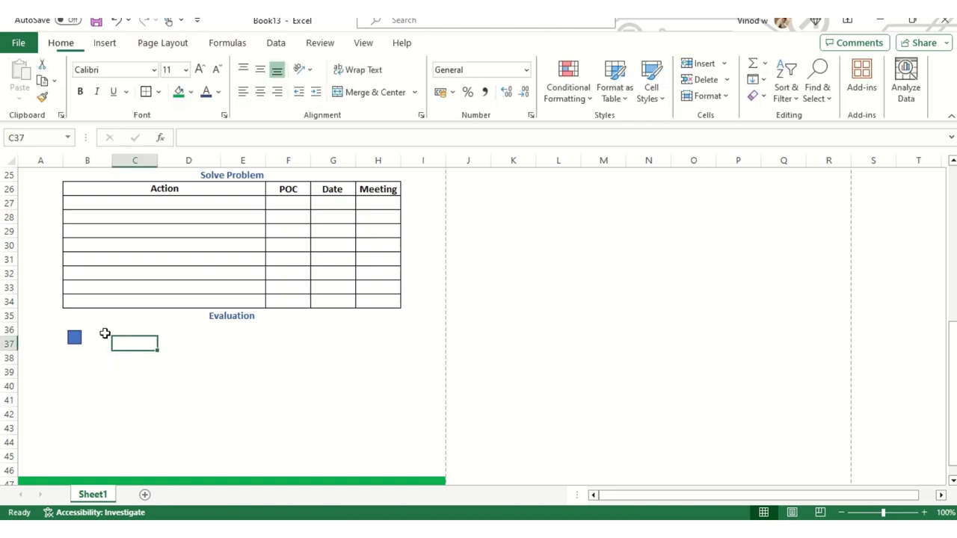
click(104, 333)
click(110, 342)
click(126, 338)
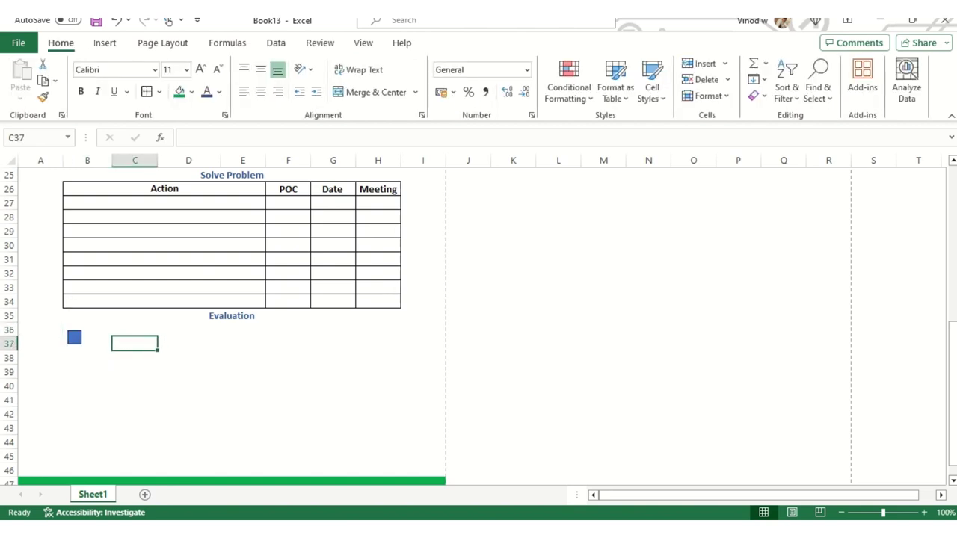
Show the worksheet gridlines again and align the small blue square inside cell B37
click(362, 44)
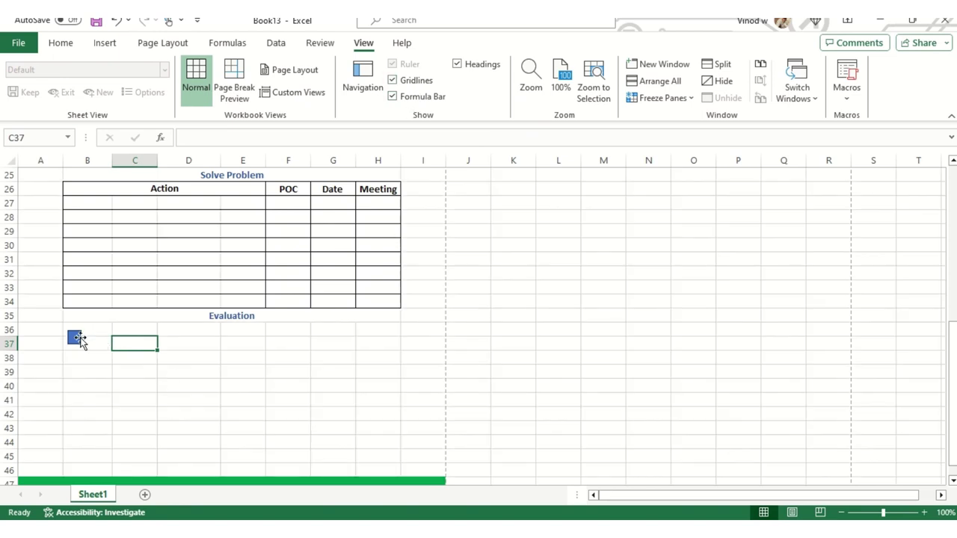
drag(80, 341, 79, 344)
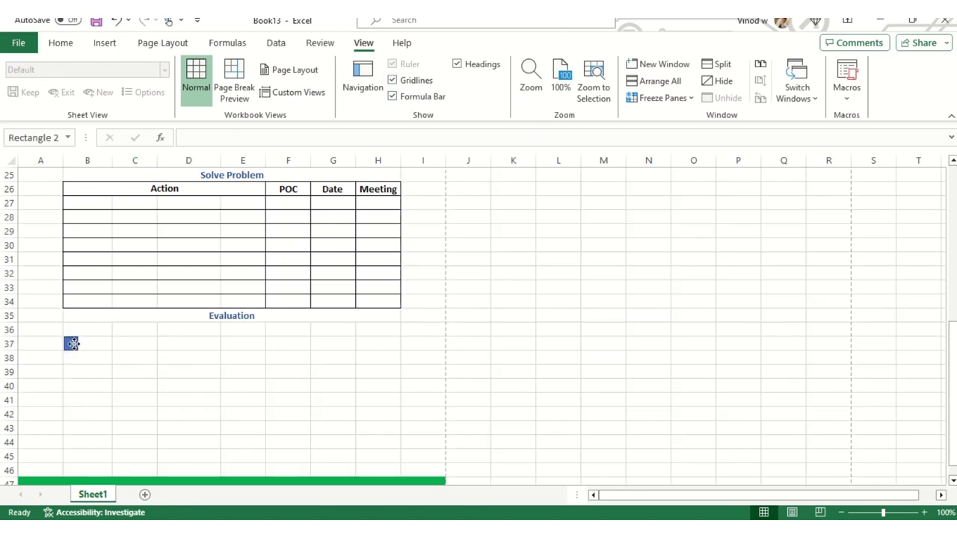
click(72, 343)
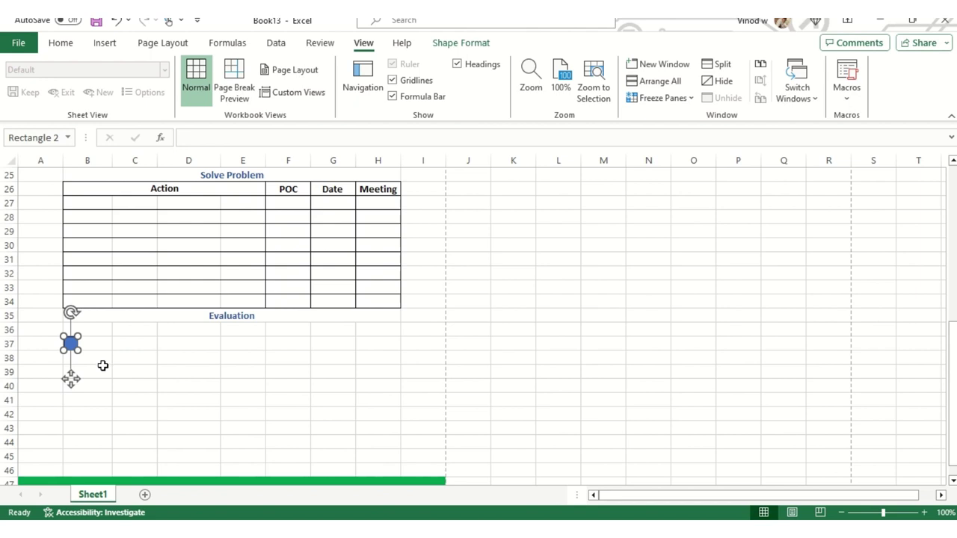
Merge and center C37:D37 and enter "Action Completed" as the label for the square
drag(127, 344, 182, 346)
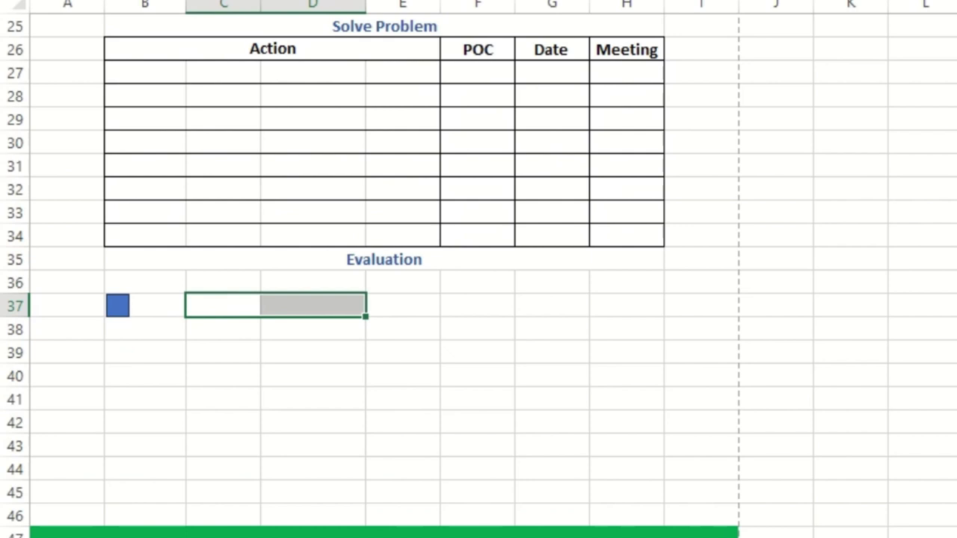
key(alt+h)
key(m)
key(c)
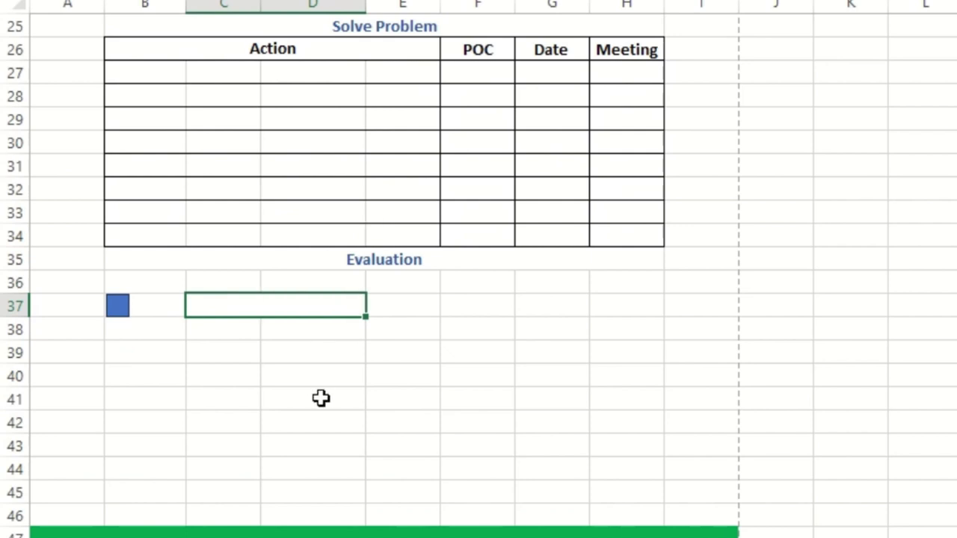
text(Action Complted)
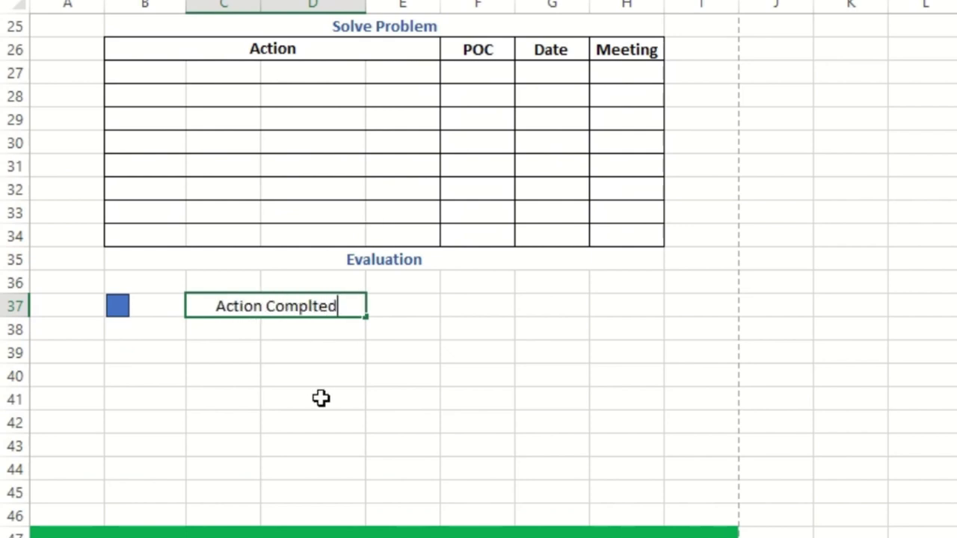
key(BackSpace)
key(BackSpace)
key(BackSpace)
key(BackSpace)
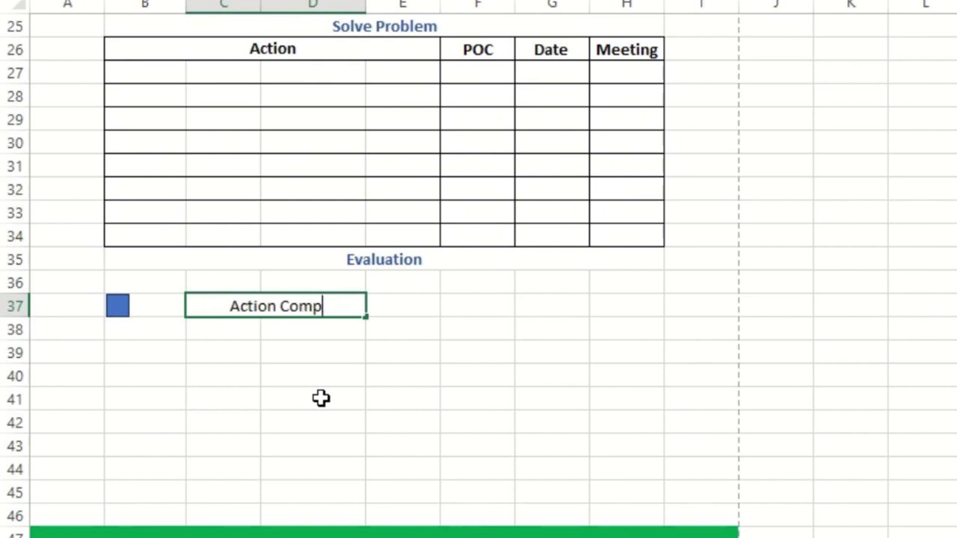
text(leted)
key(Return)
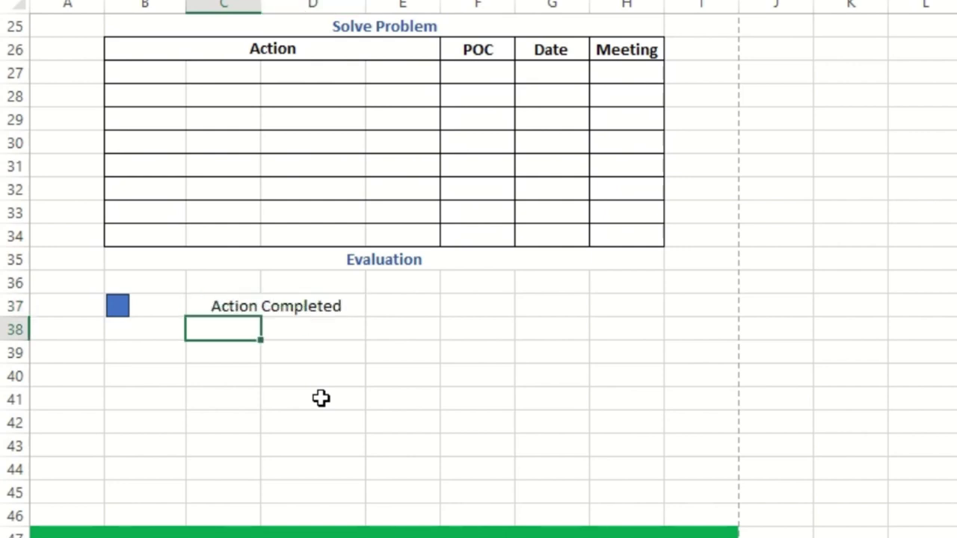
Copy the merged "Action Completed" label into C38:D38 and replace its text with "Impact Measured"
click(352, 308)
key(ctrl+c)
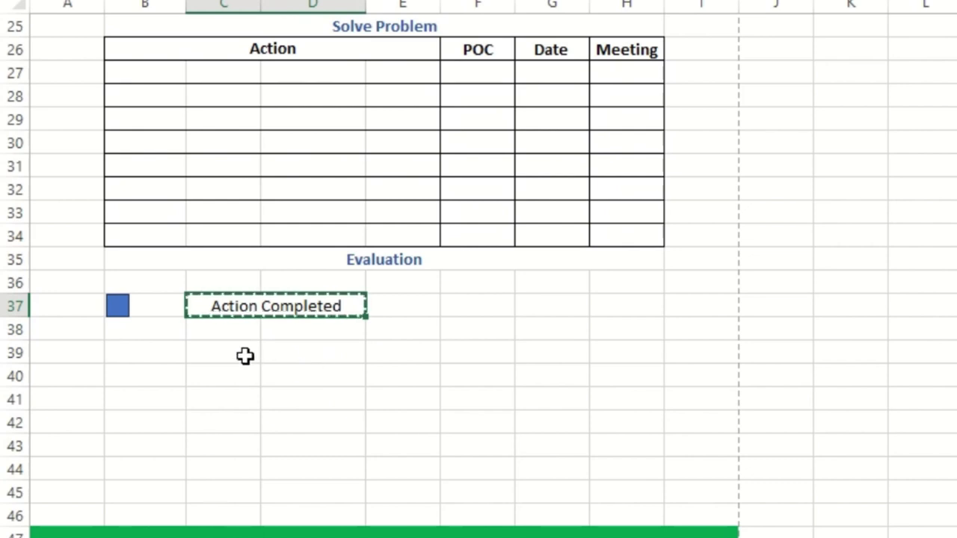
click(227, 330)
key(ctrl+v)
key(Escape)
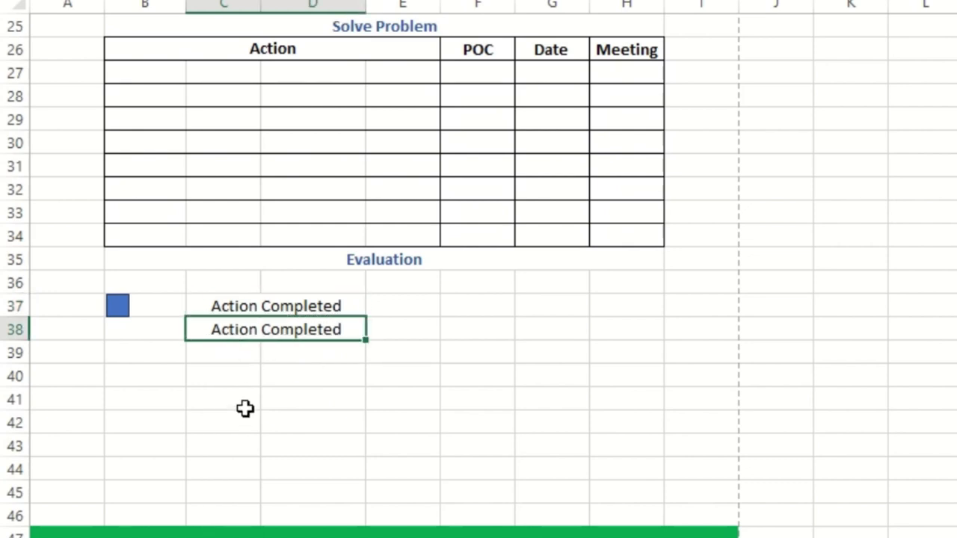
text(Impact Me)
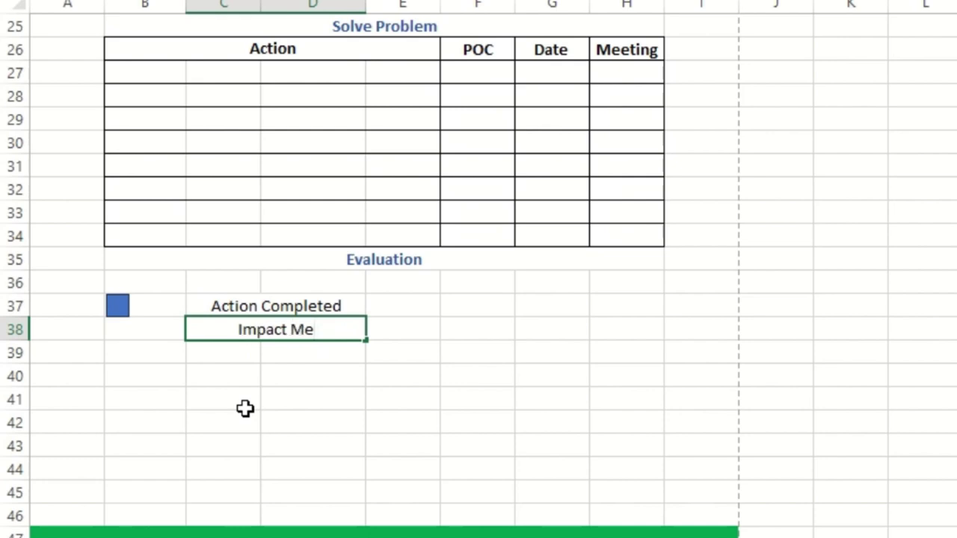
text(asured)
key(Return)
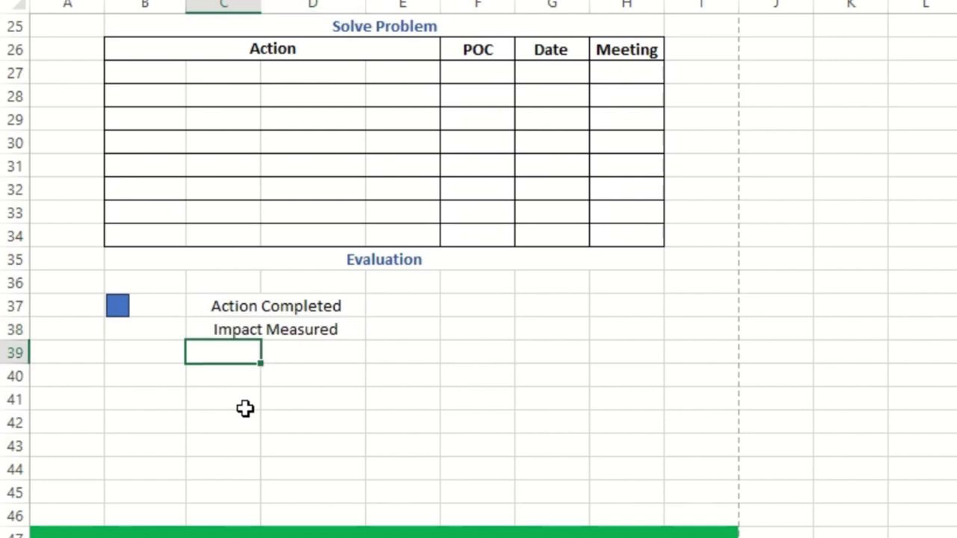
Copy the "Impact Measured" label into C39:D39 and replace its text with "Problem Corrected"
click(227, 332)
key(ctrl+c)
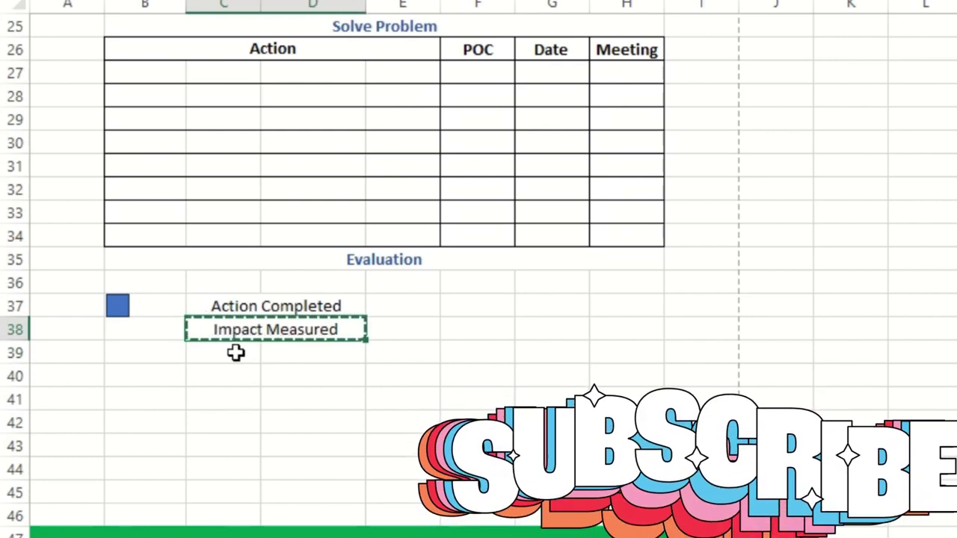
click(235, 353)
key(ctrl+v)
key(Escape)
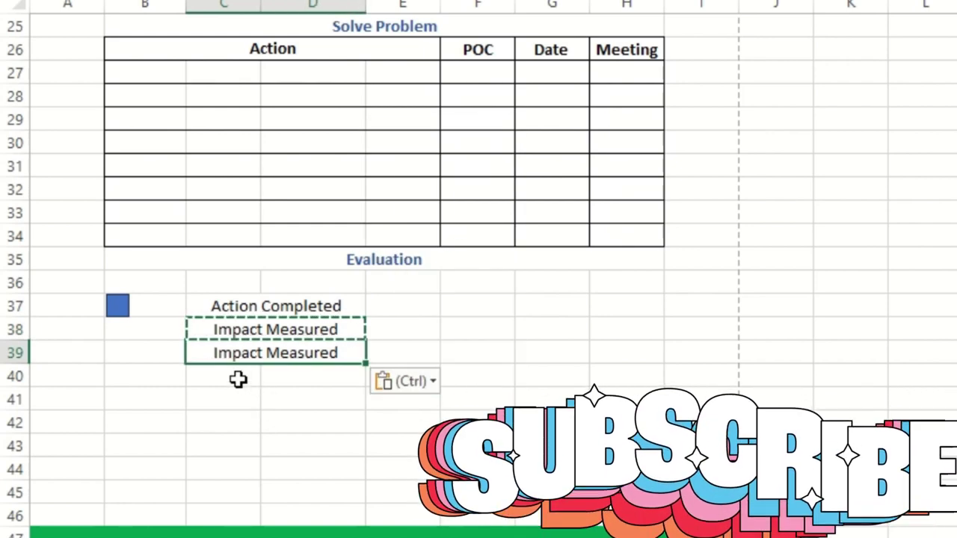
text(P)
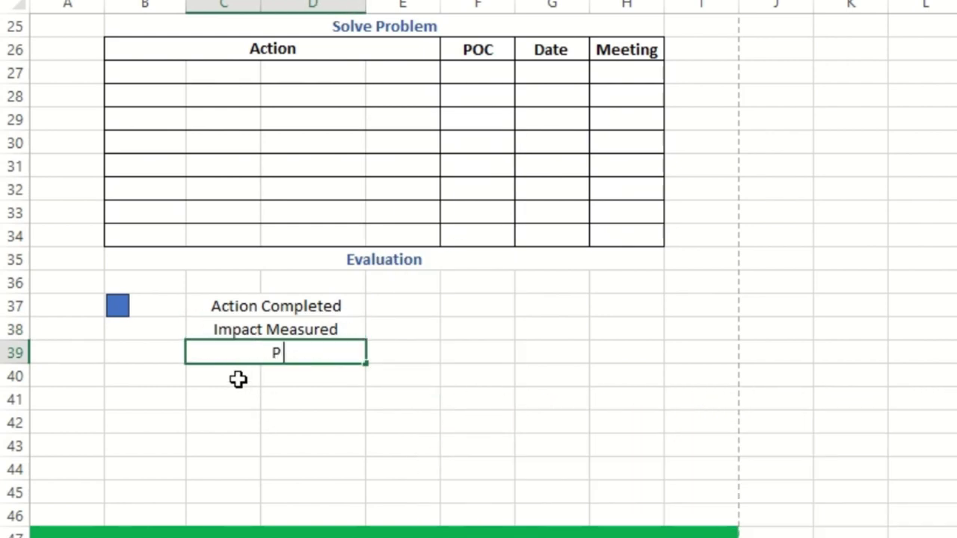
text(roblem Corr)
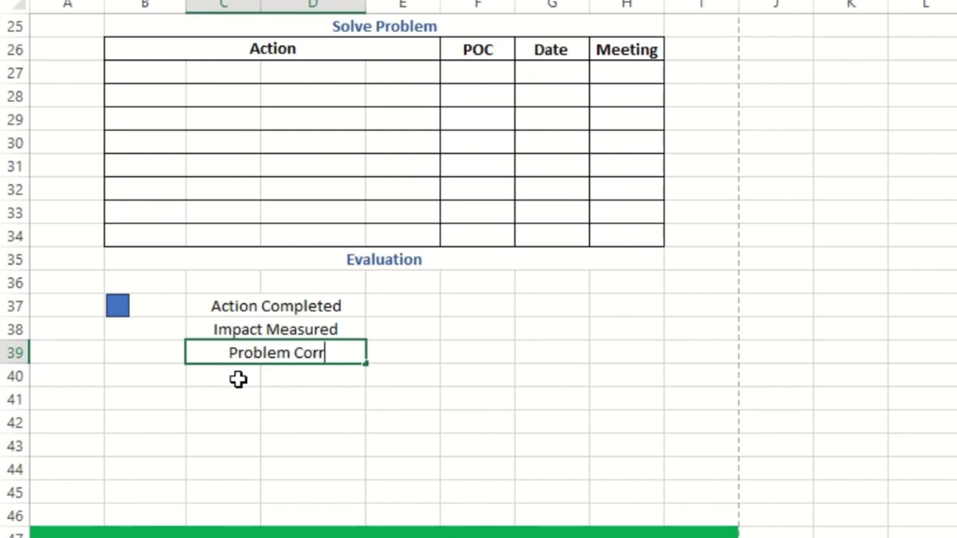
text(ected)
key(Return)
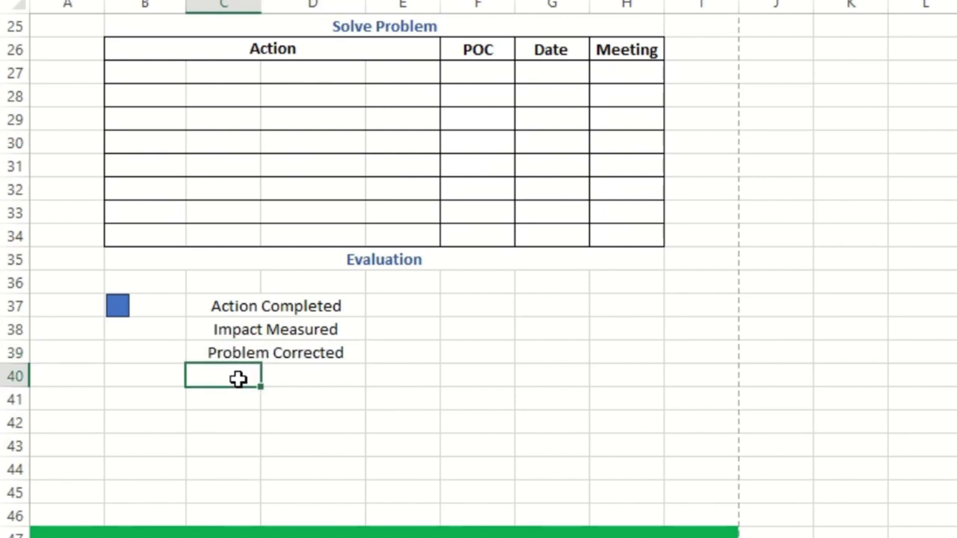
Copy the "Problem Corrected" label into C40:D40 and replace its text with "Recurrene Prevention"
drag(237, 379, 334, 379)
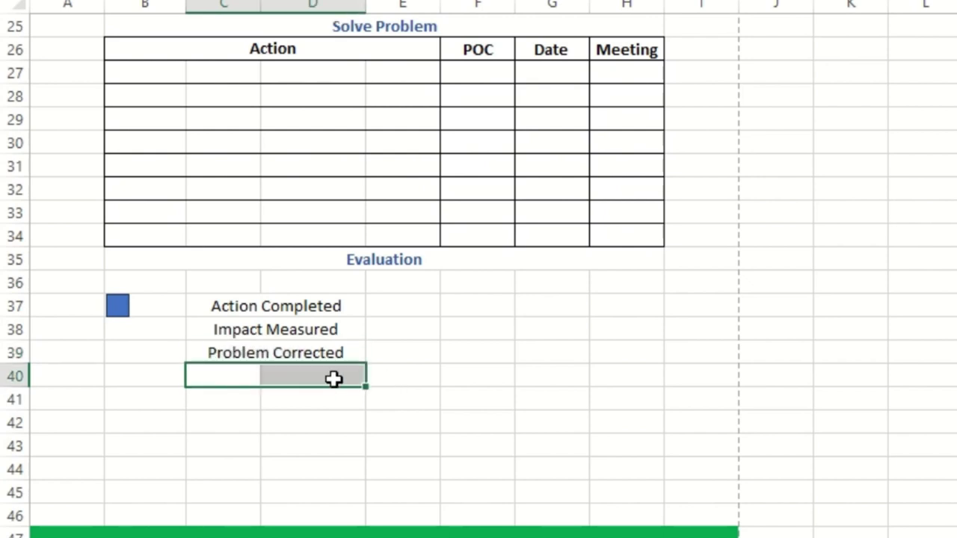
click(235, 348)
key(ctrl+c)
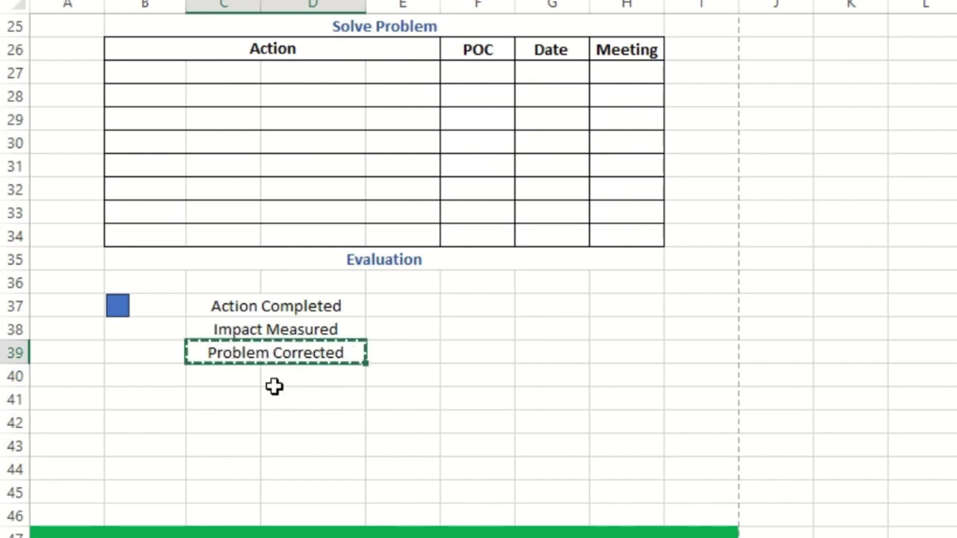
click(254, 386)
key(ctrl+v)
key(Escape)
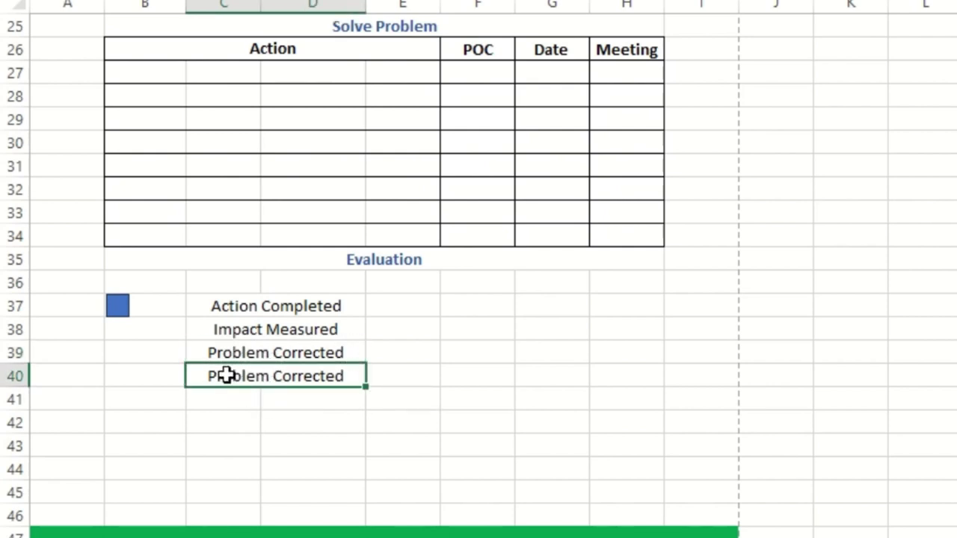
text(Re)
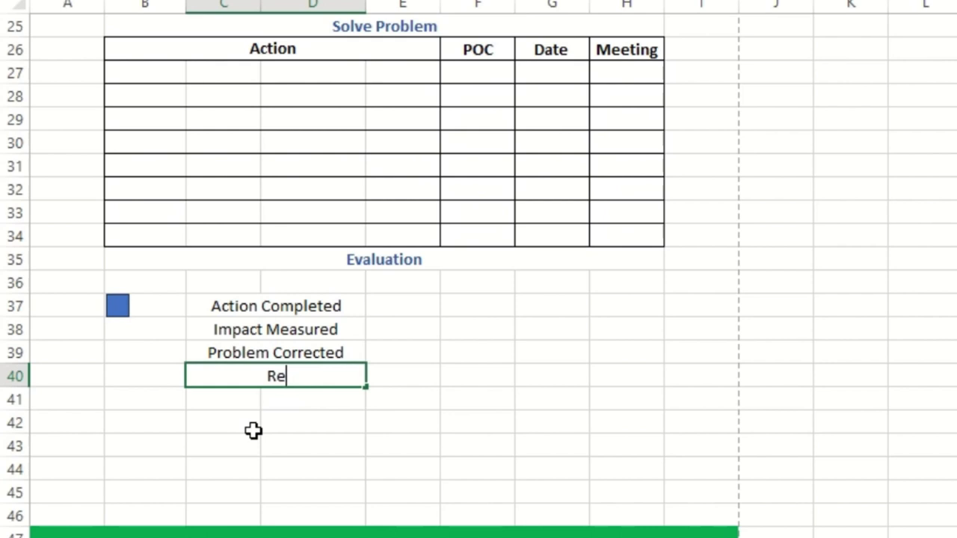
text(currene)
text(Prevention)
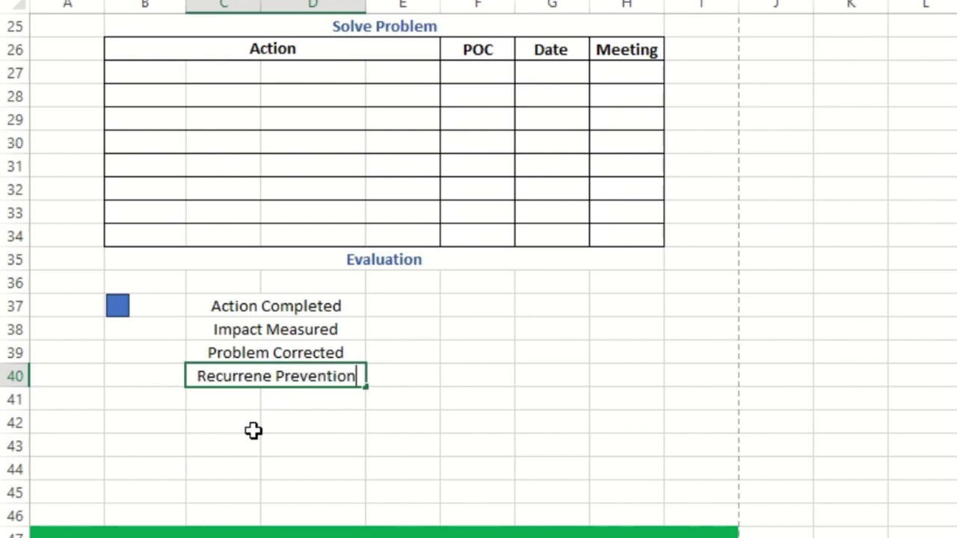
key(Return)
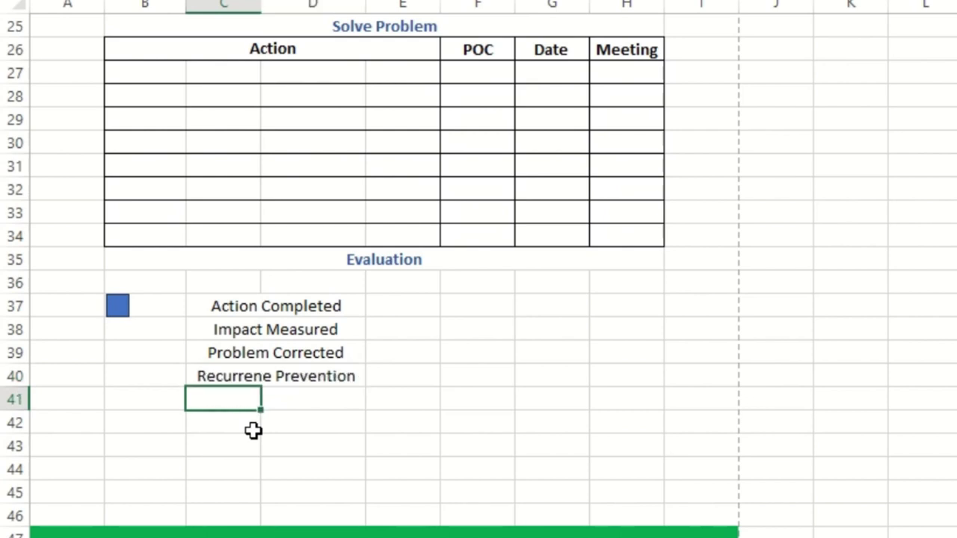
Copy the four evaluation labels from C37:D40 into G37:H40 as a second column of labels
drag(322, 307, 327, 379)
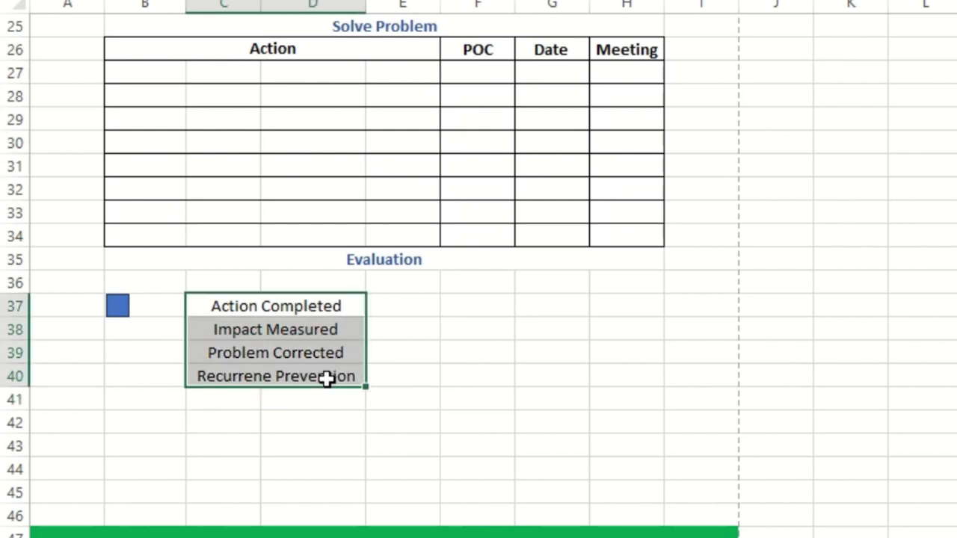
key(ctrl+c)
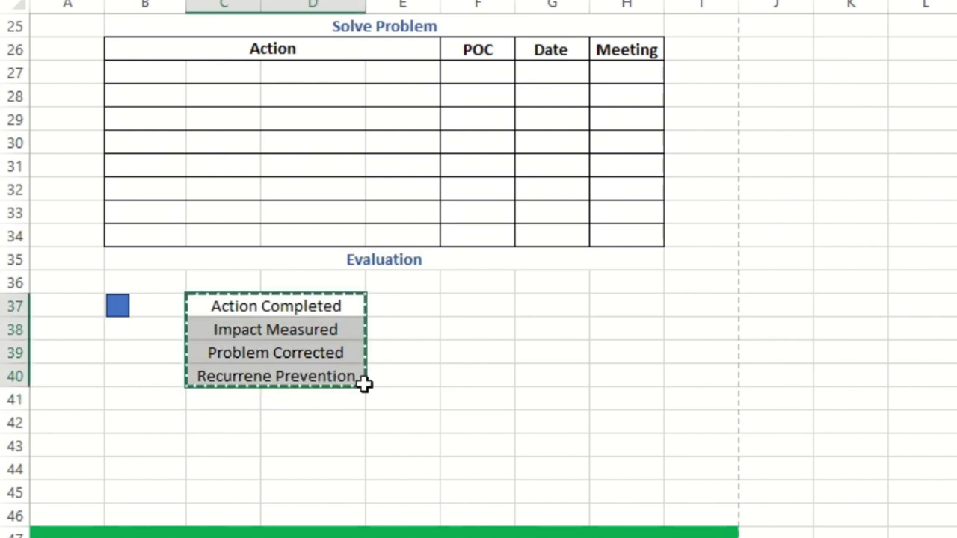
click(527, 305)
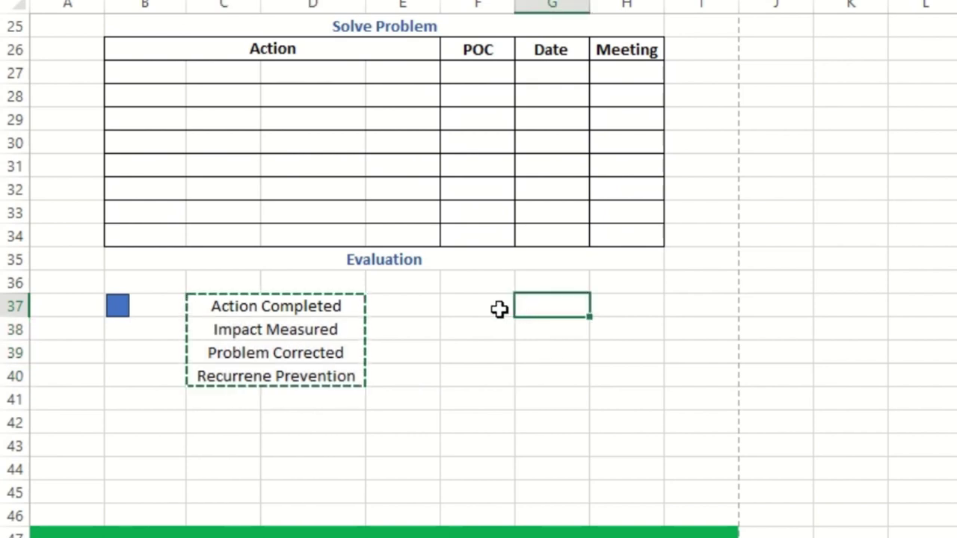
key(ctrl+v)
key(Escape)
click(564, 309)
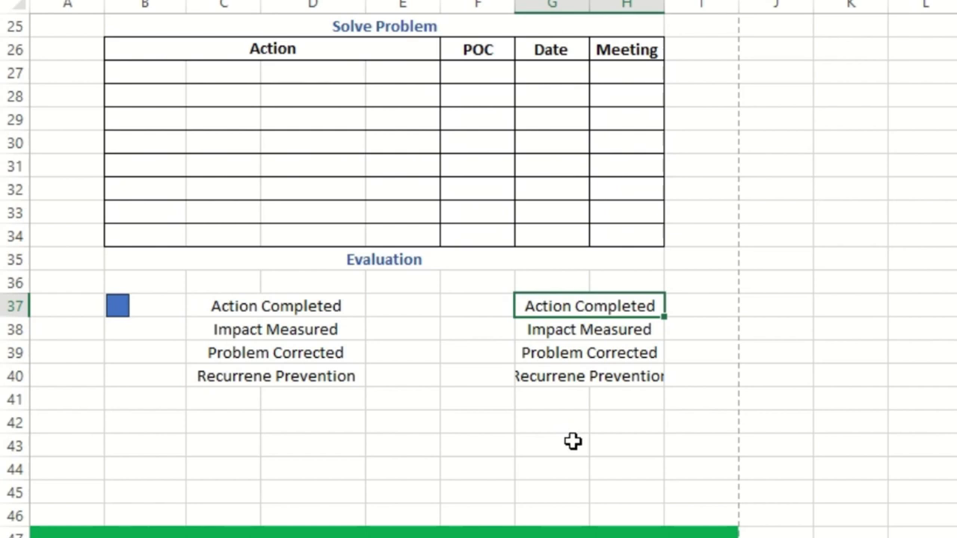
Replace the label in G37:H37 with "New Standard Created"
text(New Stan)
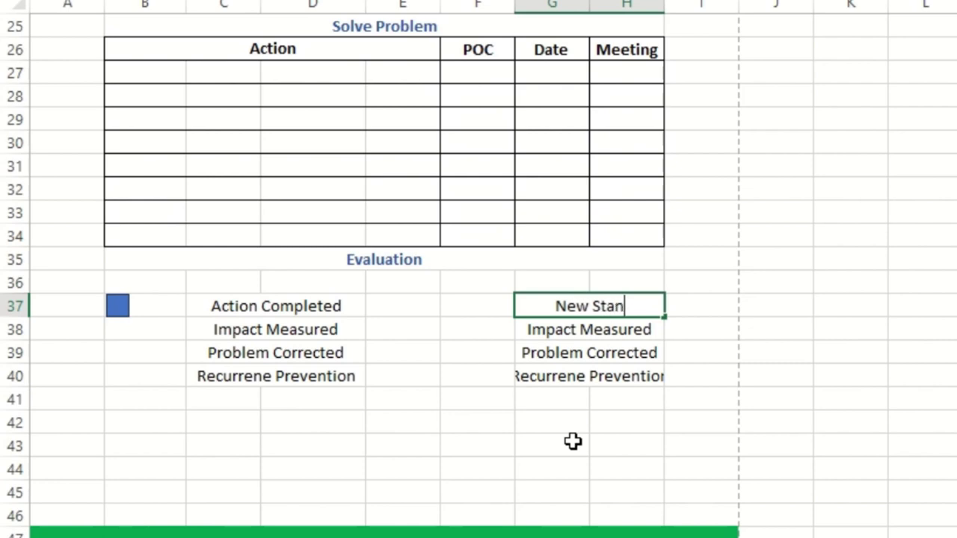
text(dand)
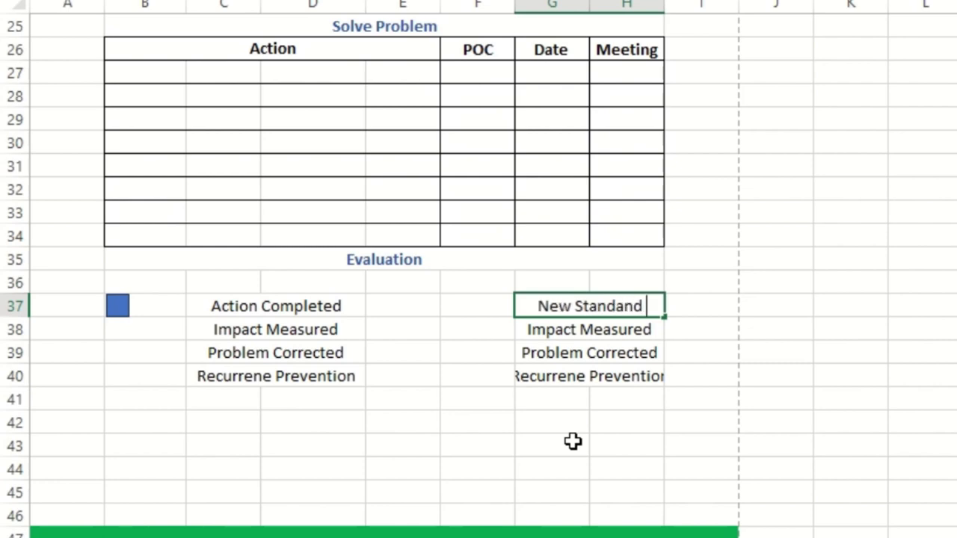
key(BackSpace)
text(D)
key(BackSpace)
key(BackSpace)
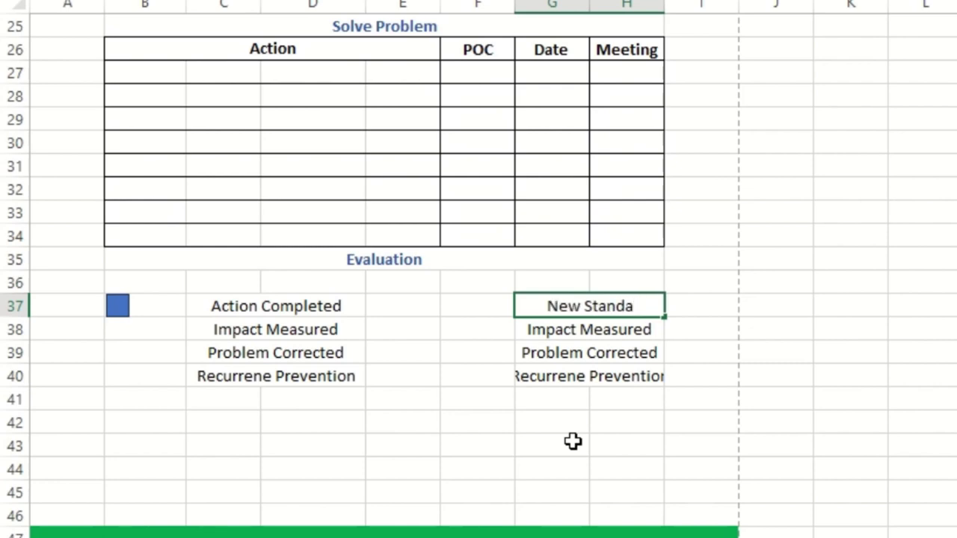
text(rd Created)
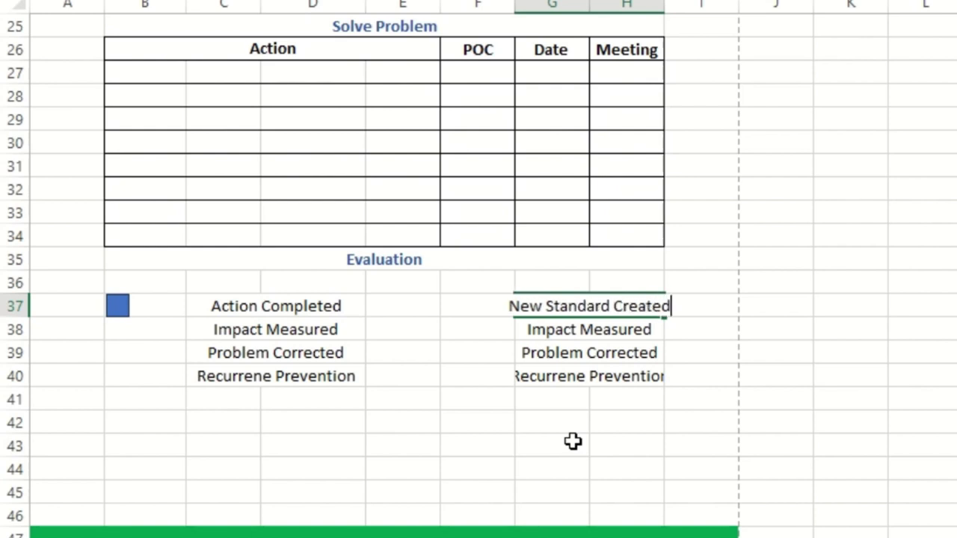
key(Return)
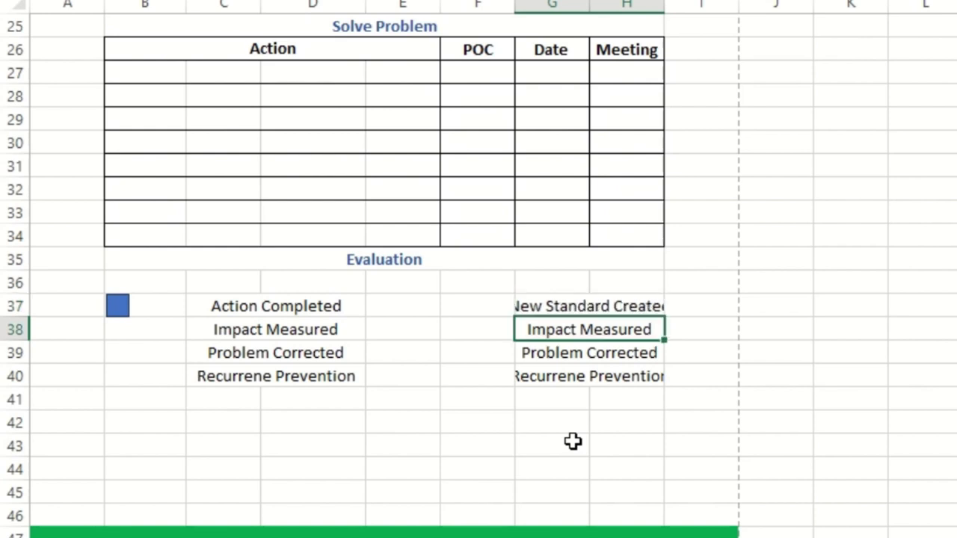
Left-align the "New Standard Created" label in G37 and let it extend into column I so its full text shows
key(Up)
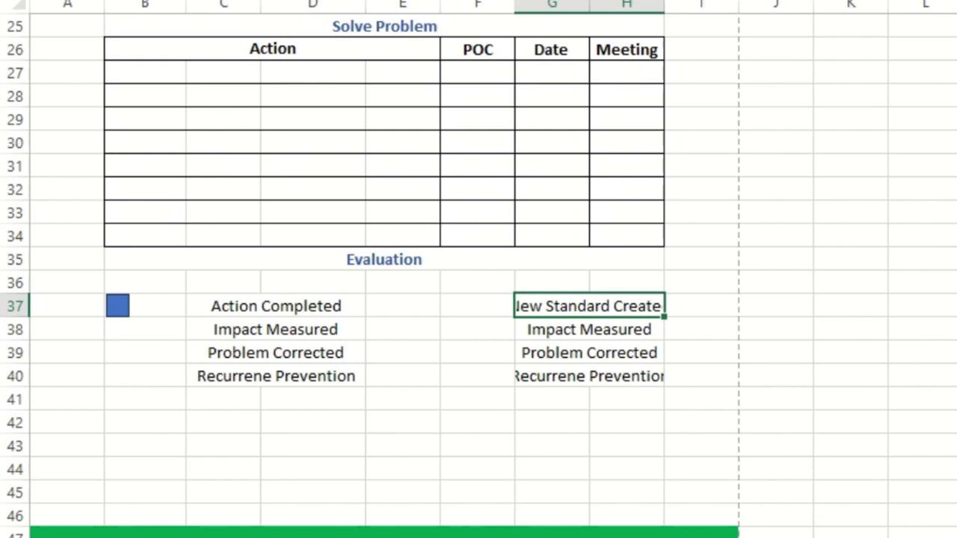
click(609, 353)
click(609, 305)
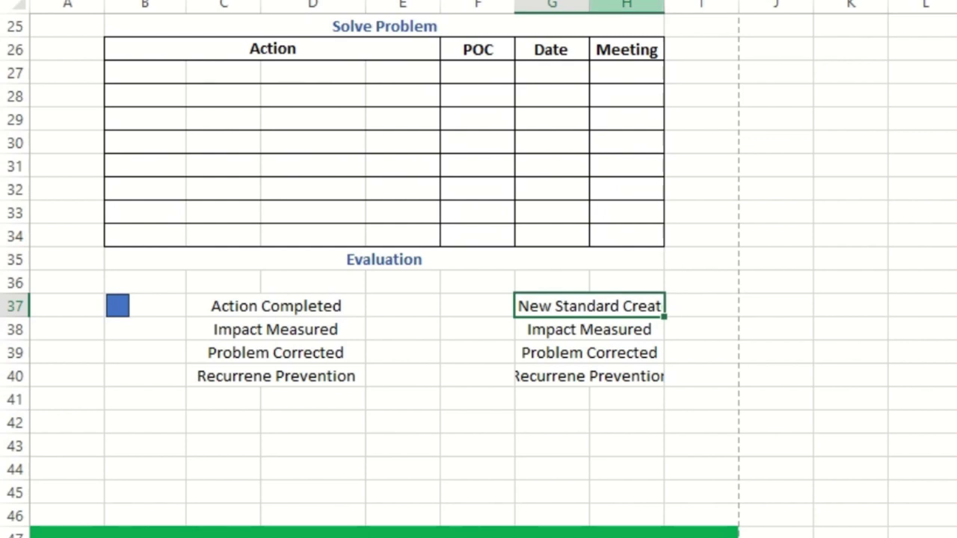
key(BackSpace)
key(BackSpace)
key(BackSpace)
key(BackSpace)
key(BackSpace)
key(BackSpace)
key(BackSpace)
key(Escape)
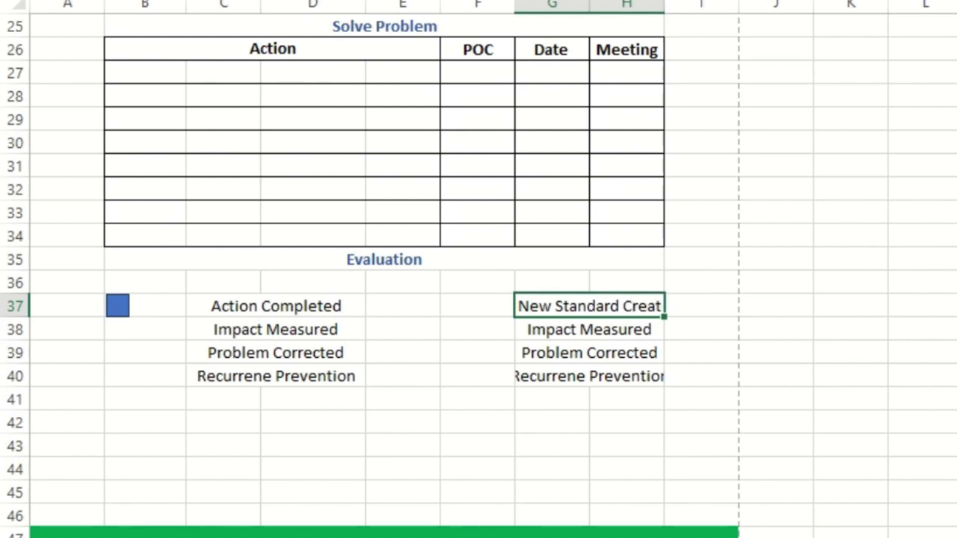
drag(693, 310, 593, 308)
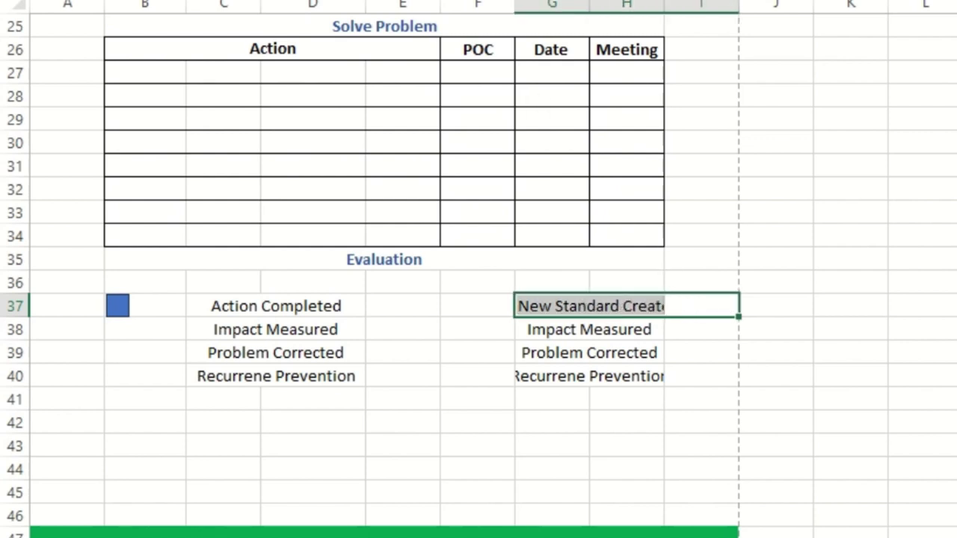
click(785, 215)
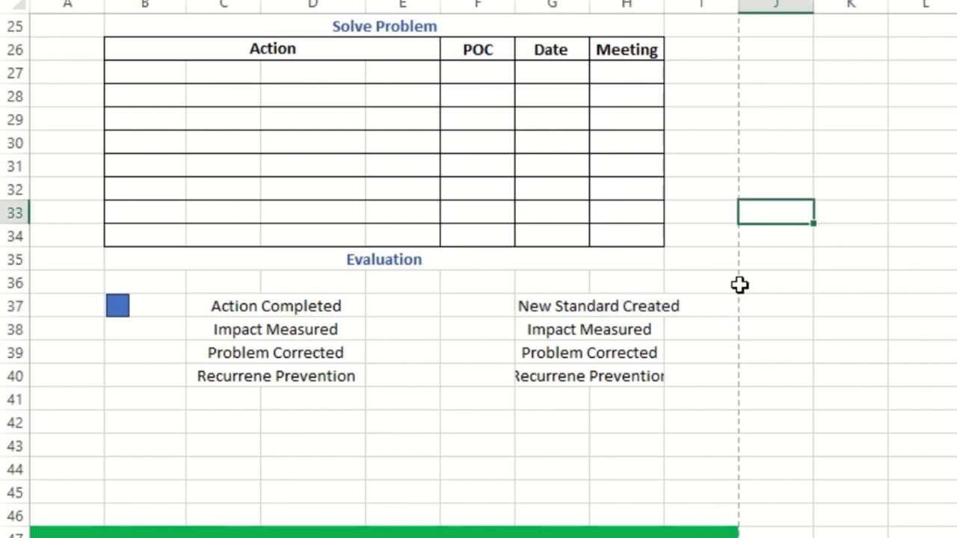
Replace the duplicate "Impact Measured" label in G38:H38 with "Improved Process"
click(647, 402)
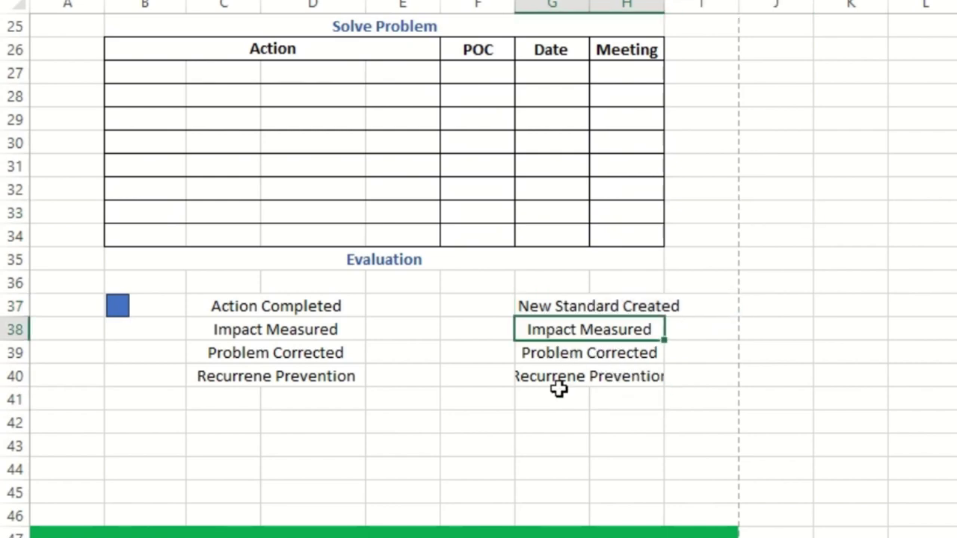
click(551, 338)
text(Improv)
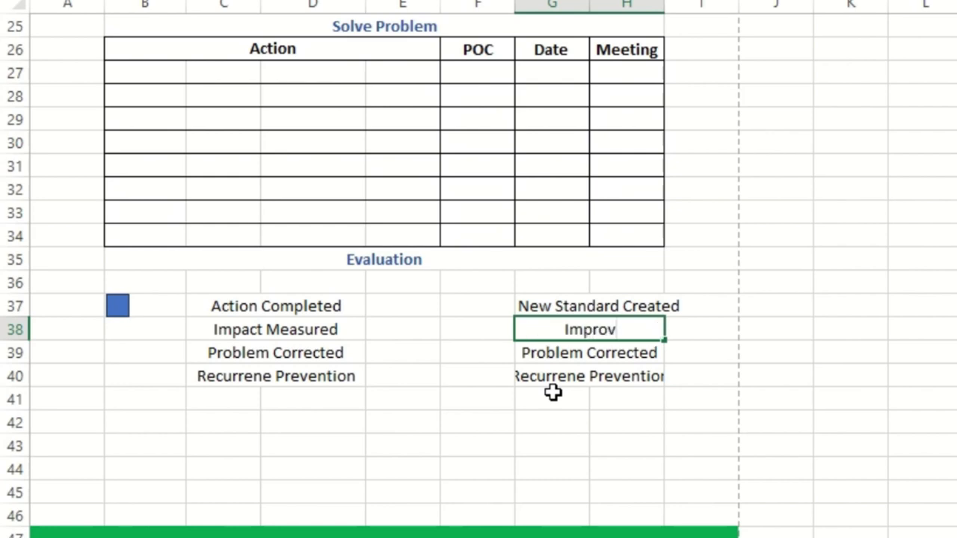
text(ed Process)
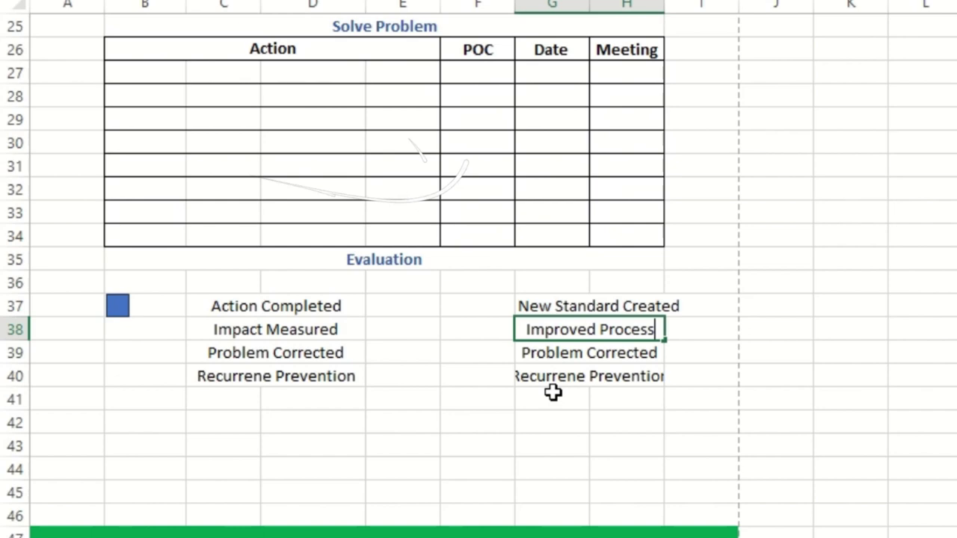
key(Return)
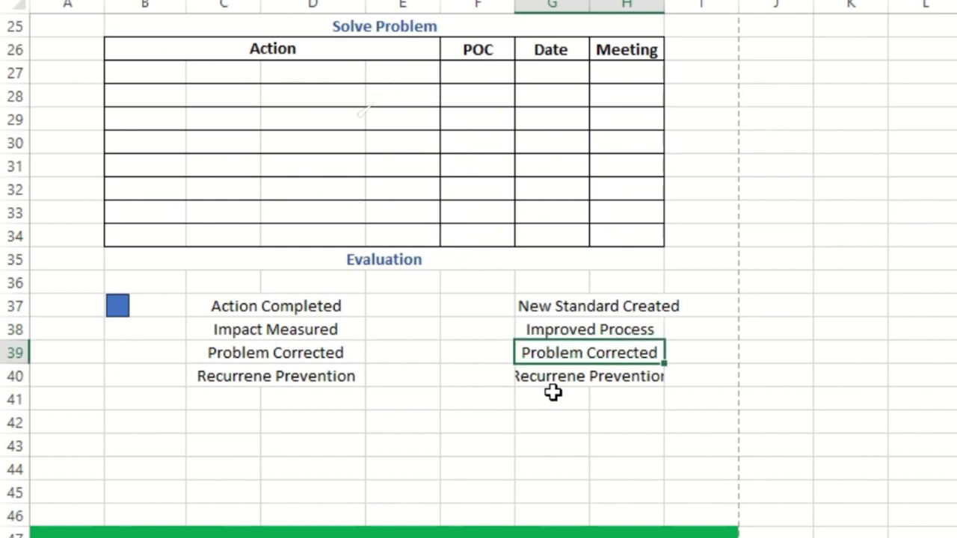
Replace the labels in G39:H39 and G40:H40 with "Training if Required" and "Cadence / Meeting"
text(Tr)
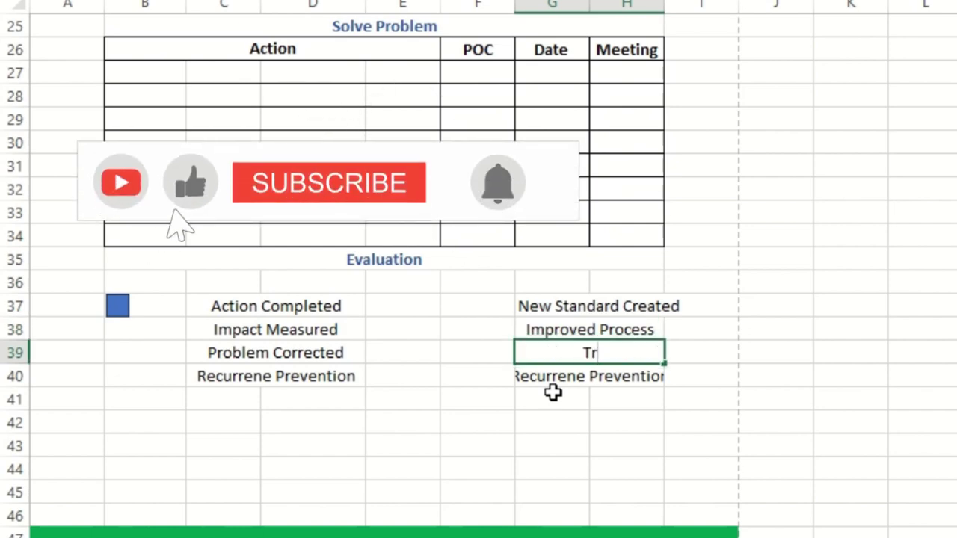
text(aining i)
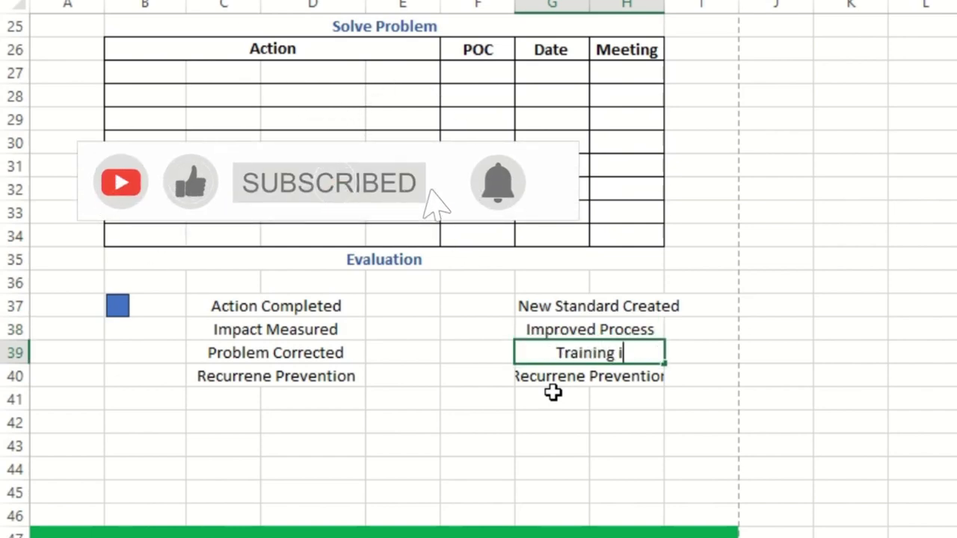
text(f Required)
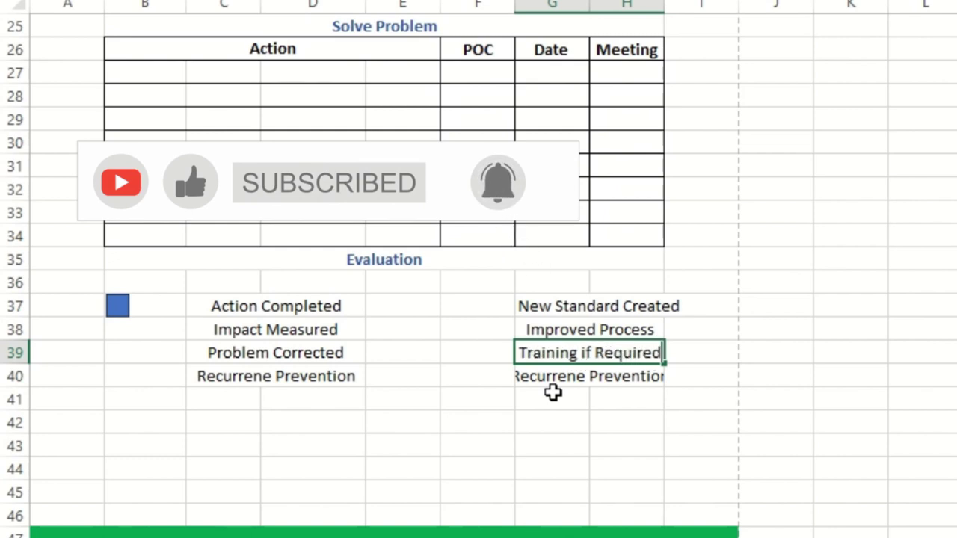
key(Return)
text(C)
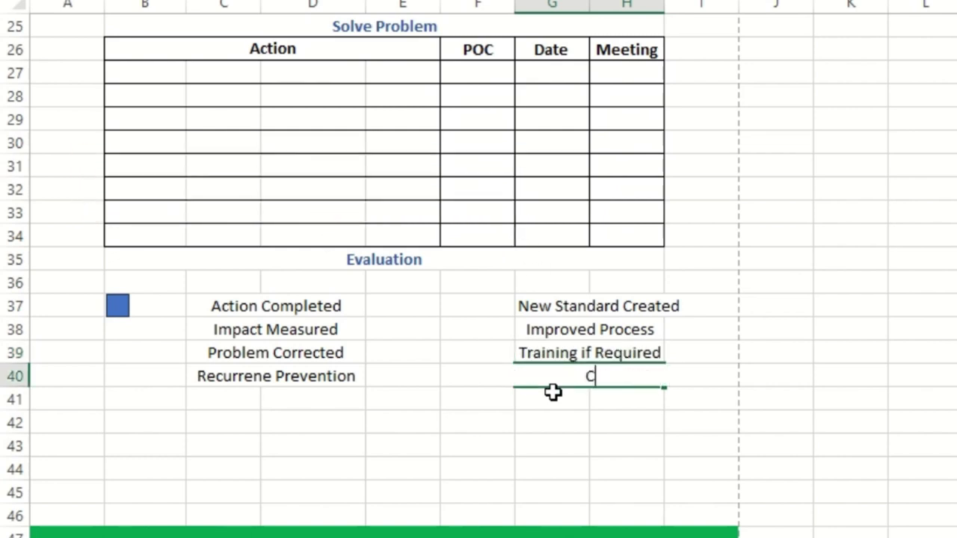
text(adence / Meeting)
key(Return)
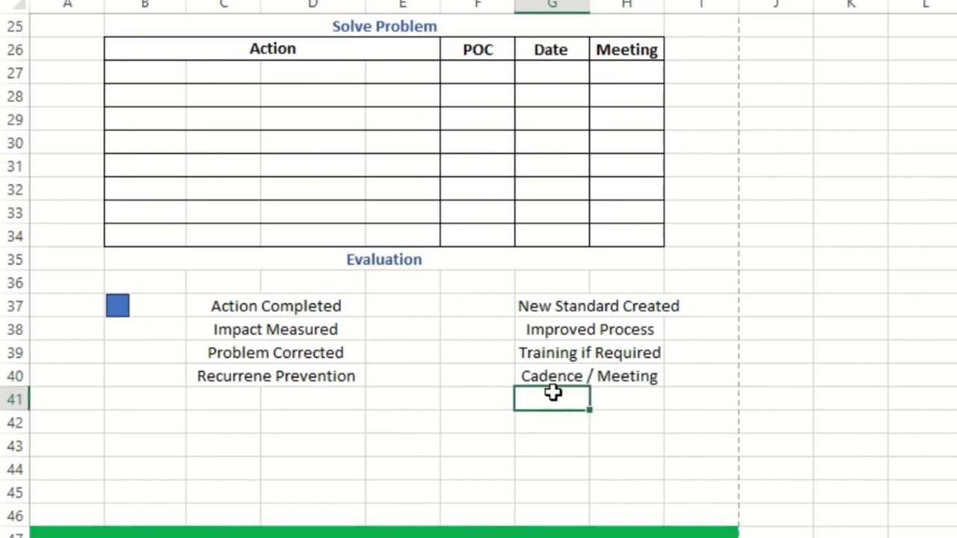
Move the blue square in B37 closer to the "Action Completed" label and set its fill to no fill
drag(113, 306, 141, 304)
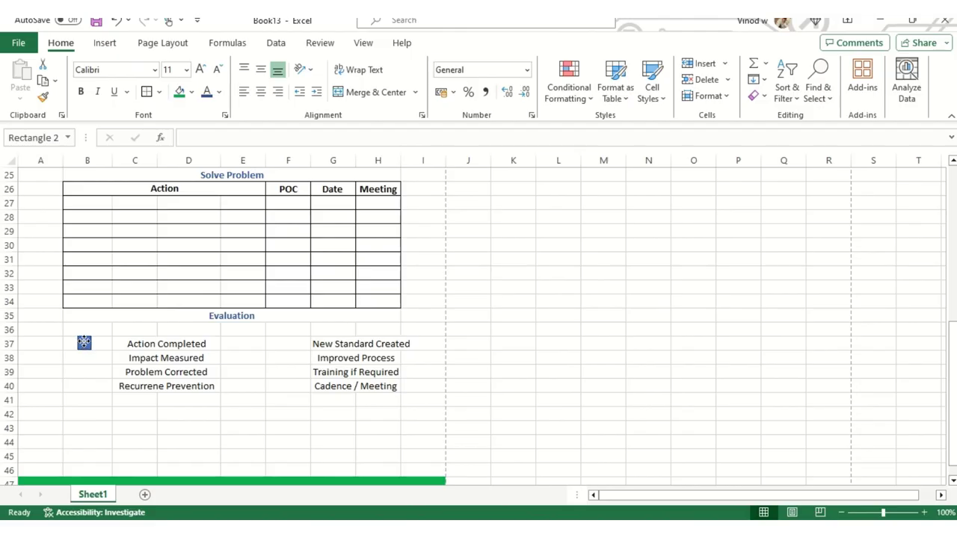
click(83, 342)
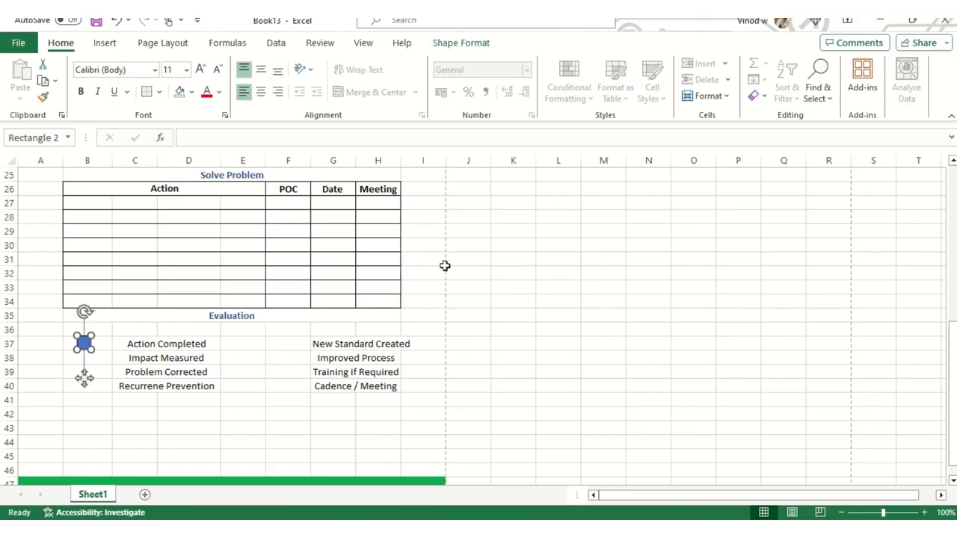
click(460, 43)
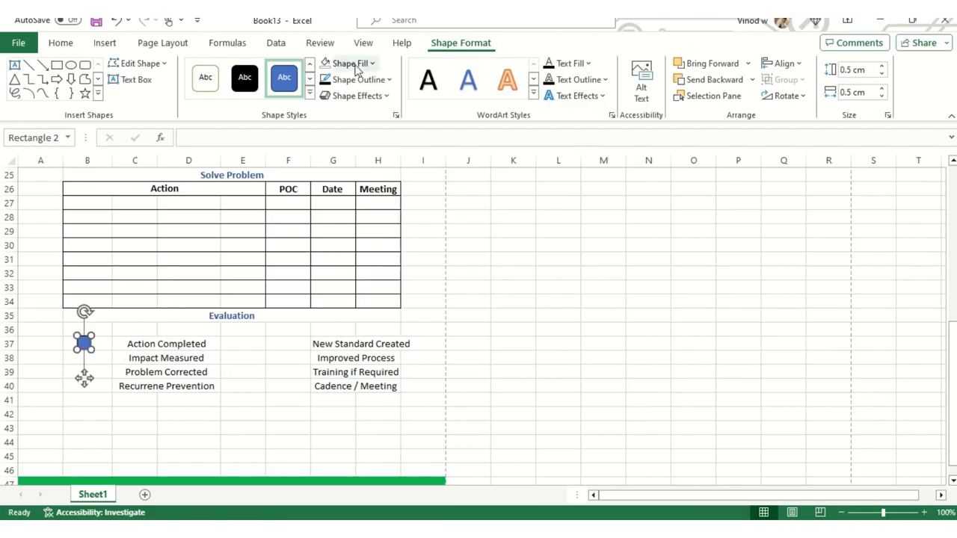
click(349, 64)
click(395, 267)
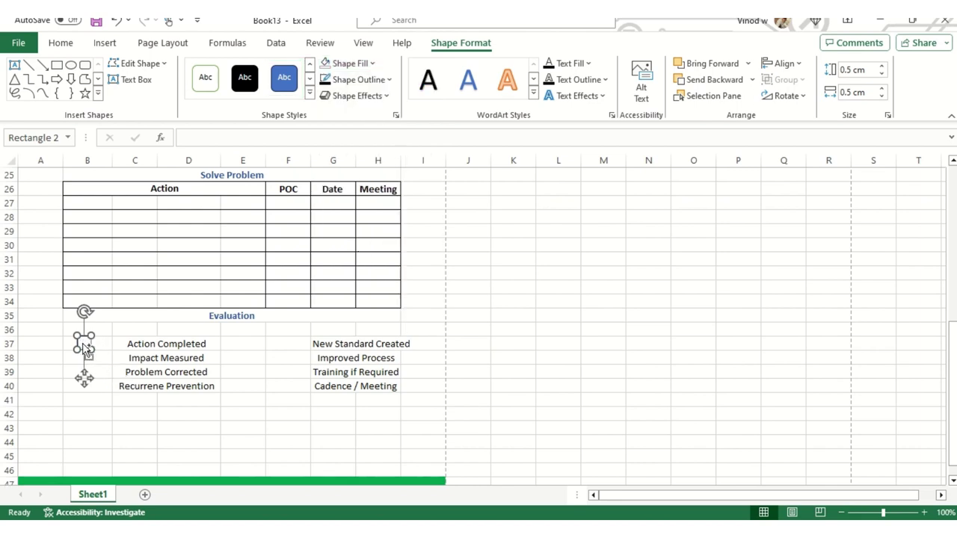
Copy the empty square down into B38, B39 and B40 beside the other three evaluation labels
drag(86, 348, 85, 366)
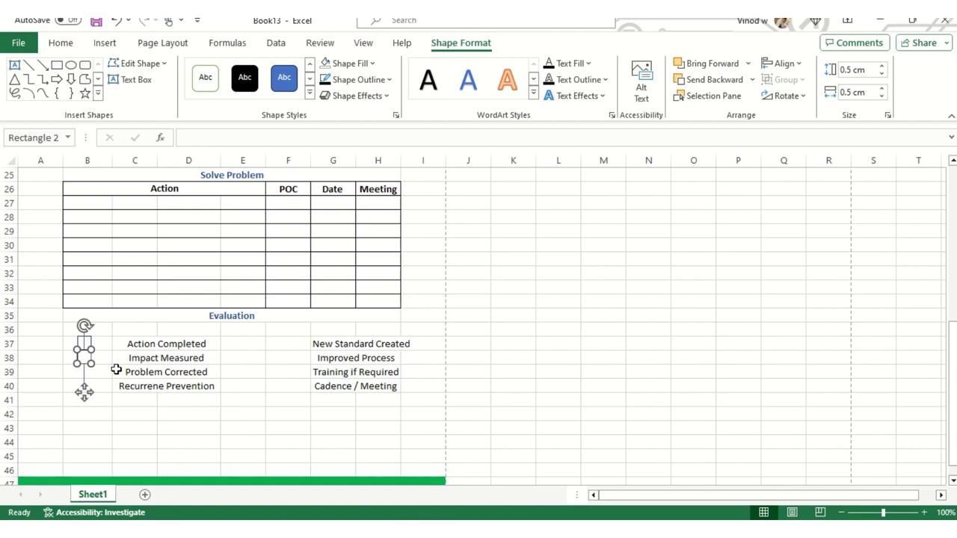
mouse_move(84, 359)
mouse_down()
mouse_move(199, 395)
mouse_move(122, 406)
mouse_move(115, 392)
mouse_move(89, 390)
mouse_move(88, 373)
mouse_up()
mouse_move(89, 374)
mouse_down()
mouse_move(85, 406)
mouse_move(89, 390)
mouse_up()
click(125, 415)
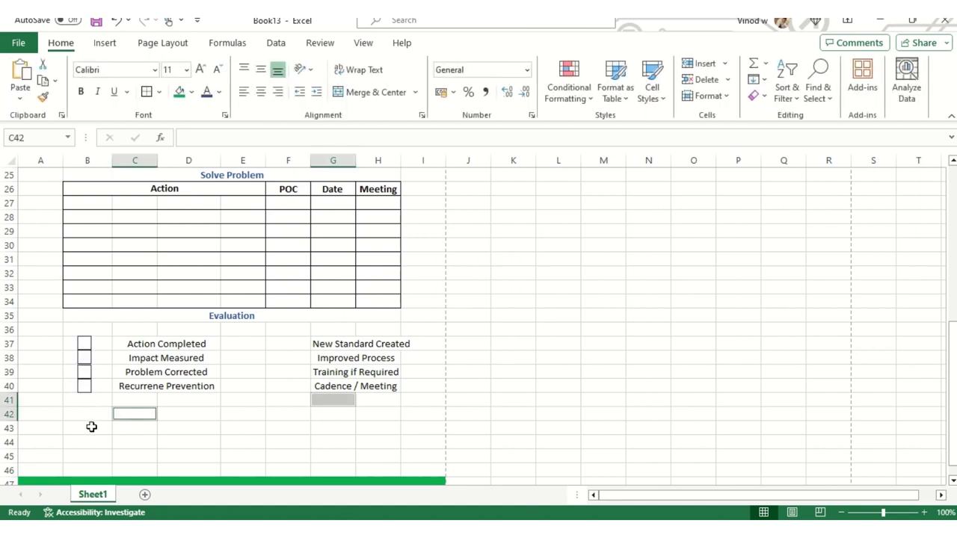
drag(63, 333, 100, 421)
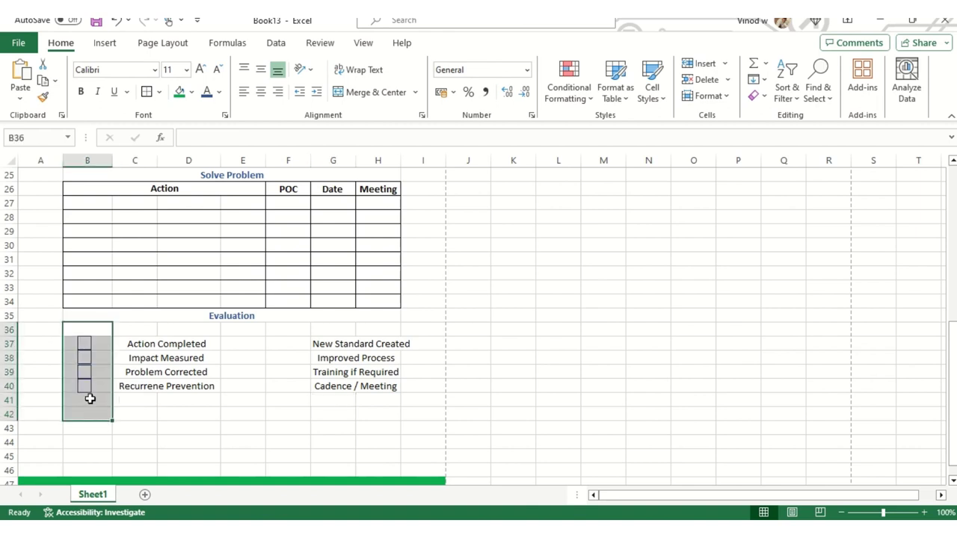
click(90, 399)
click(116, 332)
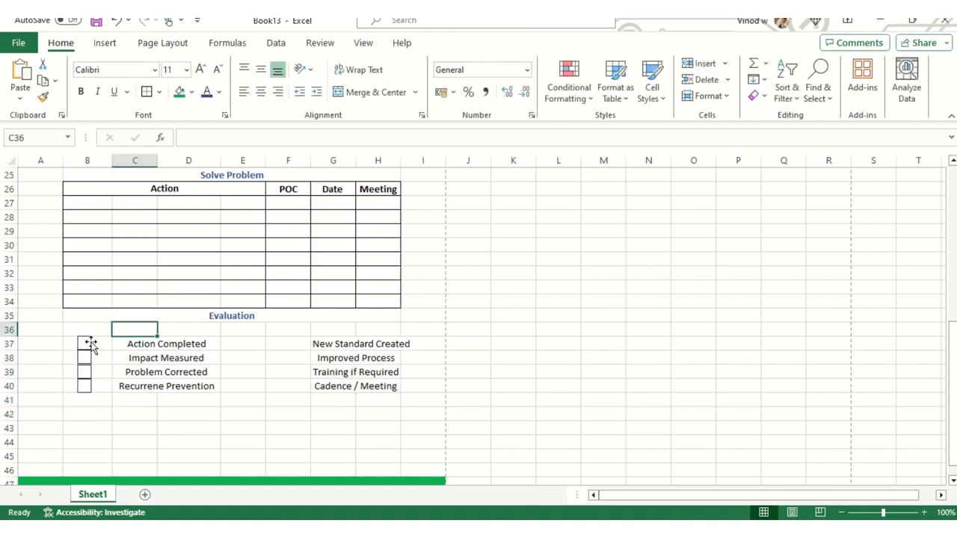
Copy the squares from B37, B39 and B40 across to column F beside the second column of labels
click(92, 365)
ctrl+click(85, 378)
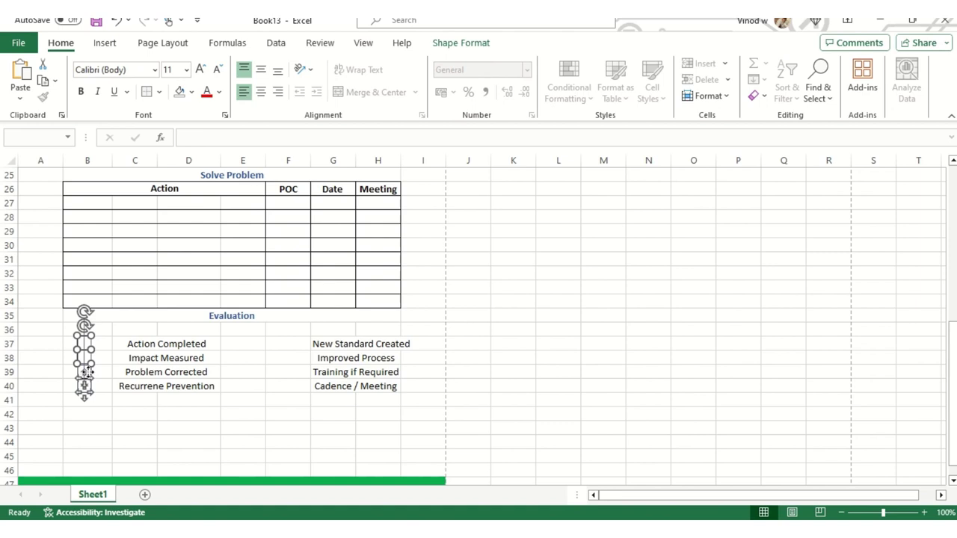
click(86, 377)
ctrl+click(90, 393)
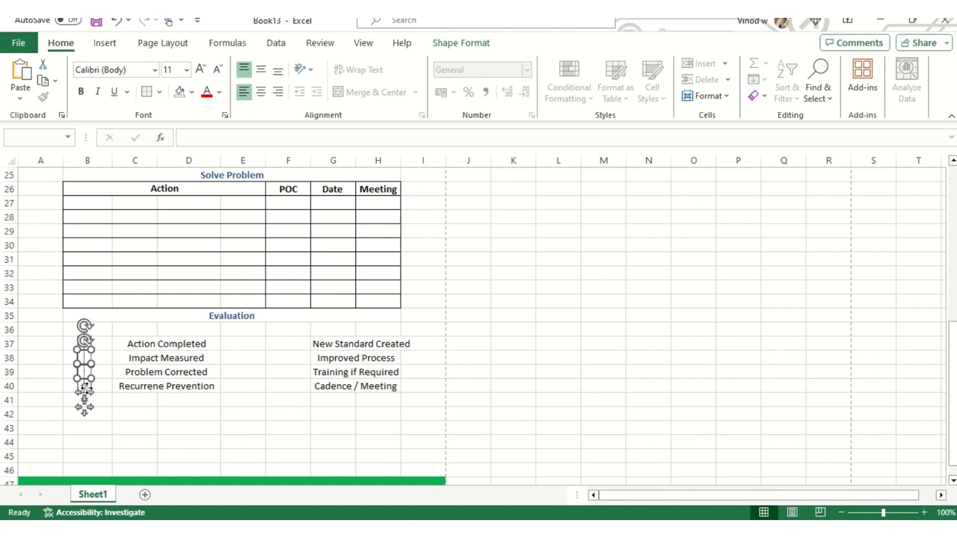
click(86, 390)
ctrl+click(88, 390)
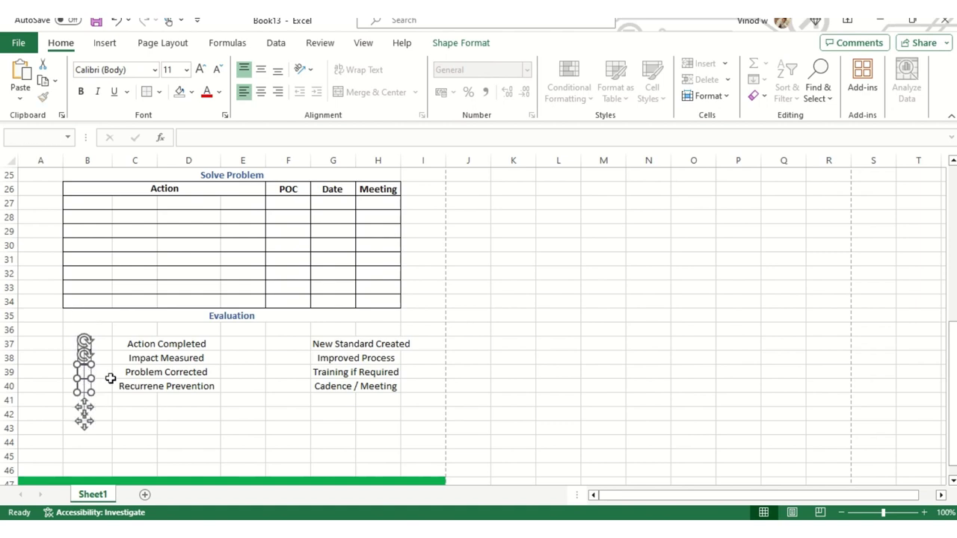
ctrl+click(90, 345)
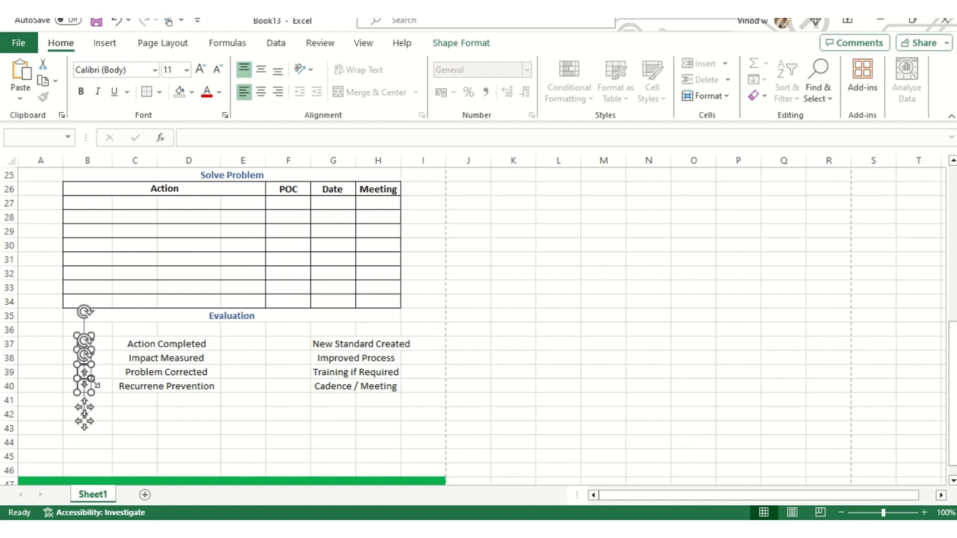
drag(90, 372, 289, 376)
click(331, 414)
Copy the square in F37 down into F38 beside the "Improved Process" label
click(279, 344)
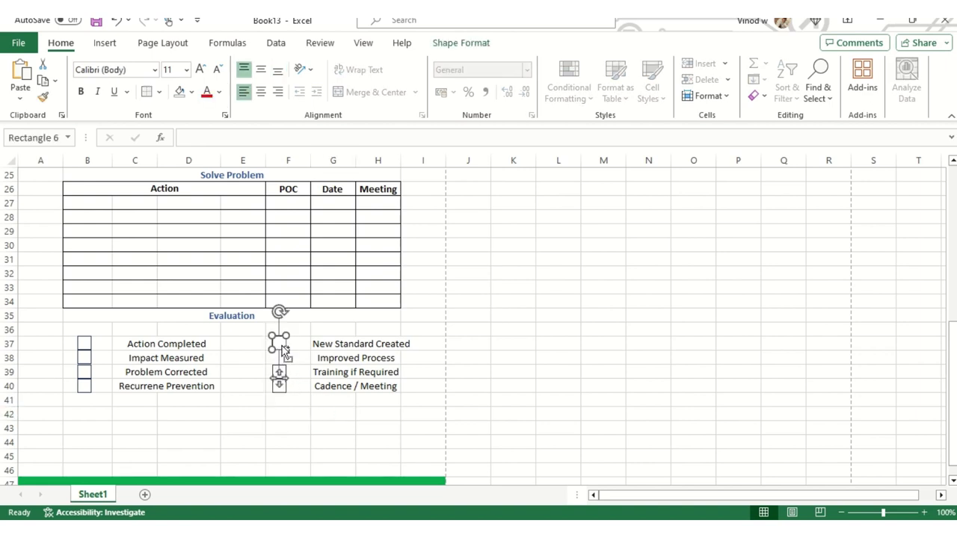
drag(279, 344, 281, 365)
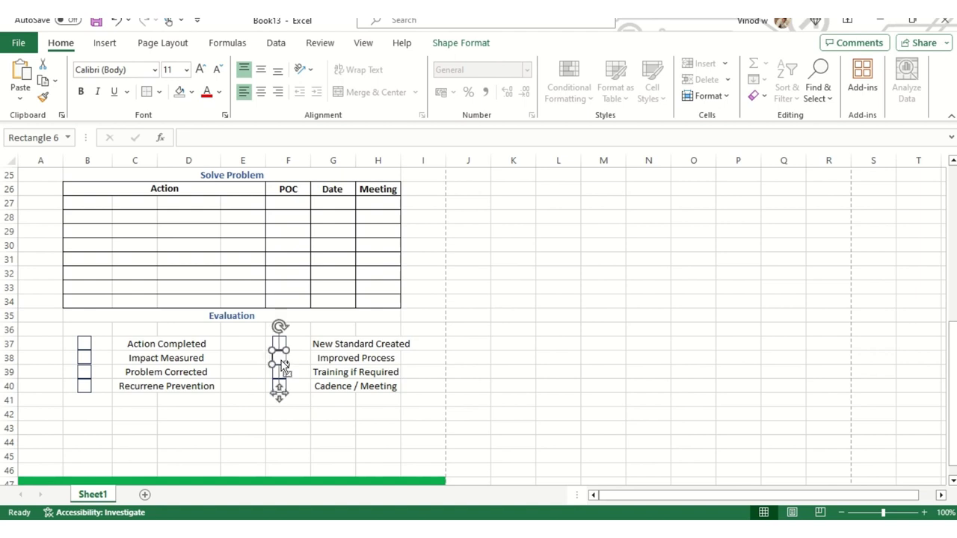
click(376, 453)
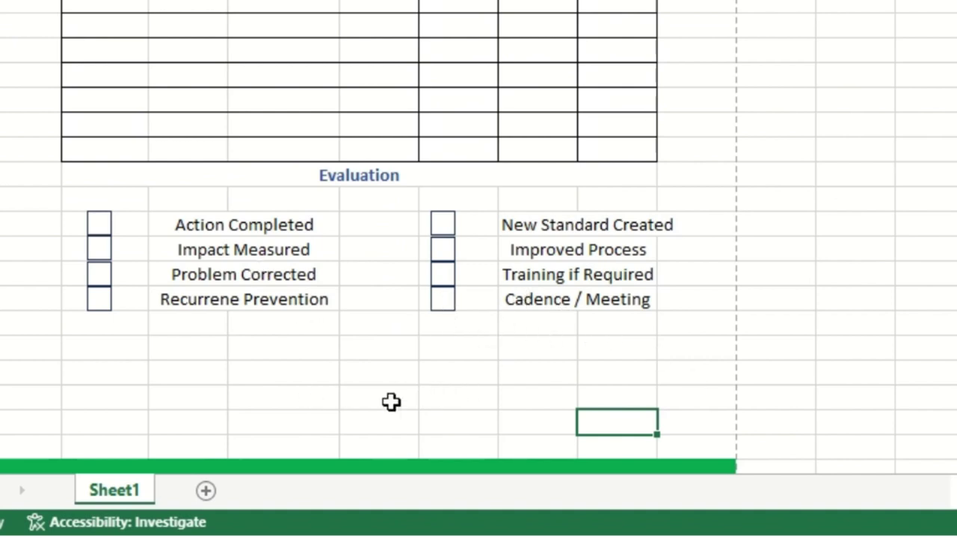
click(363, 371)
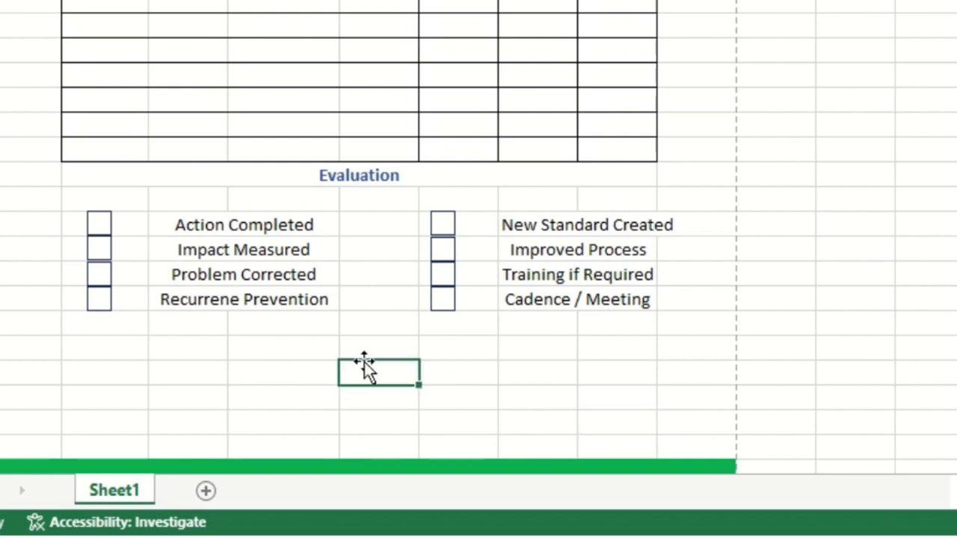
Enter the labels "Name", "Date", "Grade" and "Completed" in E42 to E45 below the evaluation checkboxes
click(367, 356)
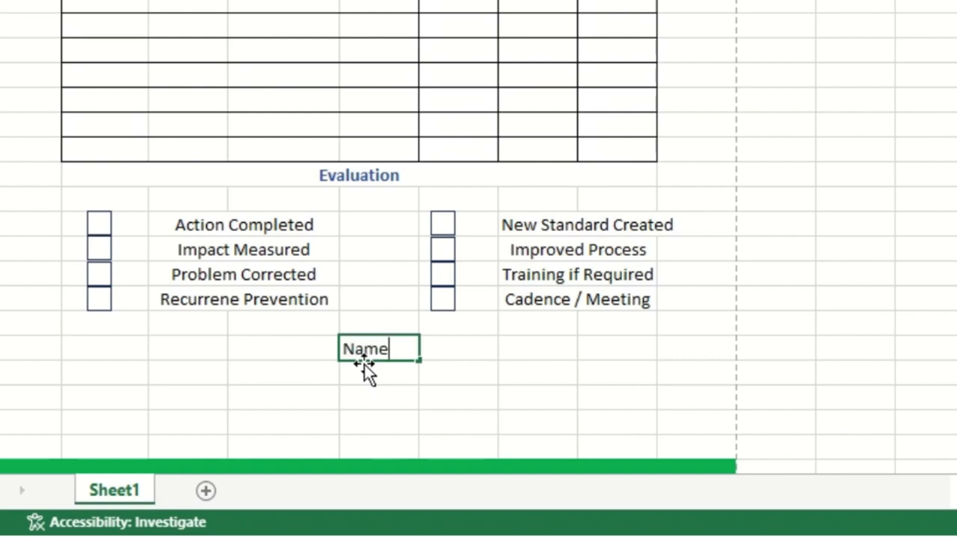
key(Return)
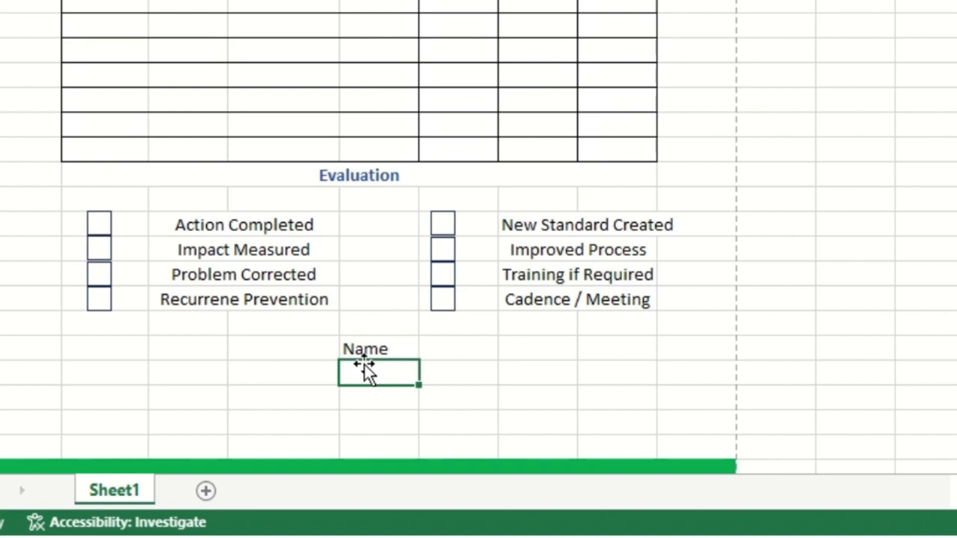
text(Date)
key(Return)
text(G)
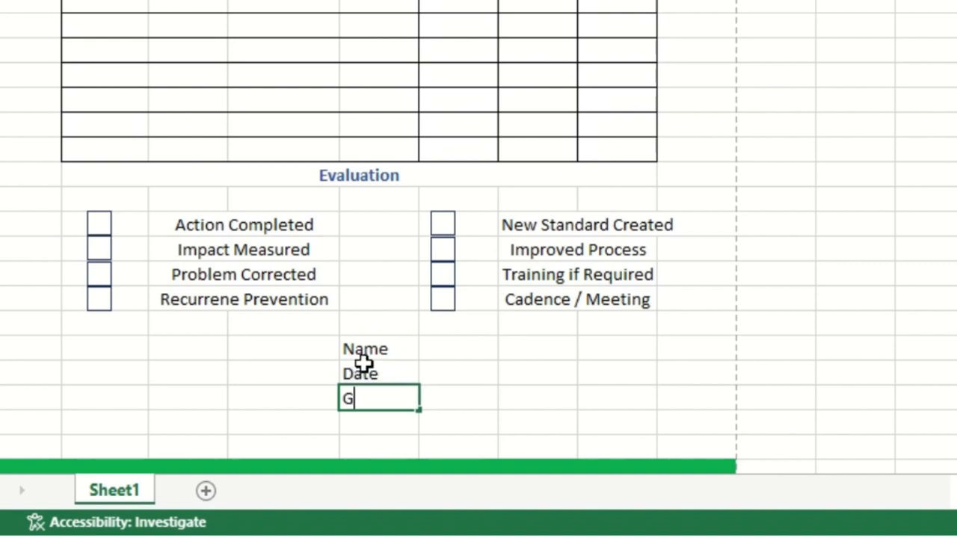
text(rade)
key(Return)
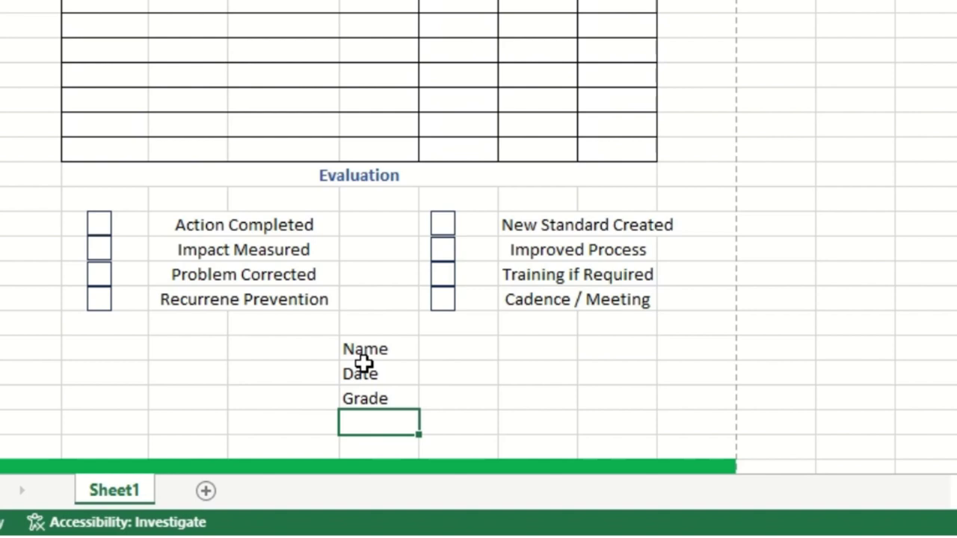
text(Completed)
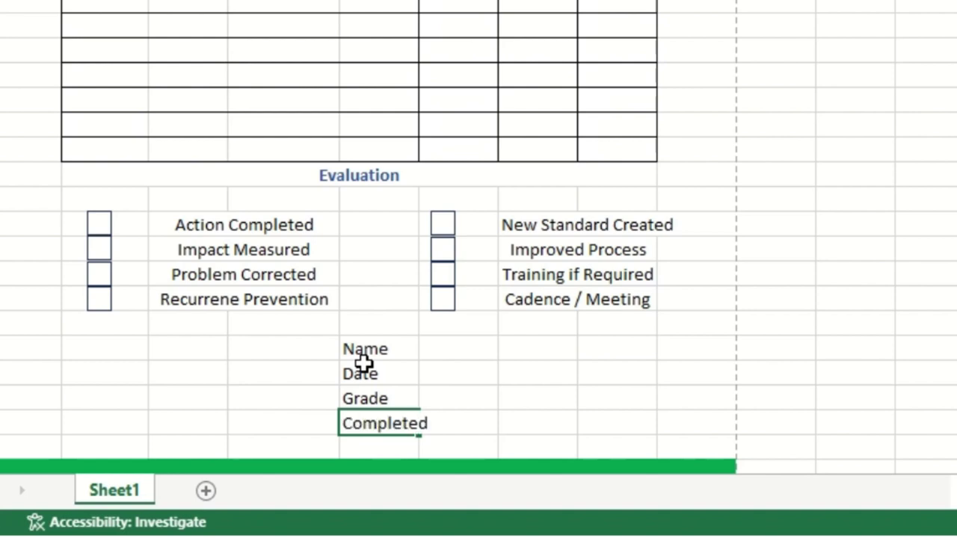
key(Tab)
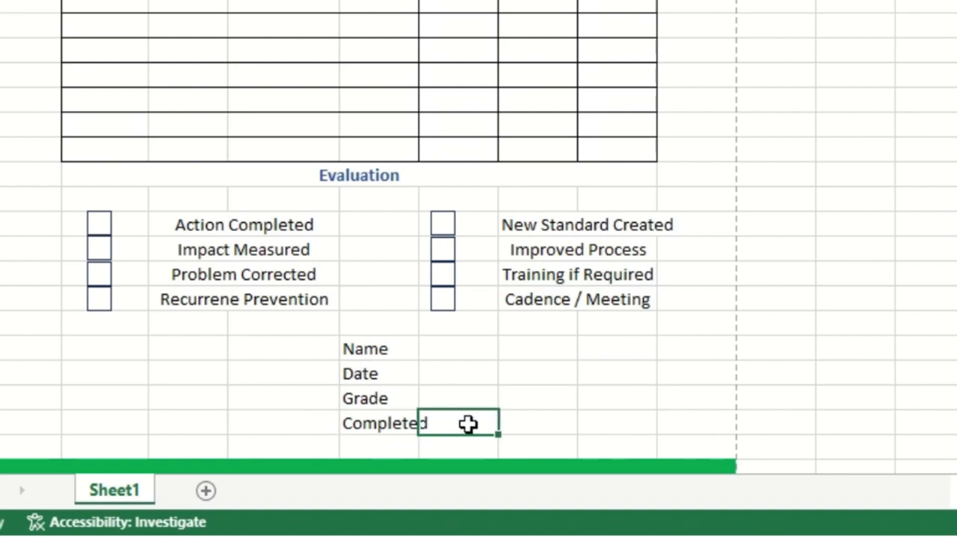
Apply an outside border across columns F to H in each of rows 42 to 45 beside the new labels
drag(457, 349, 638, 346)
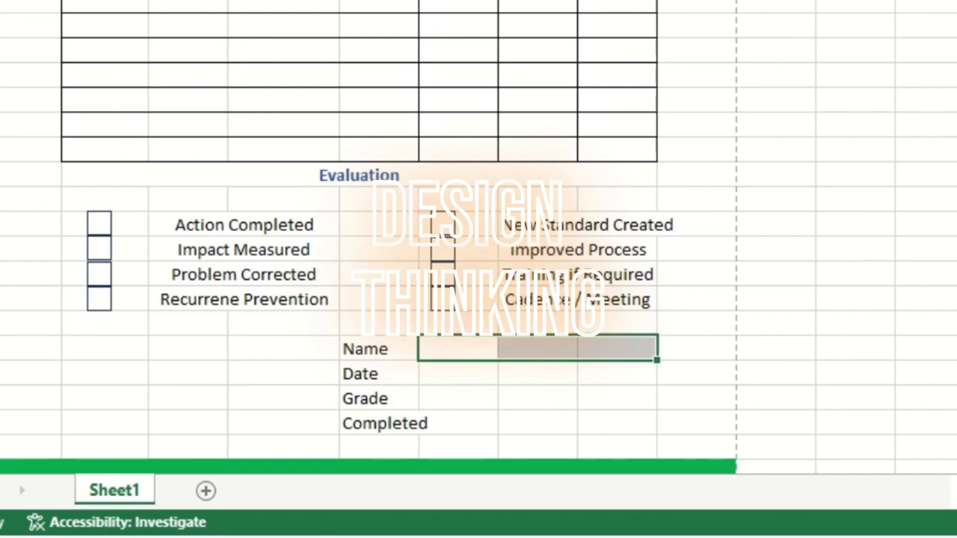
drag(433, 369, 611, 374)
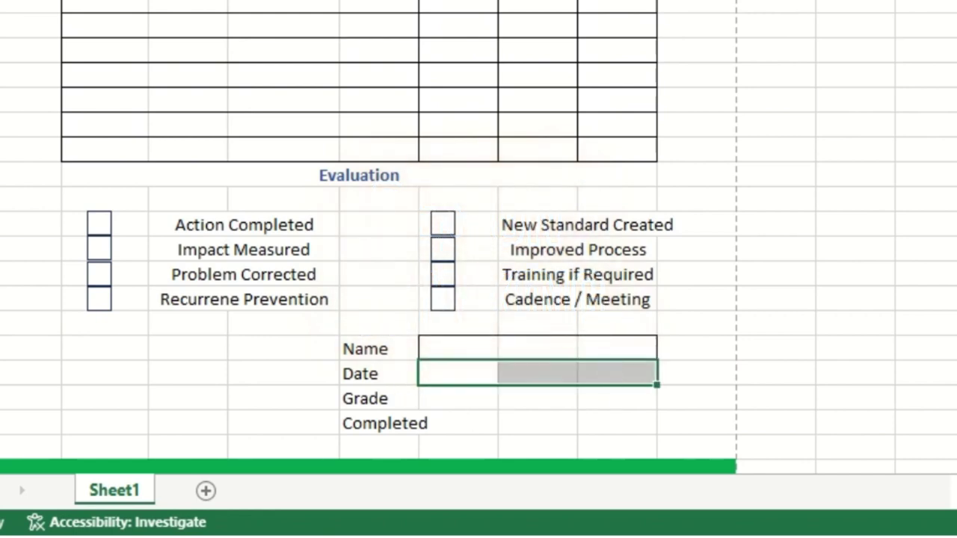
drag(458, 403, 615, 393)
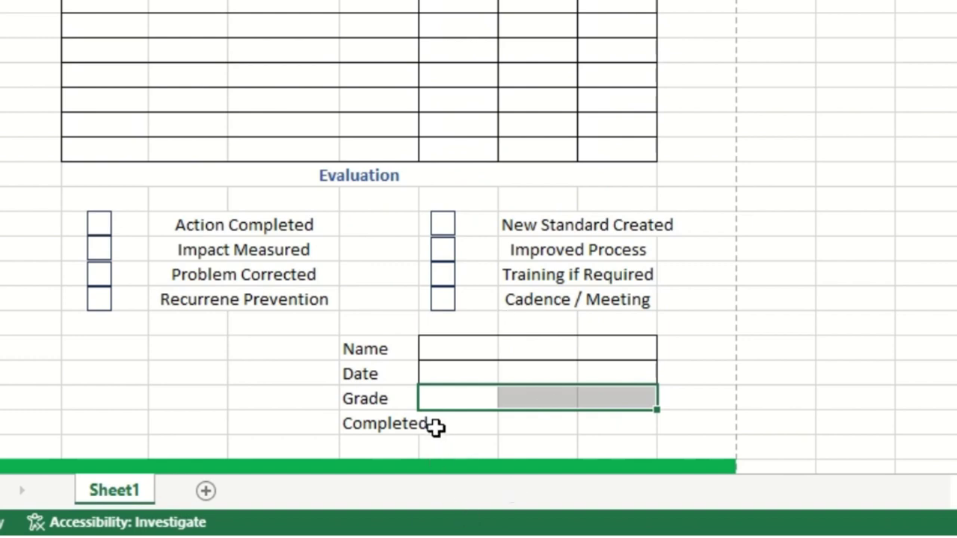
drag(438, 427, 645, 427)
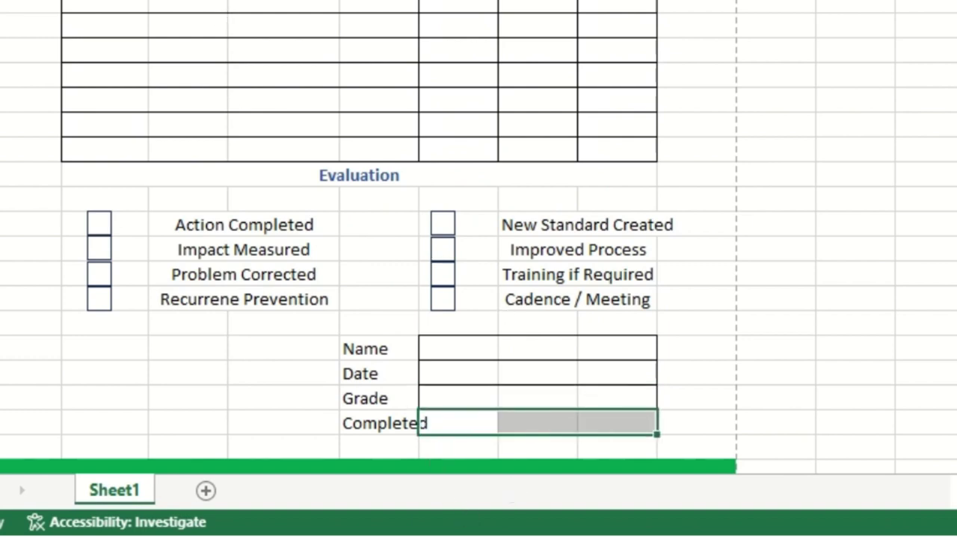
click(631, 404)
Make the labels from "Name" to "Completed" bold and auto-fit the width of column E
drag(408, 349, 374, 442)
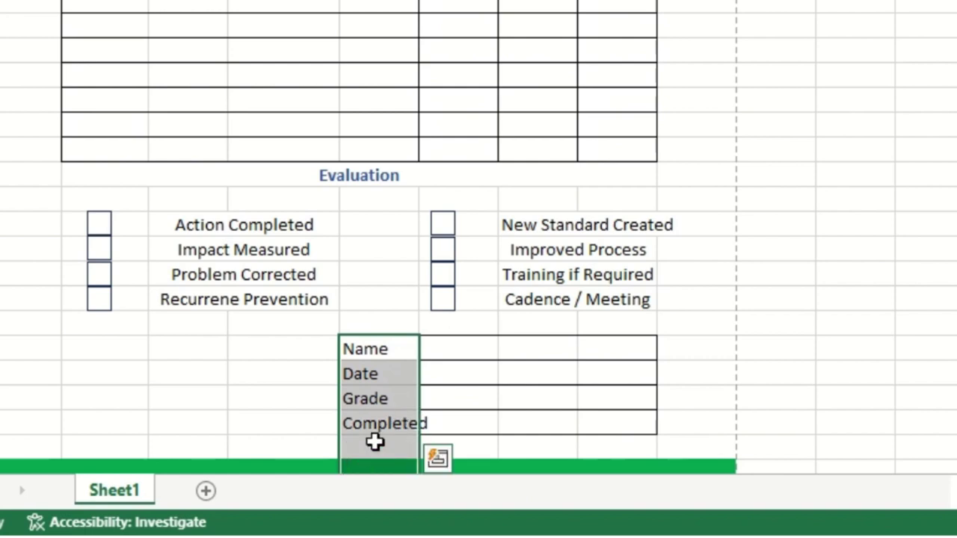
key(ctrl+b)
click(510, 389)
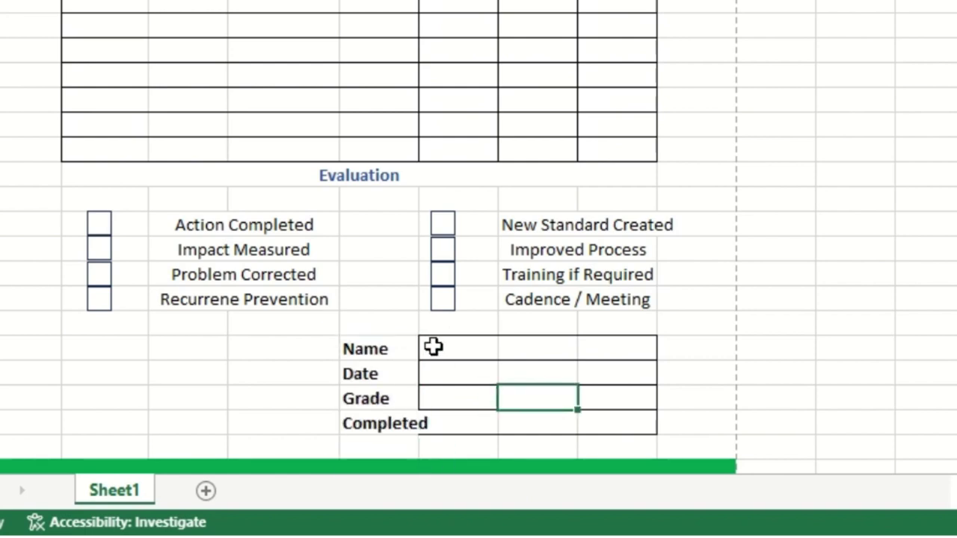
key(alt+h)
key(o)
key(i)
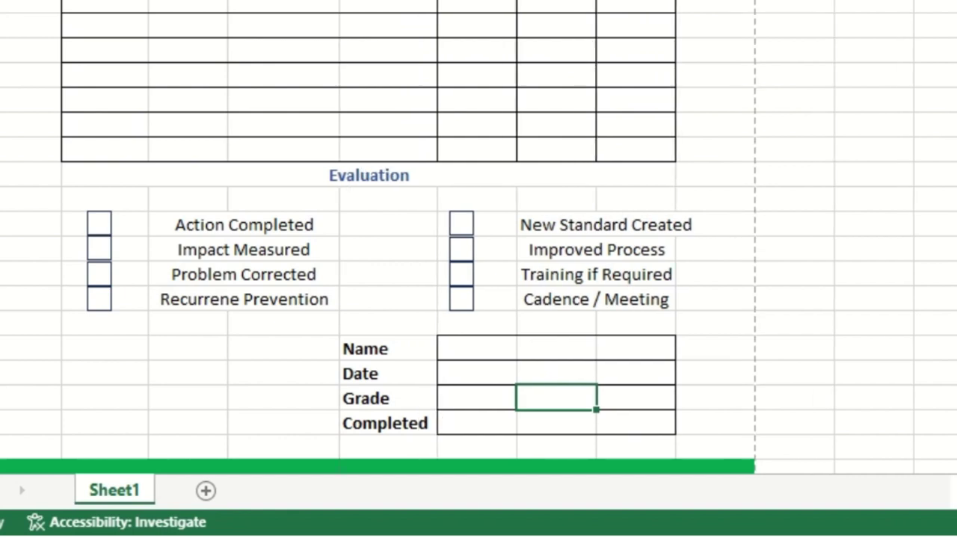
click(558, 374)
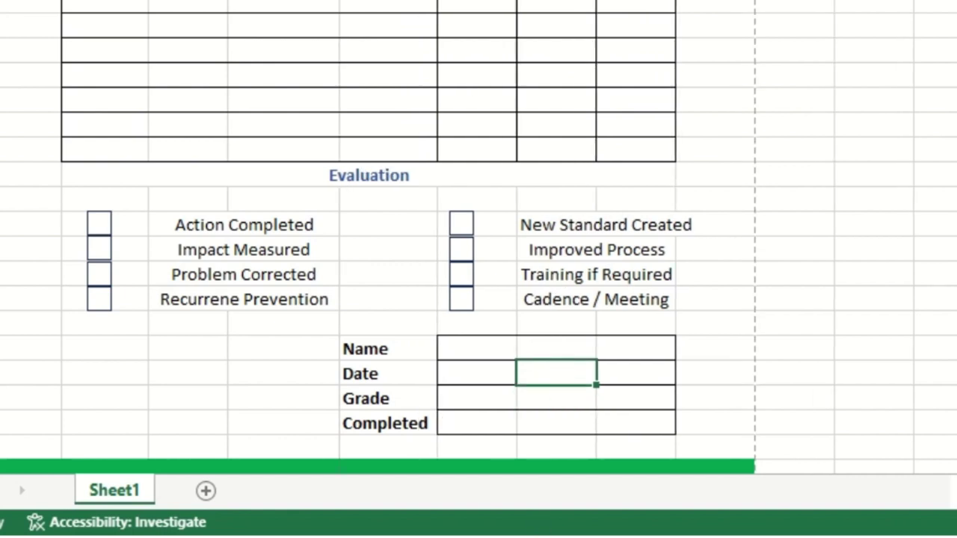
Italicize both columns of evaluation labels in rows 37 to 40
drag(570, 224, 574, 288)
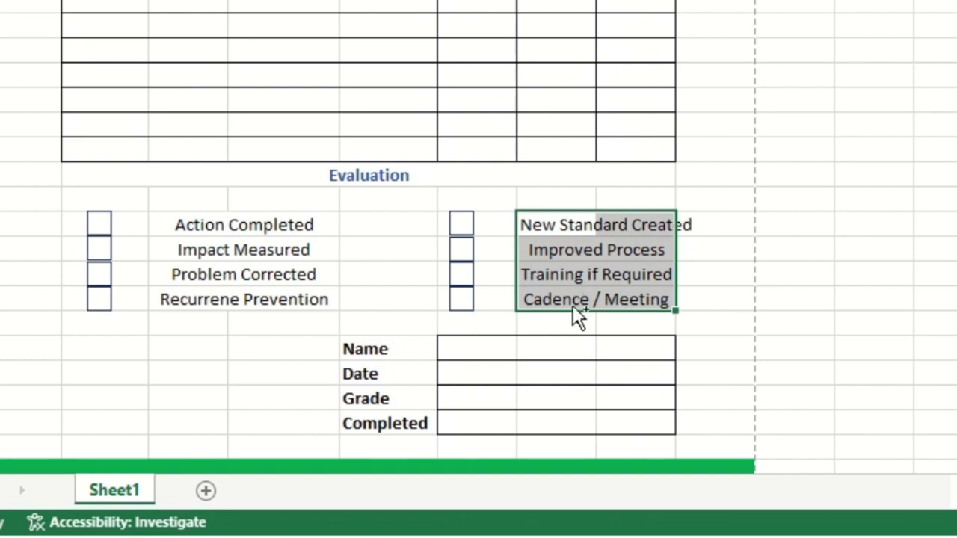
key(ctrl+i)
drag(242, 232, 242, 293)
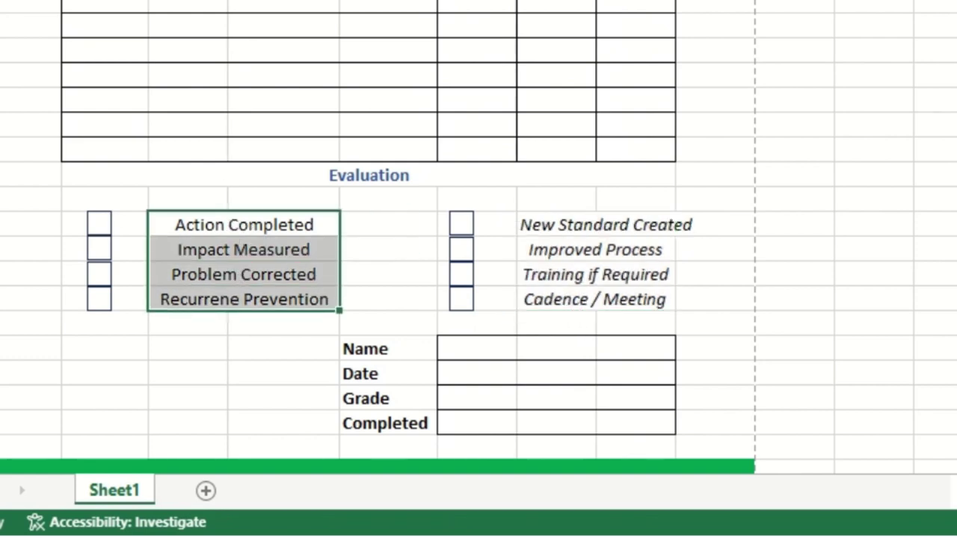
key(ctrl+i)
click(394, 256)
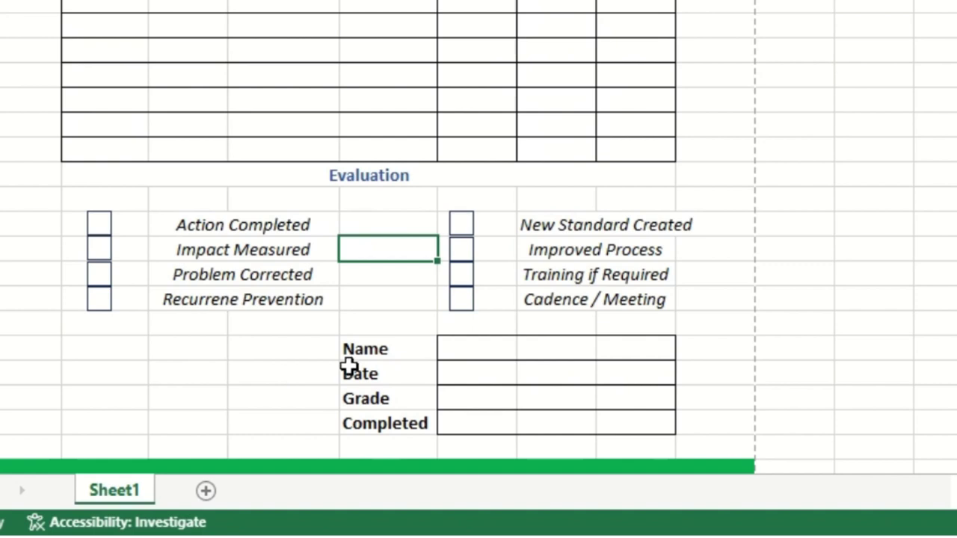
Try a copy of the square from F40 in F45 beside the "Completed" label, and delete it
click(483, 424)
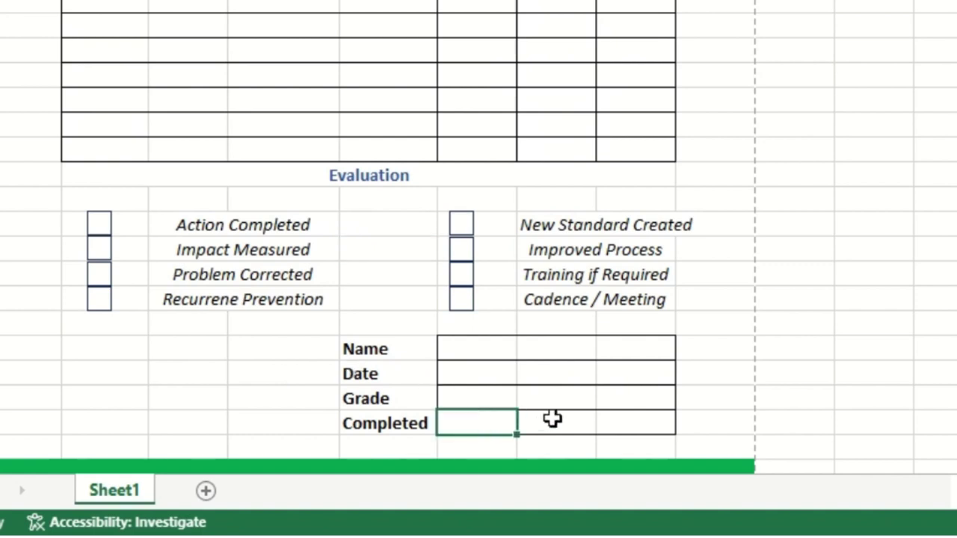
click(551, 420)
click(460, 306)
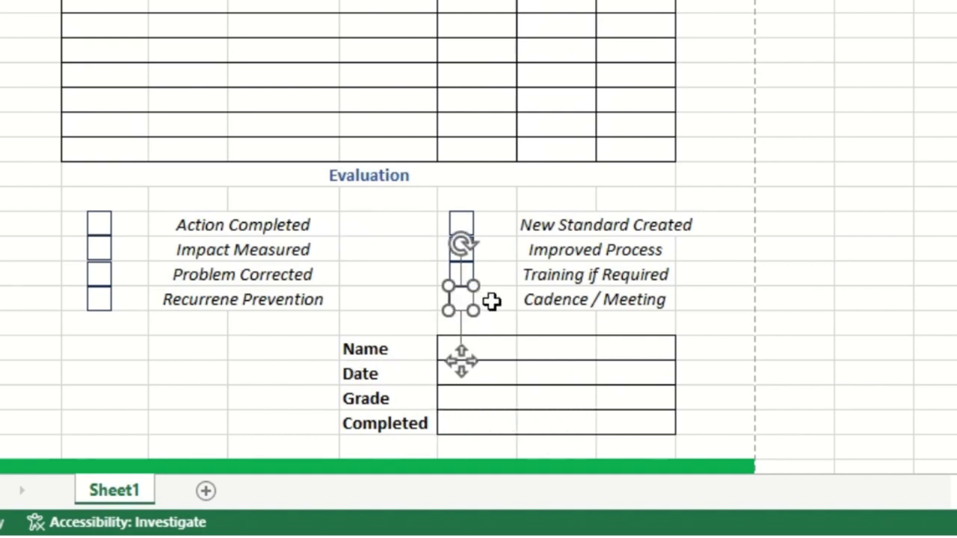
key(Left)
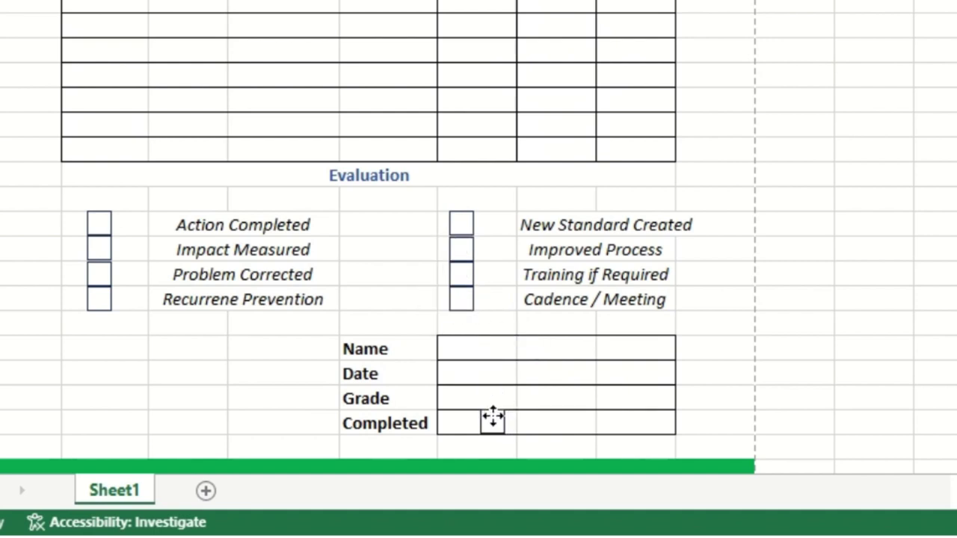
drag(492, 417, 457, 417)
click(532, 416)
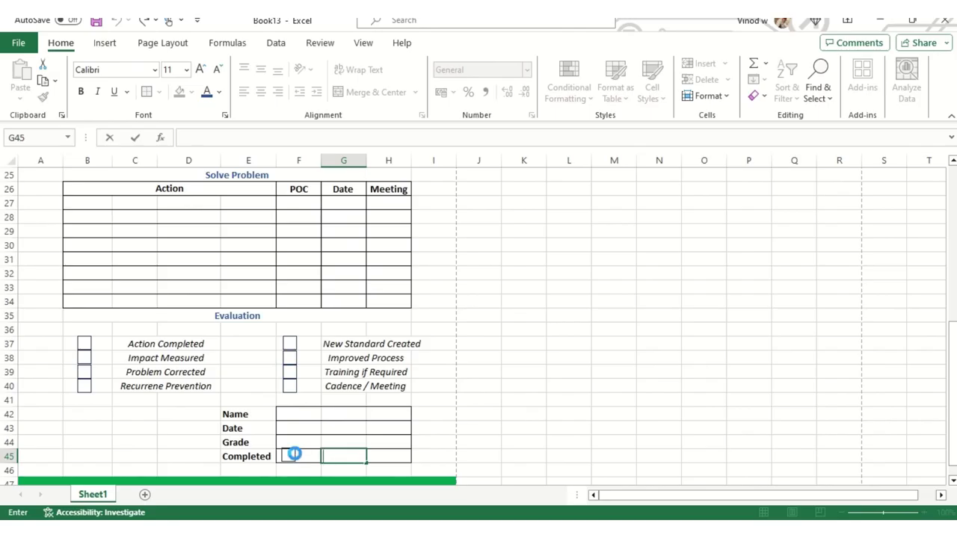
click(294, 453)
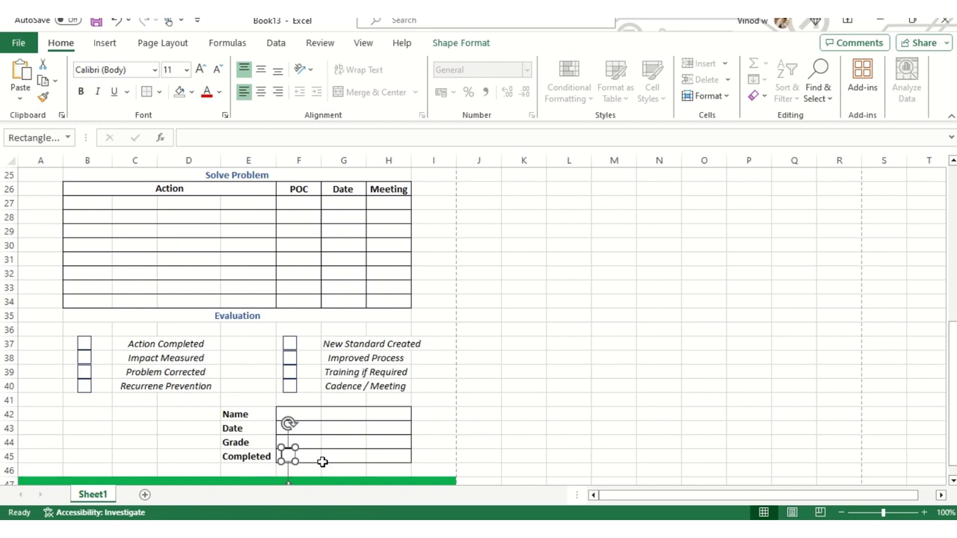
click(322, 462)
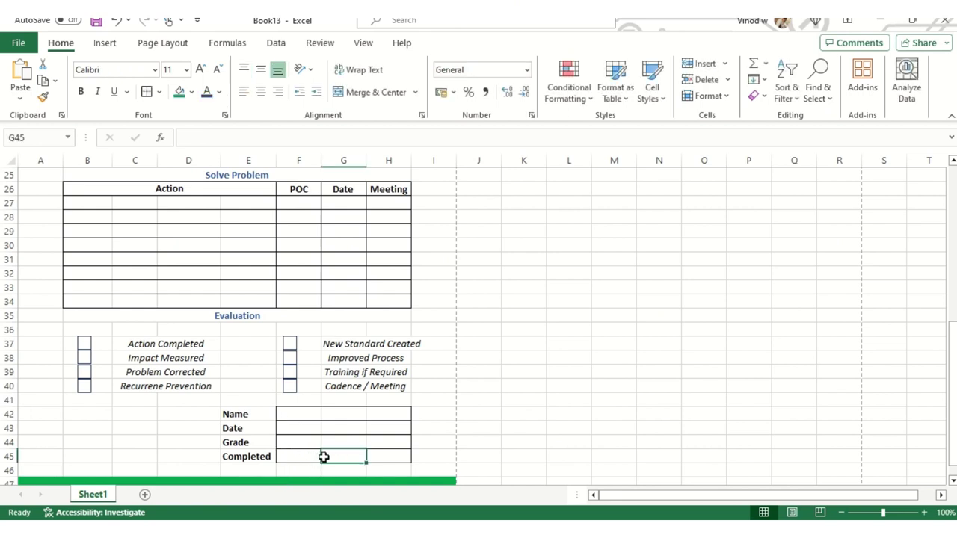
Merge and center columns F to H separately in rows 42, 43, 44 and 45
drag(313, 415, 382, 416)
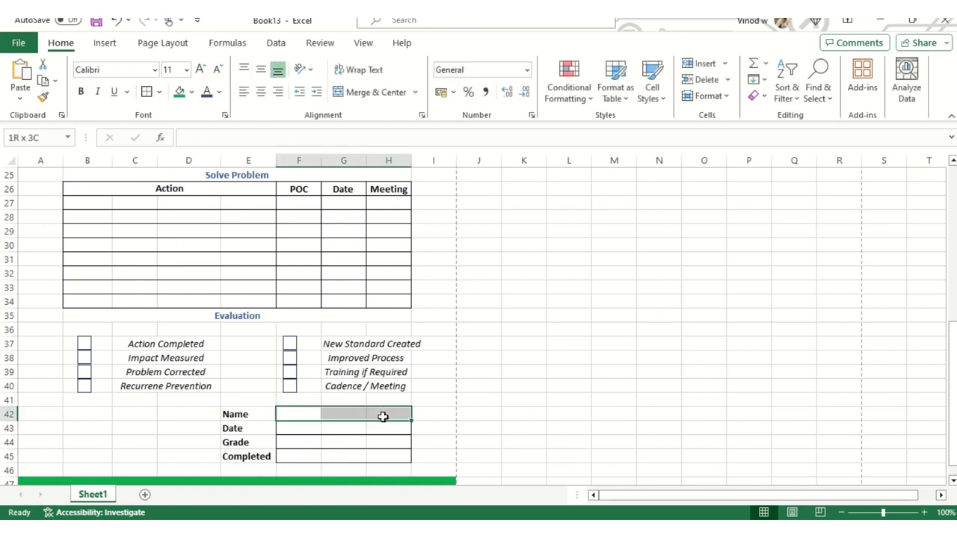
click(359, 92)
click(324, 428)
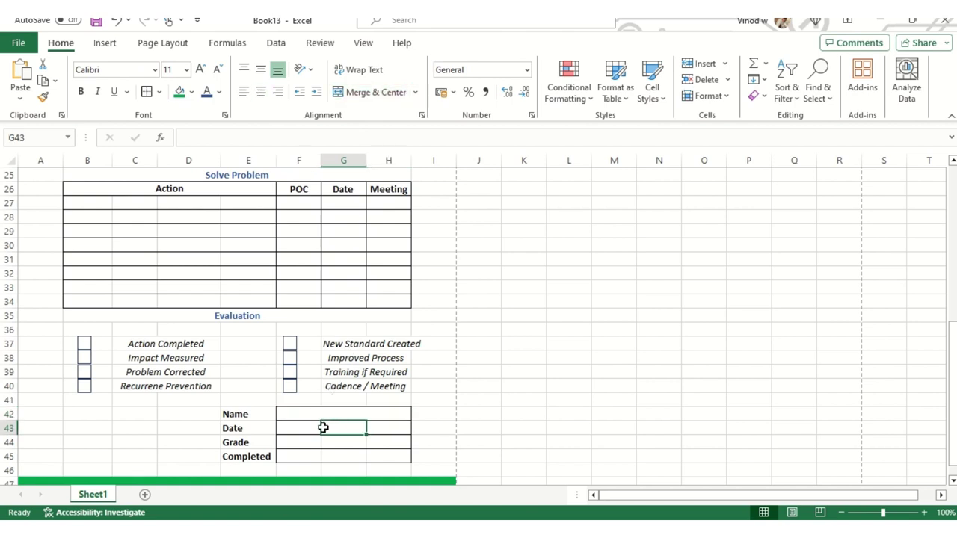
drag(329, 427, 396, 428)
click(366, 93)
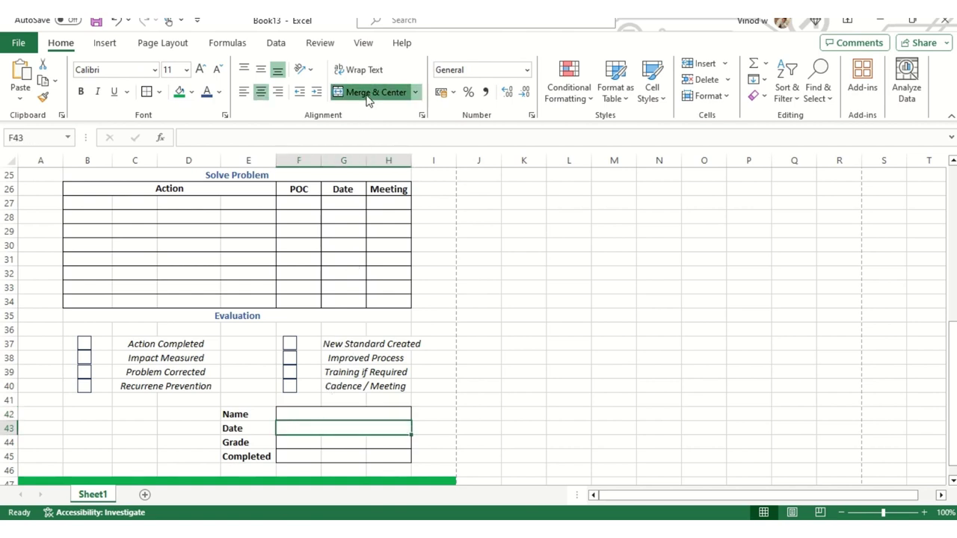
drag(295, 441, 386, 441)
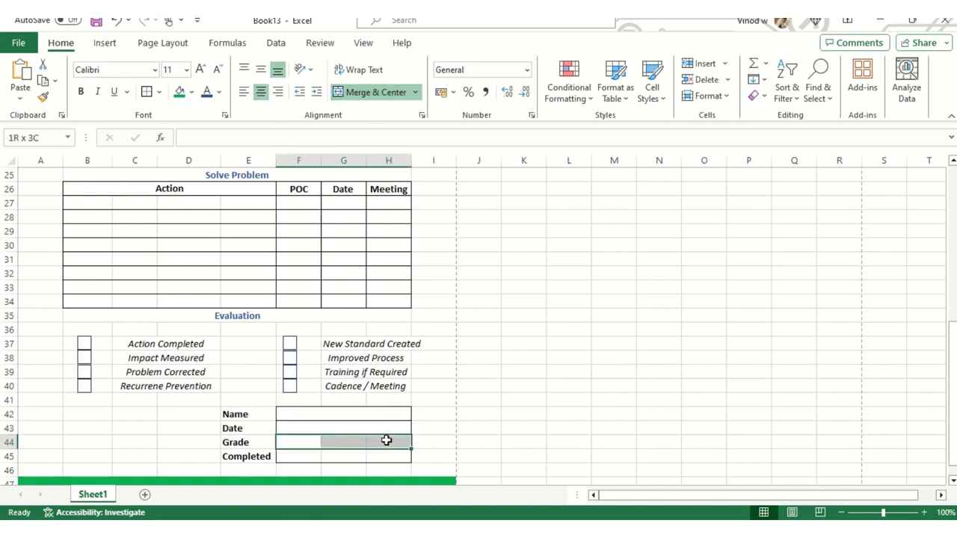
click(366, 92)
drag(305, 455, 388, 455)
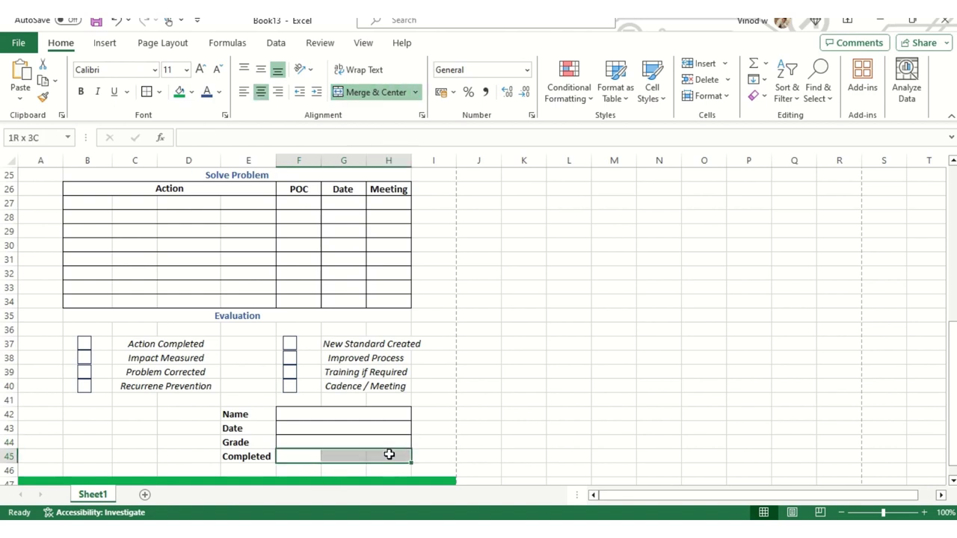
click(367, 95)
click(520, 343)
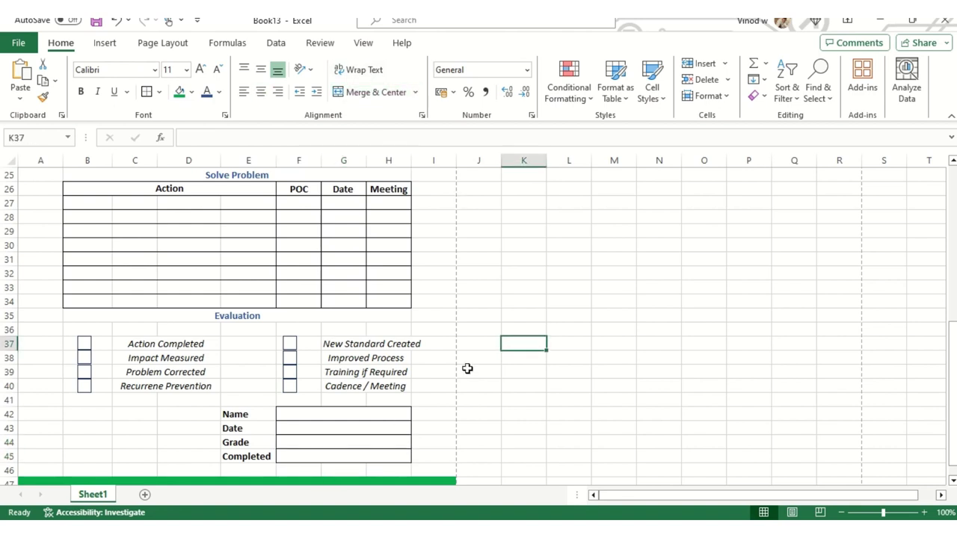
Review the whole form from the "Problem Solving Form" title down to the green band in row 47
click(126, 440)
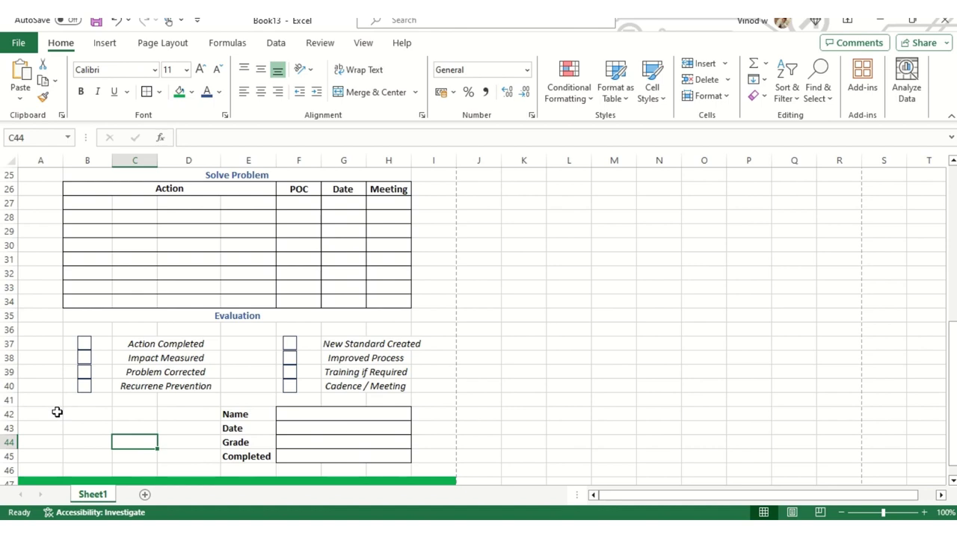
scroll(57, 413, up, 3)
scroll(244, 319, up, 5)
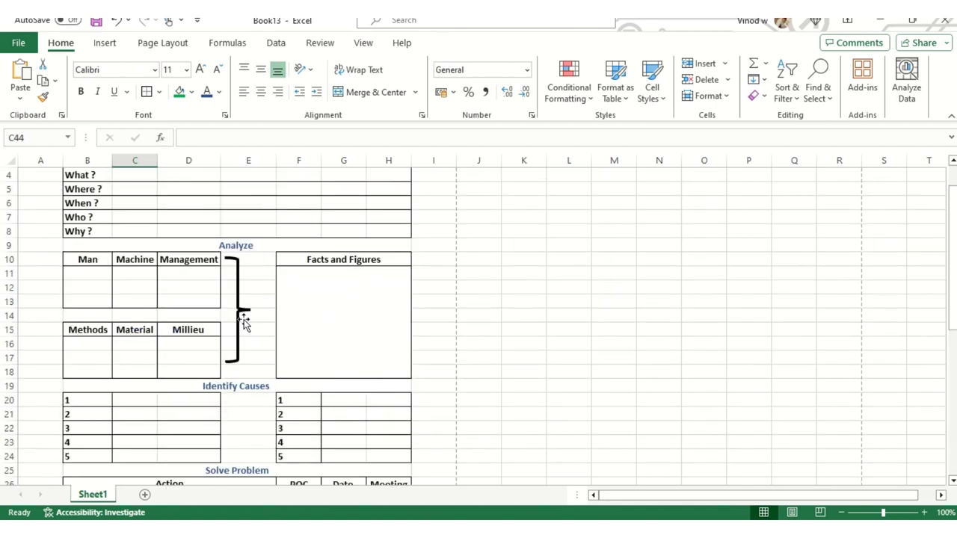
scroll(227, 278, down, 11)
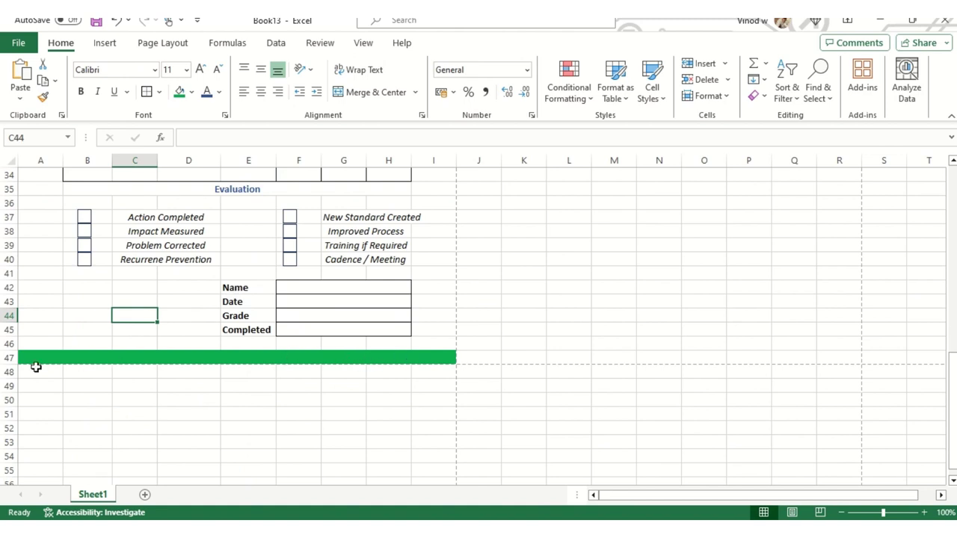
click(29, 357)
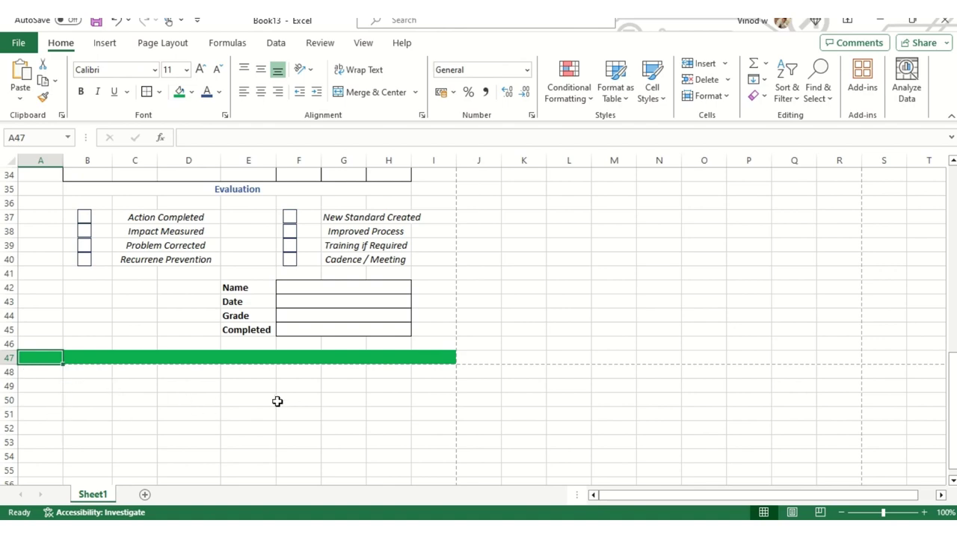
scroll(270, 373, up, 11)
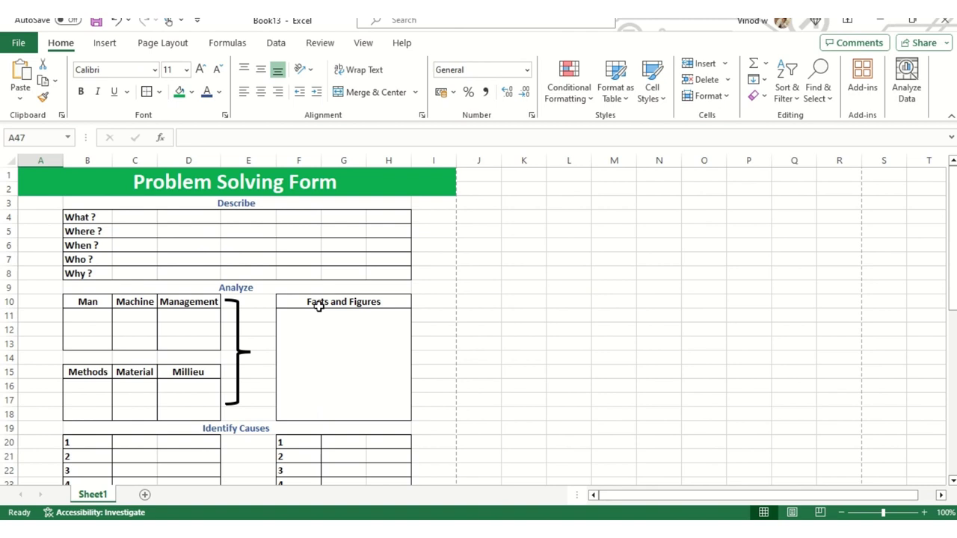
scroll(307, 346, down, 12)
click(142, 259)
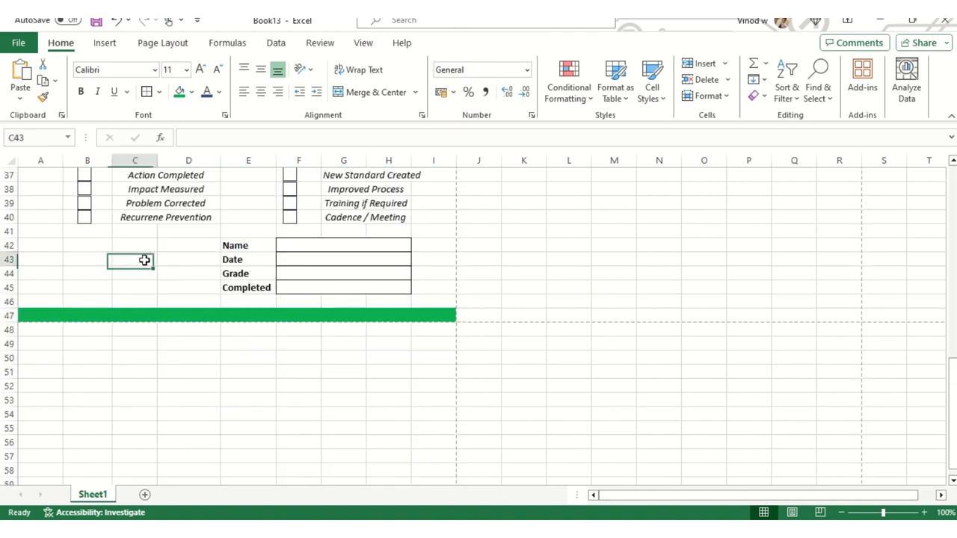
Open the stock icon library from the worksheet and search it for "business"
click(104, 42)
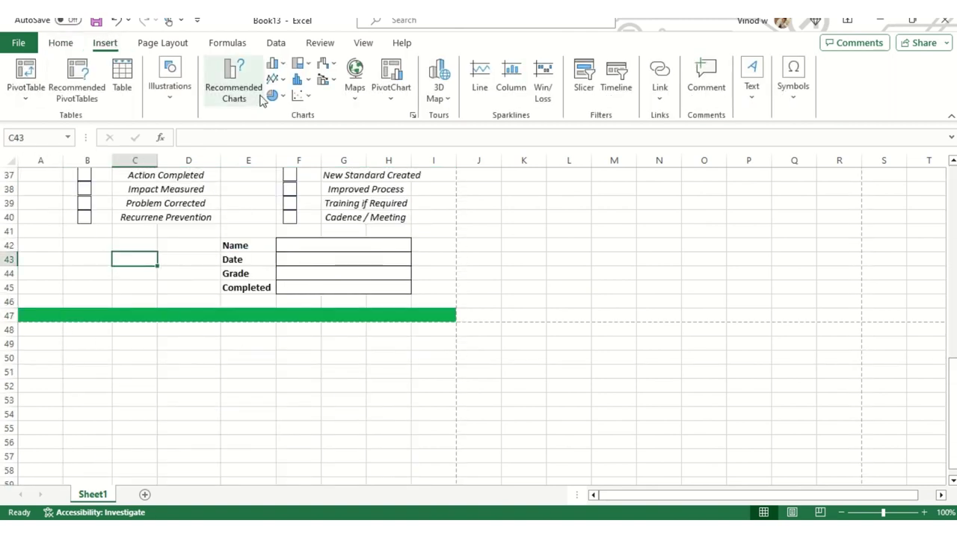
click(54, 269)
scroll(79, 247, up, 12)
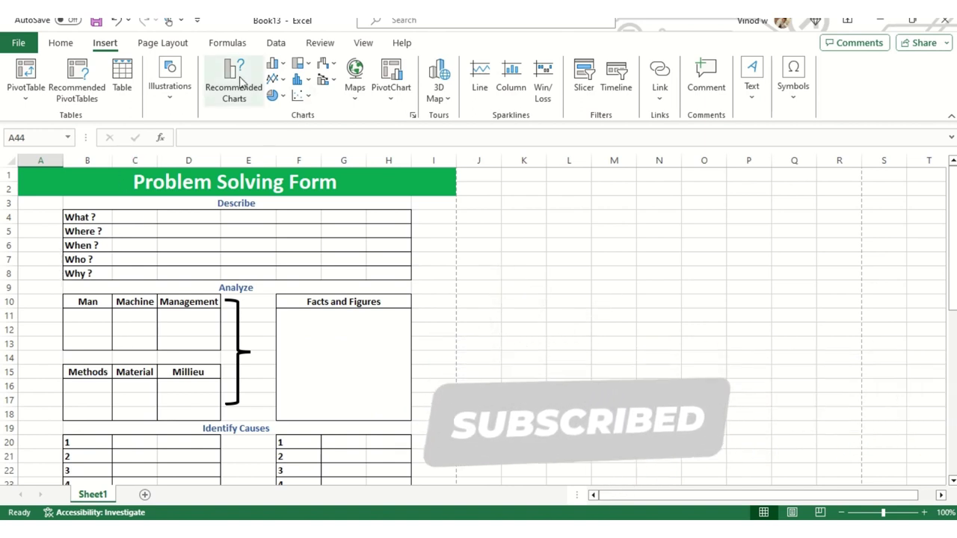
click(178, 93)
click(225, 146)
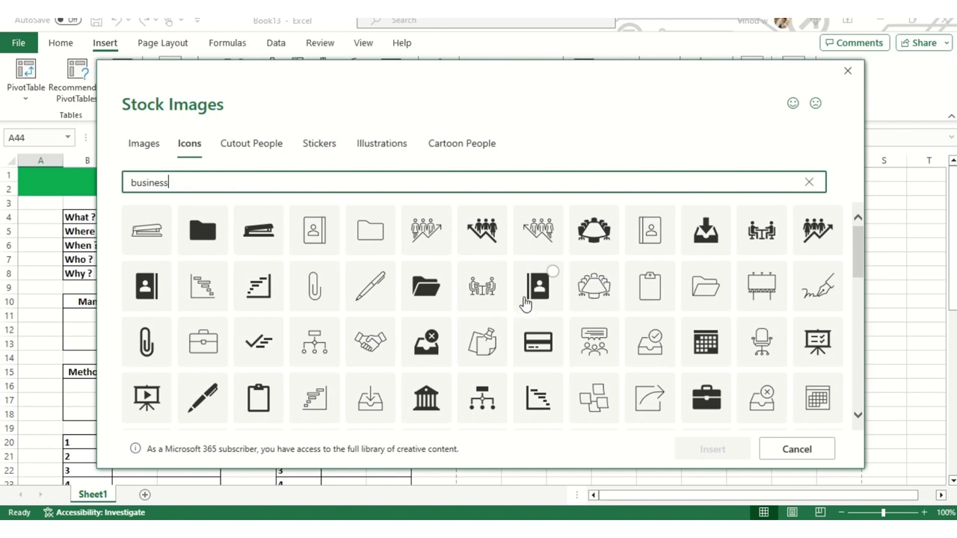
Insert five outline icons: meeting table, sticky notes, group discussion, checklist clipboard and rising line chart
click(498, 302)
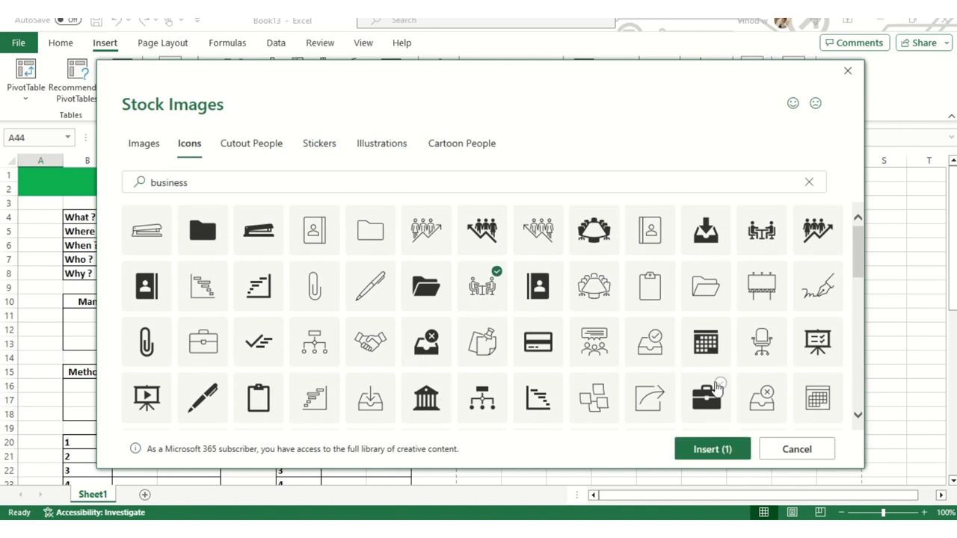
scroll(717, 386, down, 1)
click(612, 348)
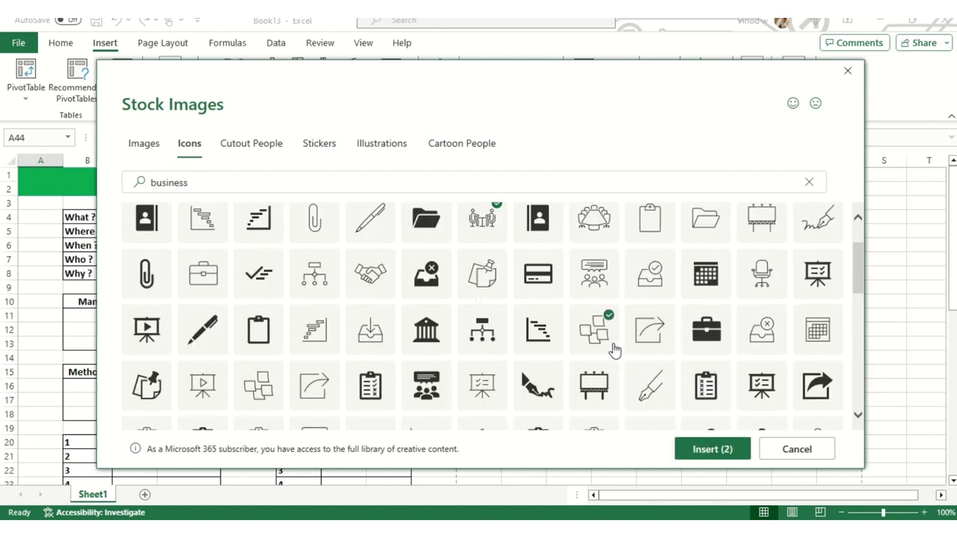
scroll(467, 350, down, 1)
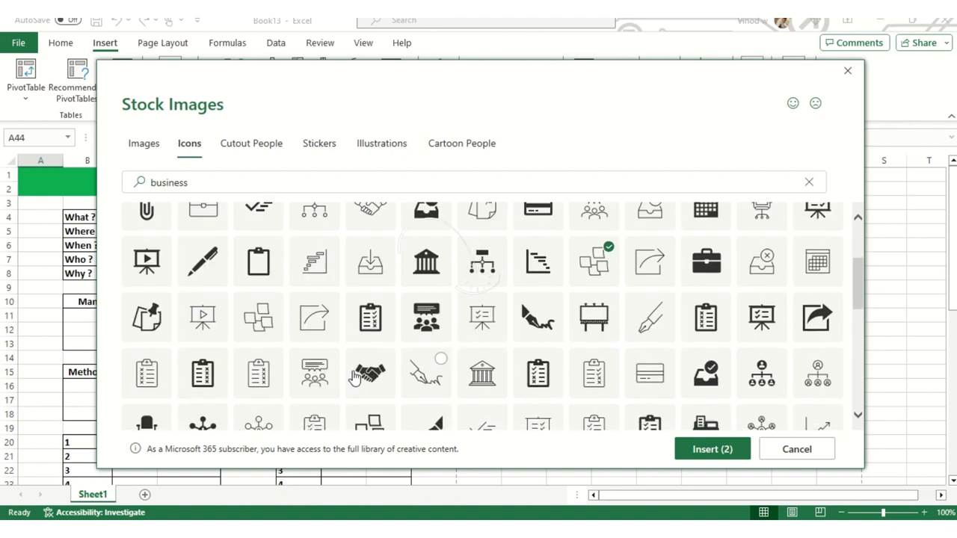
click(292, 377)
scroll(290, 383, down, 1)
click(291, 385)
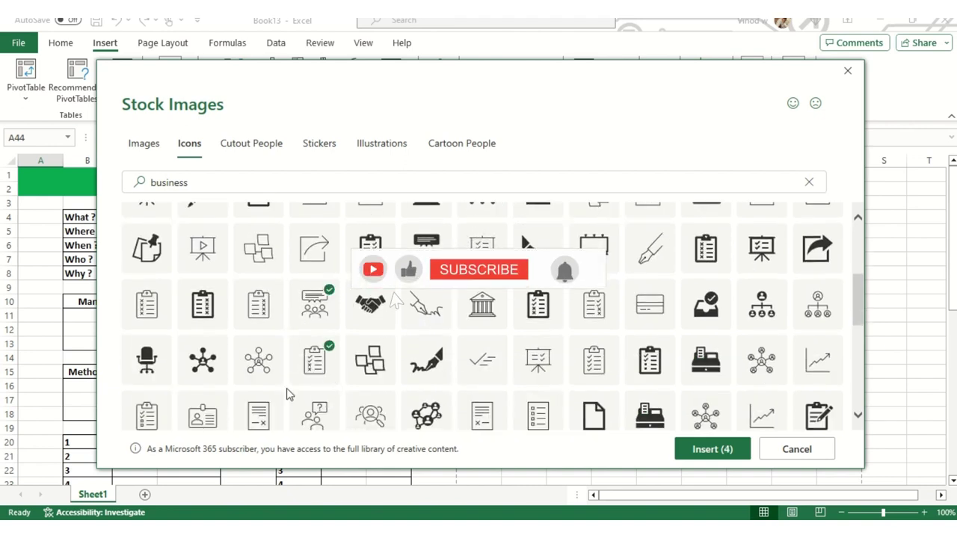
scroll(290, 394, down, 1)
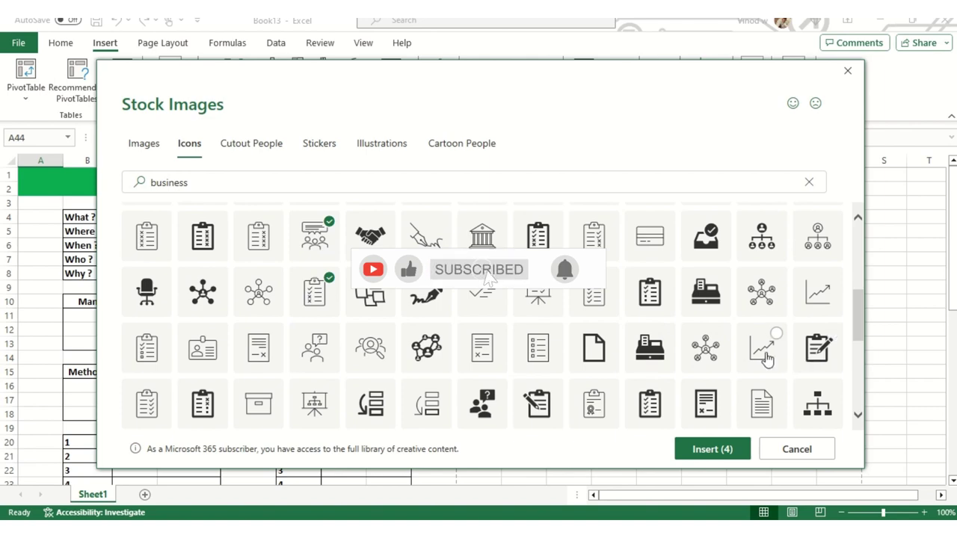
click(767, 359)
click(722, 451)
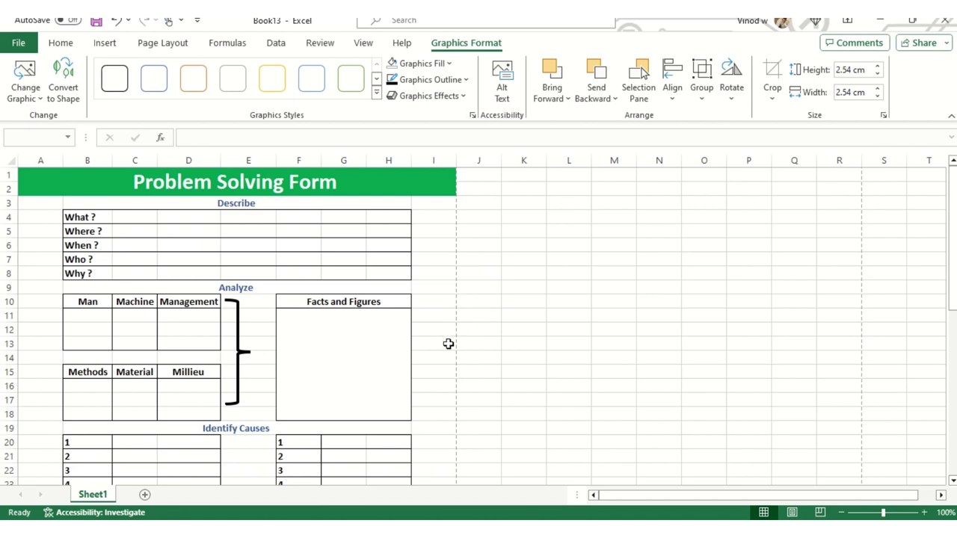
Move the stack of inserted icons to the blank area in columns J and K beside rows 4 to 10
scroll(449, 344, down, 10)
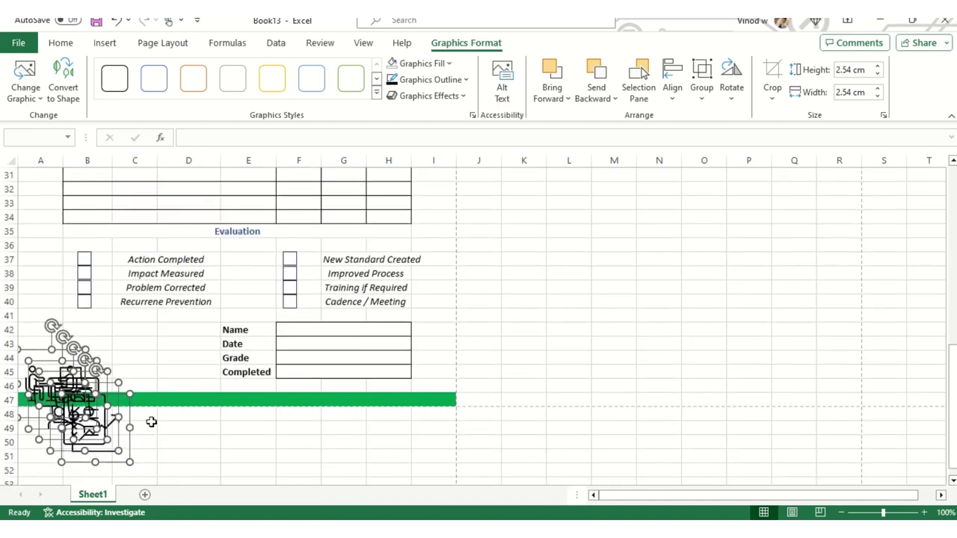
drag(132, 420, 559, 241)
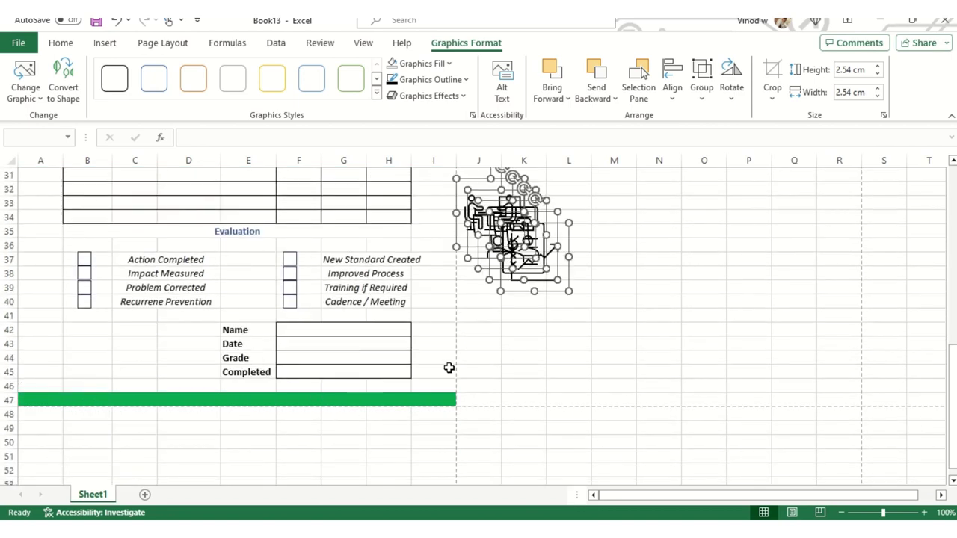
scroll(449, 367, up, 3)
scroll(565, 448, up, 3)
drag(565, 482, 558, 217)
scroll(478, 352, up, 4)
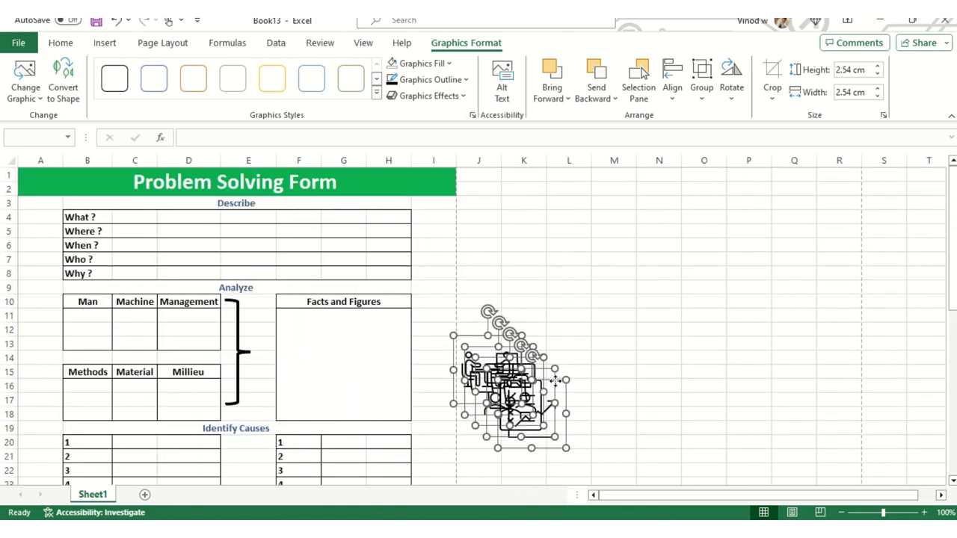
drag(555, 381, 51, 348)
click(659, 302)
Place the clipboard icon in column A beside the Analyze section and shrink it to about 1.87 cm square
click(506, 252)
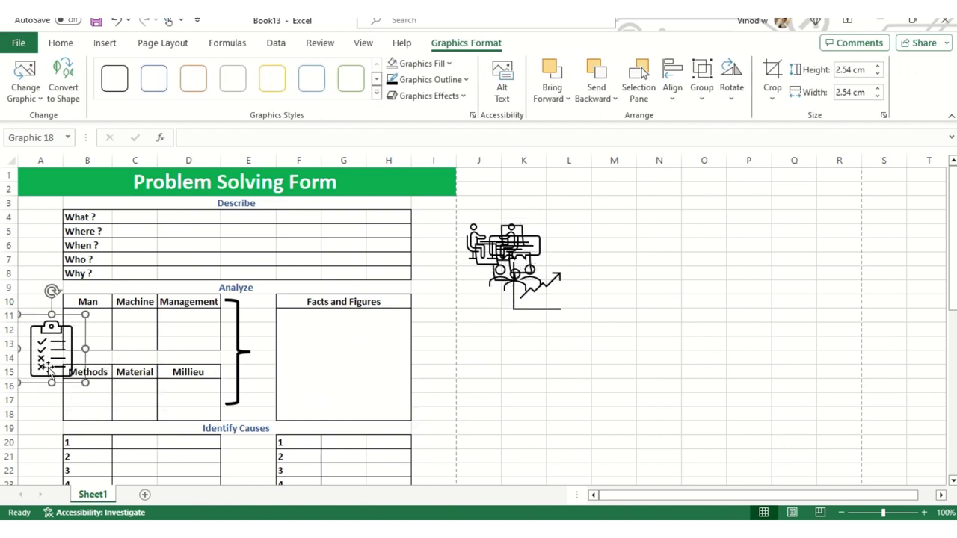
drag(86, 383, 47, 320)
click(617, 315)
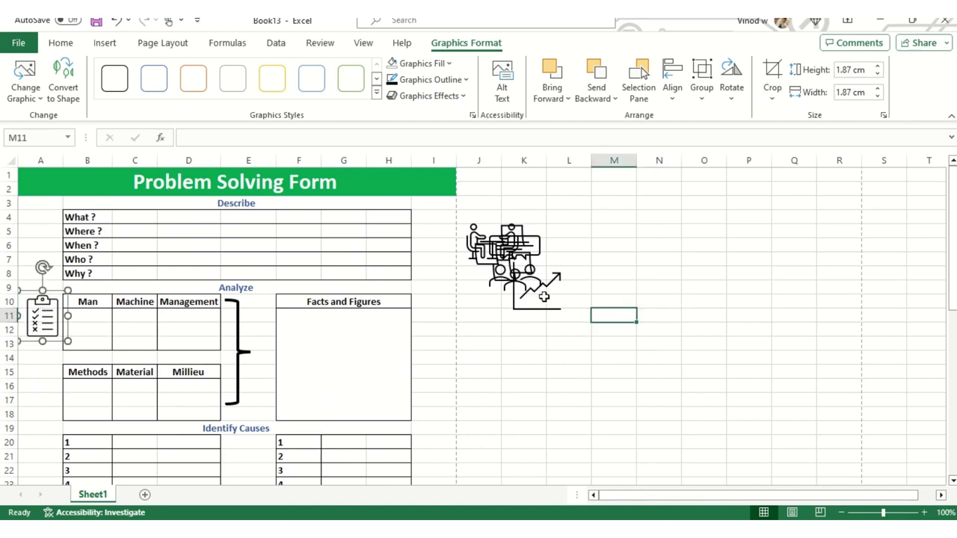
Place the meeting table icon in column A beside the Describe section and shrink it to about 1.67 cm square
click(534, 288)
drag(549, 281, 624, 352)
click(458, 242)
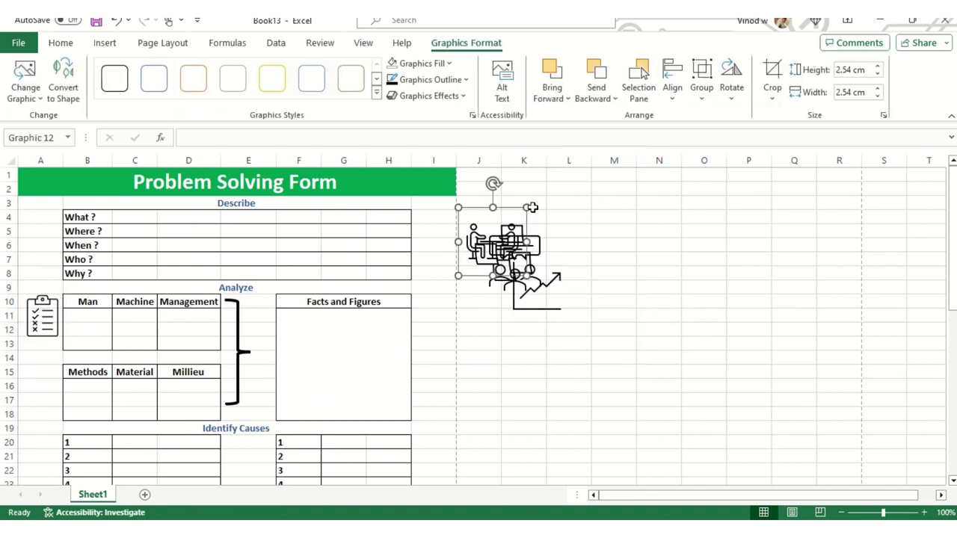
drag(527, 221, 54, 244)
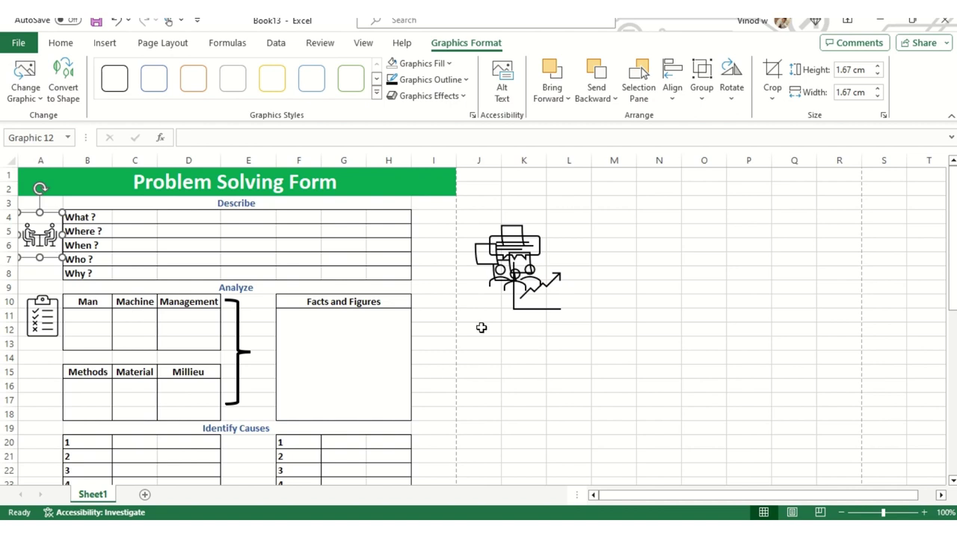
Place the group discussion icon in column A beside the Identify Causes rows and shrink it to about 1.68 cm square
click(528, 286)
drag(527, 287, 86, 441)
scroll(87, 441, down, 4)
drag(49, 287, 32, 318)
drag(86, 336, 58, 309)
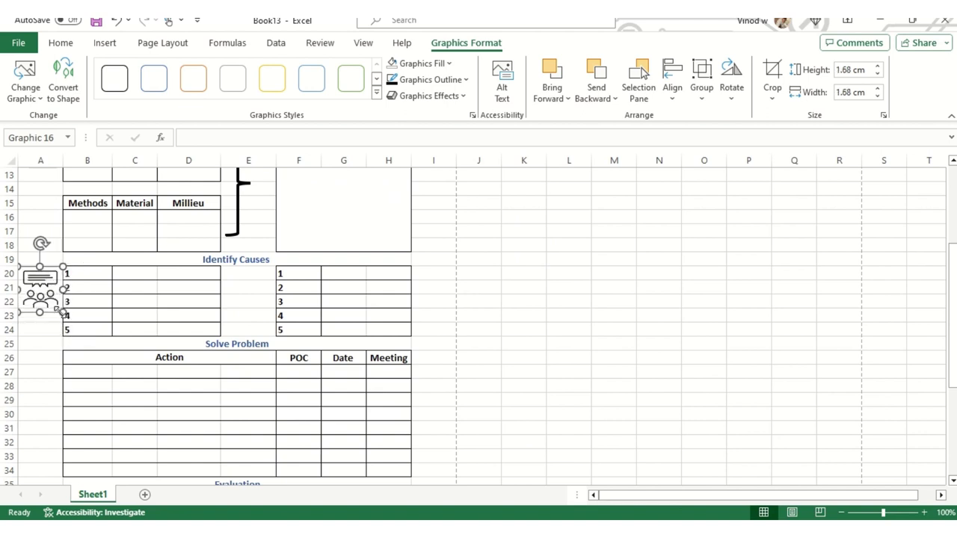
click(584, 314)
Place the line chart icon in column A beside the Solve Problem table at rows 26 to 28, sized to fit the column
scroll(592, 395, up, 4)
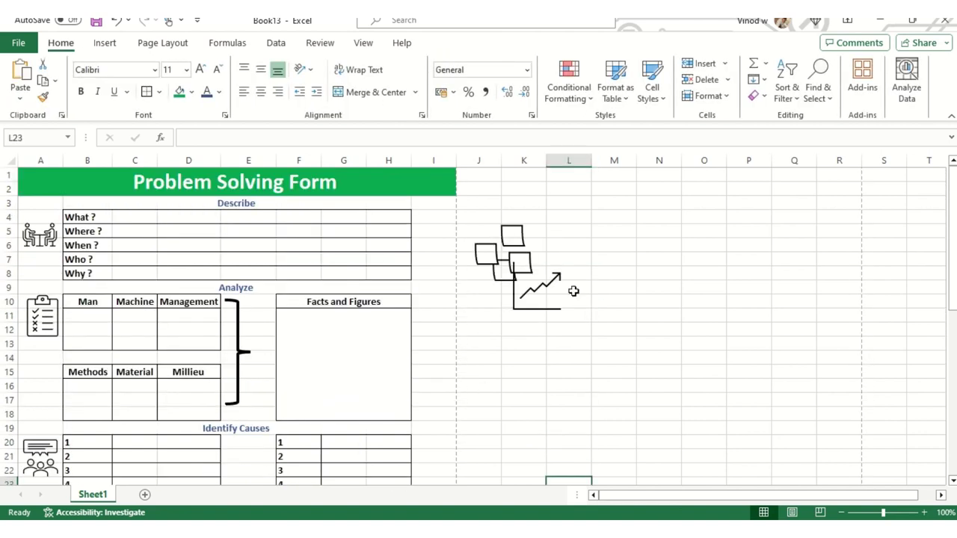
click(546, 292)
drag(546, 291, 469, 465)
scroll(477, 379, down, 6)
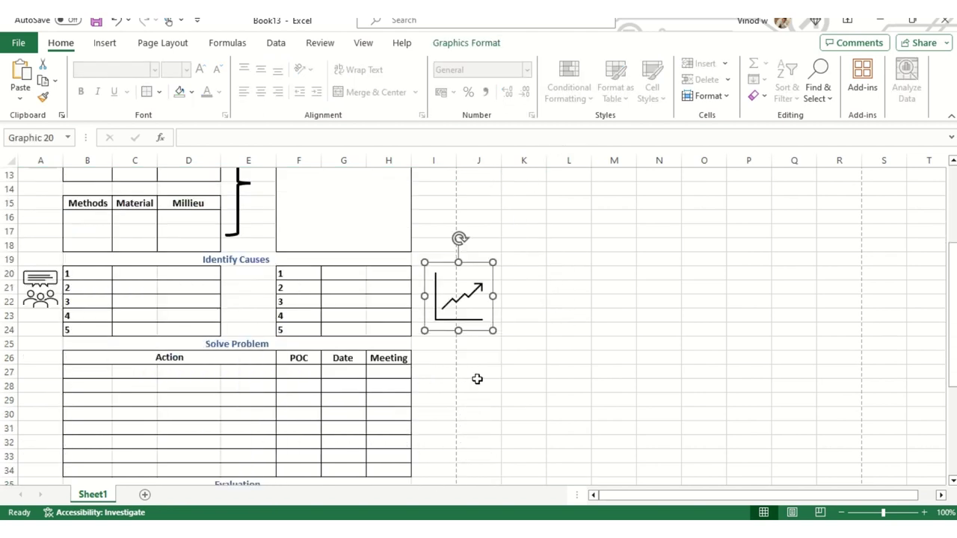
drag(462, 223, 63, 310)
Place the sticky notes icon in column A beside the evaluation checkboxes in rows 37 to 40, shrinking it clear of the checkboxes
scroll(602, 363, up, 6)
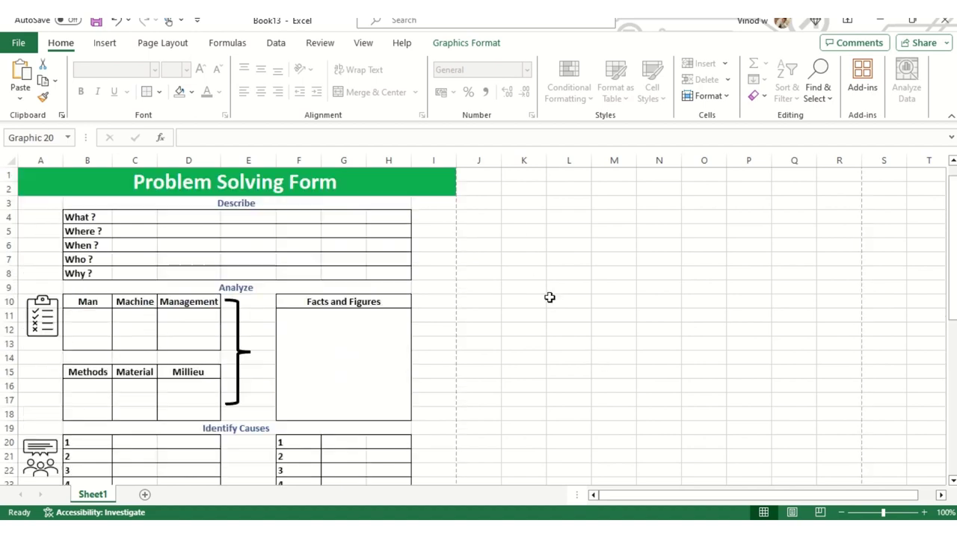
click(519, 274)
drag(519, 274, 322, 410)
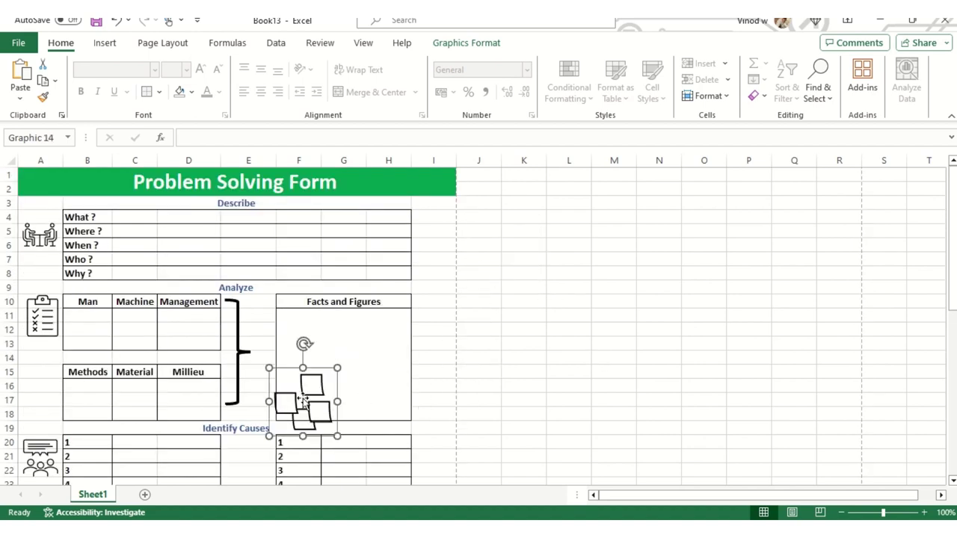
scroll(333, 427, down, 6)
drag(332, 174, 80, 457)
scroll(61, 427, down, 2)
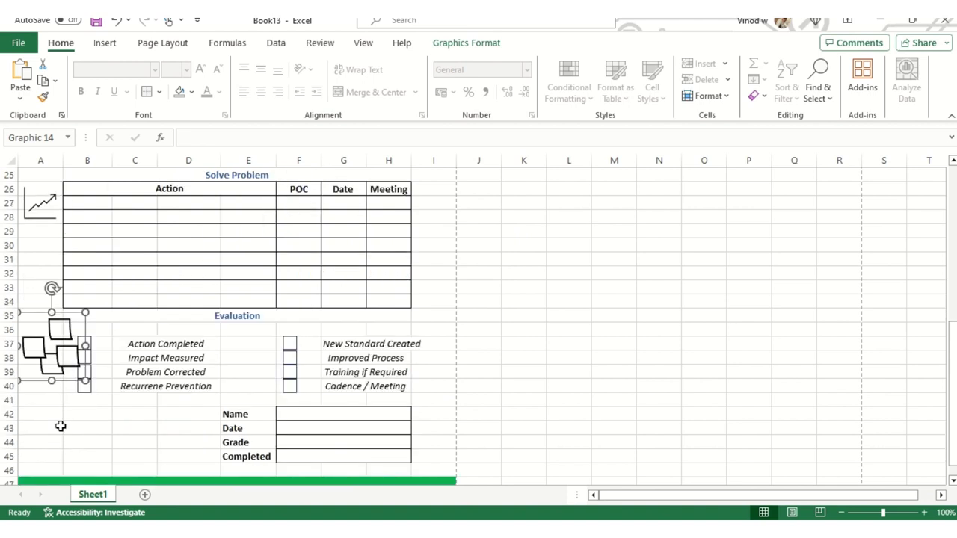
click(88, 387)
click(83, 417)
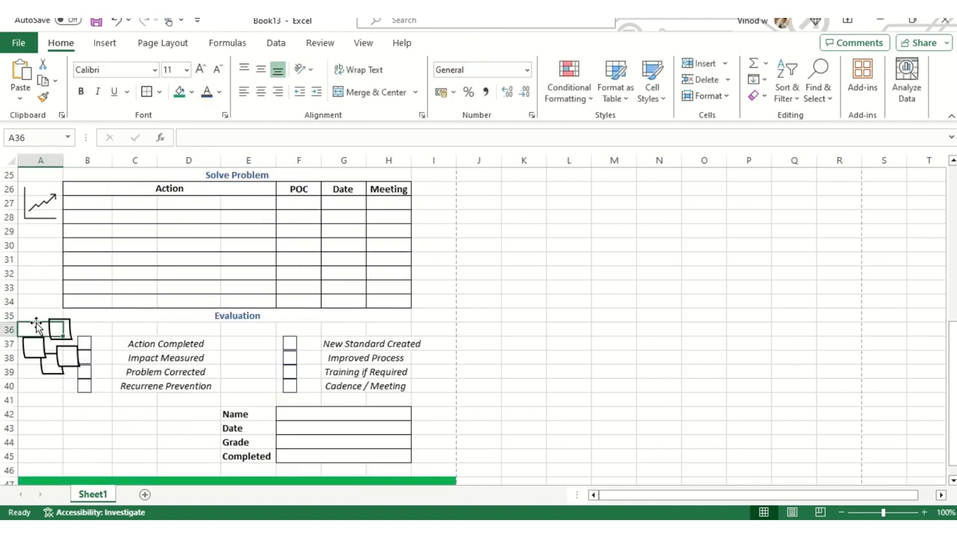
click(74, 362)
drag(82, 374, 69, 364)
drag(52, 333, 51, 351)
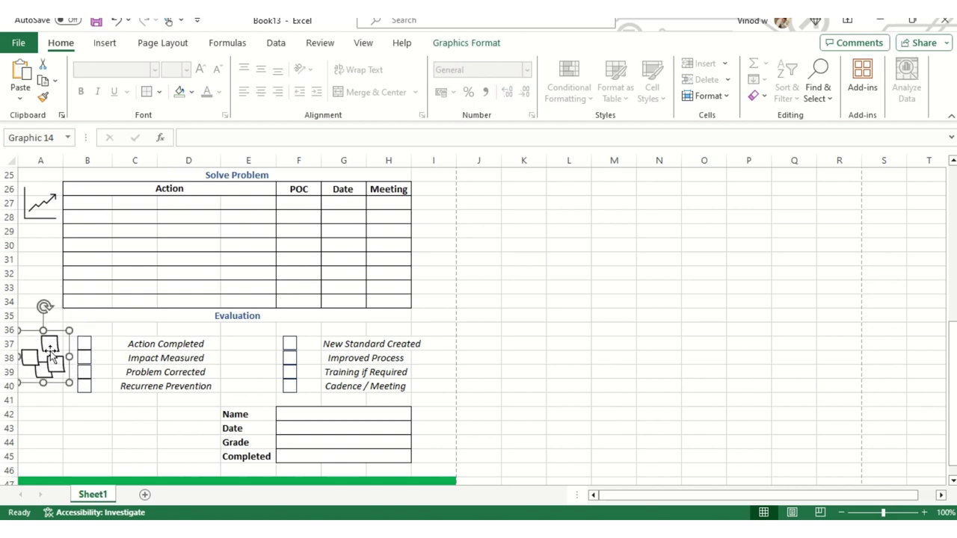
click(94, 426)
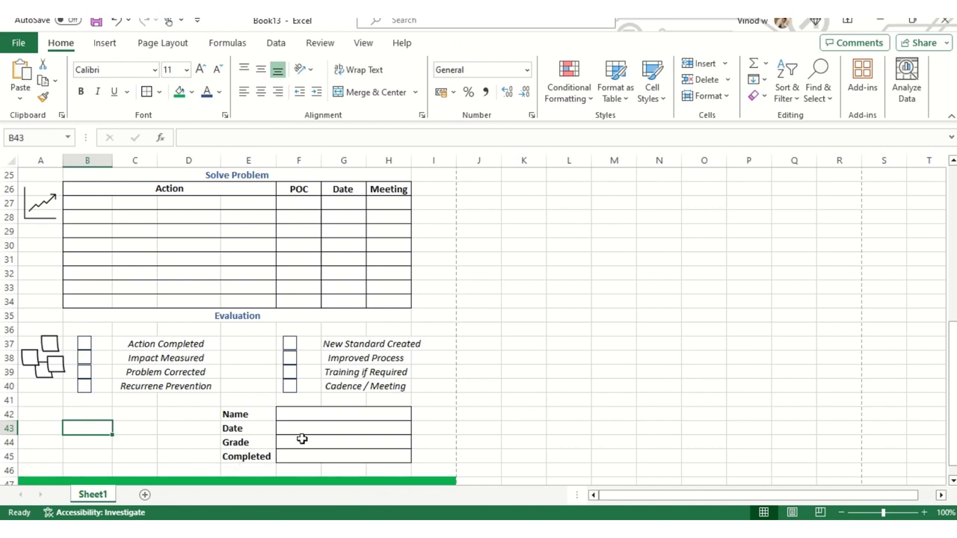
Apply the green graphic style to the meeting table icon beside the Describe section and adjust its fill and outline colors
scroll(421, 454, up, 8)
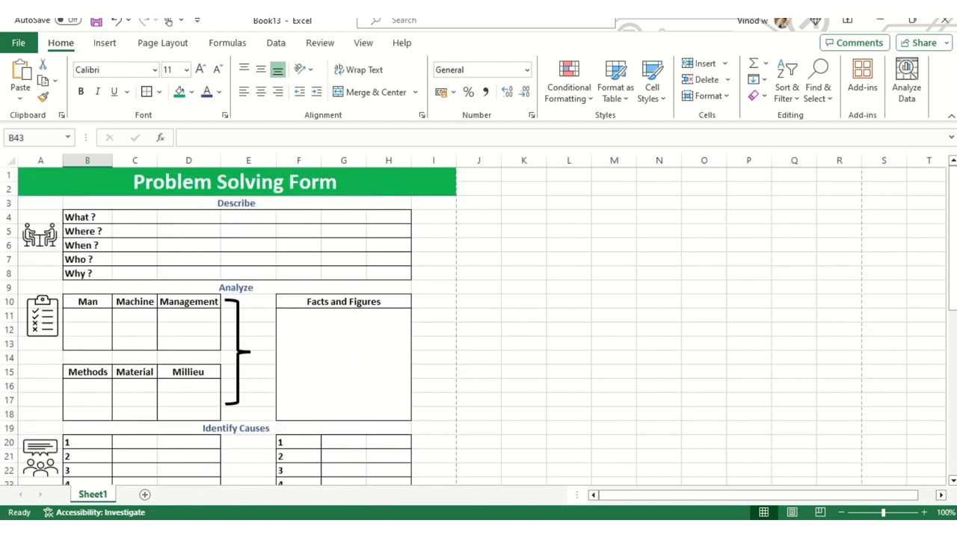
click(47, 237)
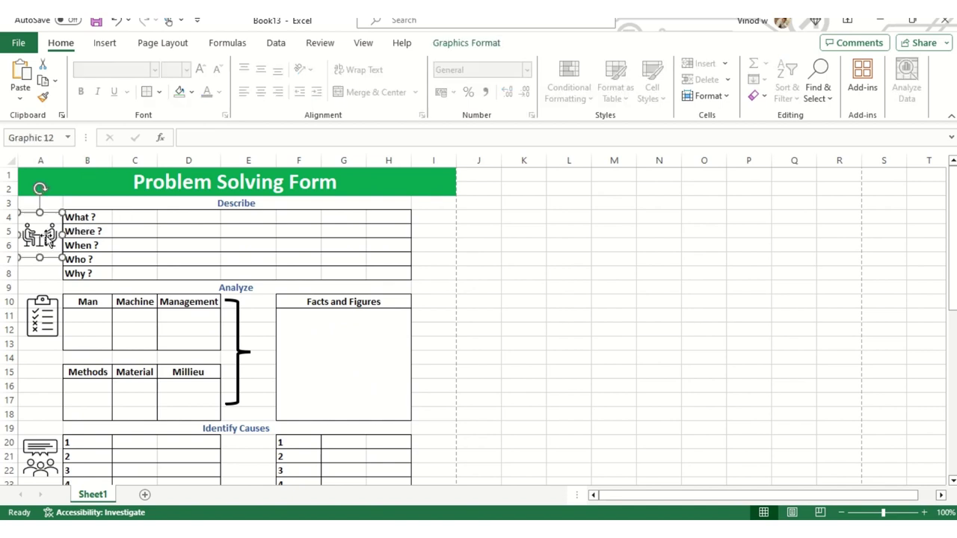
click(466, 42)
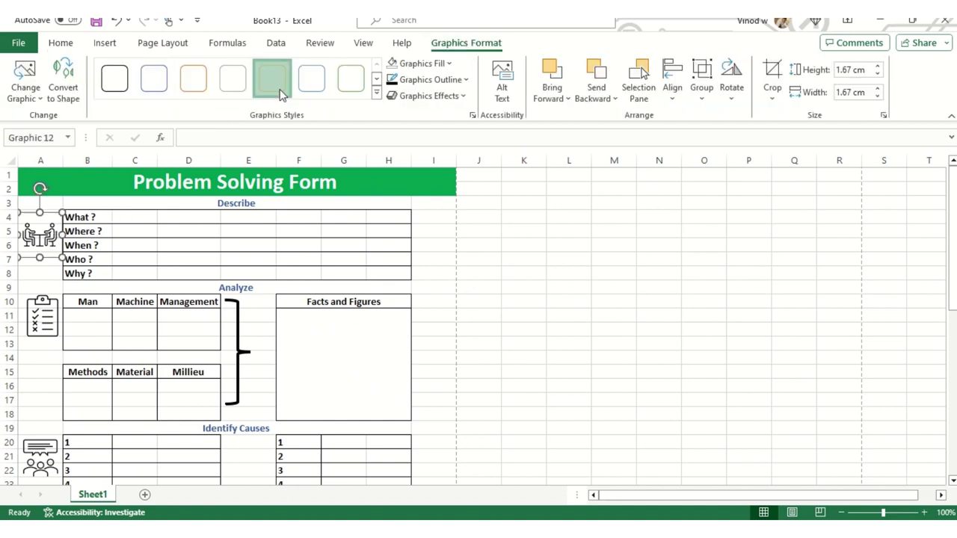
click(272, 77)
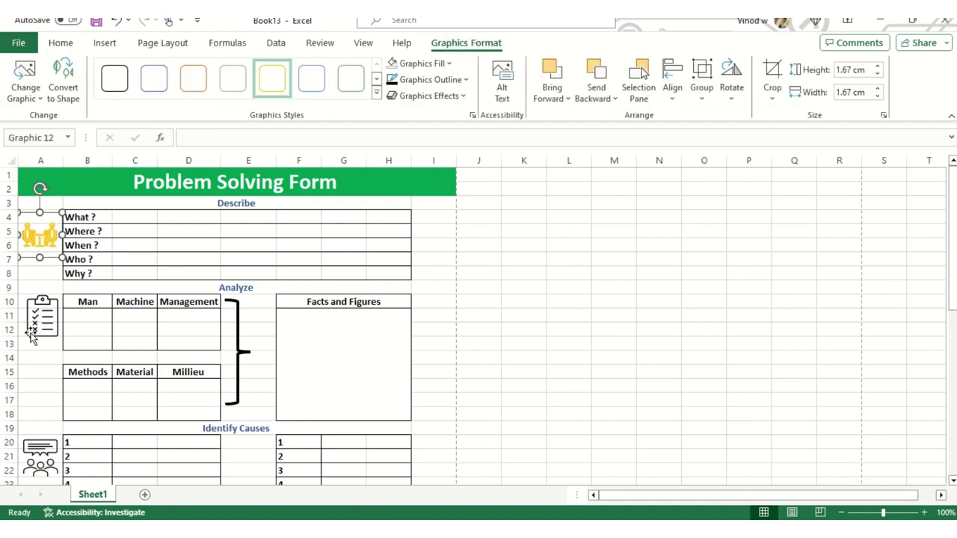
click(352, 82)
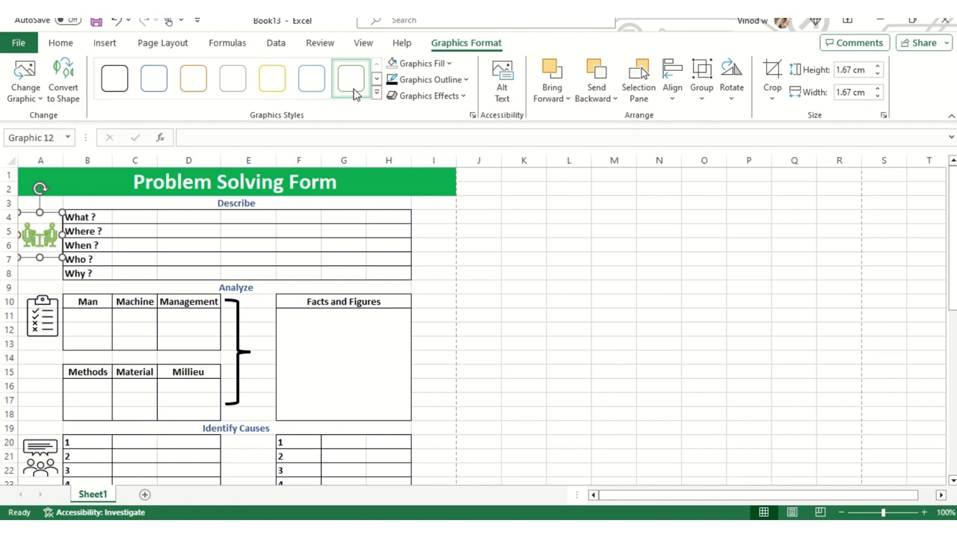
click(428, 65)
click(427, 122)
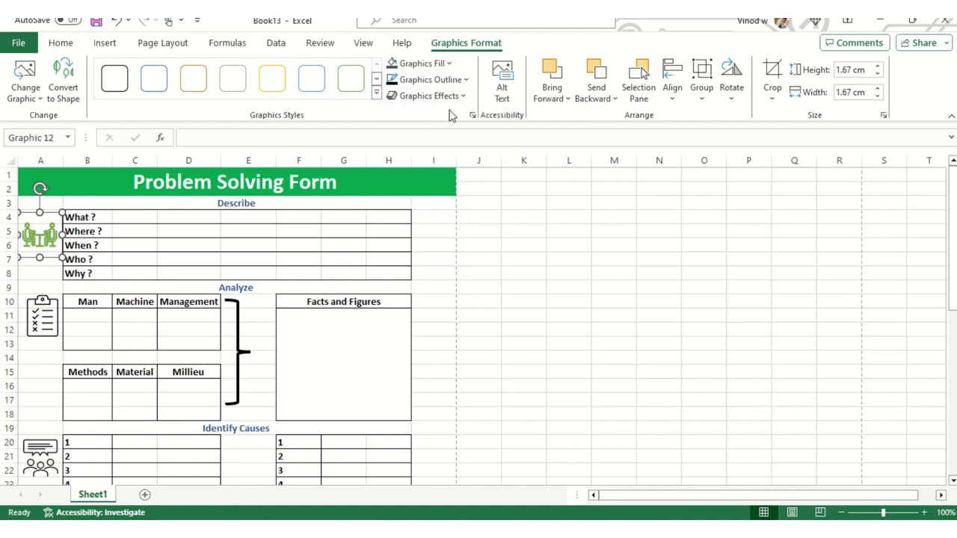
click(428, 79)
click(452, 256)
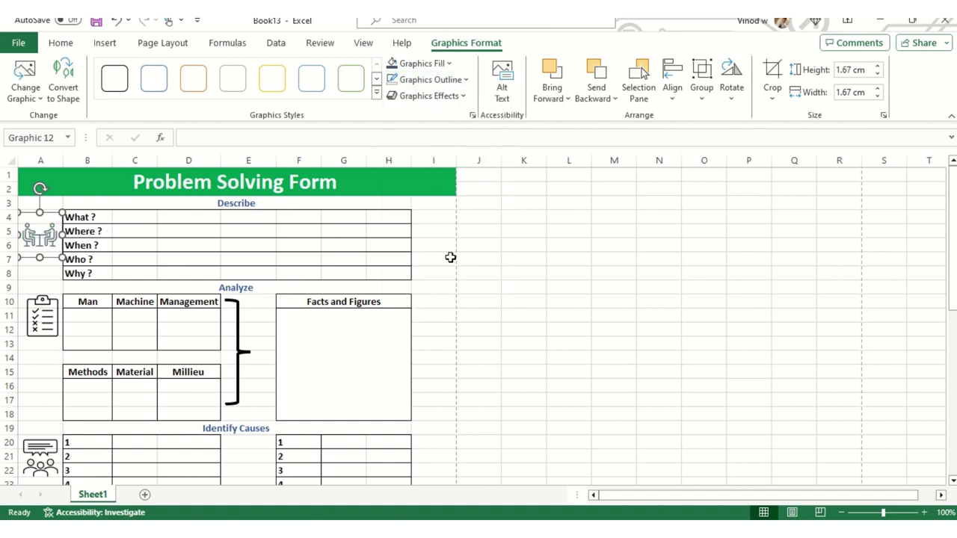
Fill the clipboard icon beside Analyze with purple and the group discussion icon beside Identify Causes with light green
click(43, 329)
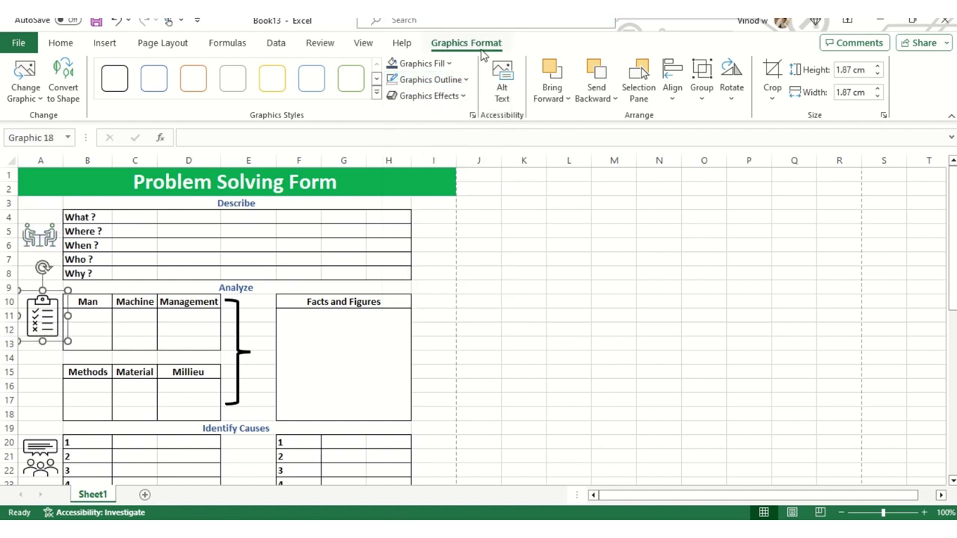
click(452, 69)
click(496, 216)
click(63, 454)
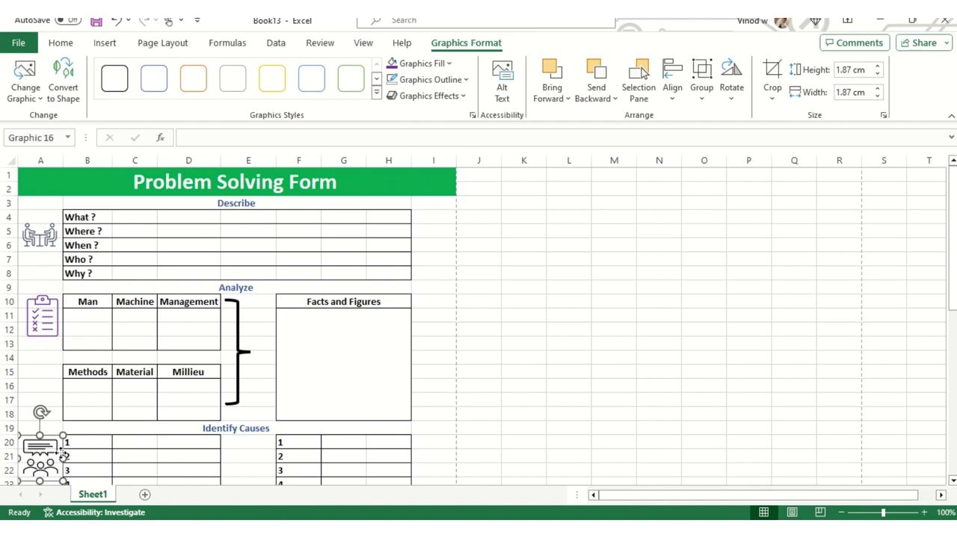
click(447, 64)
click(442, 217)
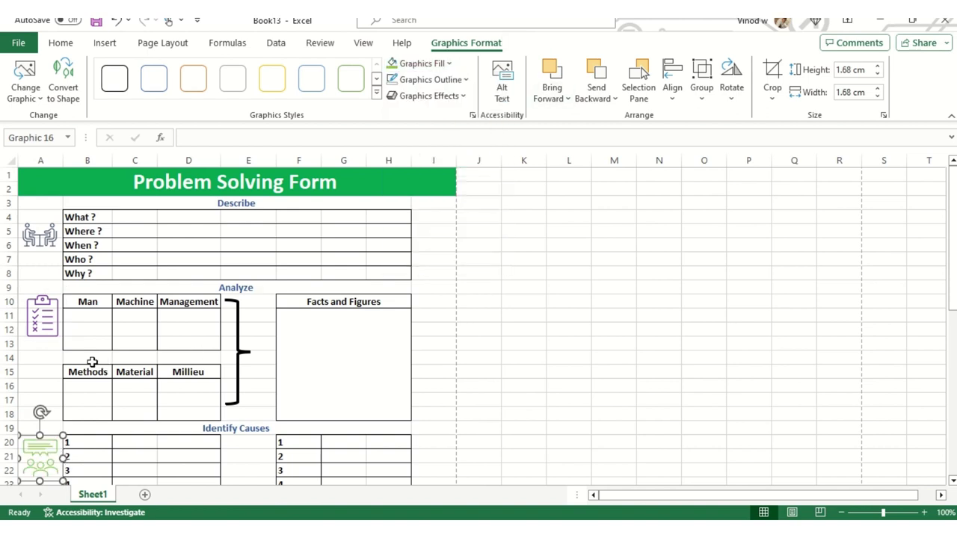
Fill the line chart icon beside the Solve Problem table with a light orange theme color
scroll(93, 359, down, 6)
click(39, 294)
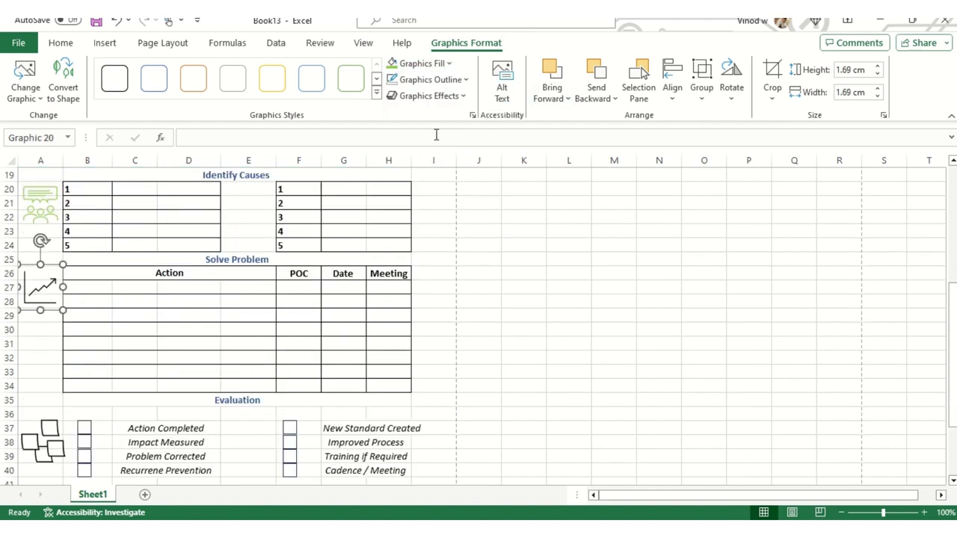
click(422, 64)
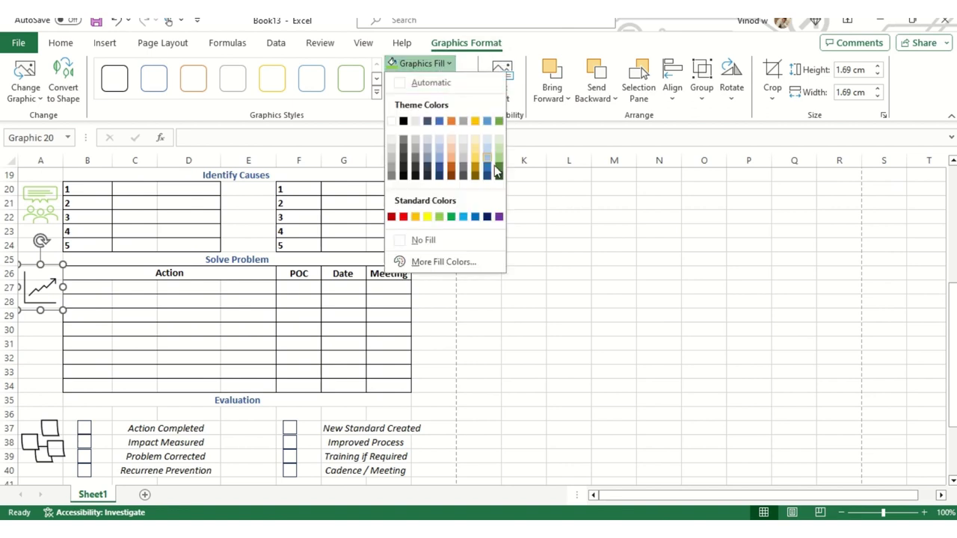
click(452, 156)
Fill the sticky notes icon beside the Evaluation checkboxes with the standard light blue color
scroll(110, 346, down, 2)
click(49, 364)
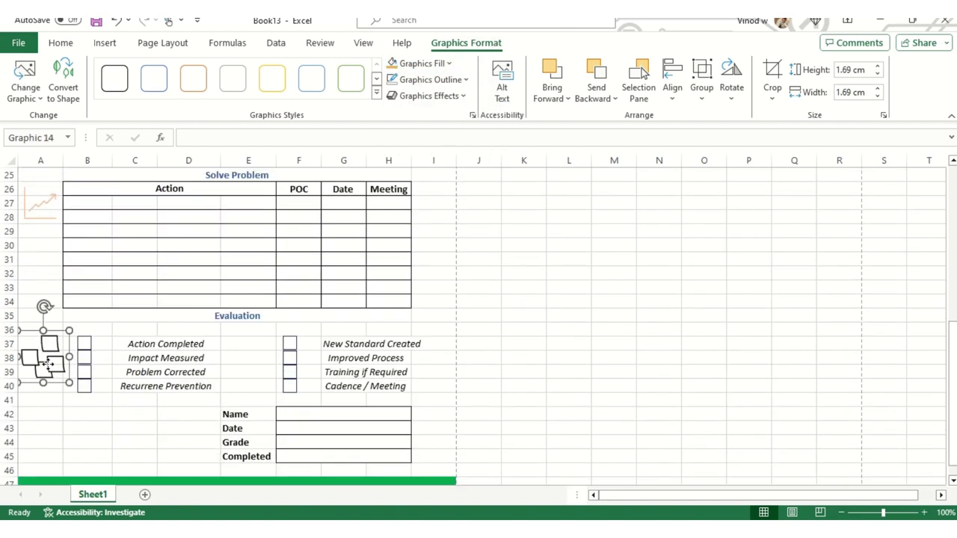
click(422, 63)
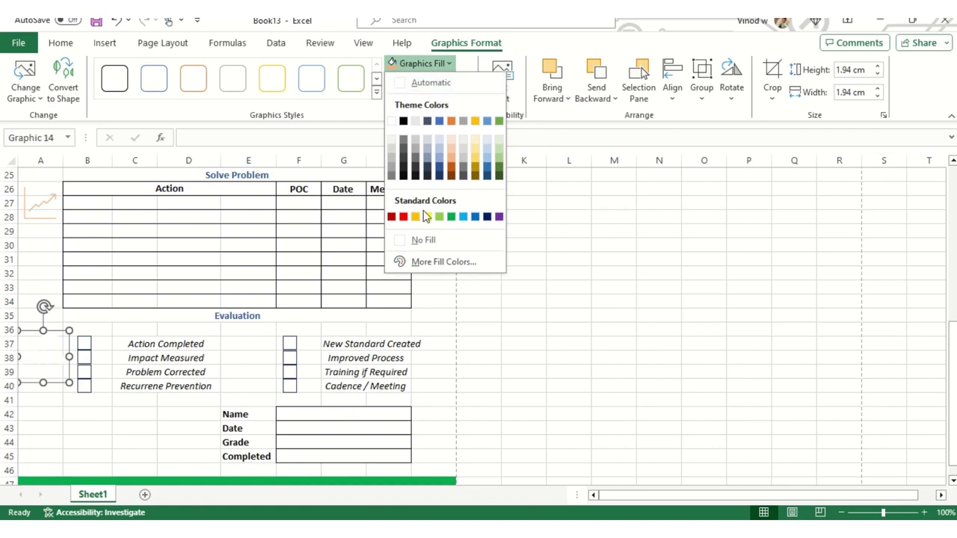
click(461, 216)
click(460, 303)
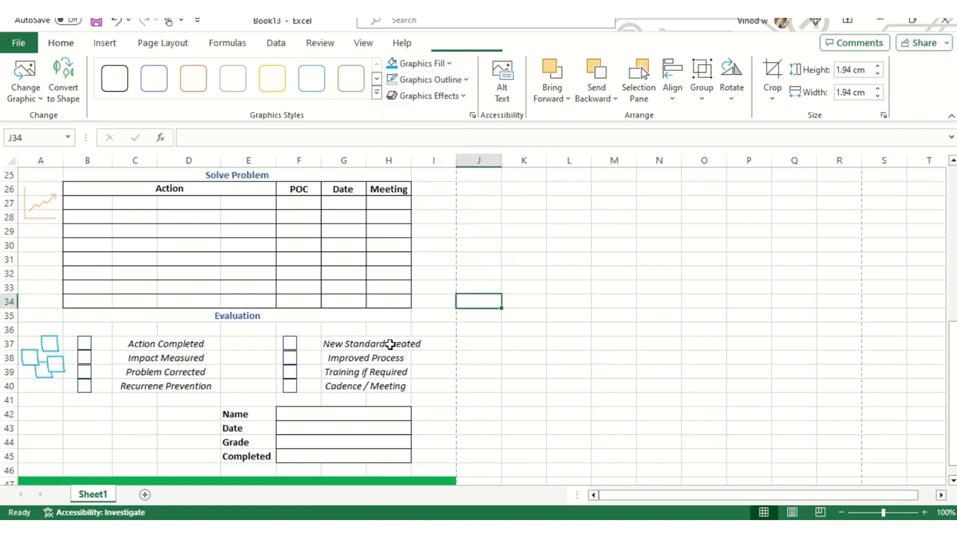
Review the whole form from title to footer, check its page fit in Page Break Preview, and return to Normal view
scroll(273, 404, down, 3)
click(261, 356)
scroll(290, 318, up, 11)
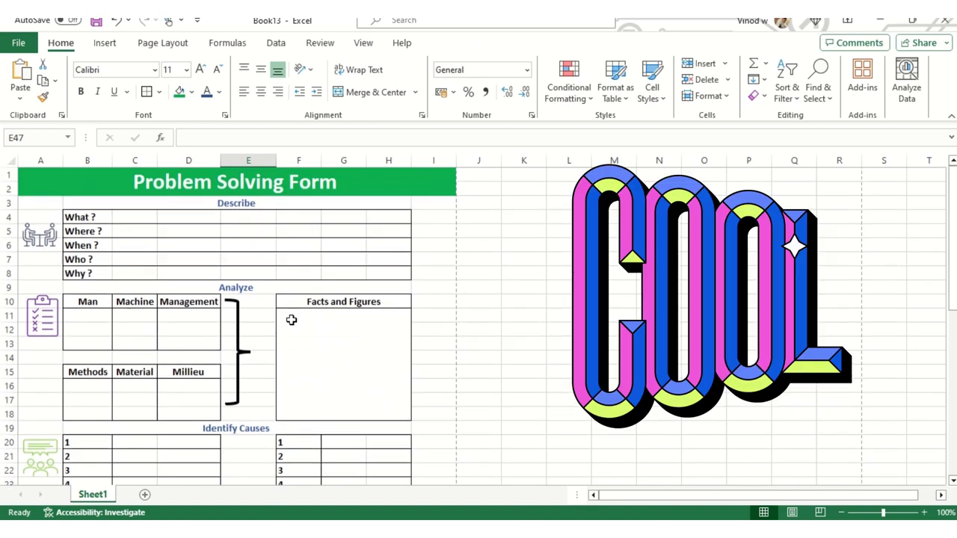
click(452, 249)
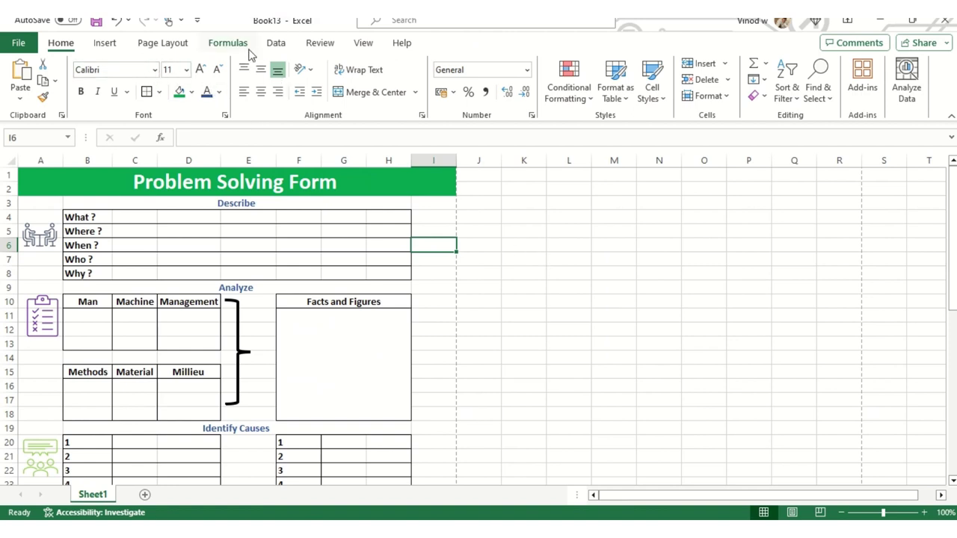
click(364, 44)
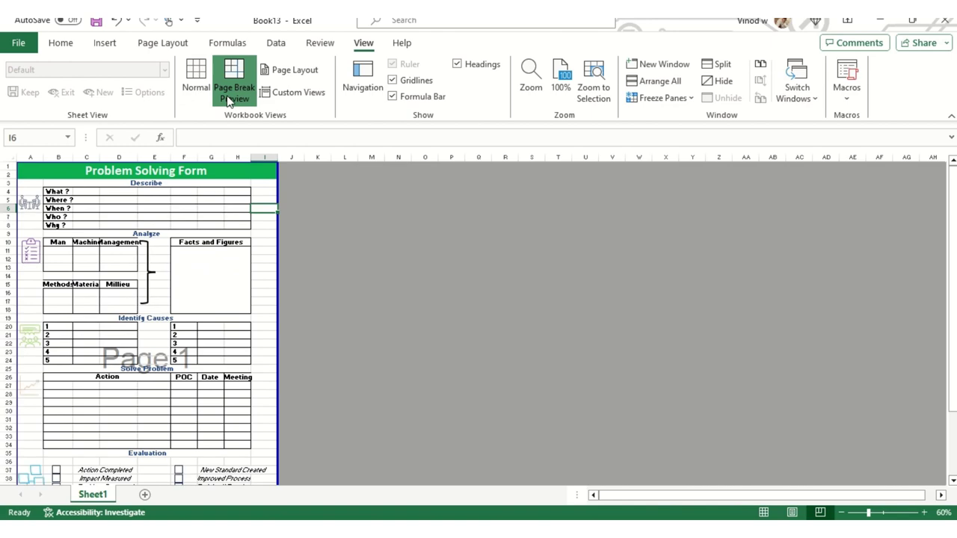
scroll(105, 287, down, 7)
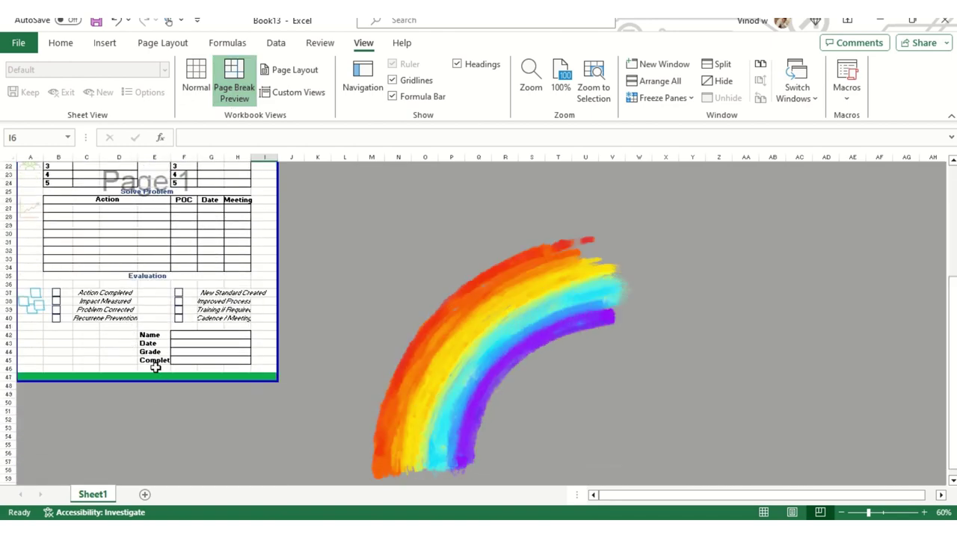
scroll(154, 363, up, 7)
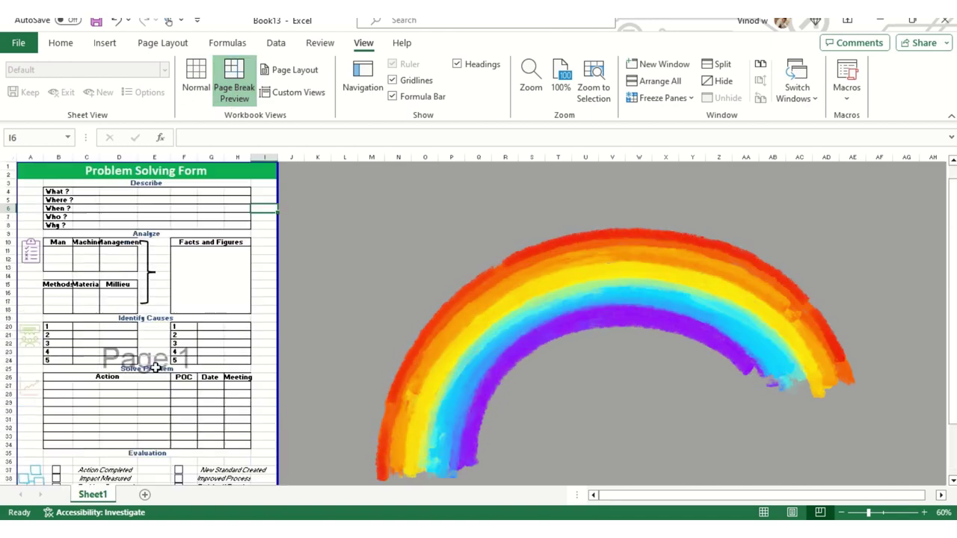
click(201, 84)
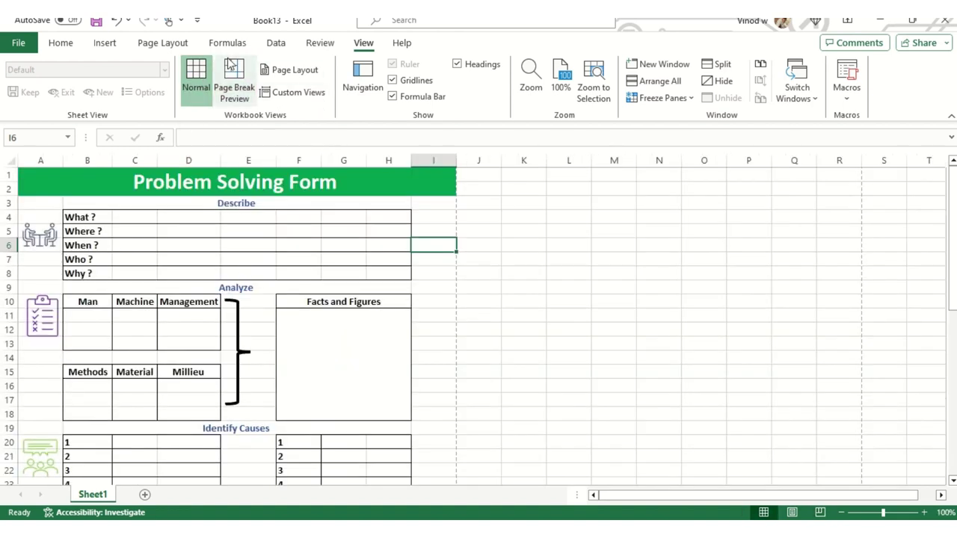
Turn off black and white printing in the sheet's page setup and check the form in print preview
click(175, 47)
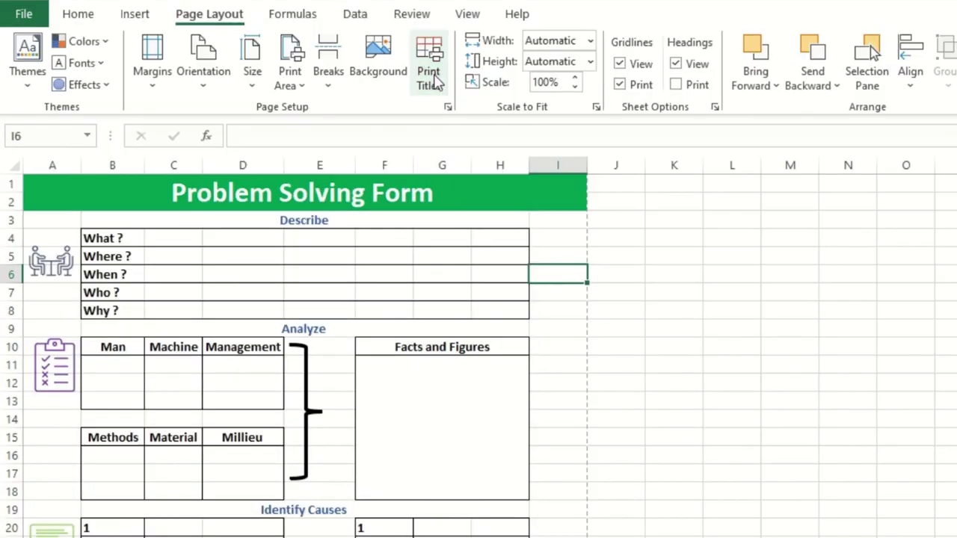
click(333, 78)
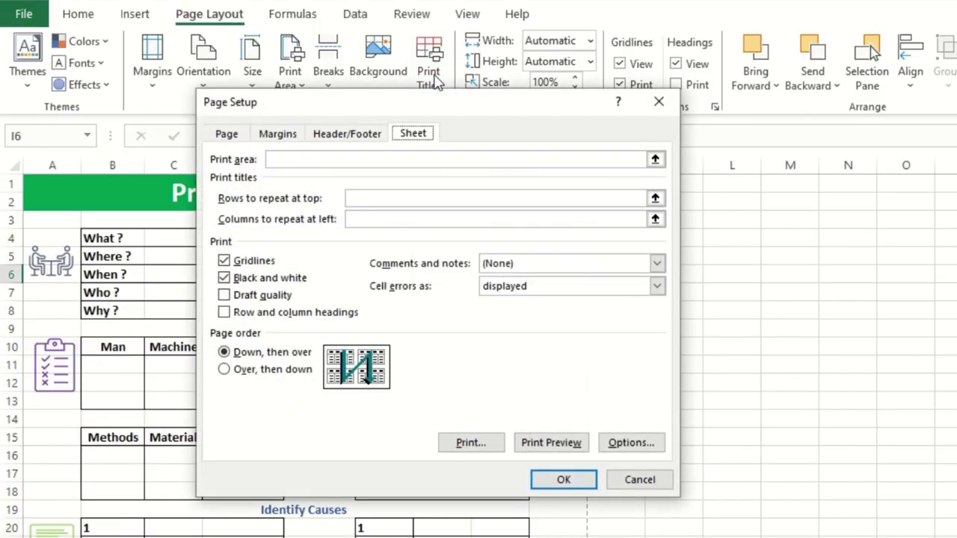
click(224, 279)
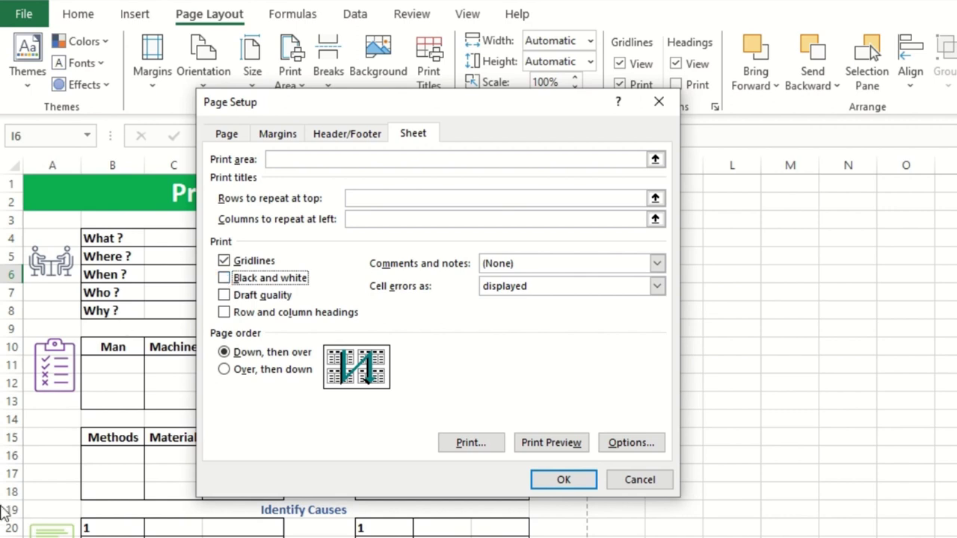
click(537, 447)
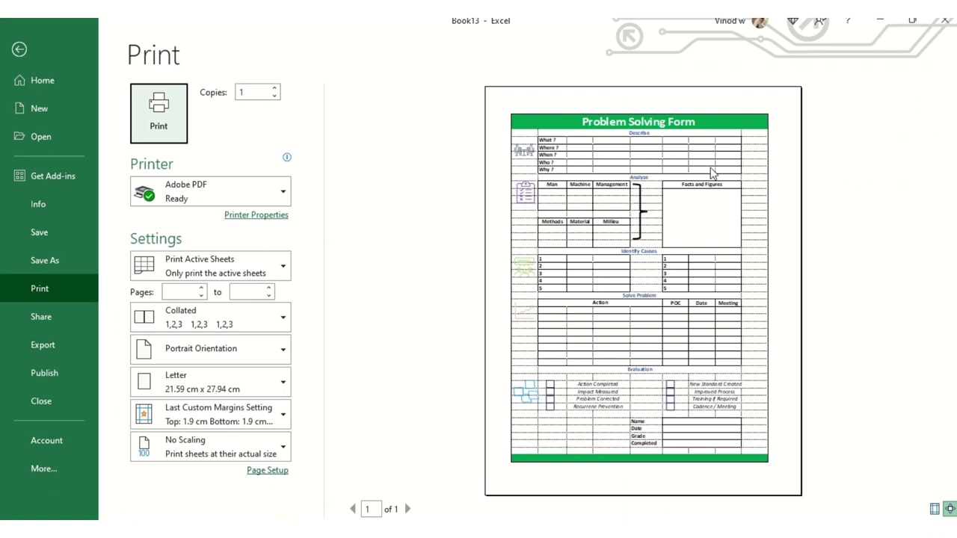
click(21, 51)
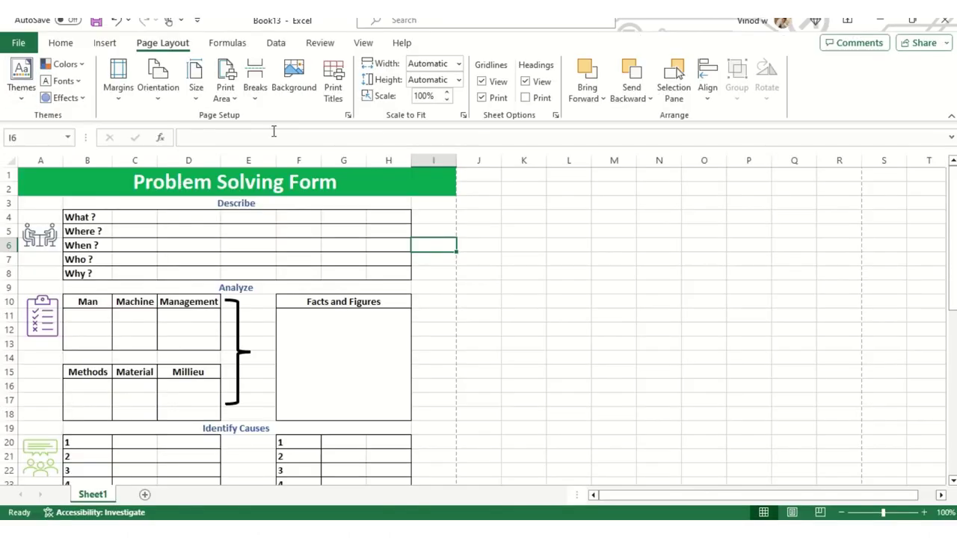
Turn off gridline printing in the sheet's page setup and open the print preview
click(332, 98)
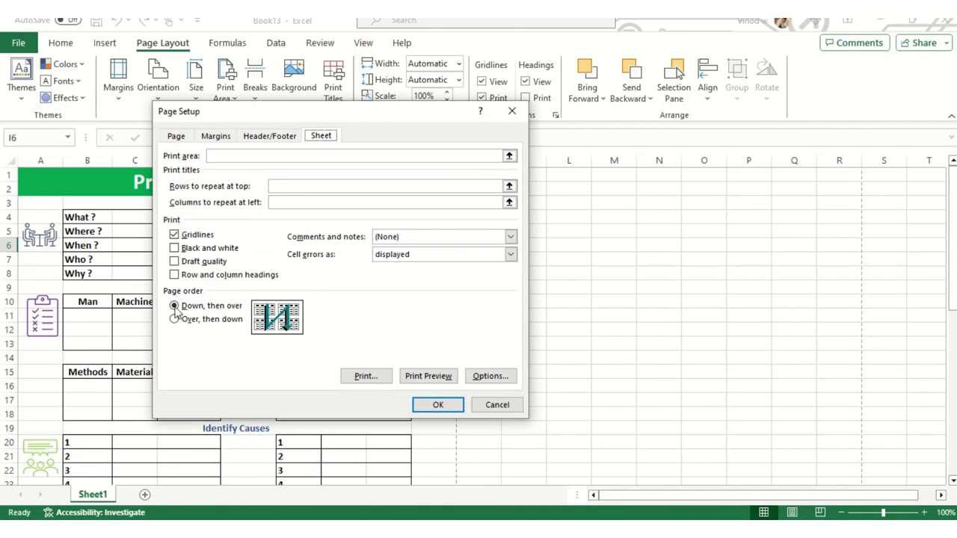
click(174, 235)
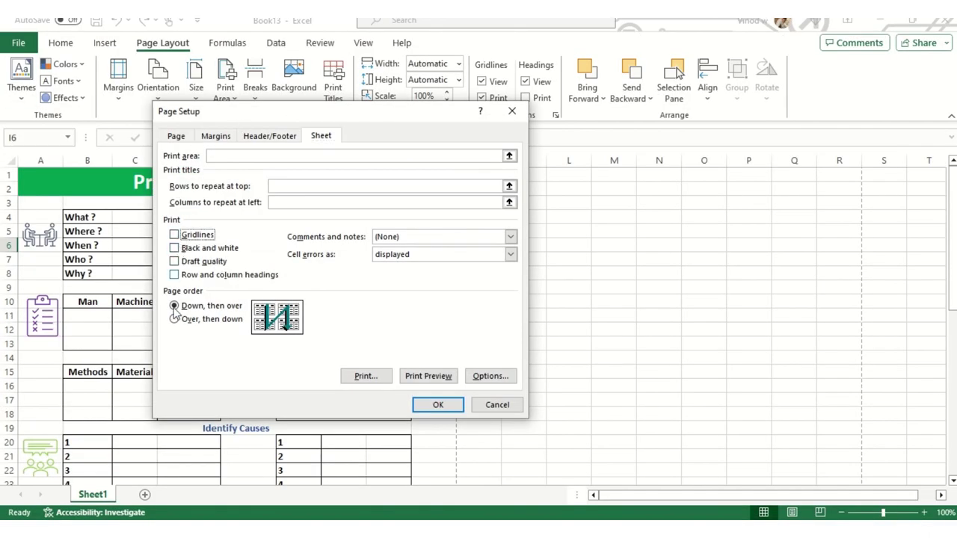
click(422, 376)
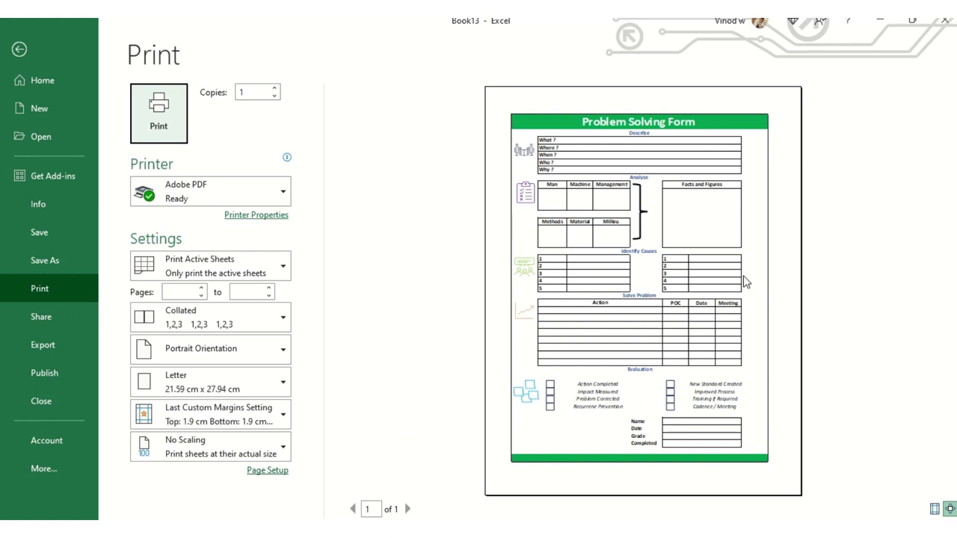
Print the form to Adobe PDF, saving it in Downloads as ROOT CAUSE ANALYSIS
click(155, 127)
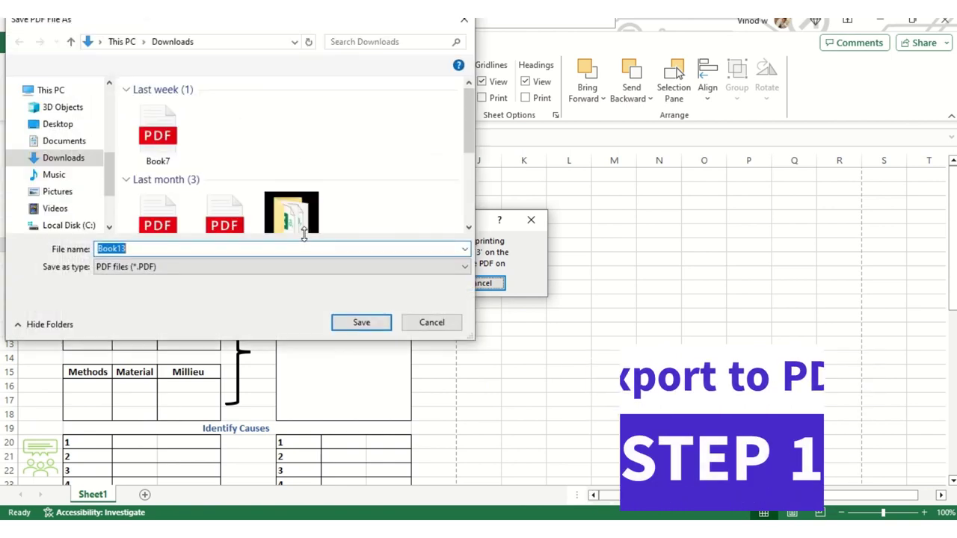
scroll(44, 140, up, 2)
scroll(110, 165, up, 2)
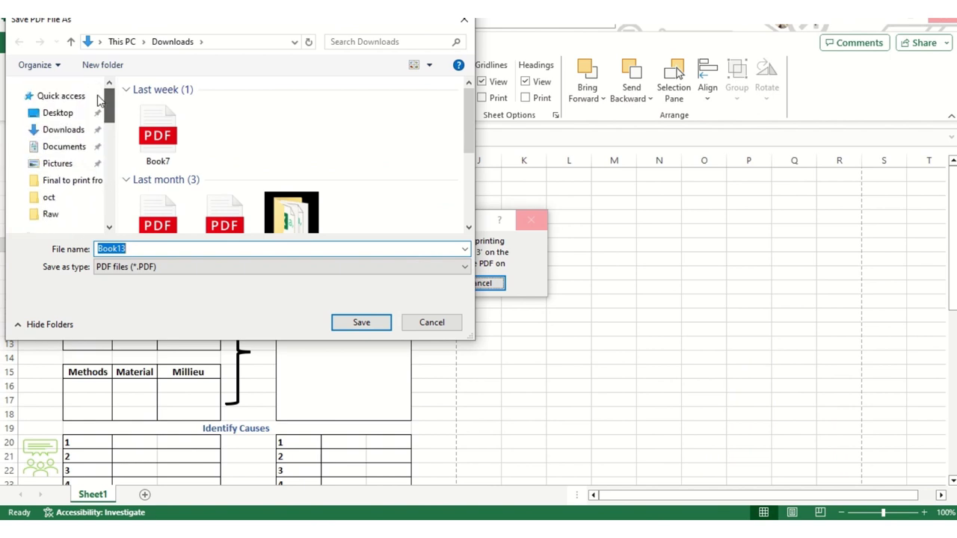
click(145, 249)
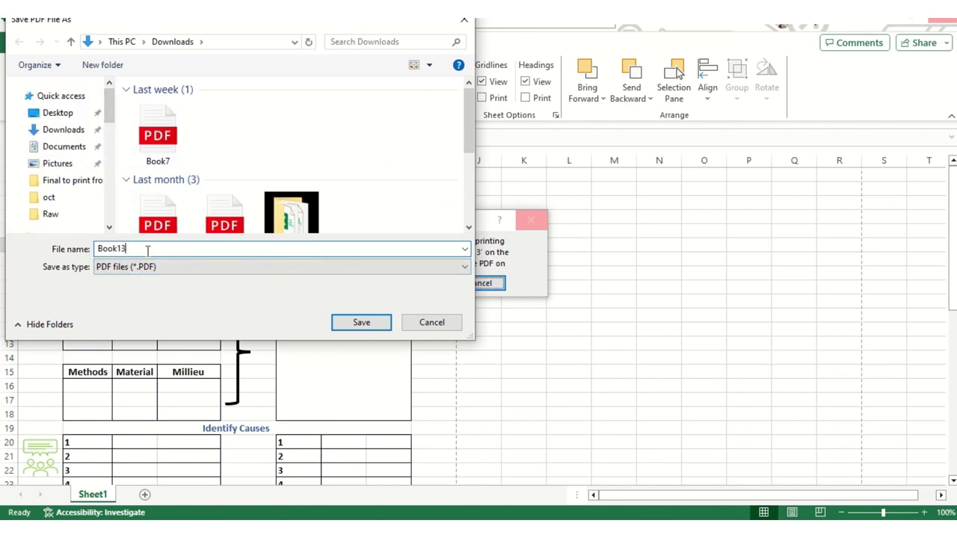
drag(145, 250, 21, 251)
text(ROOT CAUSE ANALYSIS)
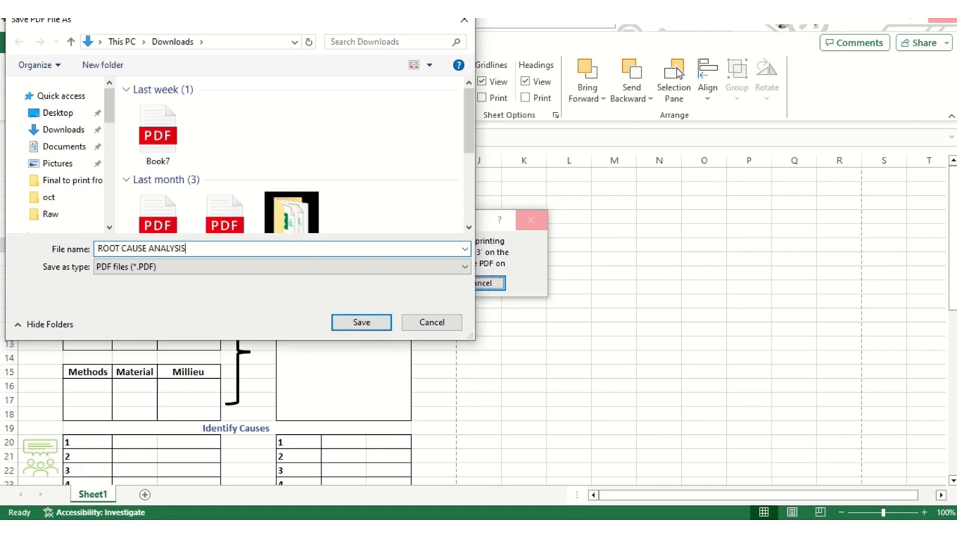
key(Return)
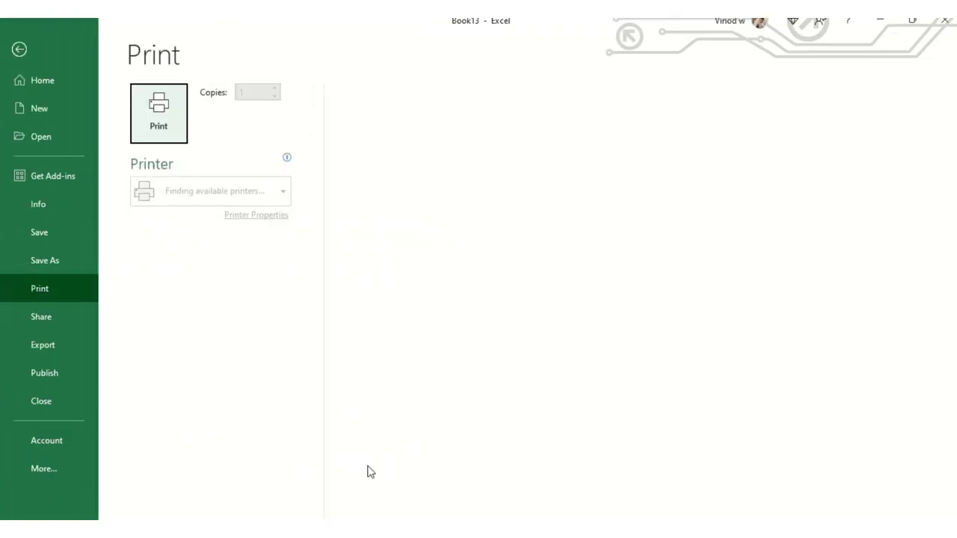
Look through the available printers in the print settings without changing the selected one, and leave the print page
click(176, 204)
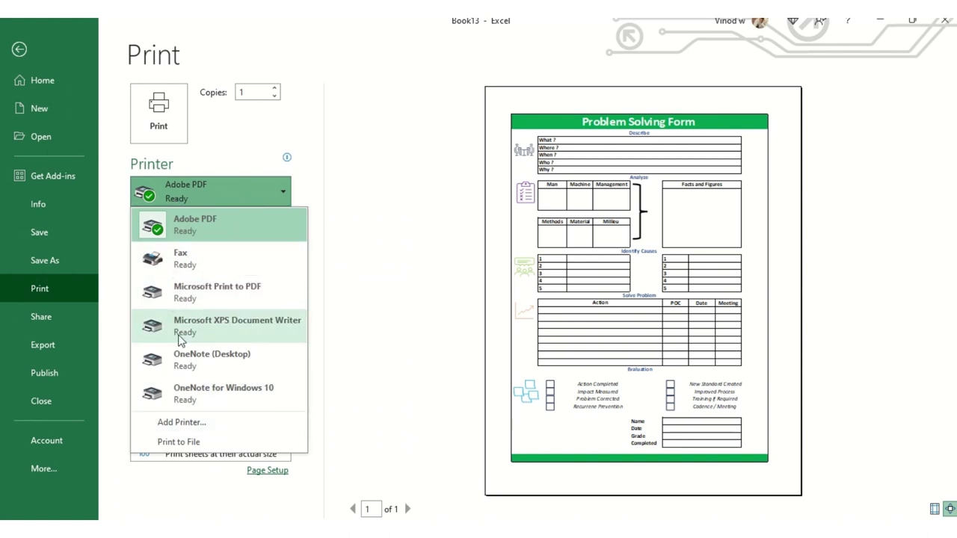
click(406, 292)
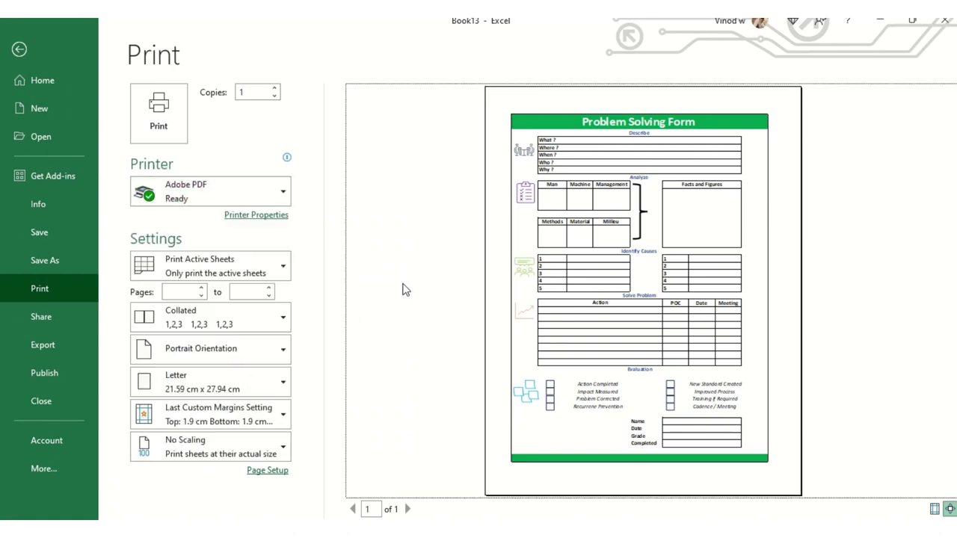
key(Escape)
Start a PDF/XPS export of the workbook and choose Downloads as the destination folder
click(20, 42)
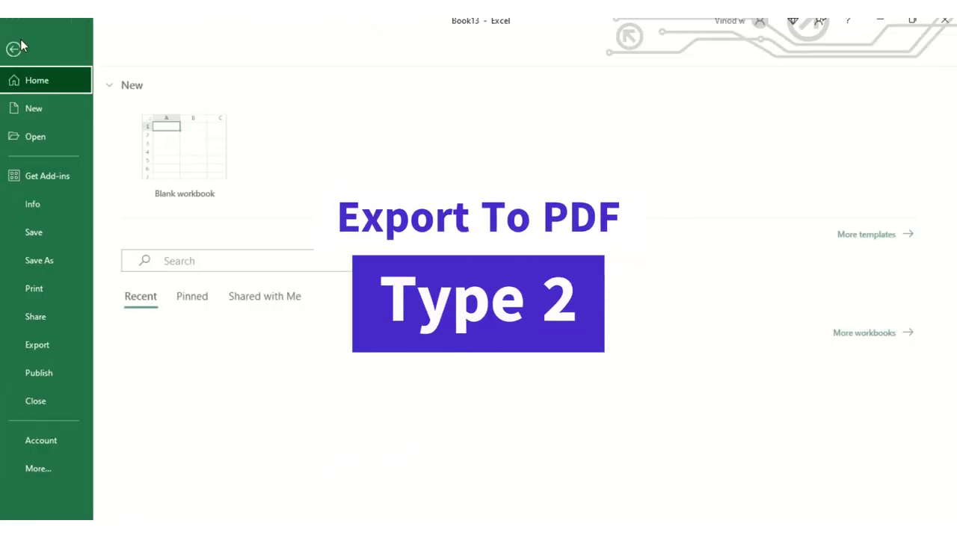
click(80, 345)
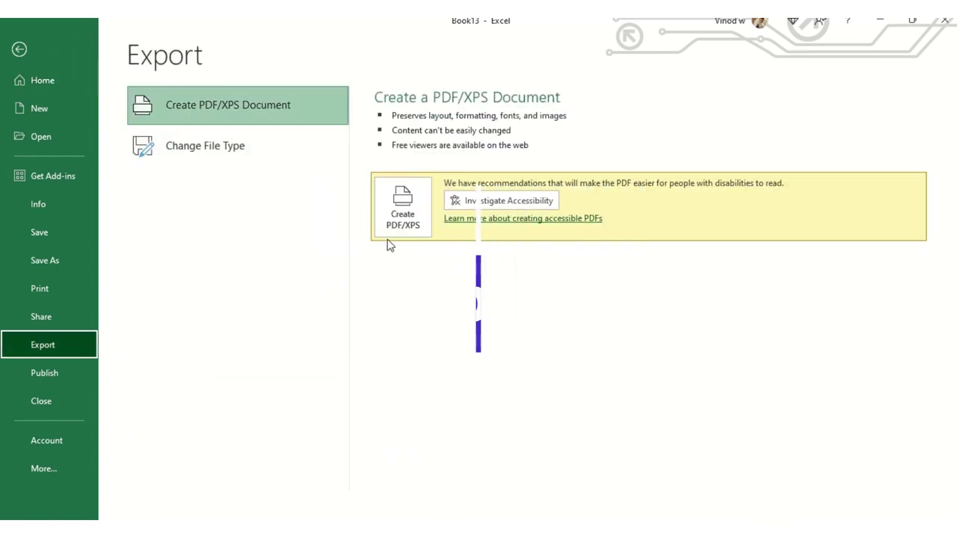
click(402, 221)
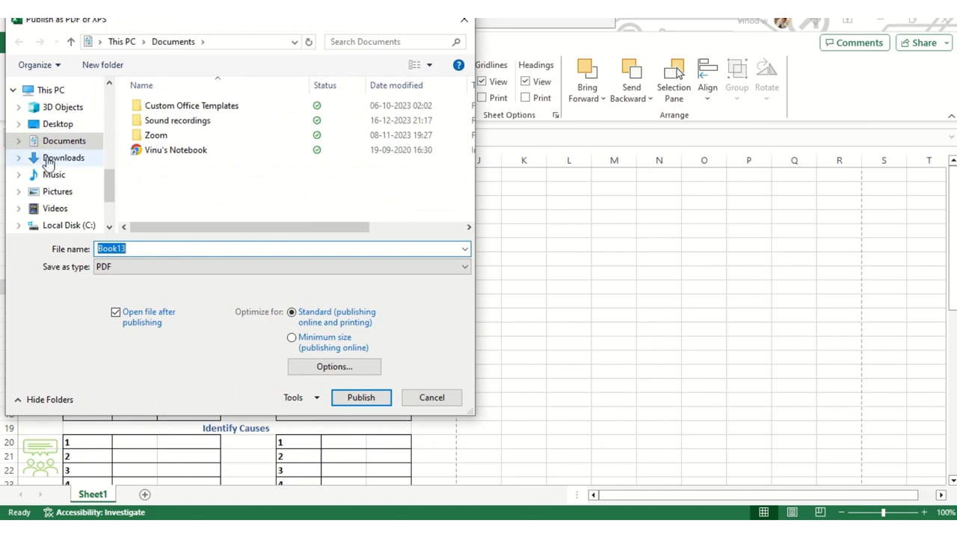
scroll(105, 169, up, 5)
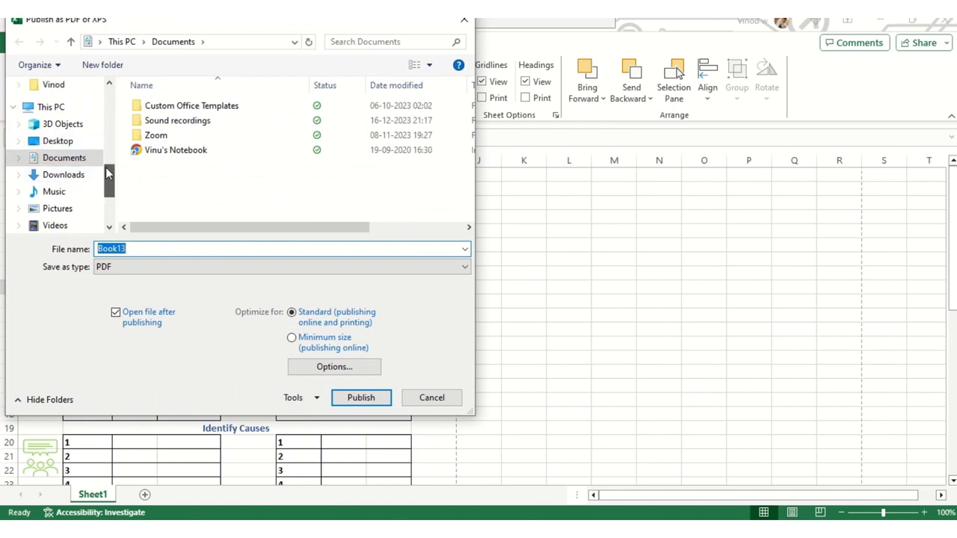
click(64, 130)
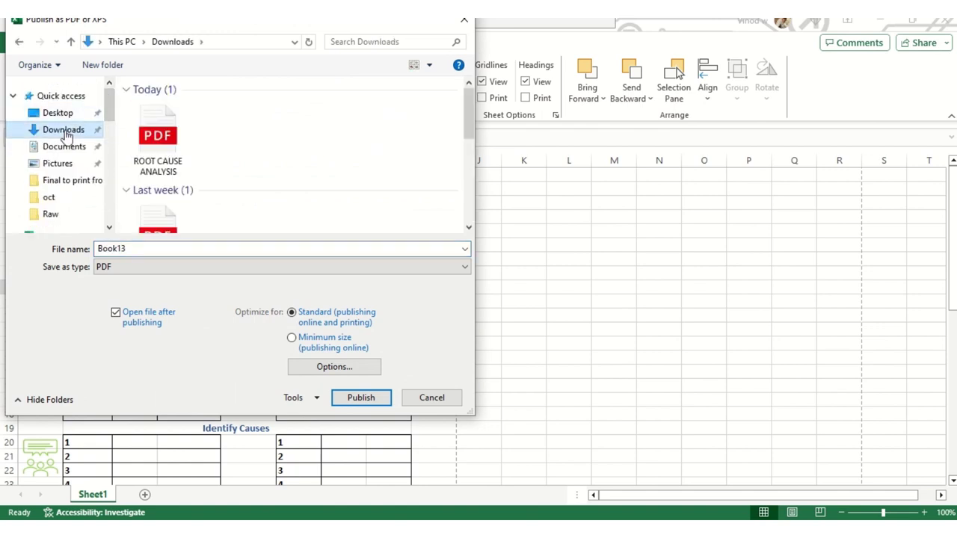
Name the exported PDF ROOT CAUSE ANALYSIS file 2, building on the existing PDF's name
click(160, 153)
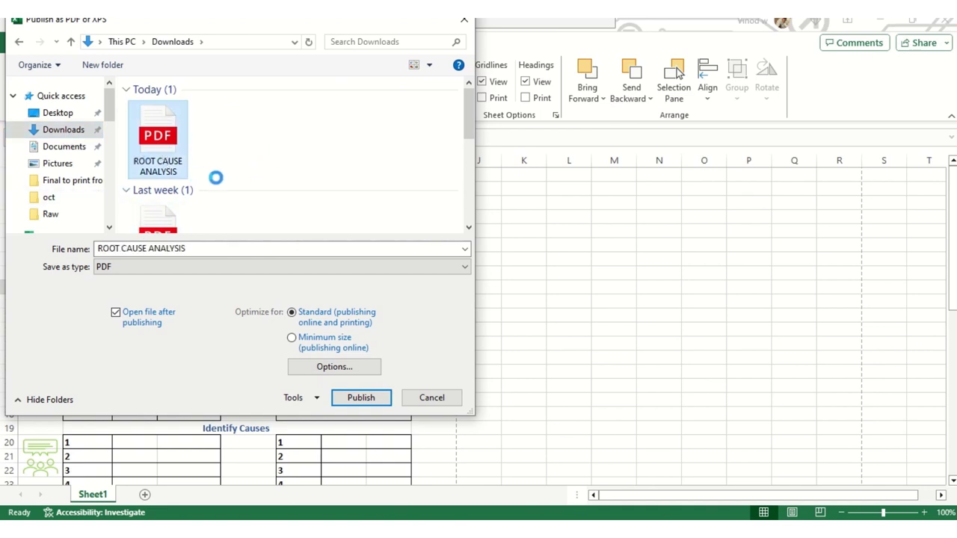
click(75, 135)
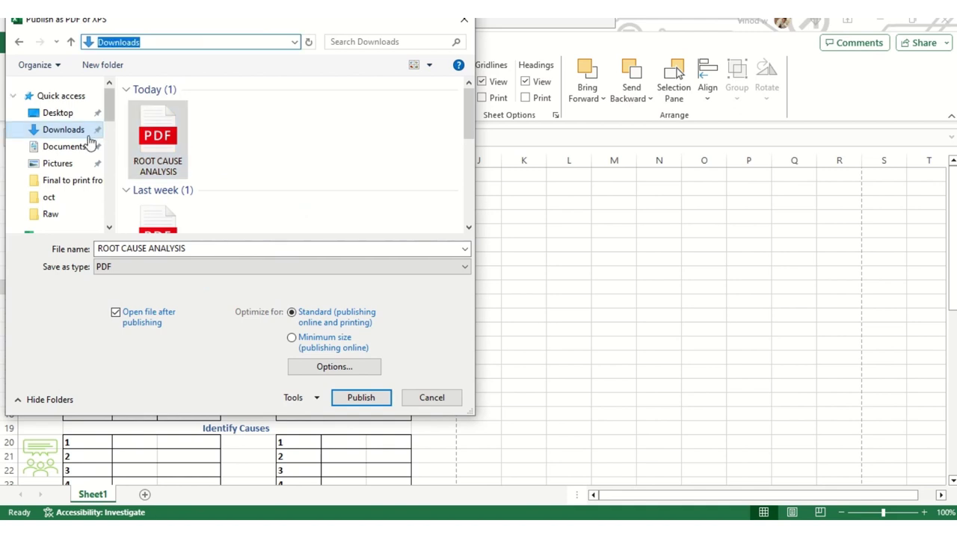
click(199, 248)
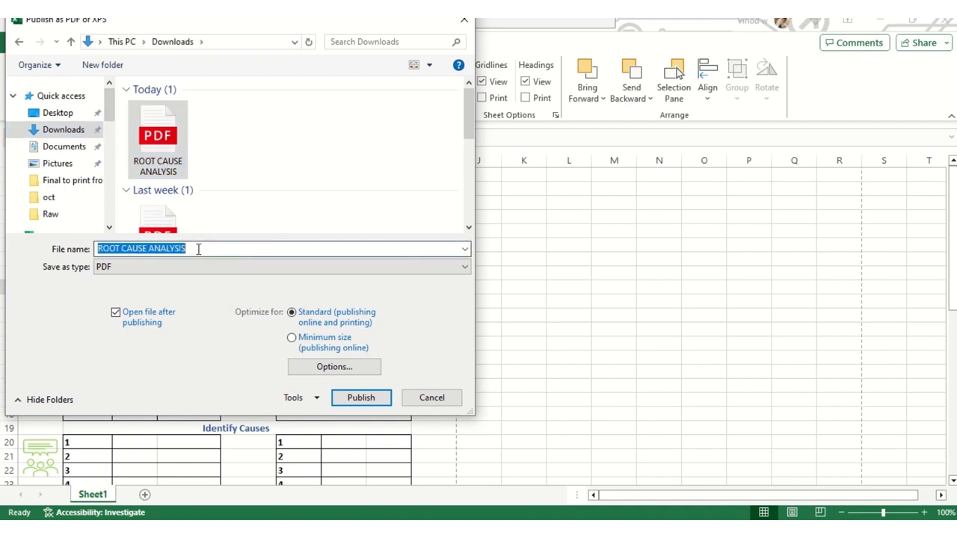
click(202, 248)
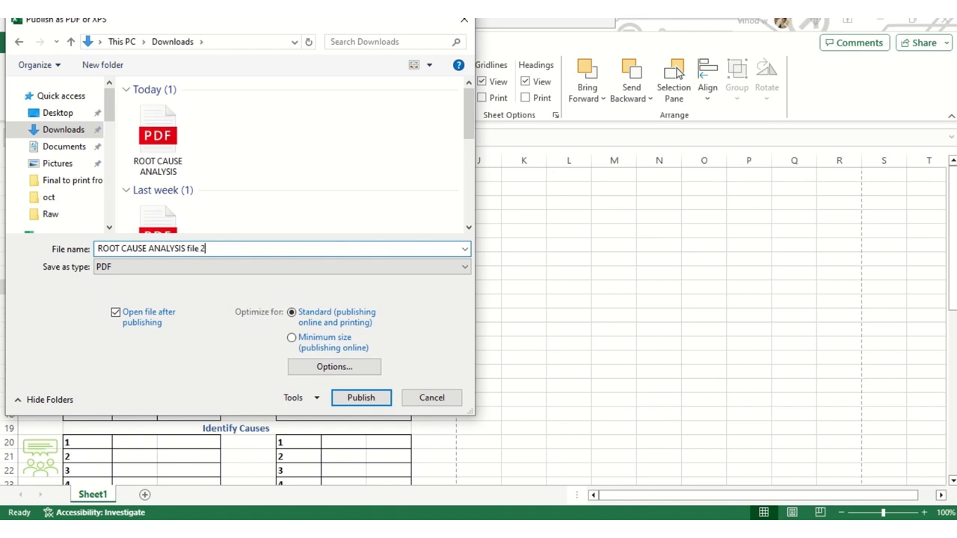
Publish the PDF, maximize the browser window it opens in, and close the Copilot pane beside the document
key(Return)
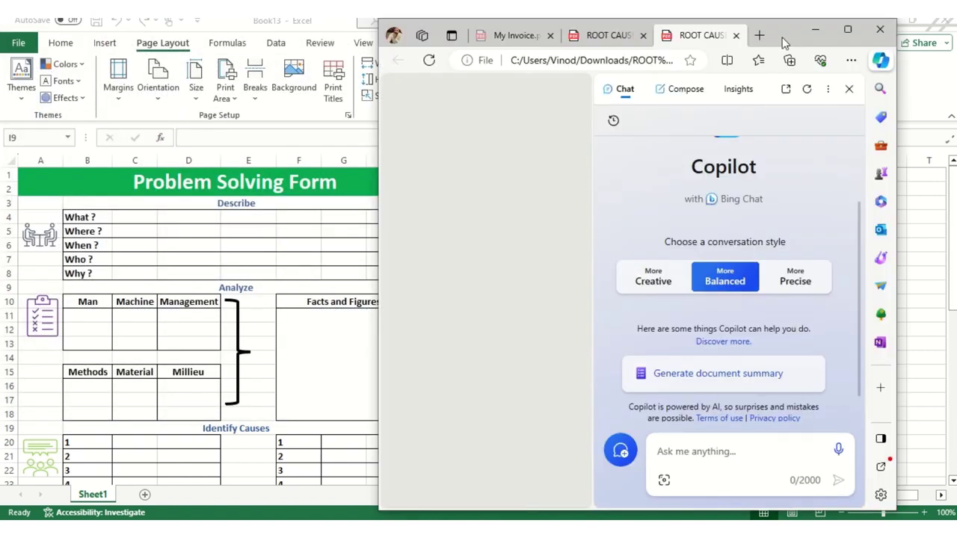
click(849, 32)
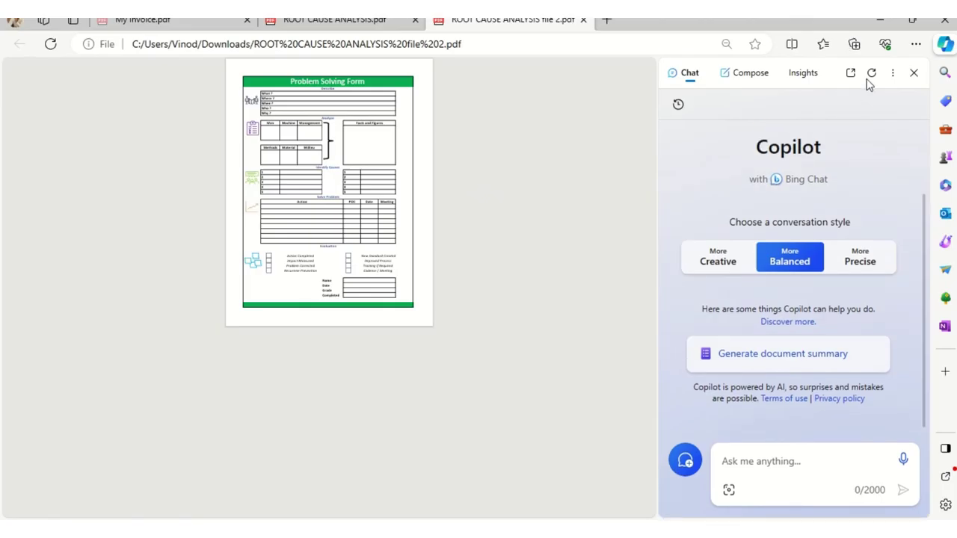
click(914, 73)
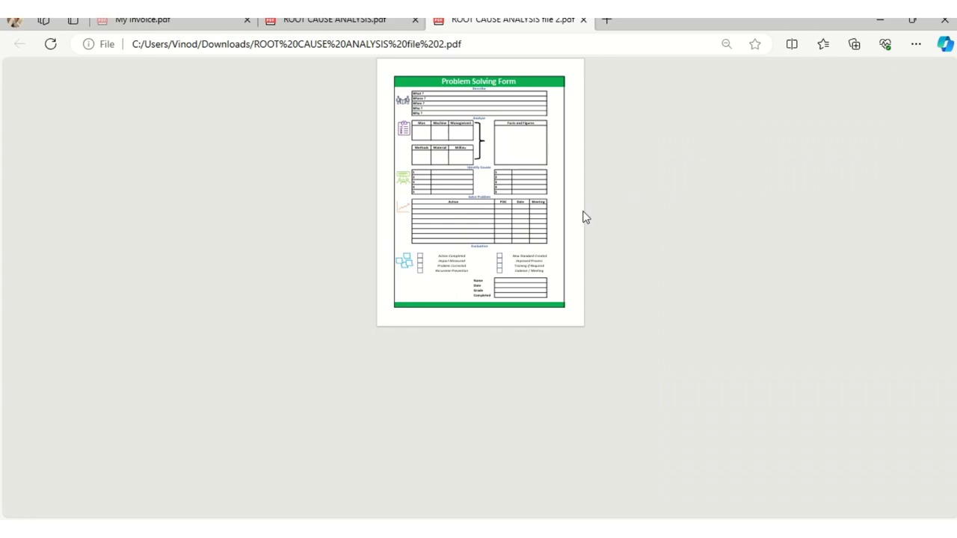
Examine the exported Problem Solving Form PDF up close, from the Describe section through to Evaluation
scroll(583, 216, up, 3)
scroll(600, 248, up, 1)
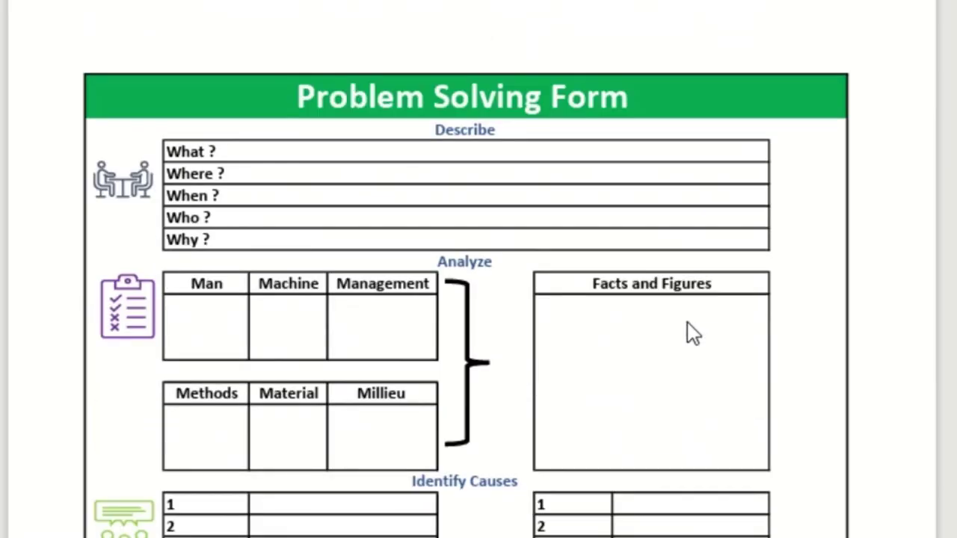
scroll(688, 323, down, 5)
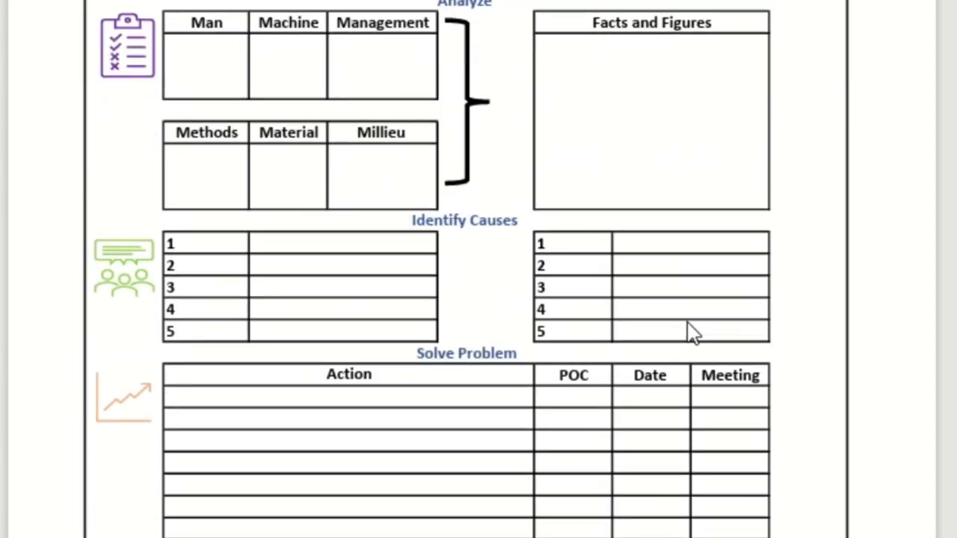
scroll(782, 449, up, 5)
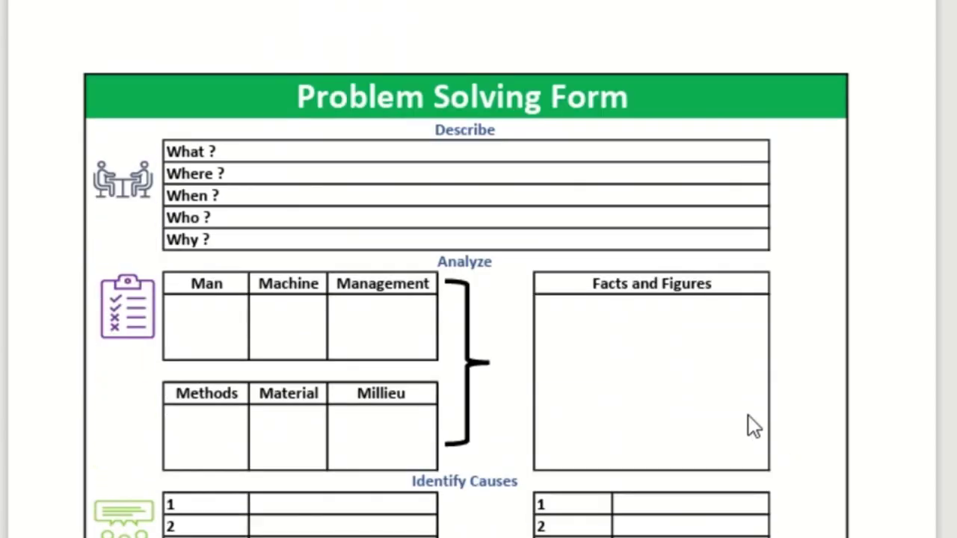
scroll(699, 312, down, 5)
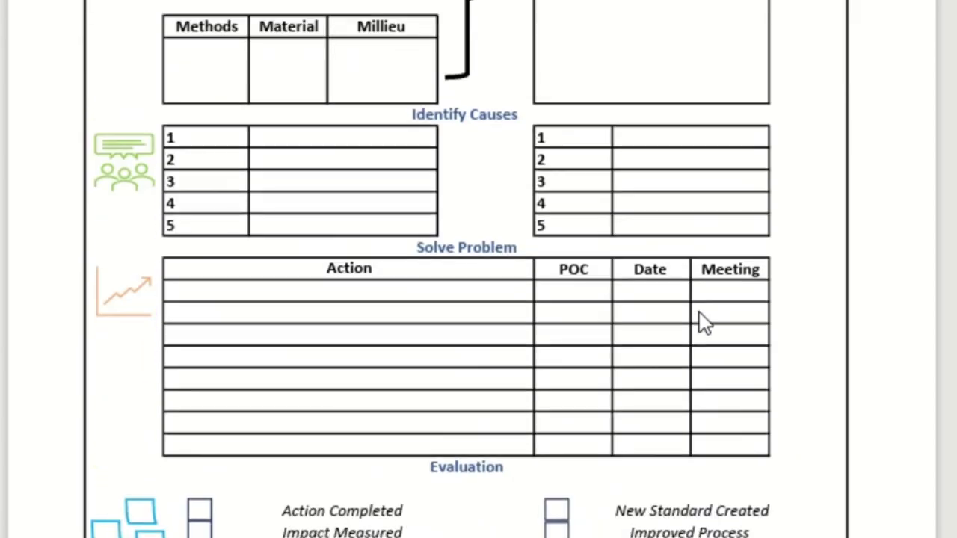